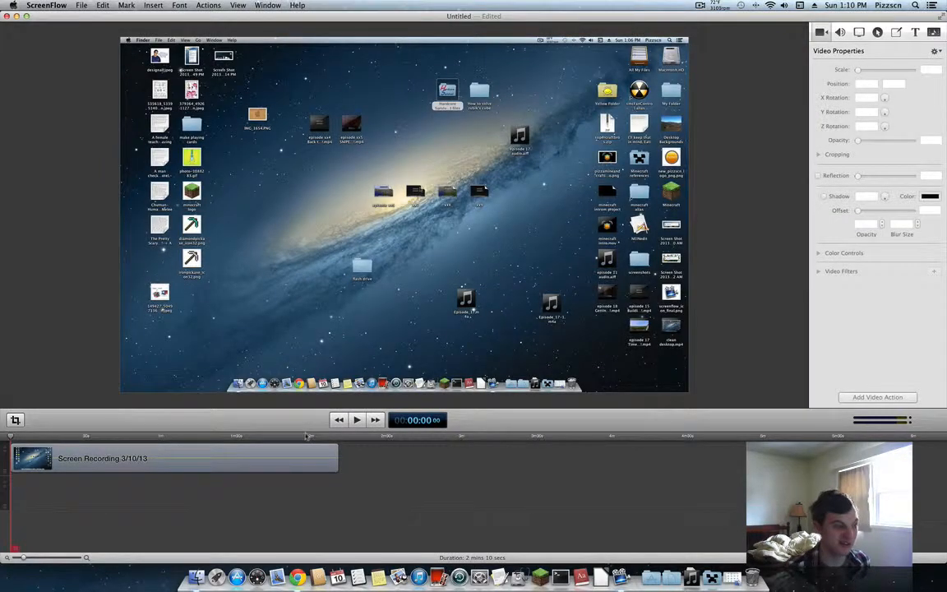
Preview the screen recording at several points along the timeline and return the playhead to the start
{"action": "left_click", "coordinate": [357, 420]}
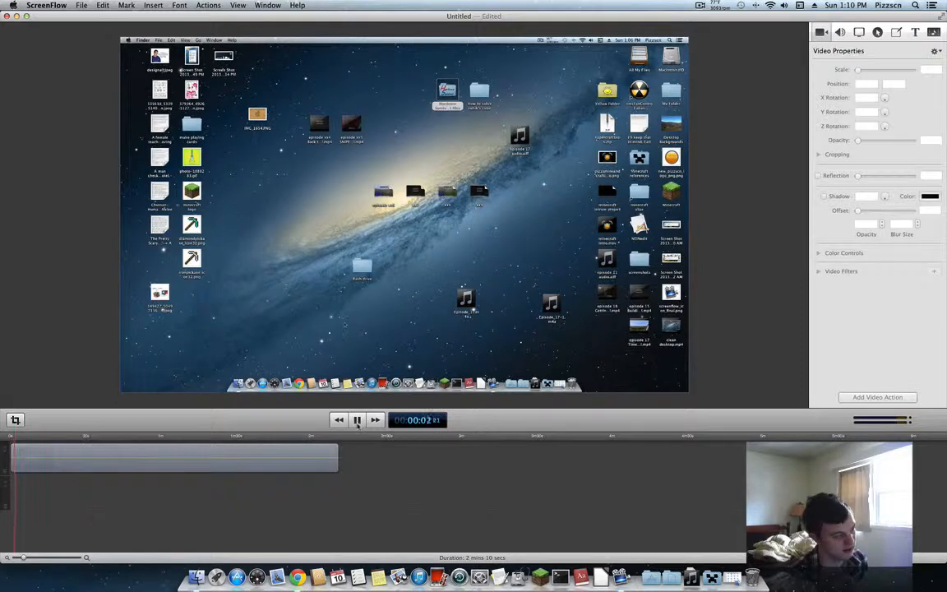
{"action": "left_click", "coordinate": [86, 438]}
{"action": "left_click", "coordinate": [114, 440]}
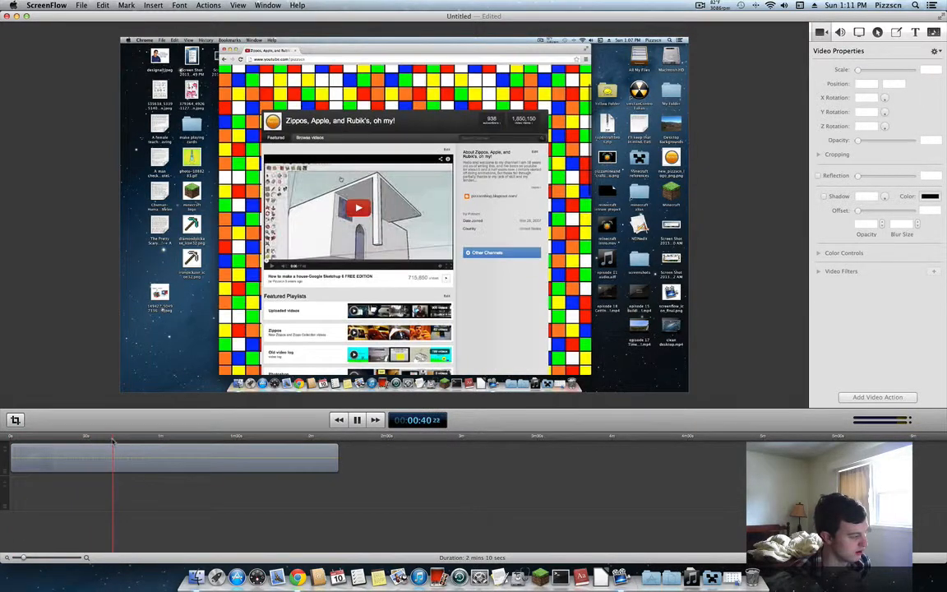
{"action": "left_click", "coordinate": [357, 420]}
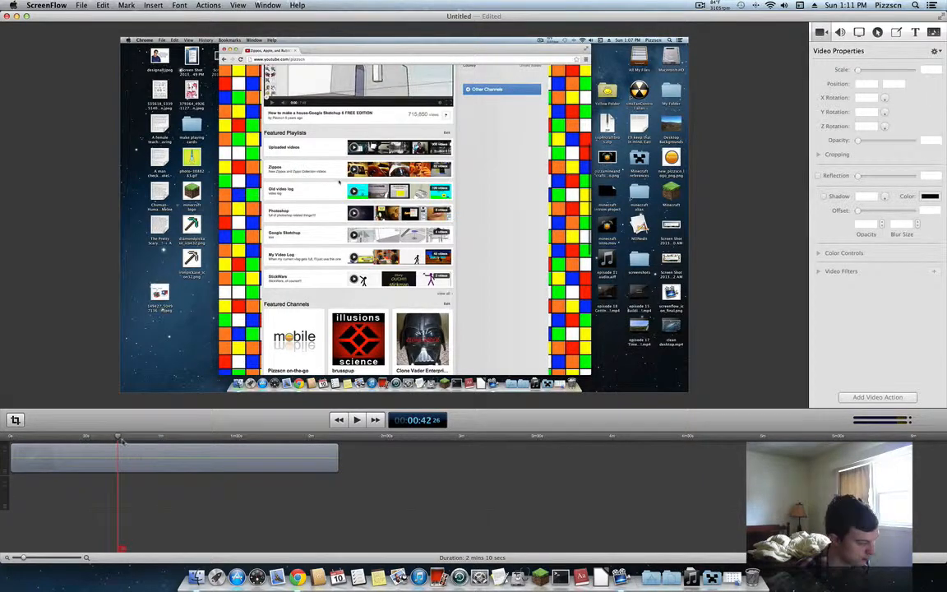
{"action": "left_click_drag", "start_coordinate": [116, 436], "coordinate": [10, 443]}
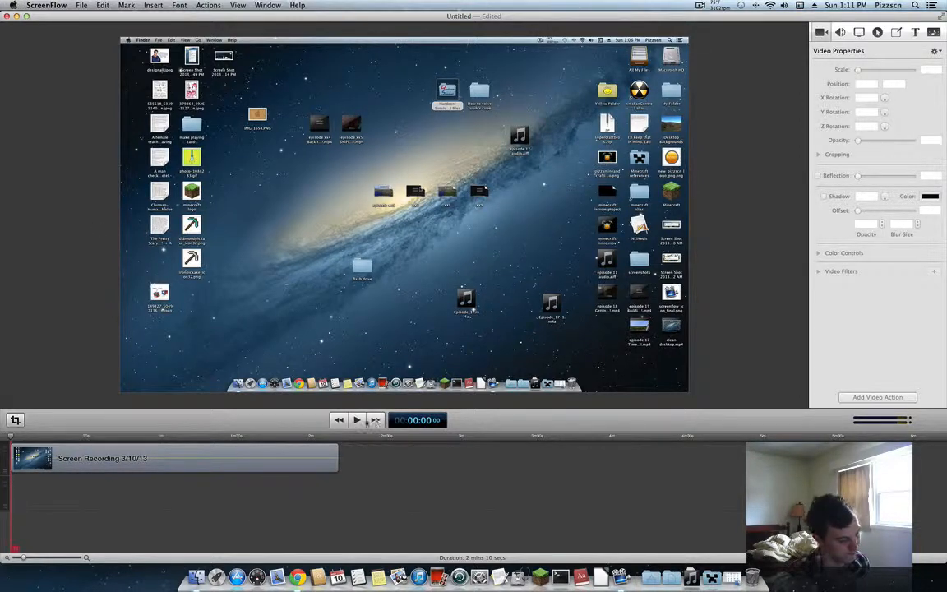
Examine the commands for stopping or pausing the screen recording
{"action": "left_click", "coordinate": [526, 500]}
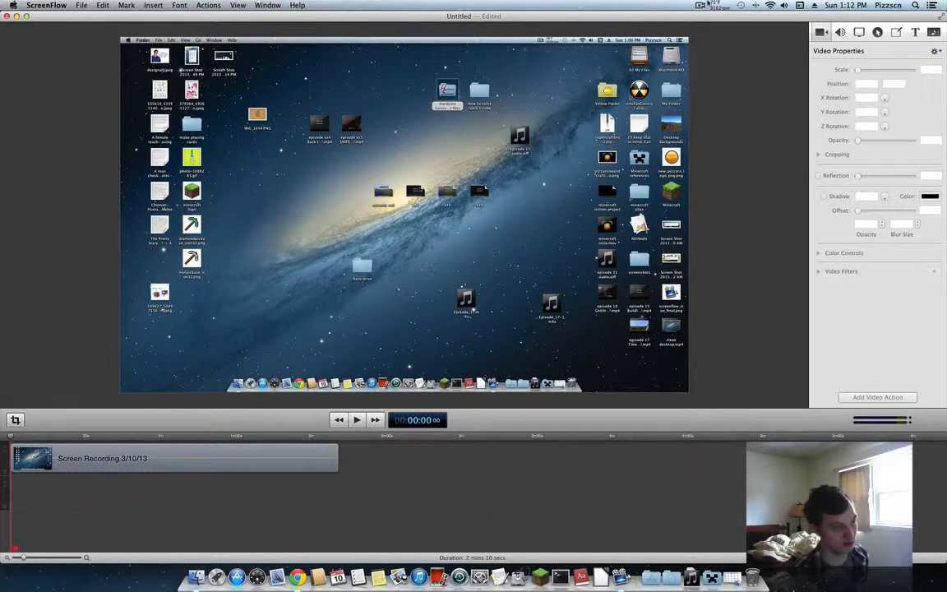
{"action": "left_click", "coordinate": [699, 5]}
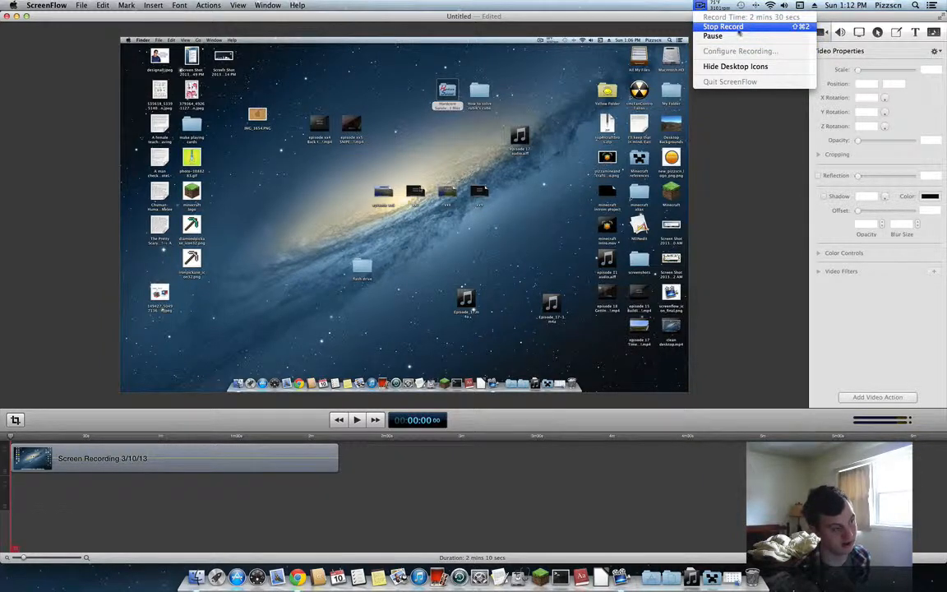
{"action": "left_click", "coordinate": [91, 167]}
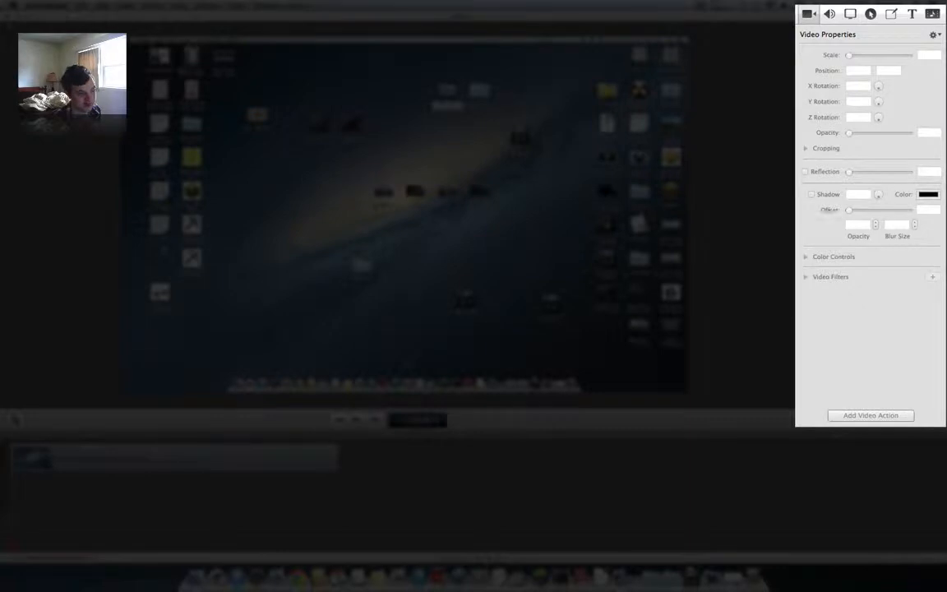
Review the audio, screen recording, callout, annotations and text properties, ending with the project's media library
{"action": "left_click", "coordinate": [828, 16]}
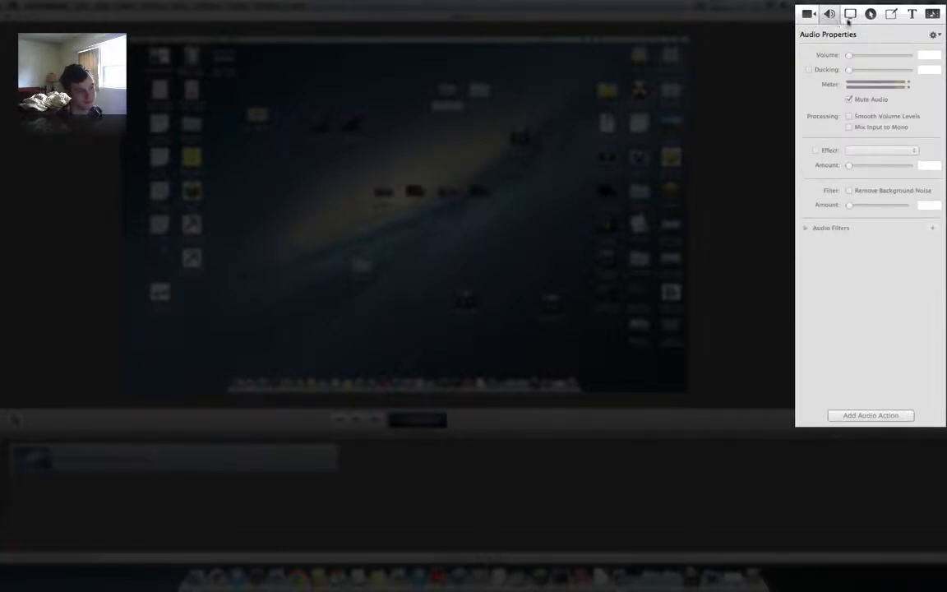
{"action": "left_click", "coordinate": [849, 17]}
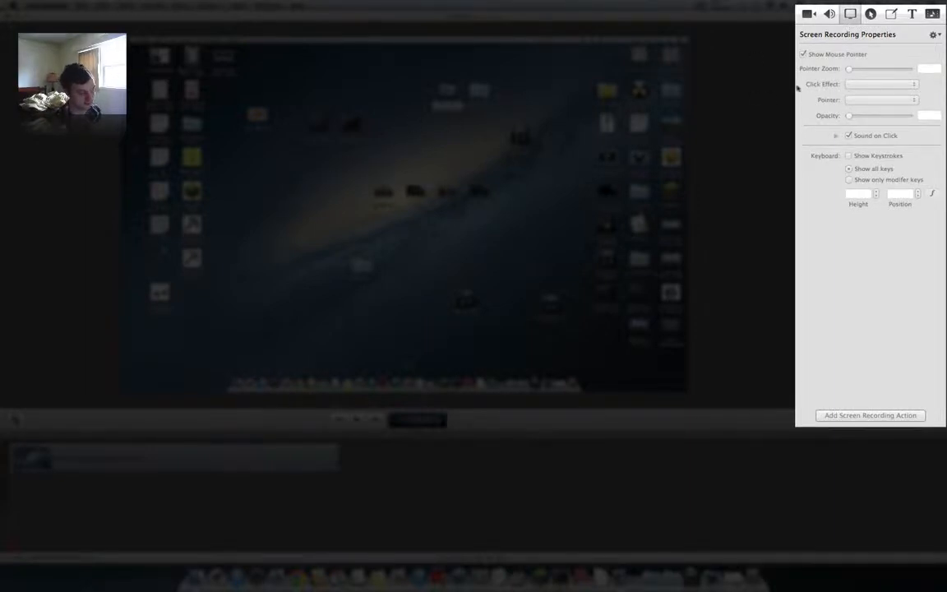
{"action": "left_click", "coordinate": [869, 14]}
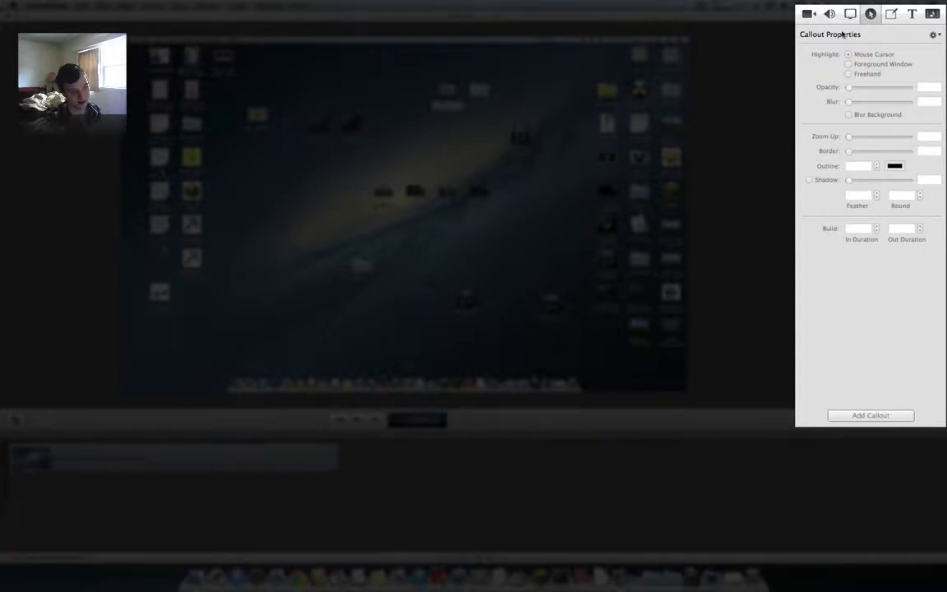
{"action": "left_click", "coordinate": [890, 14]}
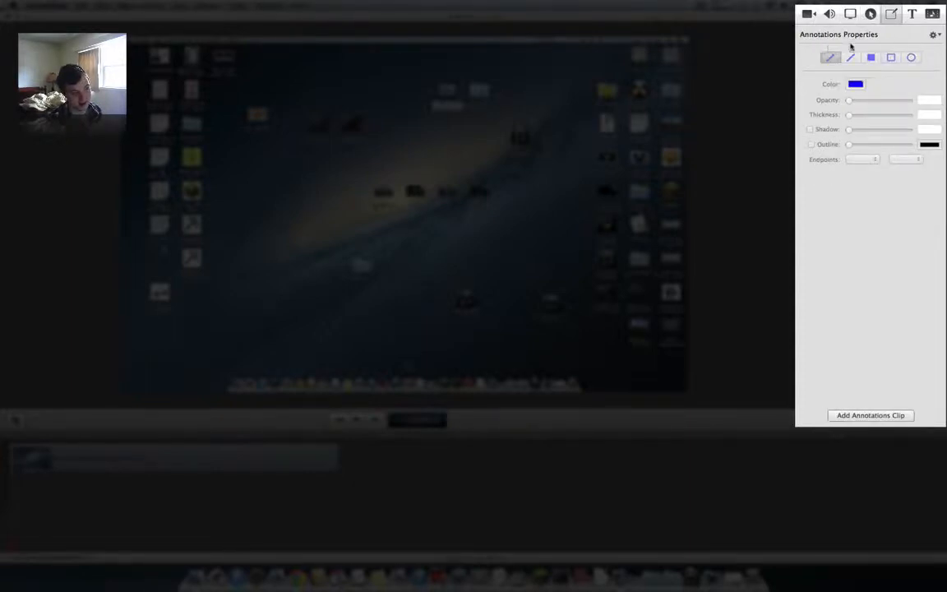
{"action": "left_click", "coordinate": [912, 15]}
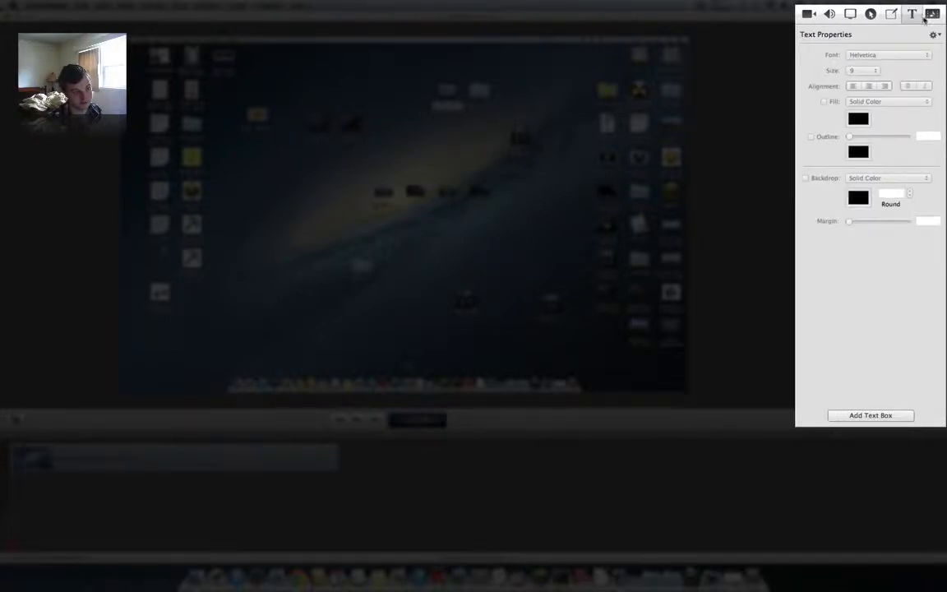
{"action": "left_click", "coordinate": [930, 13]}
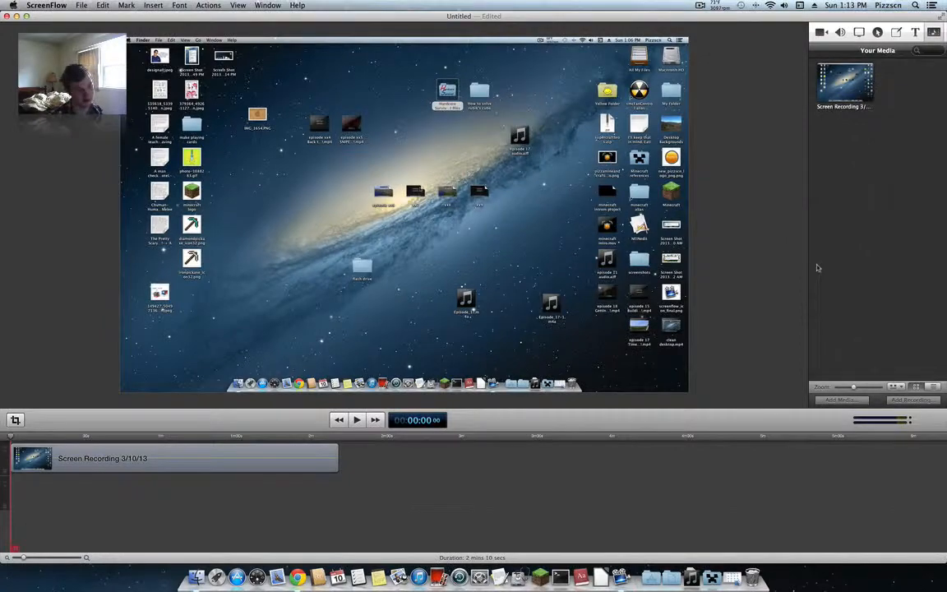
Add the desktop file "episode 11 audio.aiff" to the project's media library and delete it from there
{"action": "left_click", "coordinate": [17, 17]}
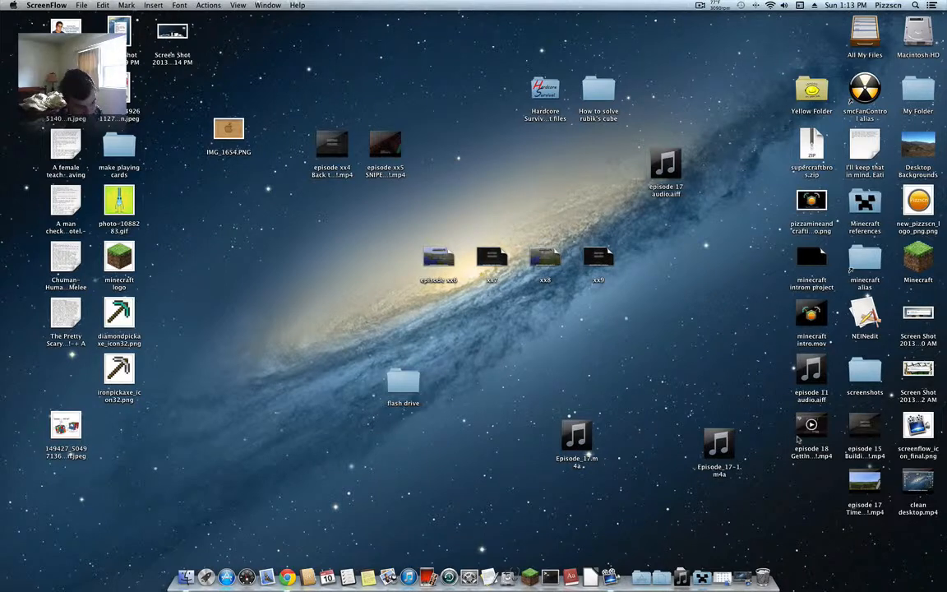
{"action": "left_click_drag", "start_coordinate": [811, 374], "coordinate": [880, 294]}
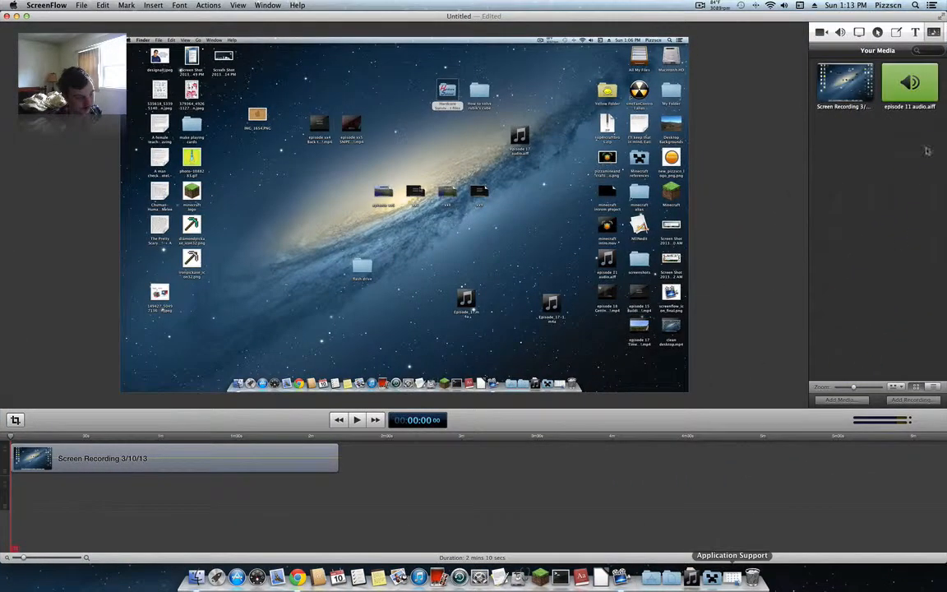
{"action": "left_click", "coordinate": [903, 96]}
{"action": "key", "text": "Delete"}
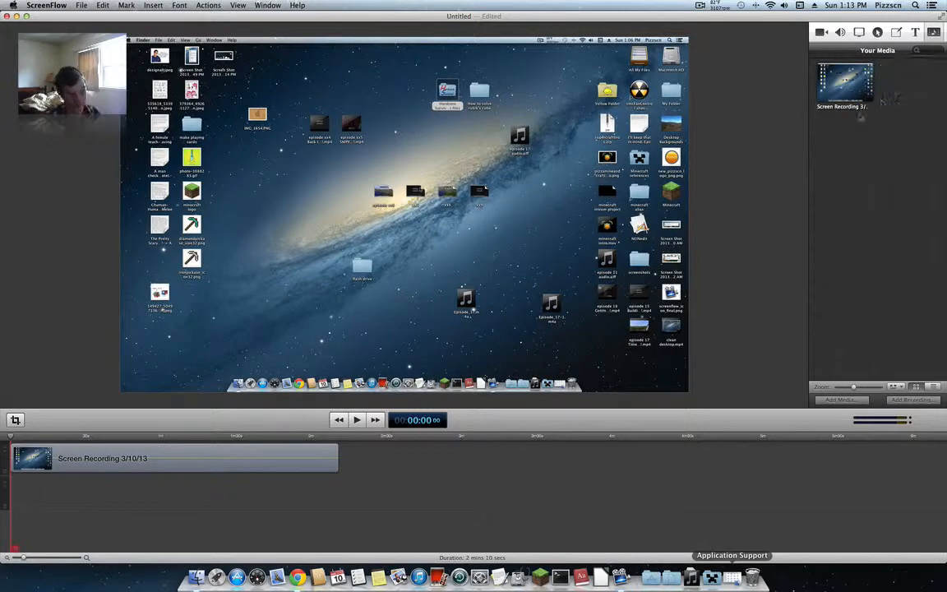
Add starting and ending transitions to the Screen Recording 3/10/13 clip on the timeline
{"action": "left_click", "coordinate": [290, 450]}
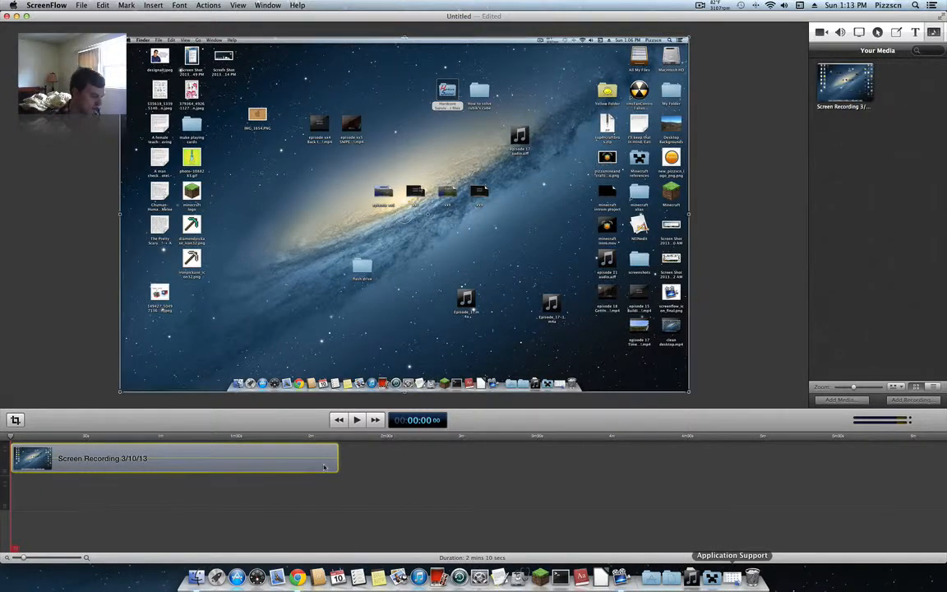
{"action": "left_click", "coordinate": [820, 31]}
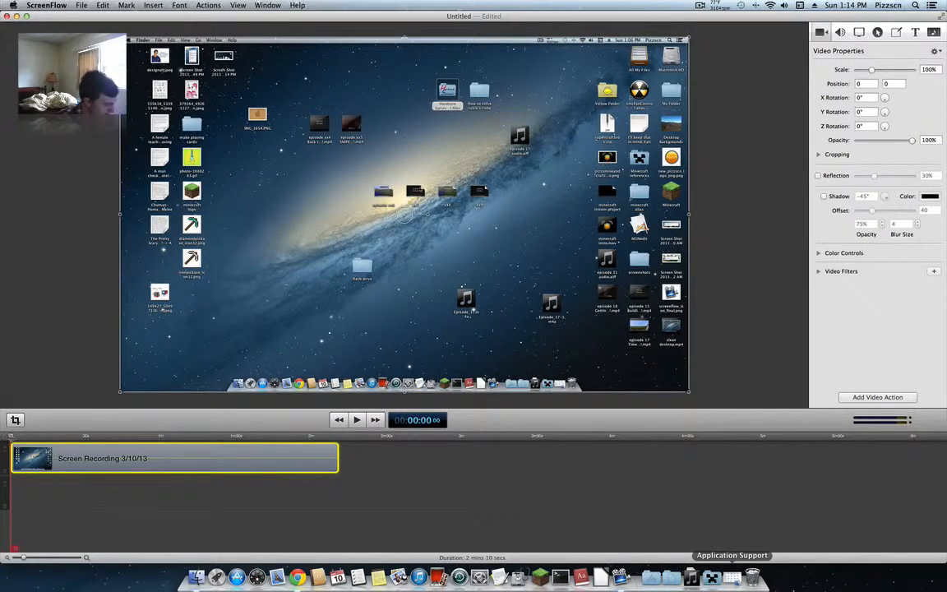
{"action": "left_click_drag", "start_coordinate": [11, 436], "coordinate": [24, 438]}
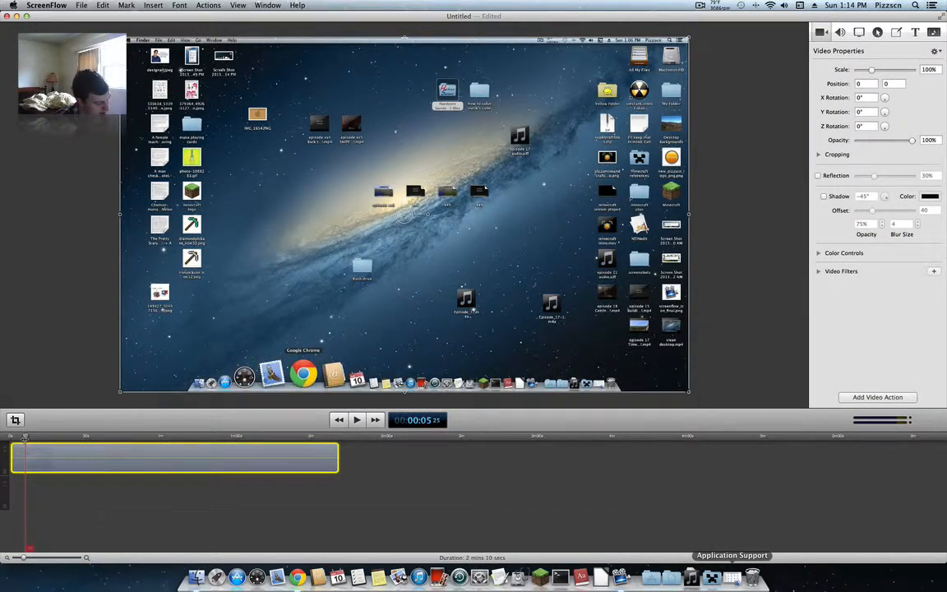
{"action": "left_click", "coordinate": [18, 437]}
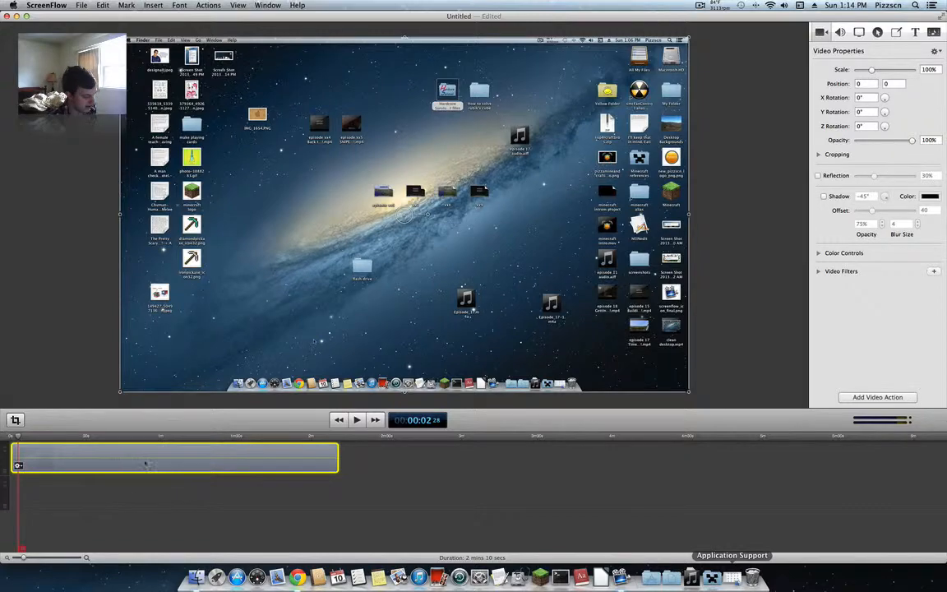
{"action": "right_click", "coordinate": [128, 466]}
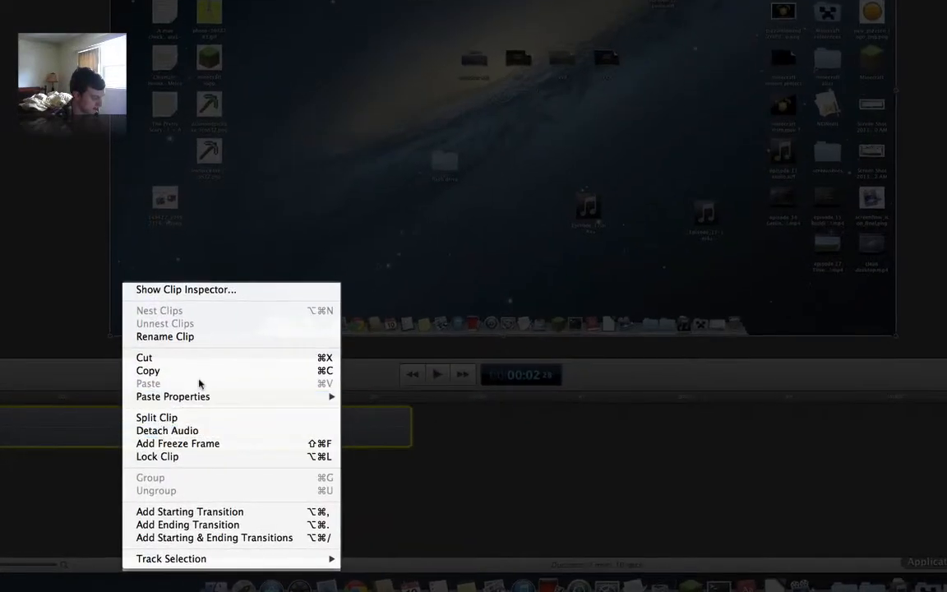
{"action": "left_click", "coordinate": [247, 538]}
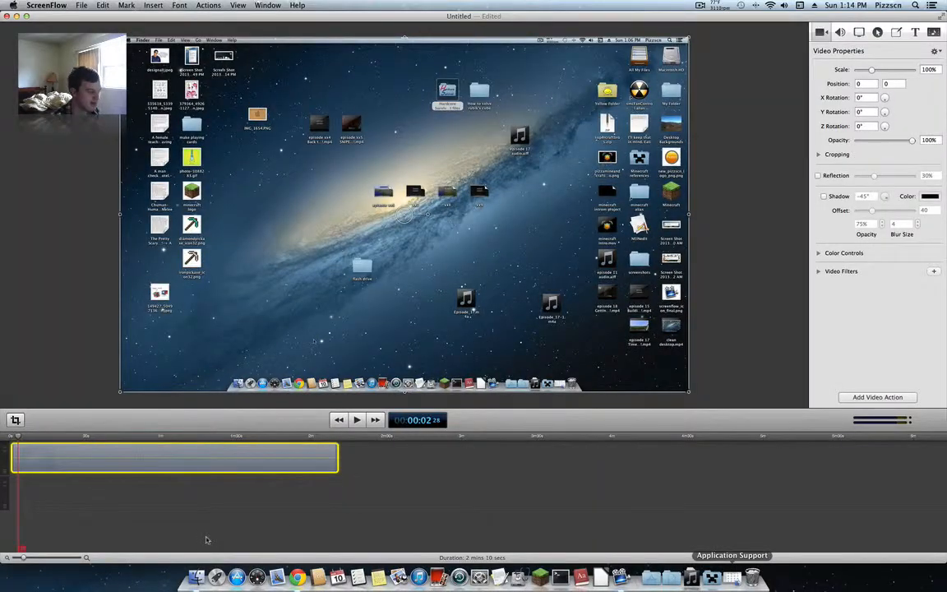
Play the clip briefly from 00:00:00 to preview its starting transition
{"action": "left_click", "coordinate": [11, 437]}
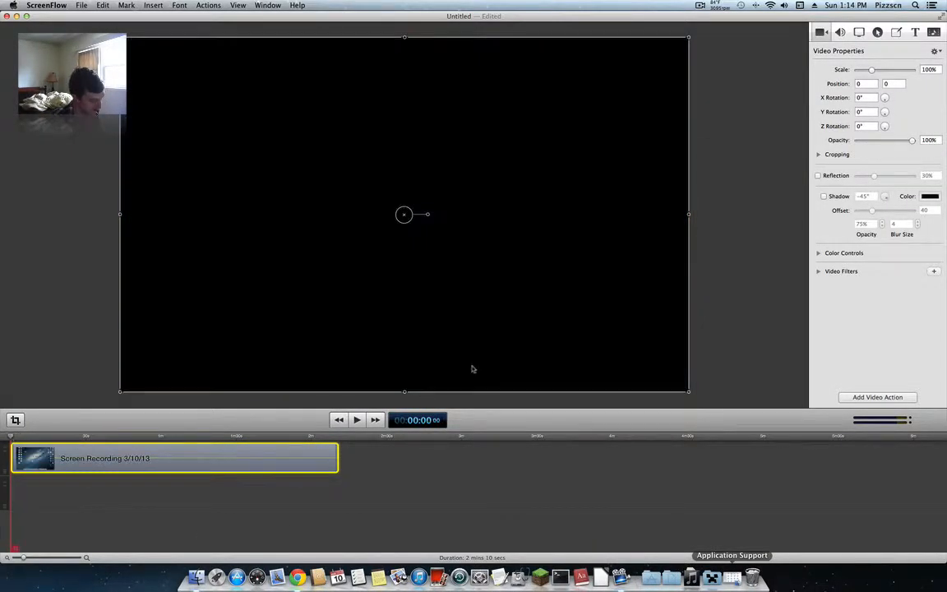
{"action": "left_click", "coordinate": [357, 419]}
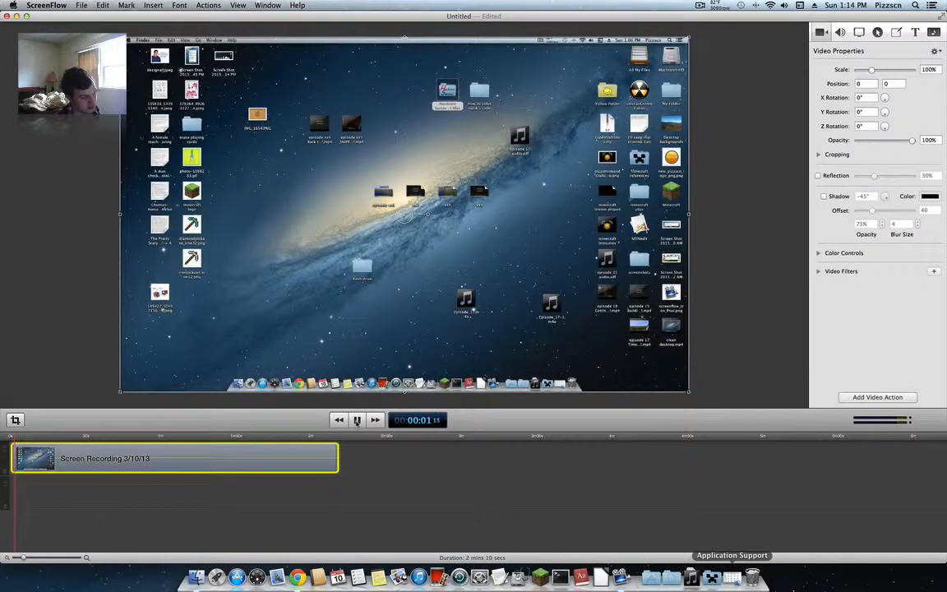
{"action": "left_click", "coordinate": [356, 419]}
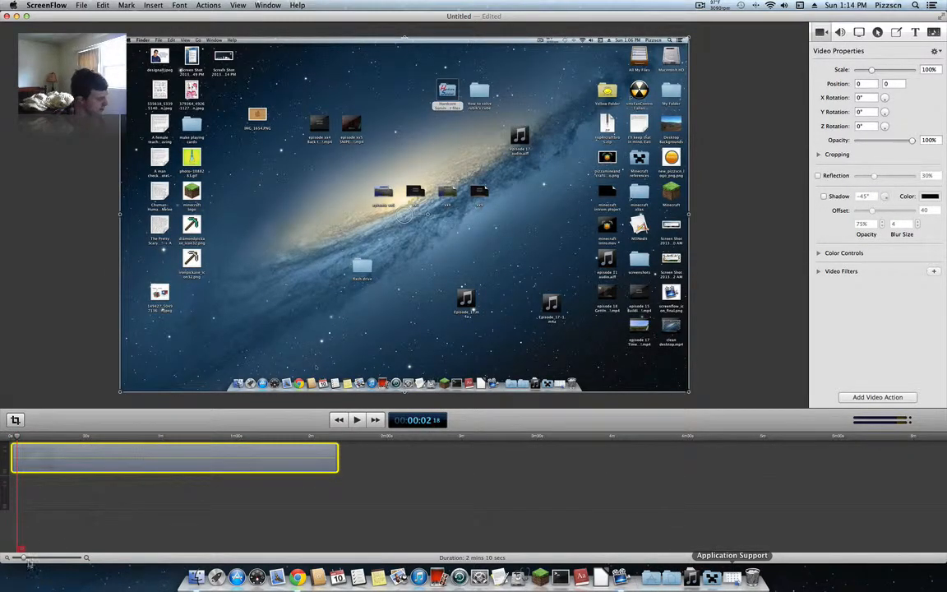
Change the clip's starting transition to Bars Swipe
{"action": "right_click", "coordinate": [14, 457]}
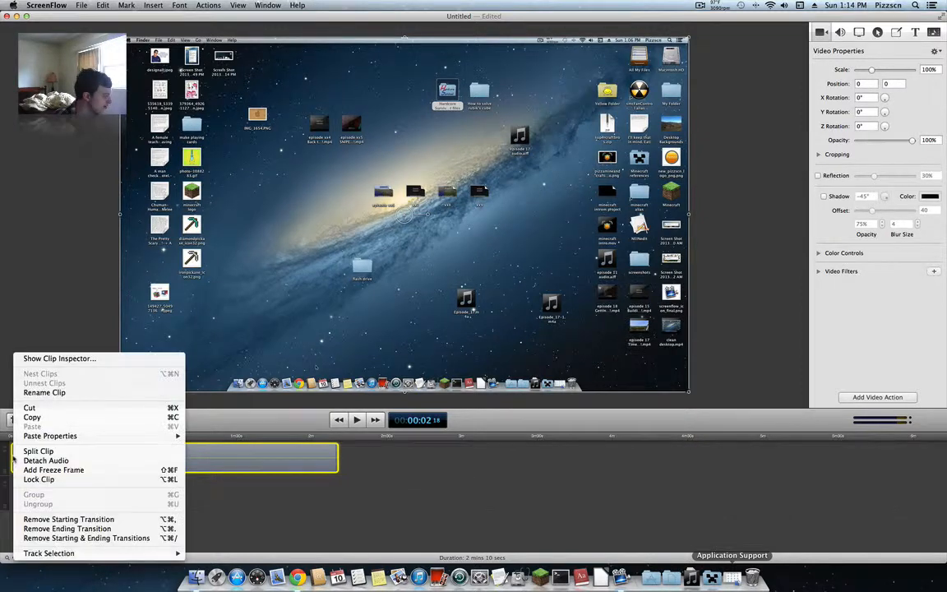
{"action": "left_click", "coordinate": [12, 465]}
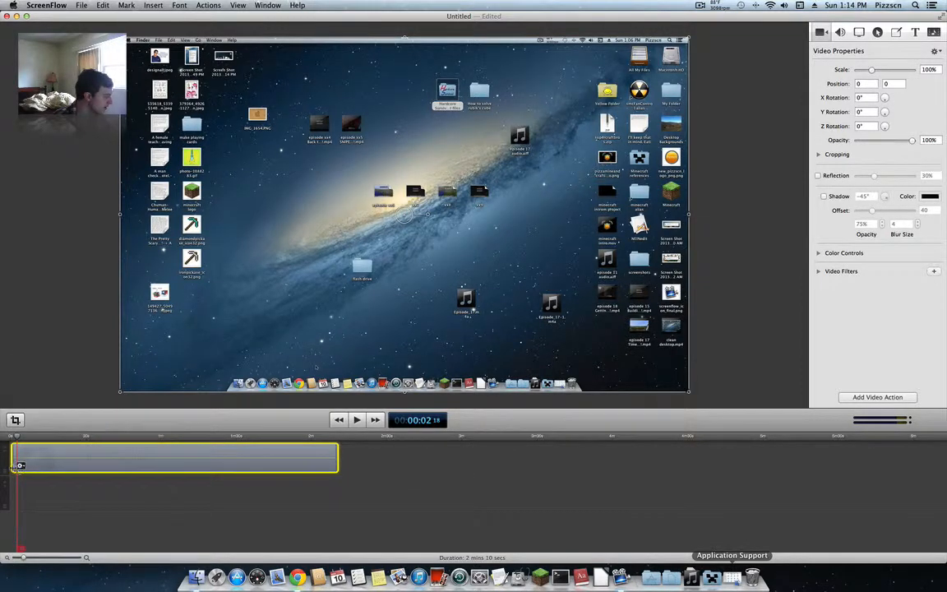
{"action": "right_click", "coordinate": [17, 465]}
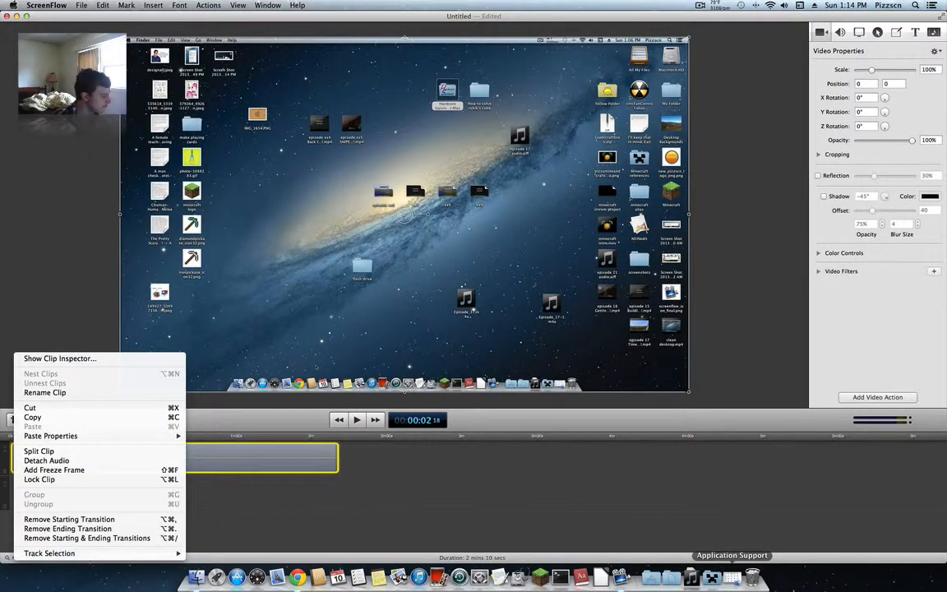
{"action": "left_click", "coordinate": [11, 544]}
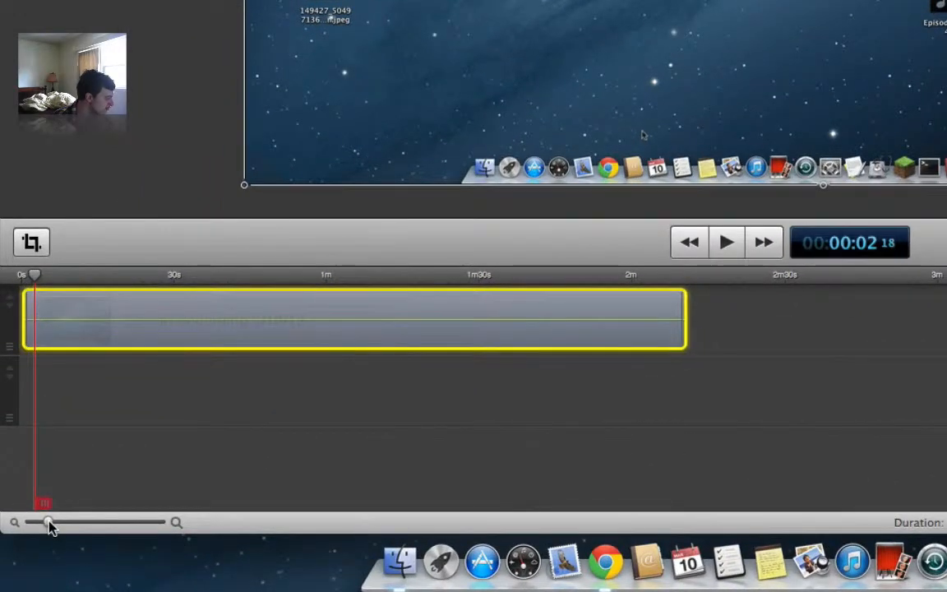
{"action": "left_click_drag", "start_coordinate": [49, 524], "coordinate": [93, 524]}
{"action": "left_click", "coordinate": [19, 464]}
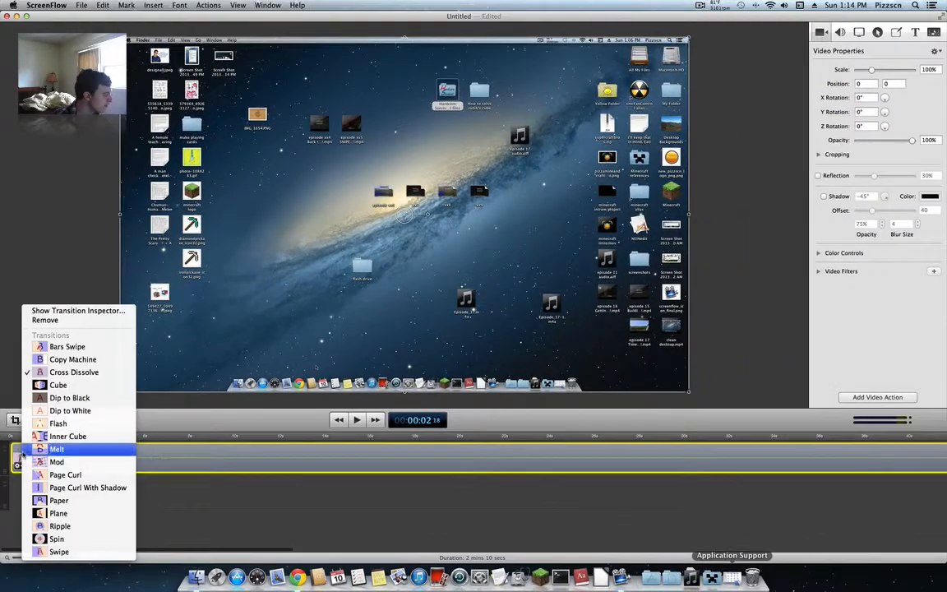
{"action": "left_click", "coordinate": [69, 346]}
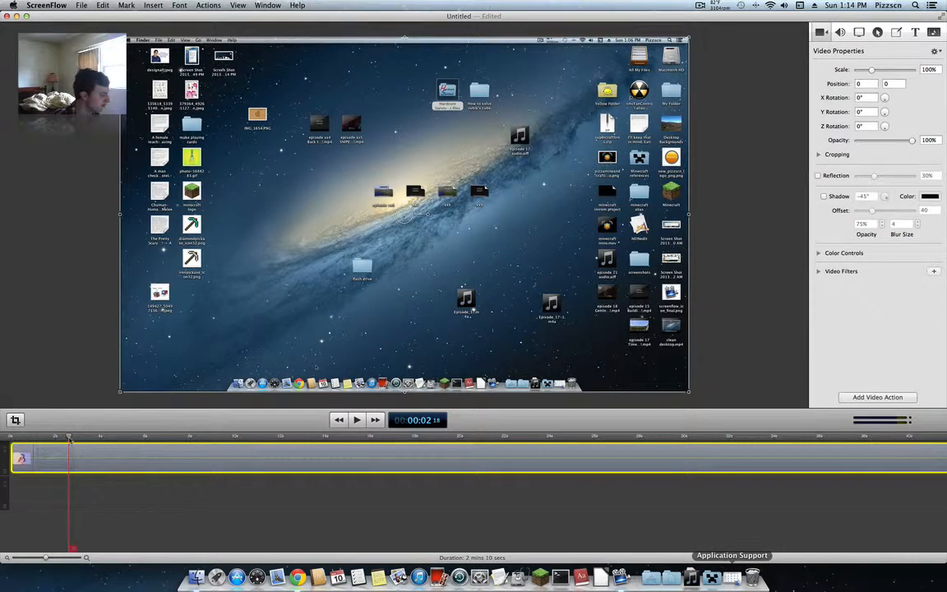
Preview the Bars Swipe transition by playing the clip from its beginning
{"action": "left_click", "coordinate": [12, 436]}
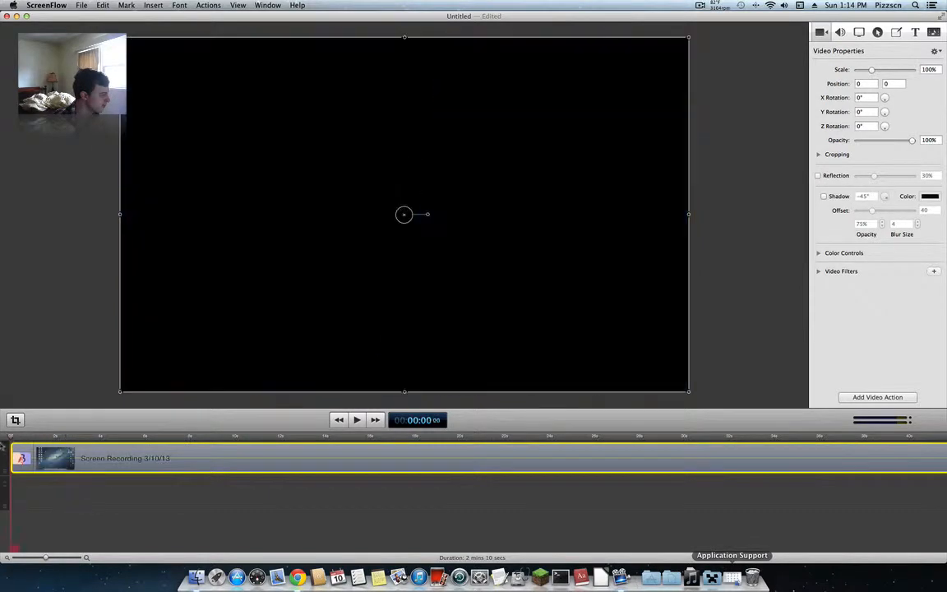
{"action": "left_click", "coordinate": [355, 419]}
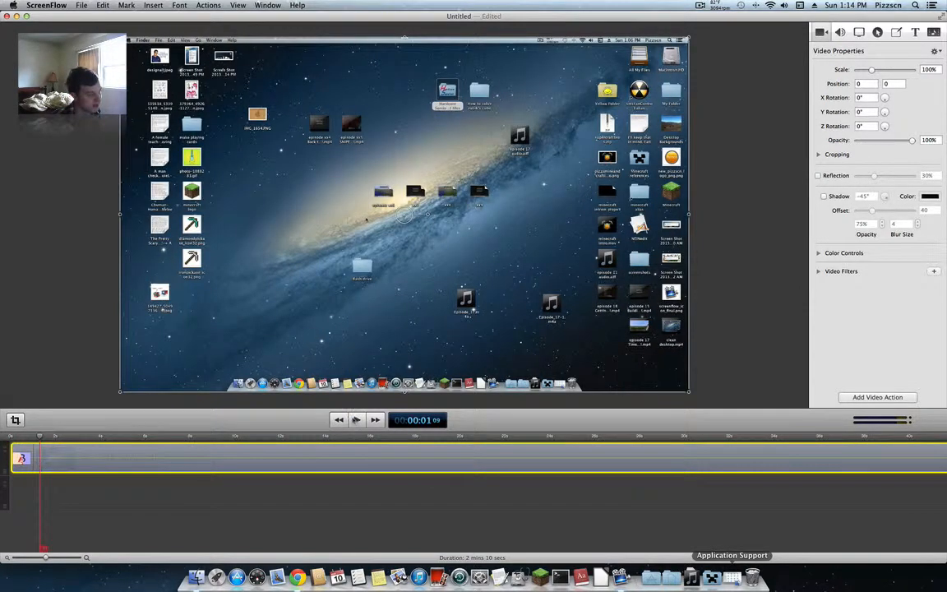
Set the clip's starting transition to Cross Dissolve
{"action": "right_click", "coordinate": [36, 457]}
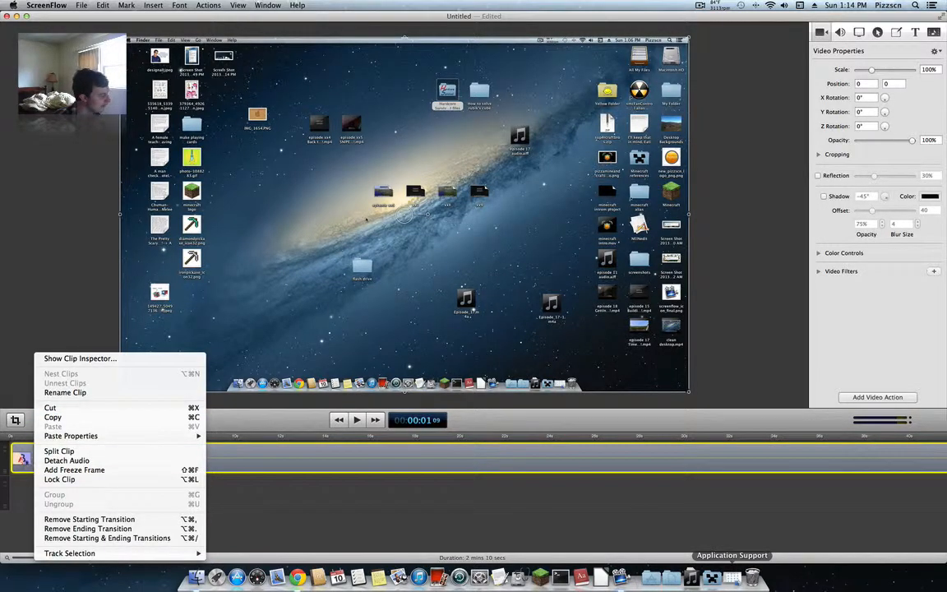
{"action": "right_click", "coordinate": [22, 457]}
{"action": "left_click", "coordinate": [71, 373]}
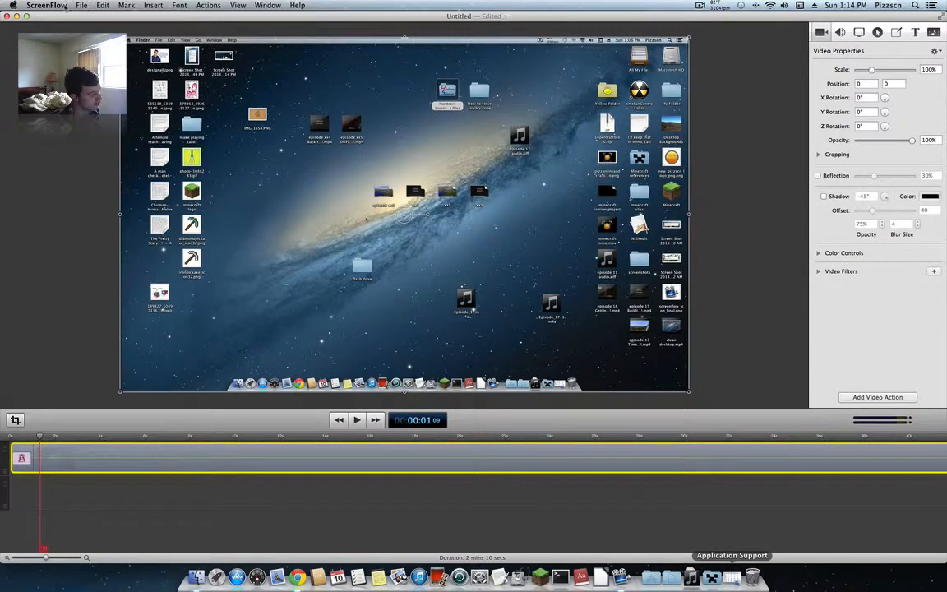
Review the default transition choices in the Timeline preferences, keep Cross Dissolve, and close the preferences
{"action": "left_click", "coordinate": [64, 7]}
{"action": "left_click", "coordinate": [46, 27]}
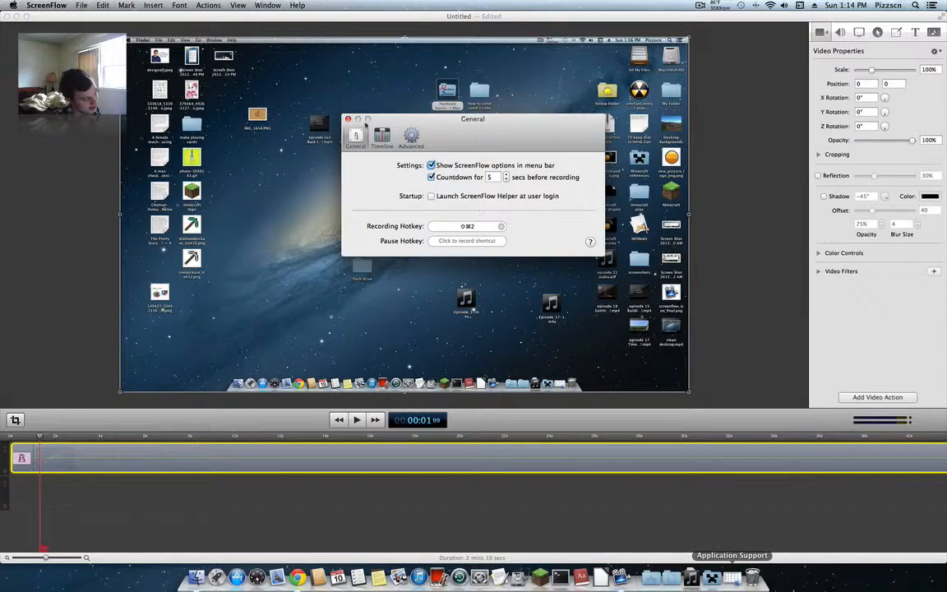
{"action": "left_click", "coordinate": [382, 141]}
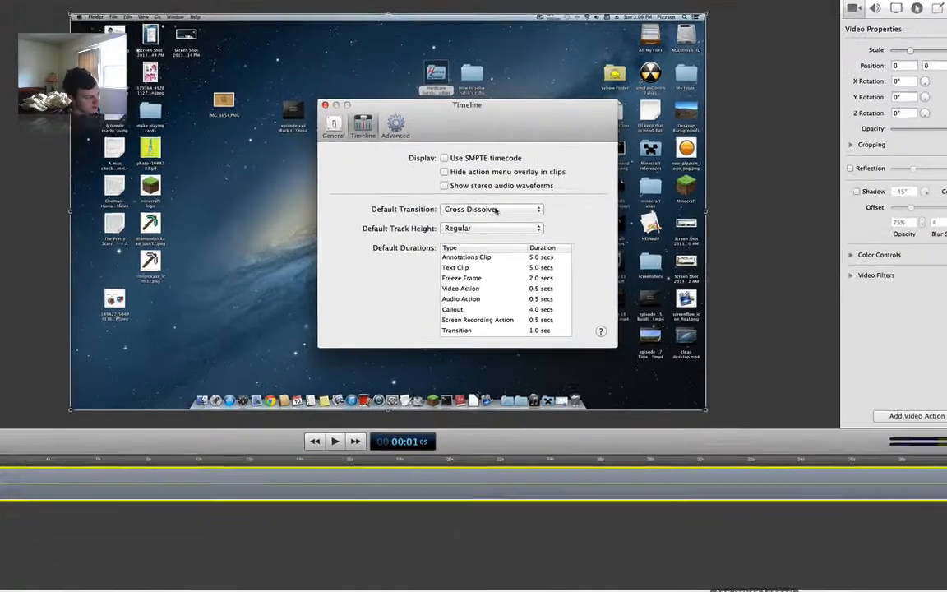
{"action": "left_click", "coordinate": [499, 212]}
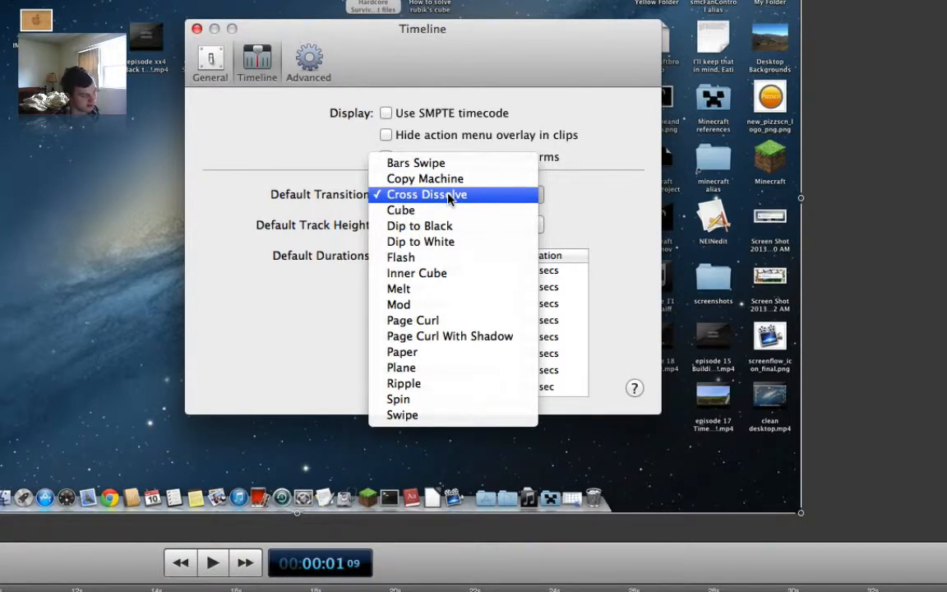
{"action": "left_click", "coordinate": [303, 138]}
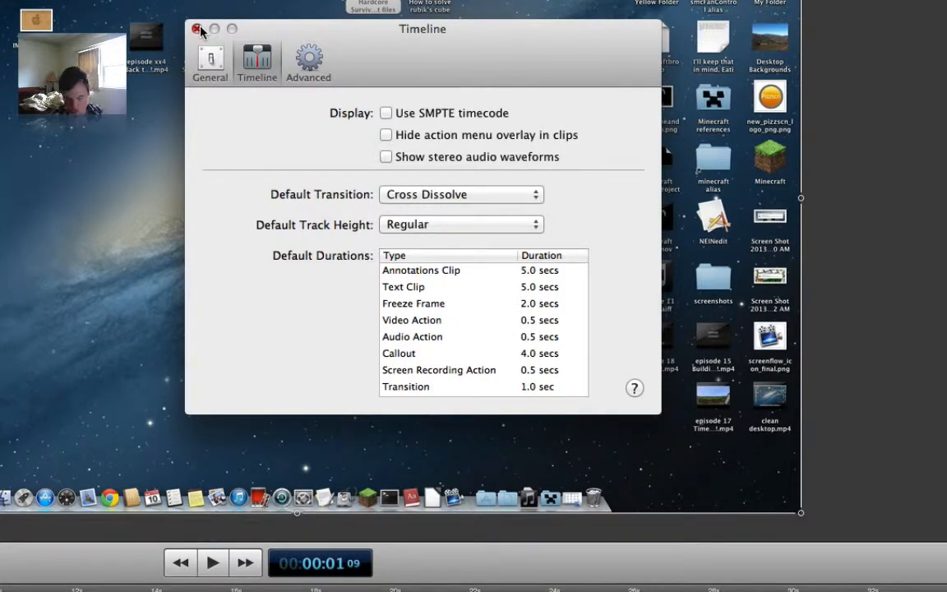
{"action": "left_click", "coordinate": [197, 30]}
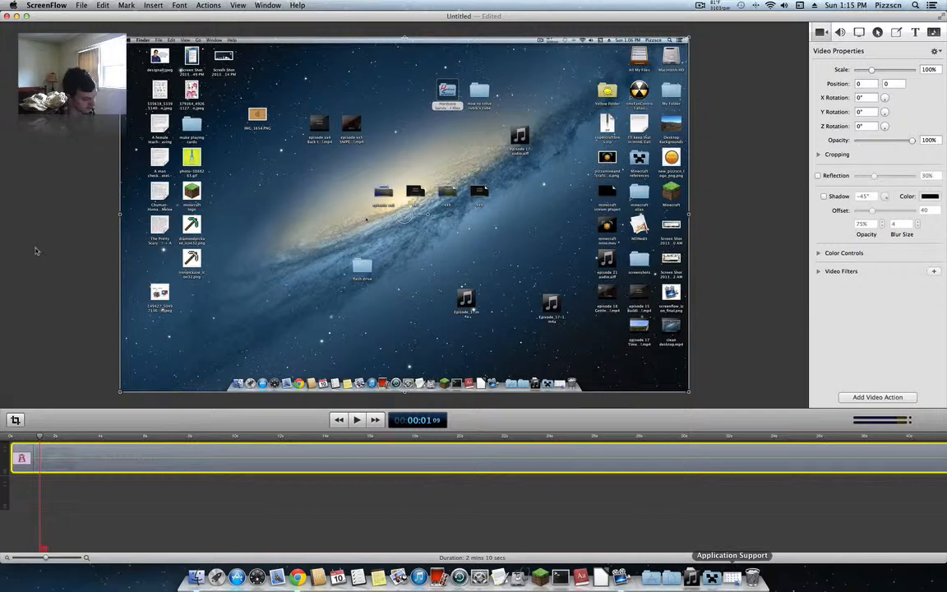
Deselect the clip and play the recording in stretches up to about 00:00:26 to find a moment to zoom in on
{"action": "left_click", "coordinate": [36, 251]}
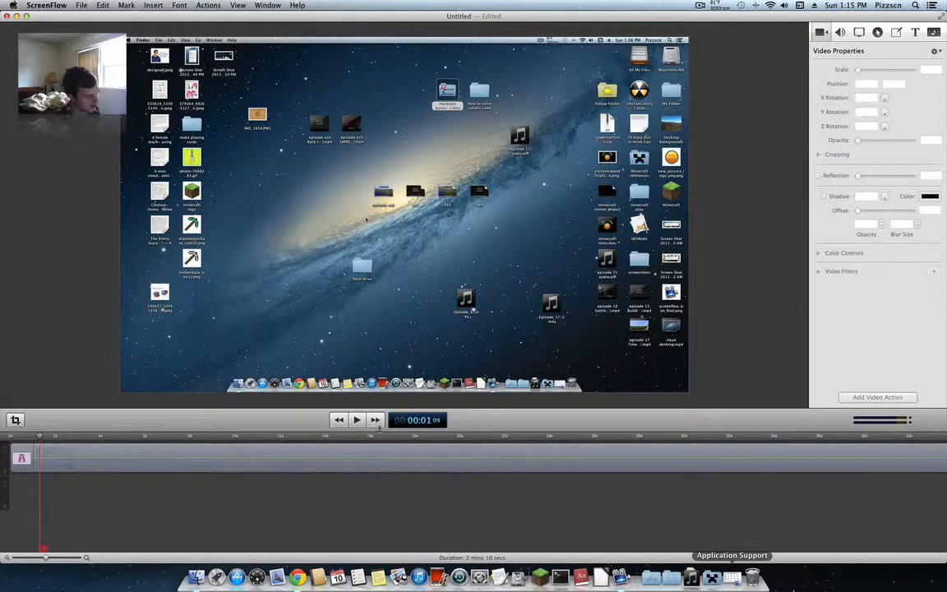
{"action": "key", "text": "space"}
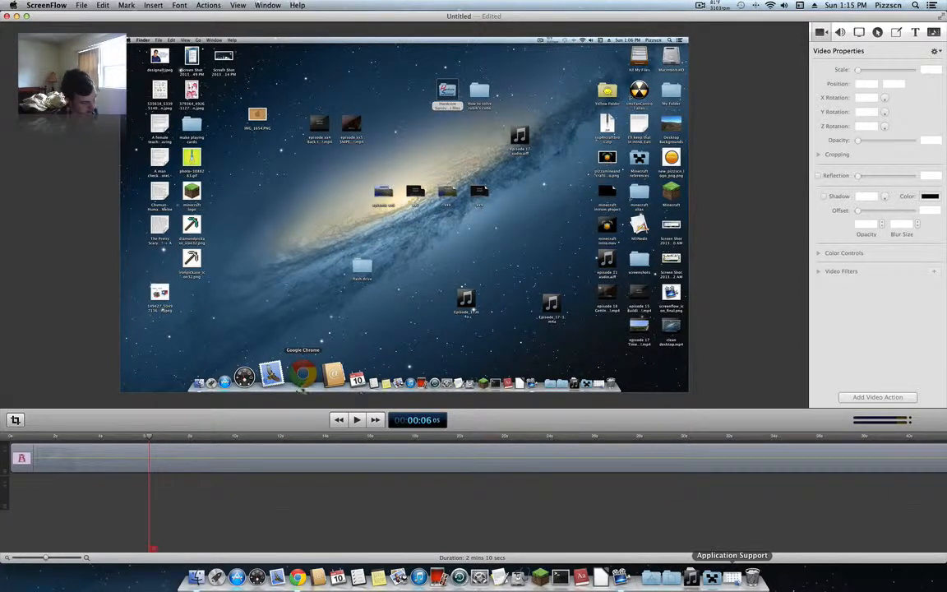
{"action": "left_click", "coordinate": [363, 423]}
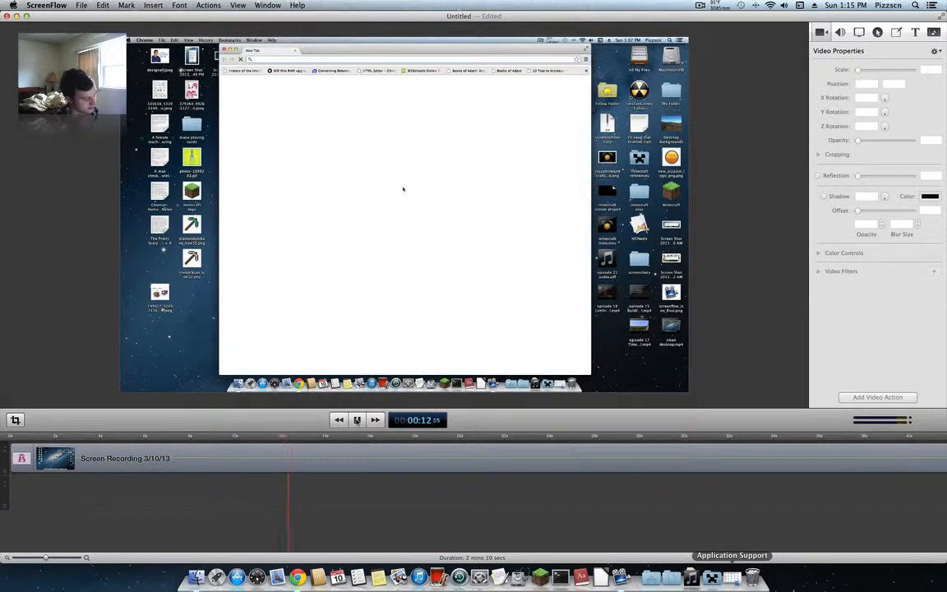
{"action": "left_click", "coordinate": [356, 420]}
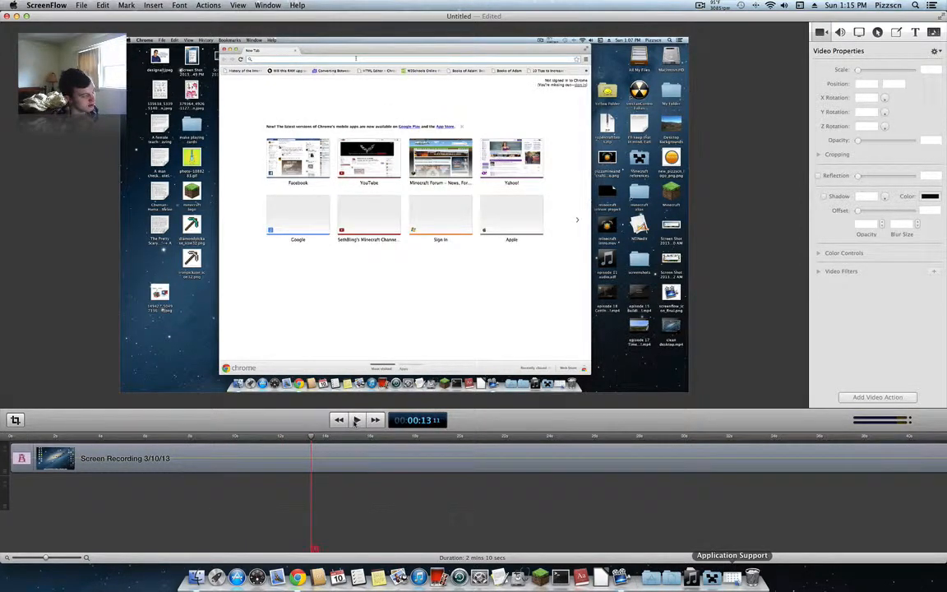
{"action": "left_click", "coordinate": [355, 420]}
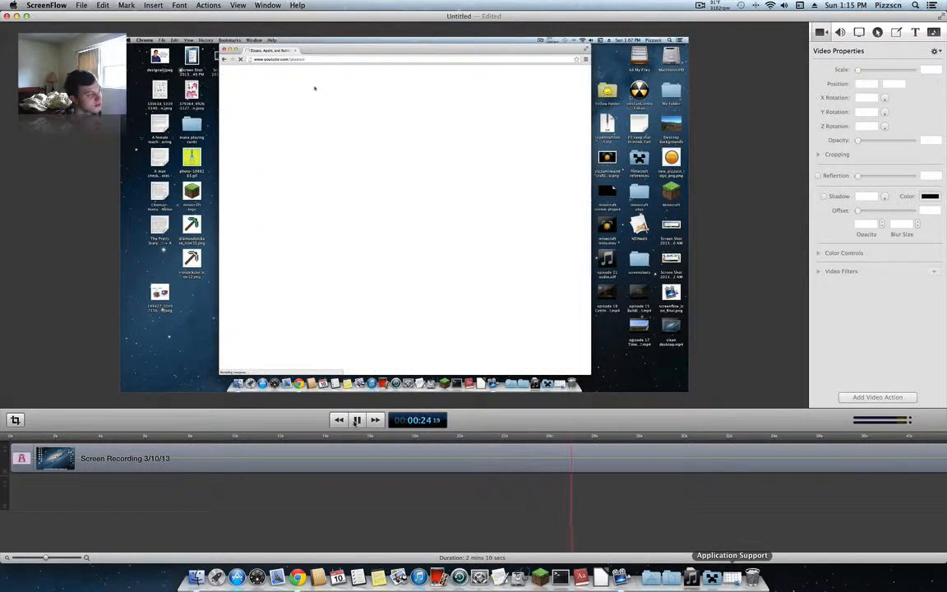
{"action": "left_click", "coordinate": [357, 420]}
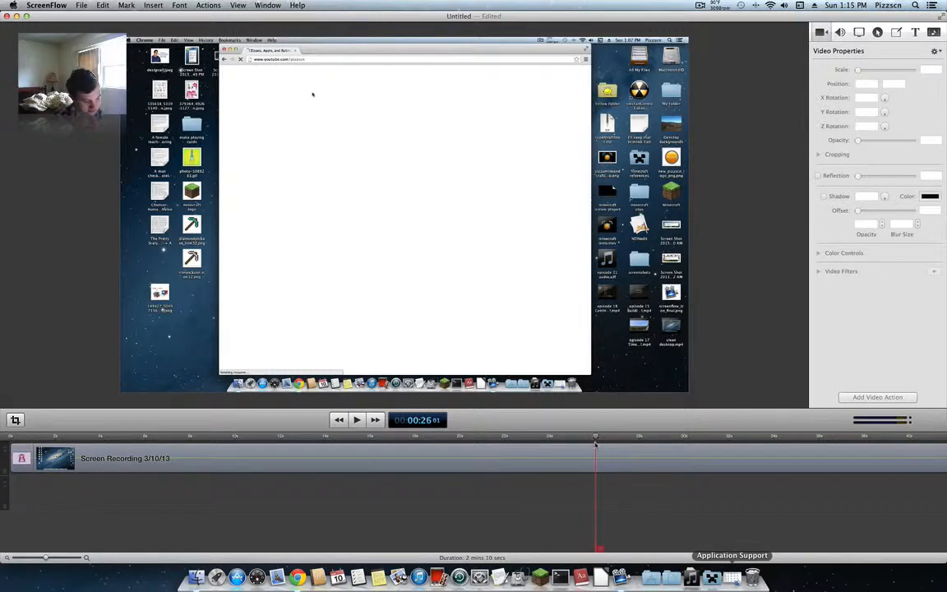
Add a video action to the screen recording clip at 00:00:18, before the web address is typed
{"action": "left_click_drag", "start_coordinate": [597, 442], "coordinate": [524, 445]}
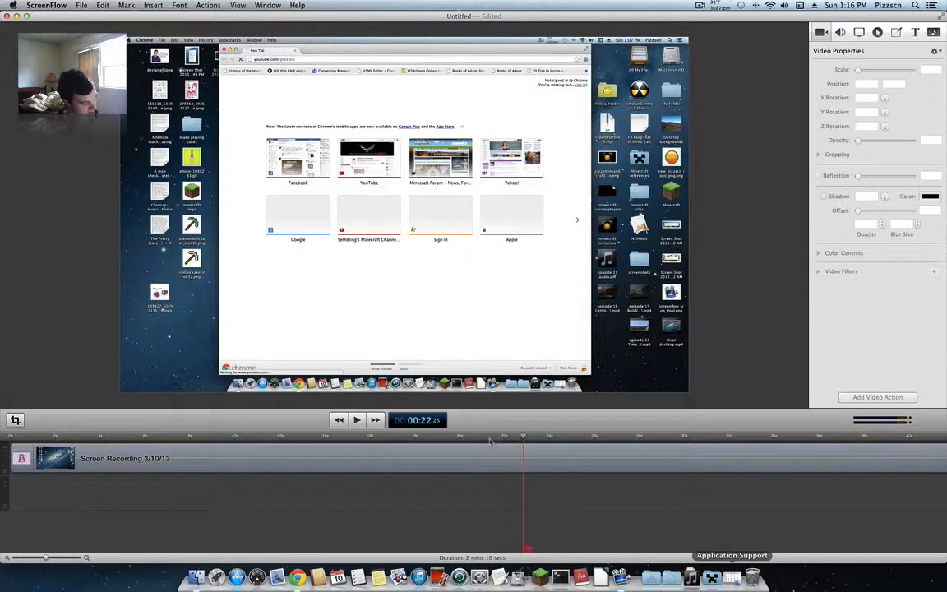
{"action": "left_click", "coordinate": [490, 440]}
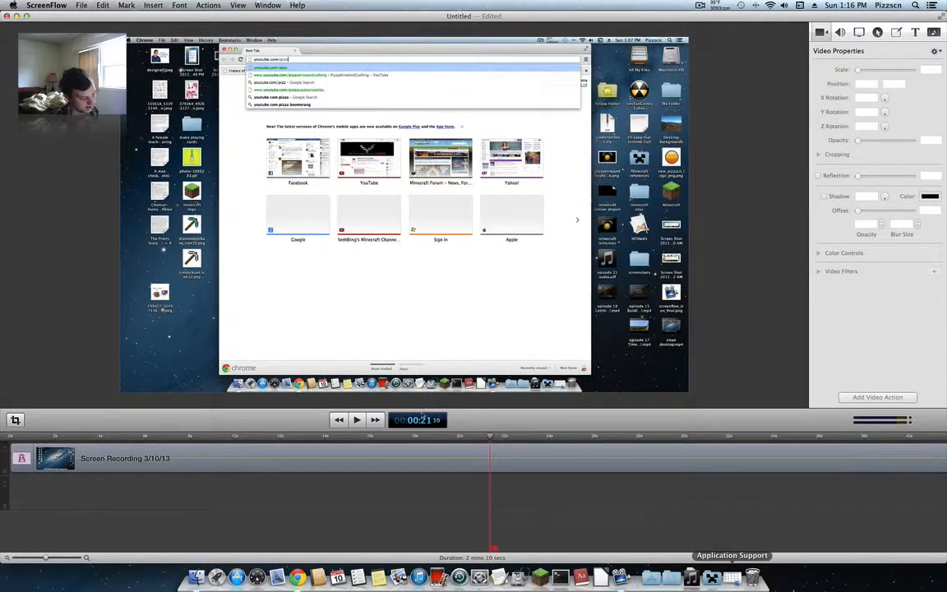
{"action": "left_click", "coordinate": [452, 441]}
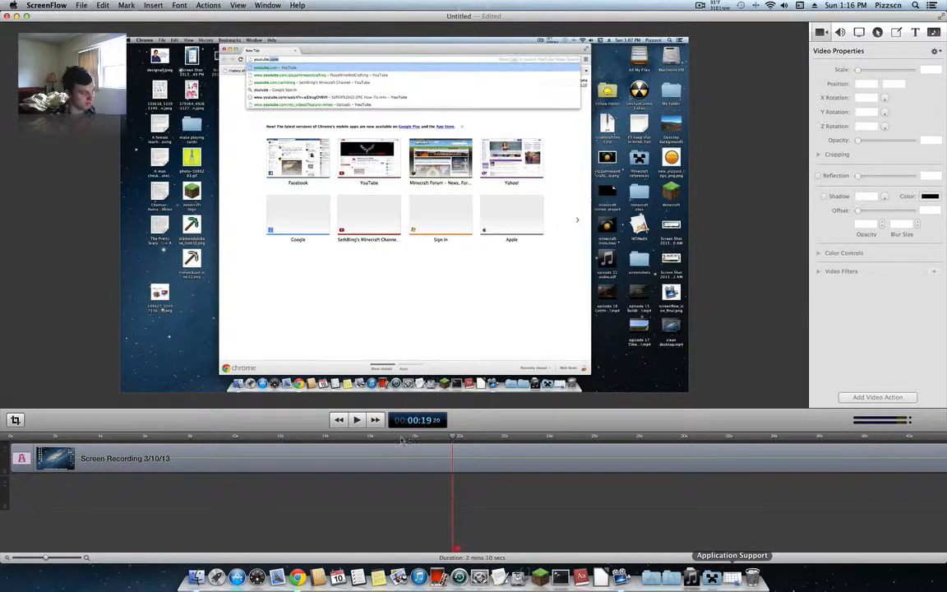
{"action": "left_click", "coordinate": [414, 440]}
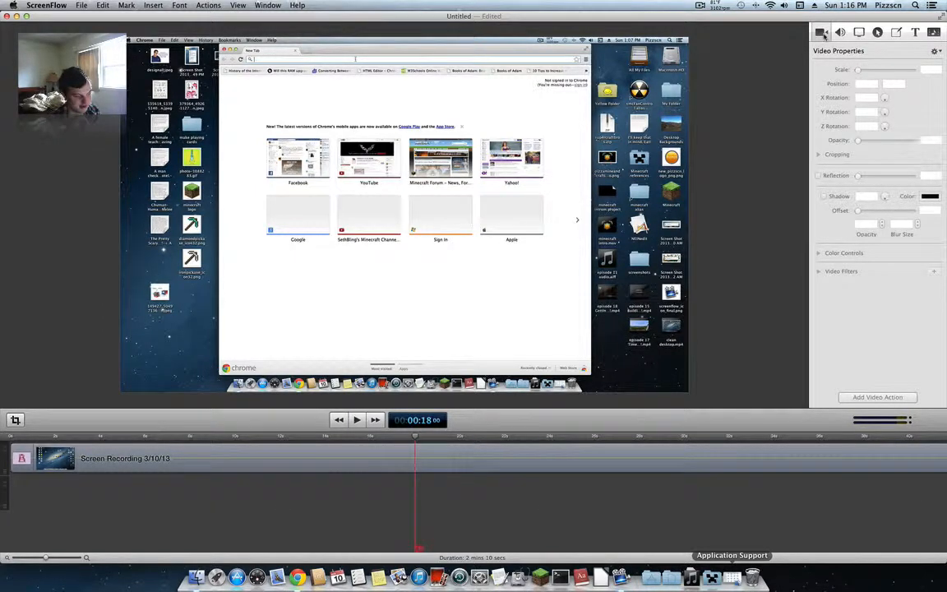
{"action": "left_click", "coordinate": [449, 463]}
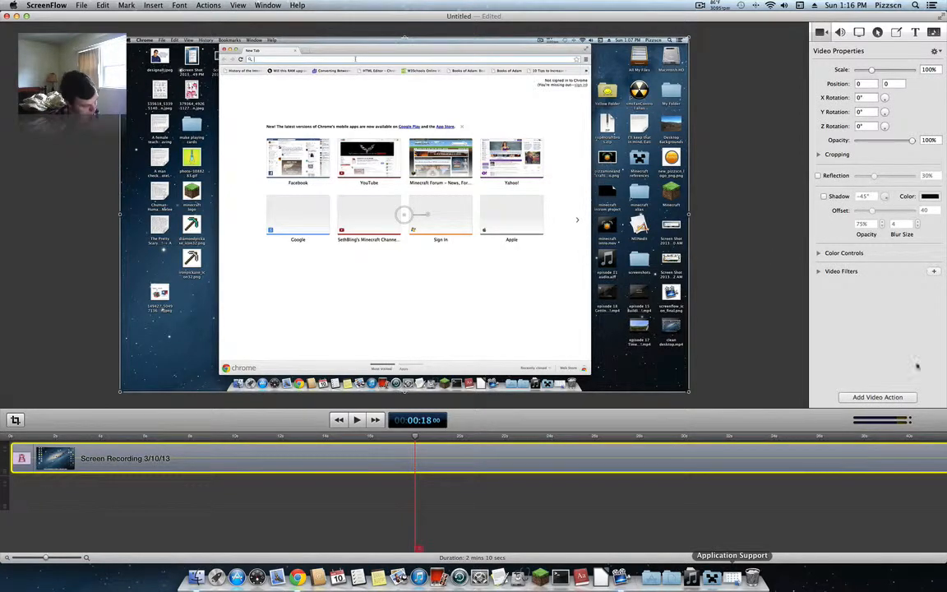
{"action": "left_click", "coordinate": [870, 398]}
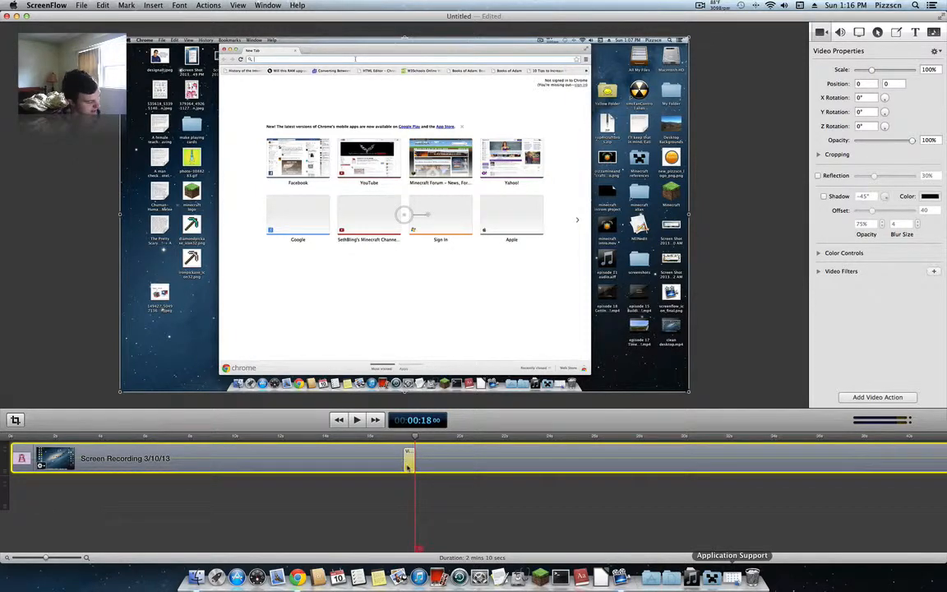
Play a moment past the video action and shift the action so it ends at 00:00:18 27
{"action": "left_click", "coordinate": [356, 420]}
{"action": "left_click", "coordinate": [358, 420]}
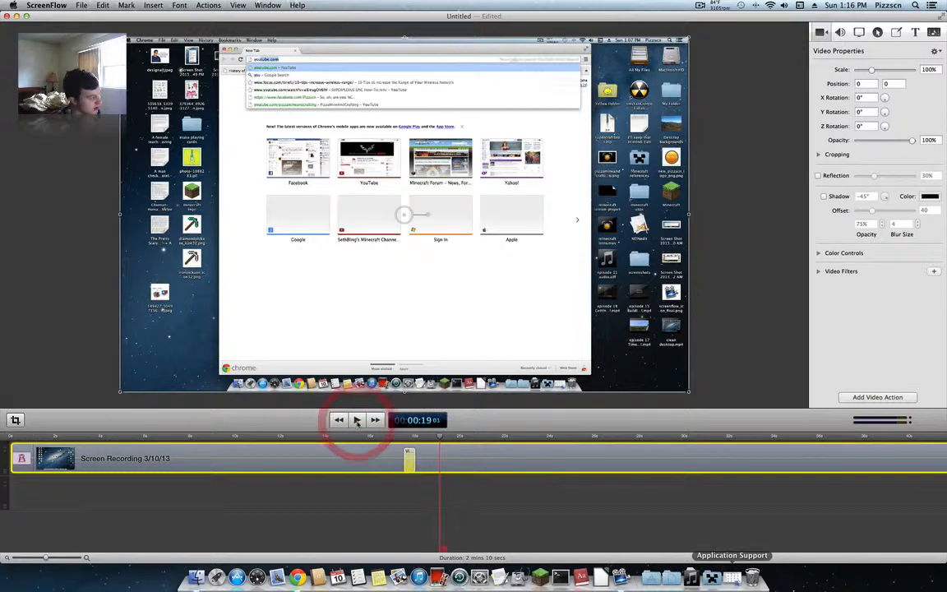
{"action": "left_click_drag", "start_coordinate": [438, 437], "coordinate": [429, 458]}
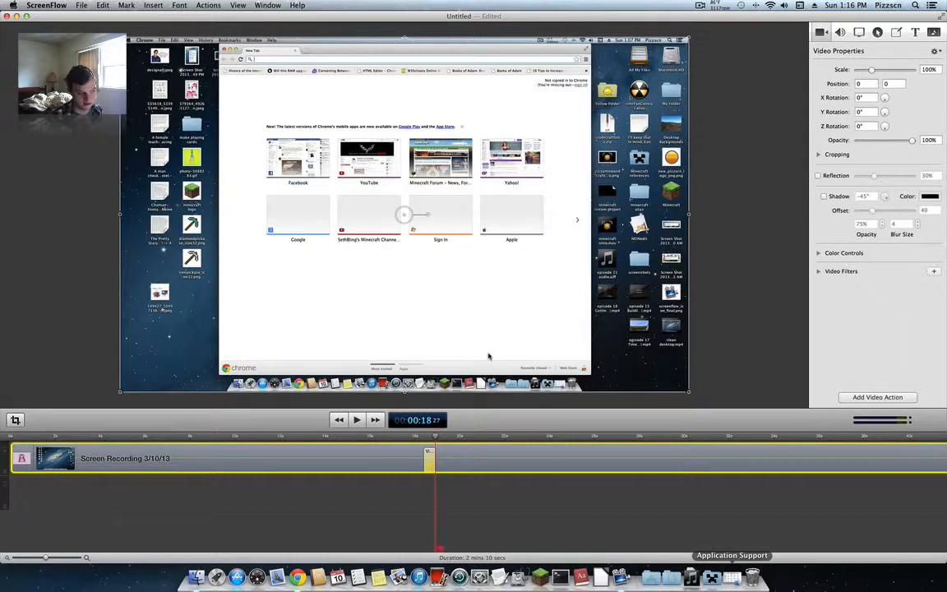
Enlarge the screen recording to a scale of 226% at the end of the video action
{"action": "left_click", "coordinate": [428, 466]}
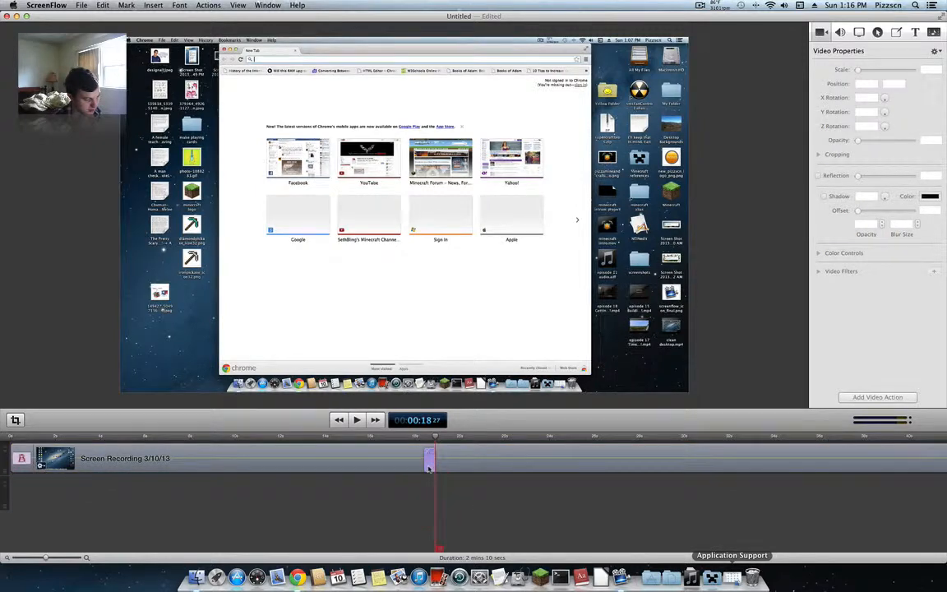
{"action": "left_click", "coordinate": [428, 468]}
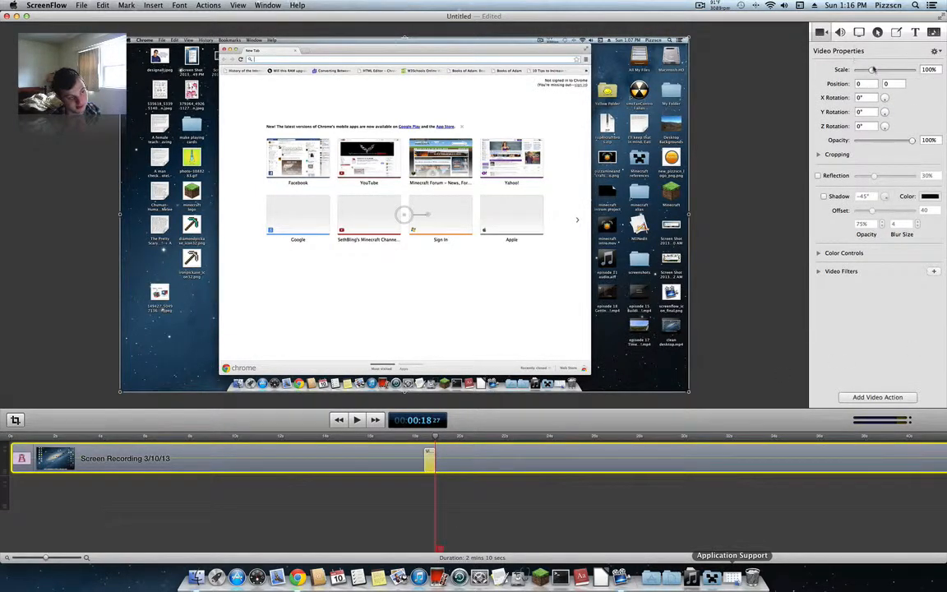
{"action": "left_click_drag", "start_coordinate": [874, 73], "coordinate": [875, 73]}
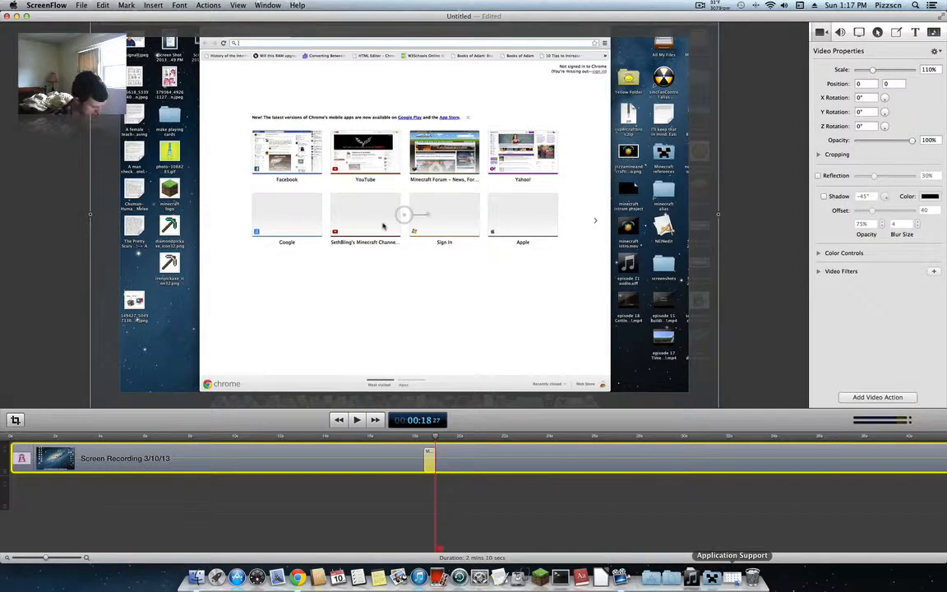
{"action": "scroll", "coordinate": [382, 226], "scroll_direction": "up", "scroll_amount": 8}
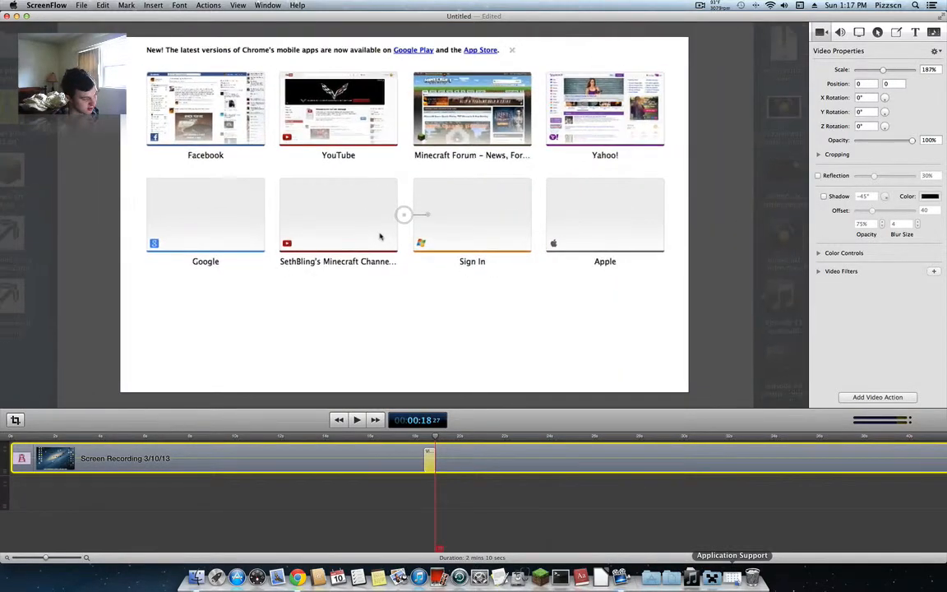
{"action": "scroll", "coordinate": [380, 236], "scroll_direction": "down", "scroll_amount": 7}
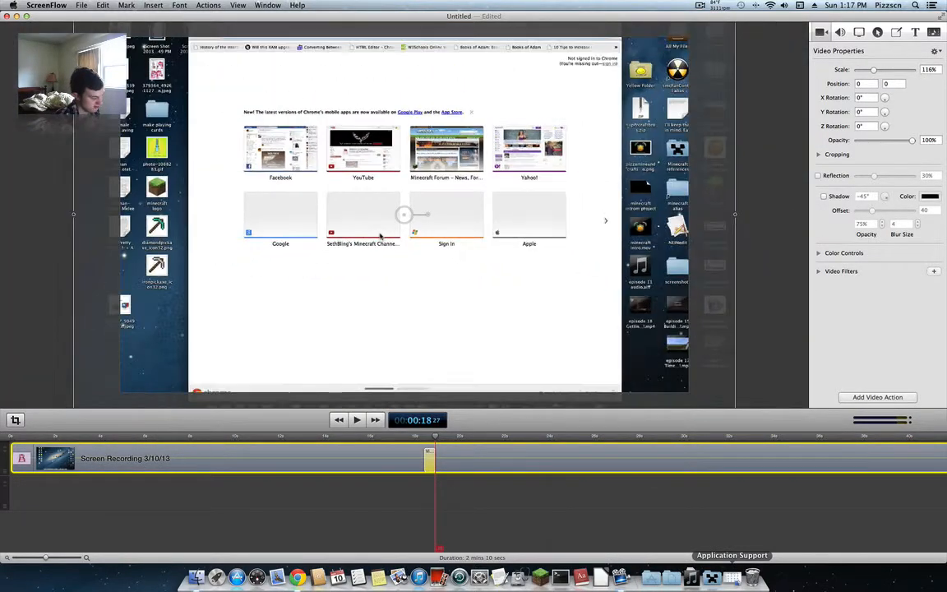
{"action": "scroll", "coordinate": [380, 235], "scroll_direction": "up", "scroll_amount": 6}
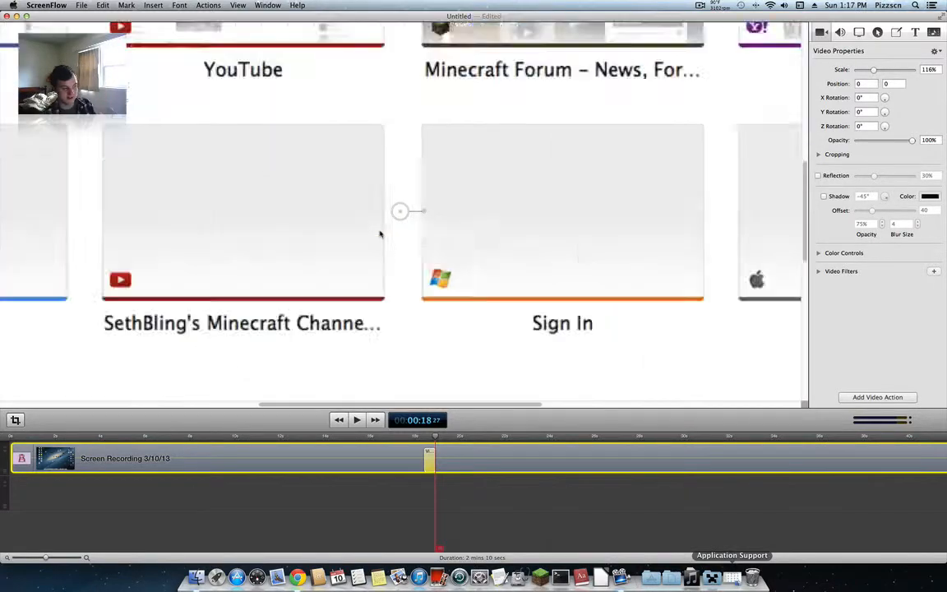
{"action": "scroll", "coordinate": [380, 233], "scroll_direction": "down", "scroll_amount": 10}
{"action": "scroll", "coordinate": [380, 234], "scroll_direction": "up", "scroll_amount": 6}
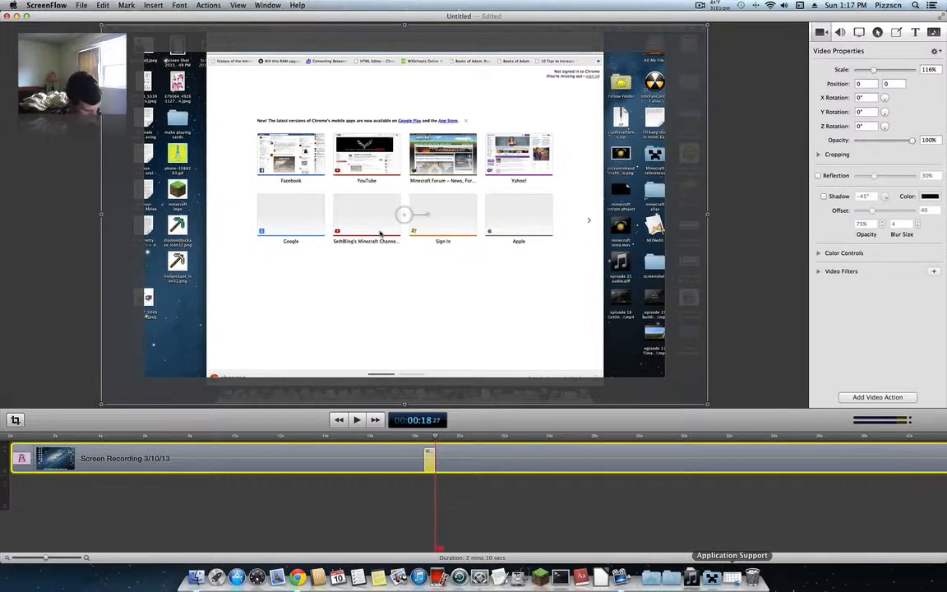
{"action": "scroll", "coordinate": [379, 231], "scroll_direction": "up", "scroll_amount": 10}
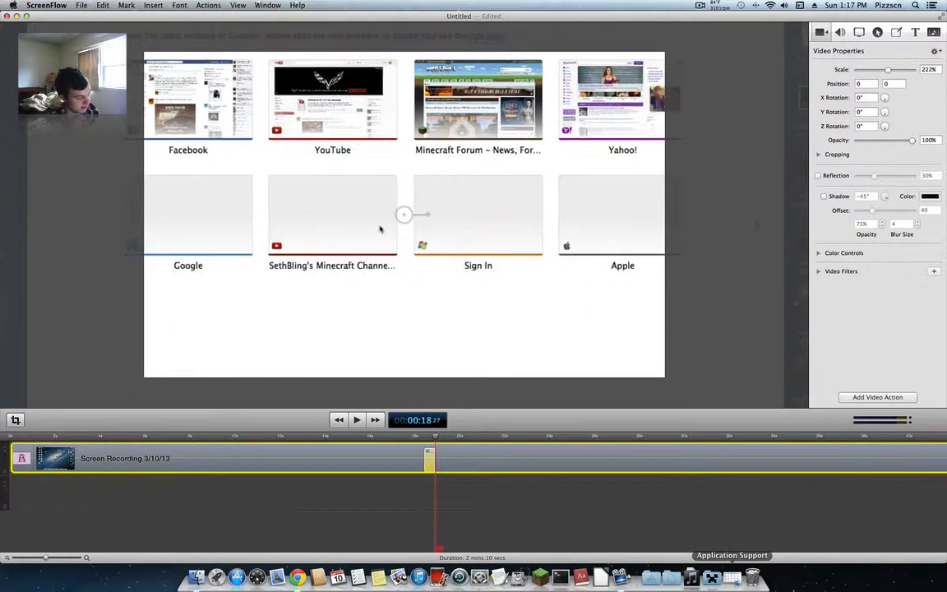
{"action": "scroll", "coordinate": [379, 230], "scroll_direction": "up", "scroll_amount": 1}
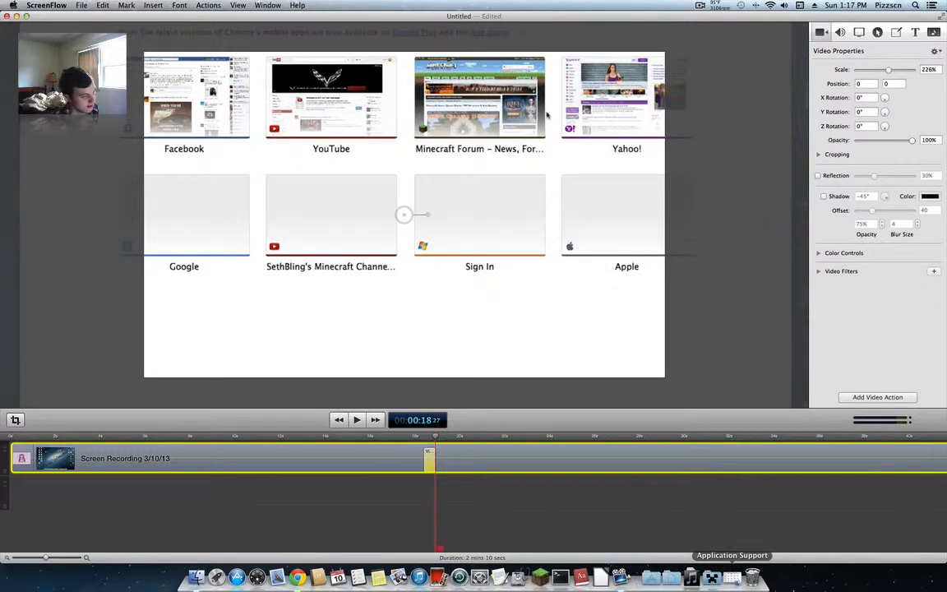
Reposition the enlarged recording to 531, -756 so the browser's address bar is framed, and deselect the clip
{"action": "left_click_drag", "start_coordinate": [492, 101], "coordinate": [505, 255]}
{"action": "mouse_move", "coordinate": [512, 136]}
{"action": "left_mouse_down"}
{"action": "mouse_move", "coordinate": [522, 209]}
{"action": "mouse_move", "coordinate": [507, 199]}
{"action": "mouse_move", "coordinate": [501, 155]}
{"action": "mouse_move", "coordinate": [509, 142]}
{"action": "left_mouse_up"}
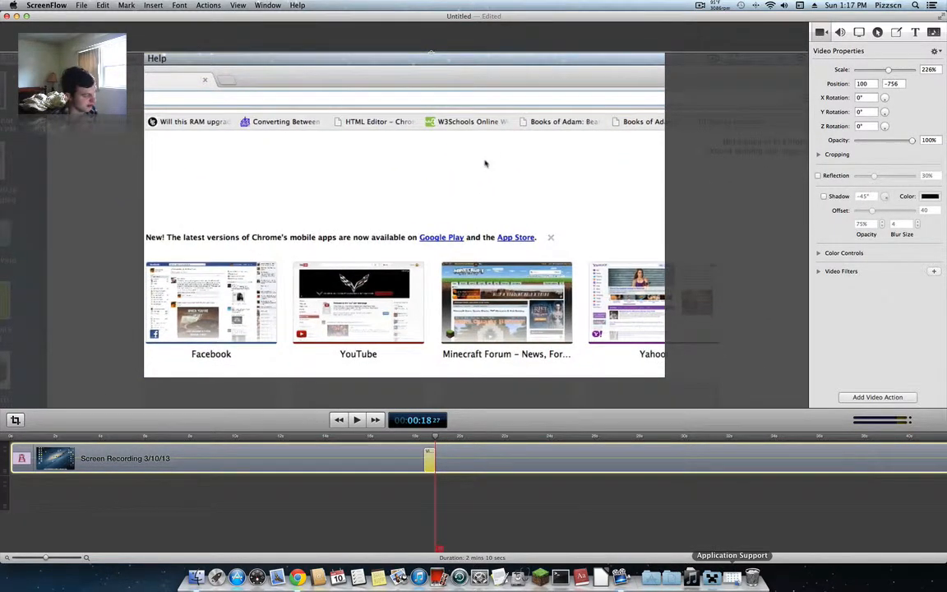
{"action": "left_click_drag", "start_coordinate": [342, 161], "coordinate": [460, 159]}
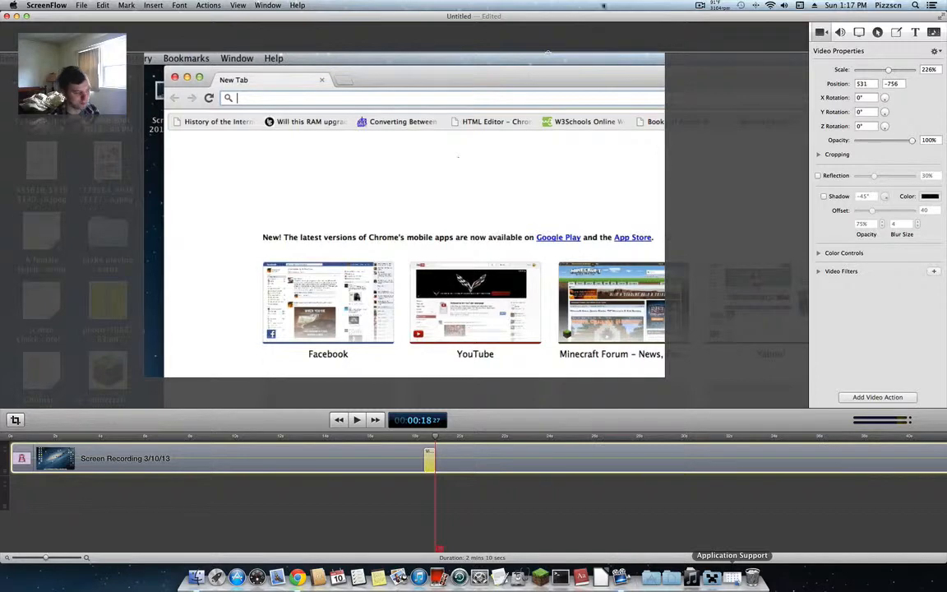
{"action": "left_click", "coordinate": [465, 493]}
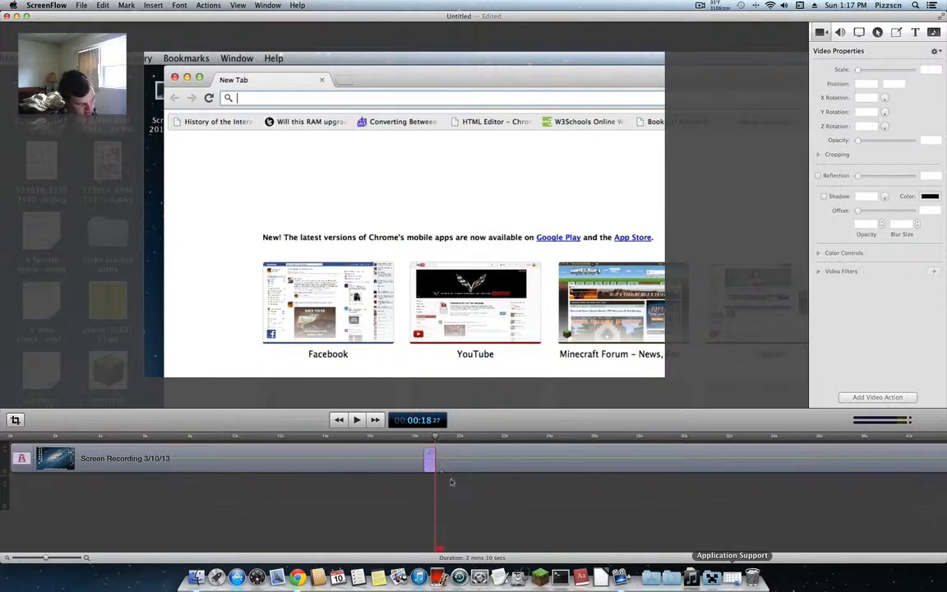
Preview the zoom action by playing from about 00:00:16 to 00:00:22
{"action": "left_click", "coordinate": [372, 438]}
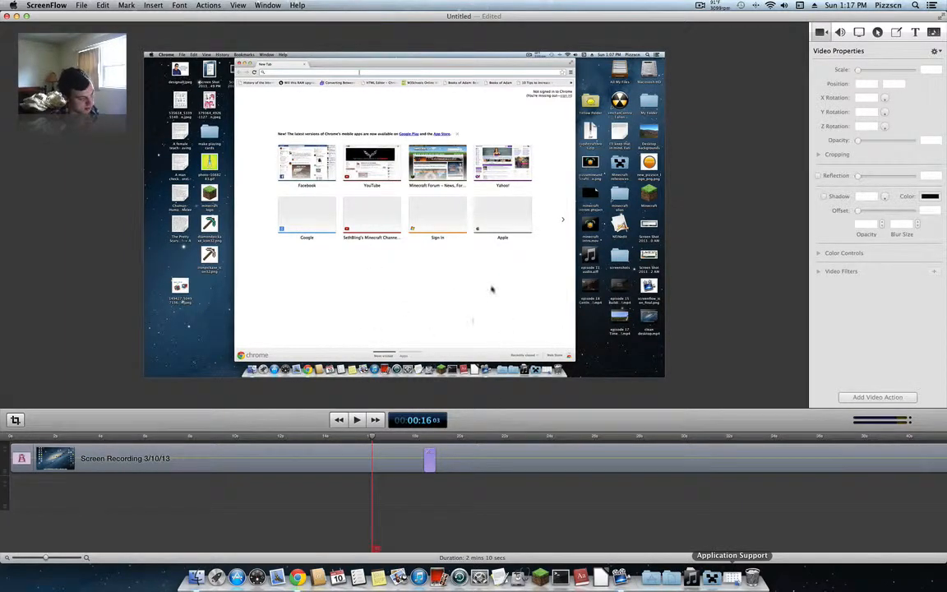
{"action": "left_click", "coordinate": [357, 419]}
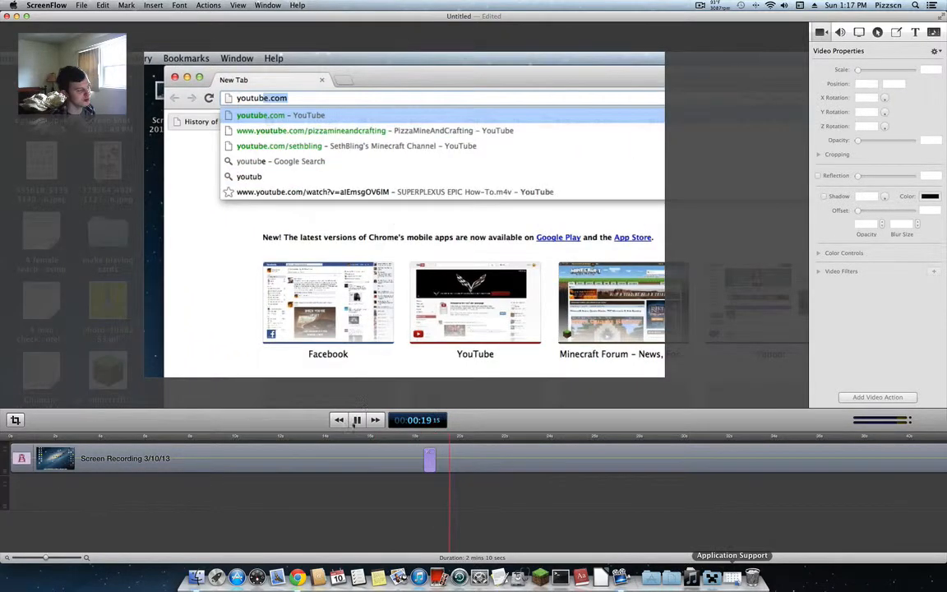
{"action": "left_click", "coordinate": [357, 420]}
{"action": "left_click", "coordinate": [355, 420]}
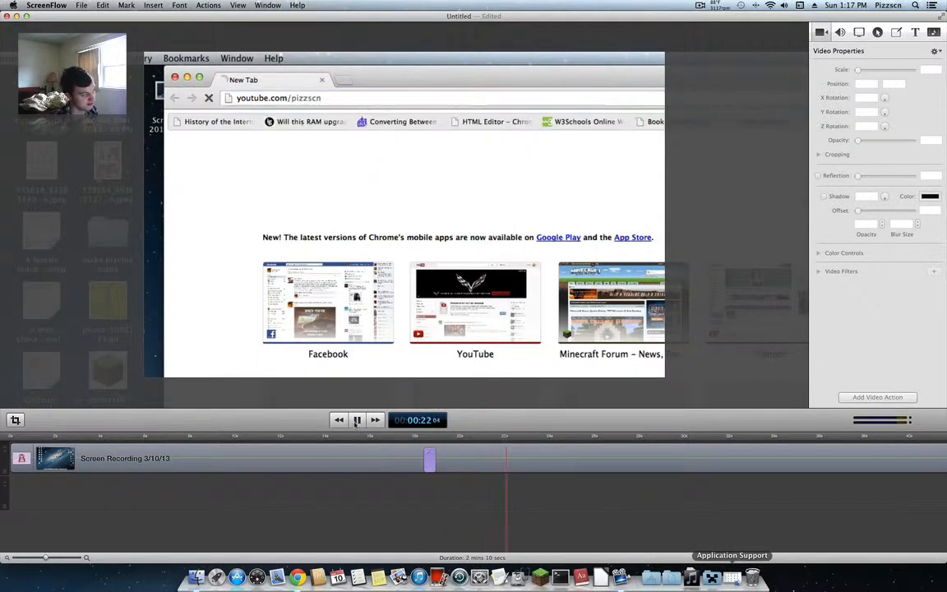
{"action": "left_click", "coordinate": [357, 420]}
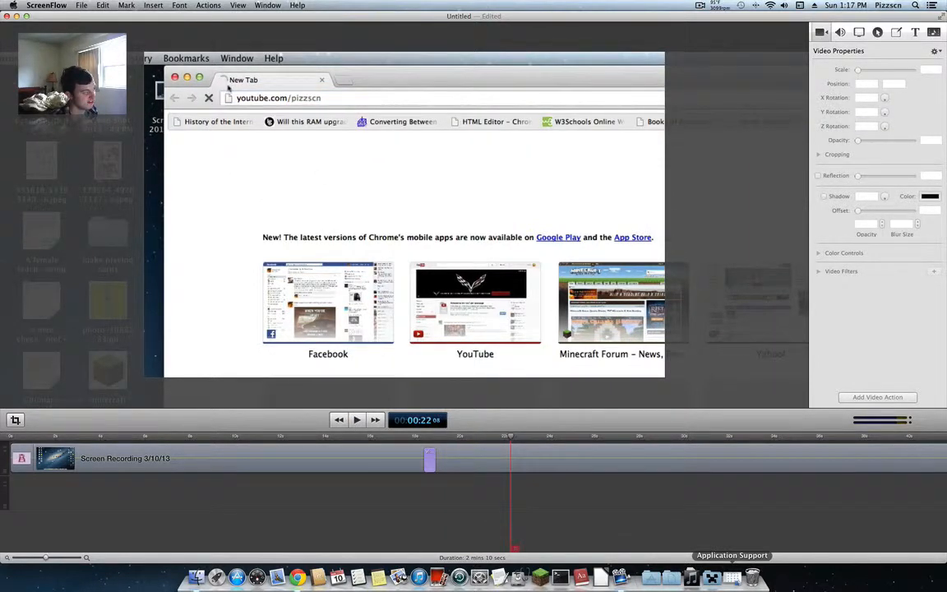
Add a second video action to the recording at 00:00:23 00 and reset its video properties to defaults
{"action": "left_click", "coordinate": [356, 420]}
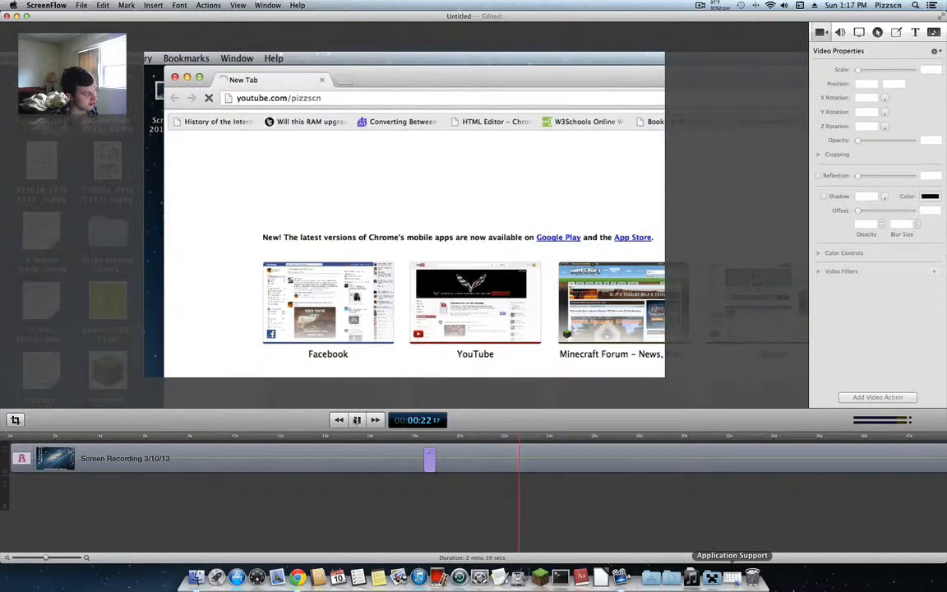
{"action": "left_click", "coordinate": [355, 419]}
{"action": "left_click", "coordinate": [706, 460]}
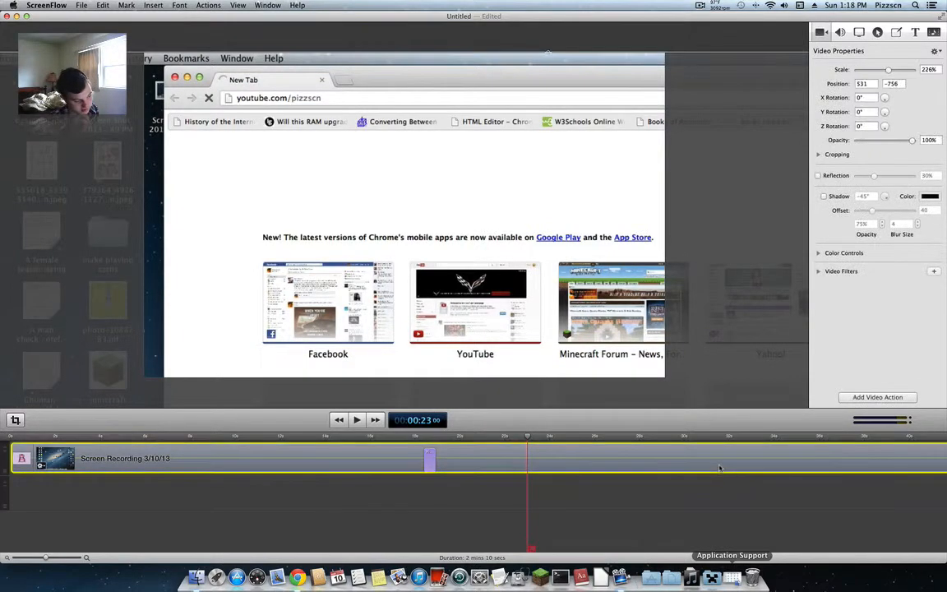
{"action": "left_click", "coordinate": [886, 399]}
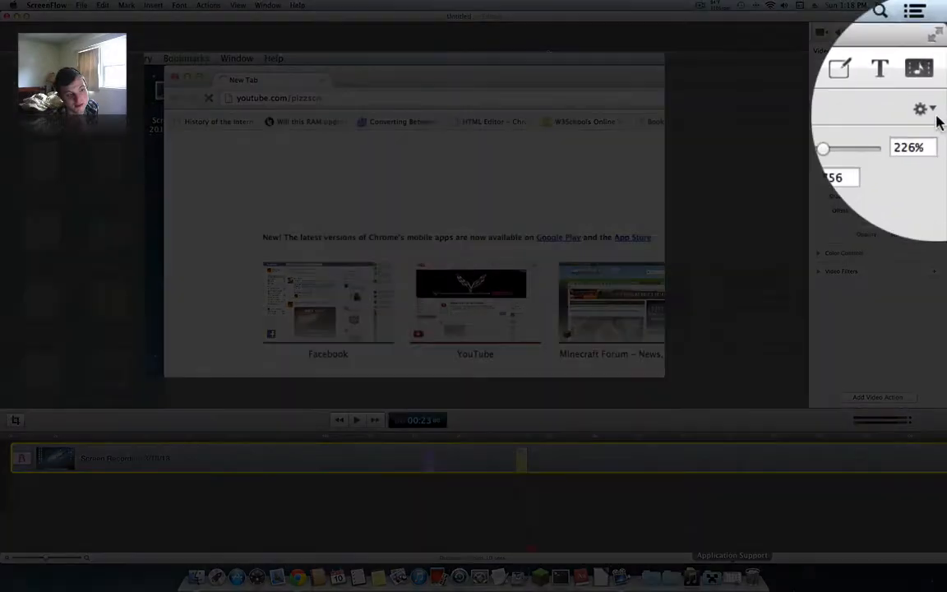
{"action": "left_click", "coordinate": [934, 51]}
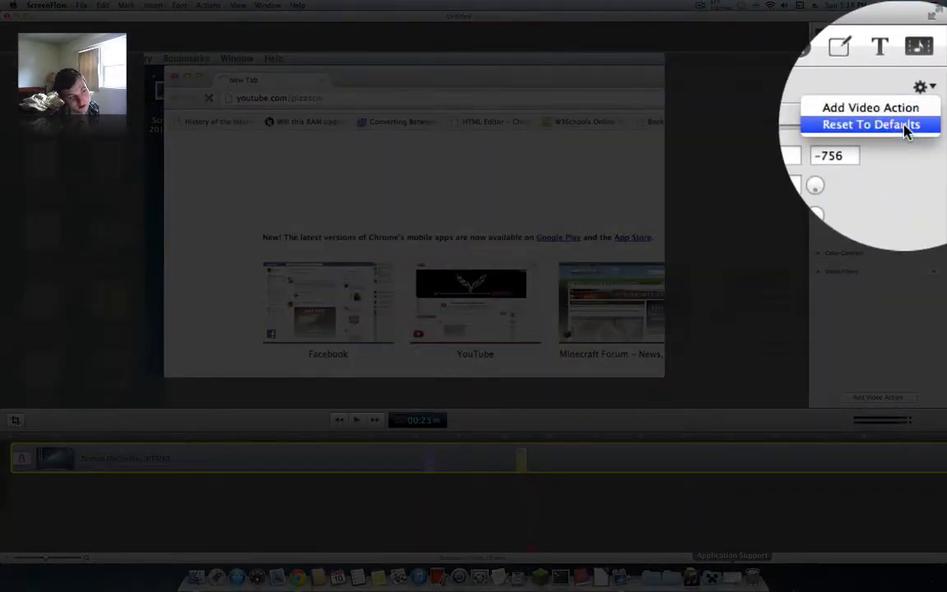
{"action": "left_click", "coordinate": [905, 131]}
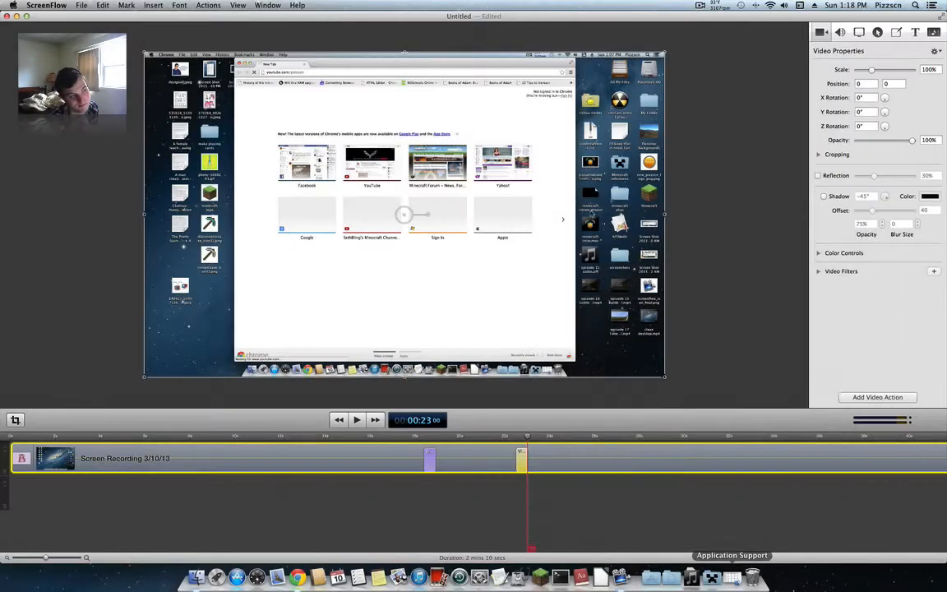
Preview the zoom in and back out by playing from just before the first video action to 00:00:25 03
{"action": "left_click", "coordinate": [415, 441]}
{"action": "key", "text": "space"}
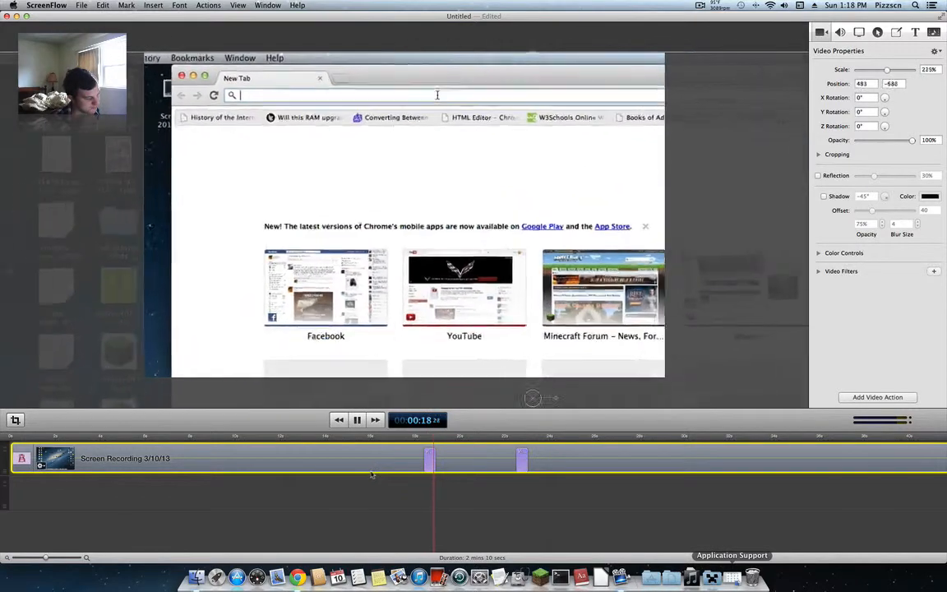
{"action": "left_click", "coordinate": [372, 499]}
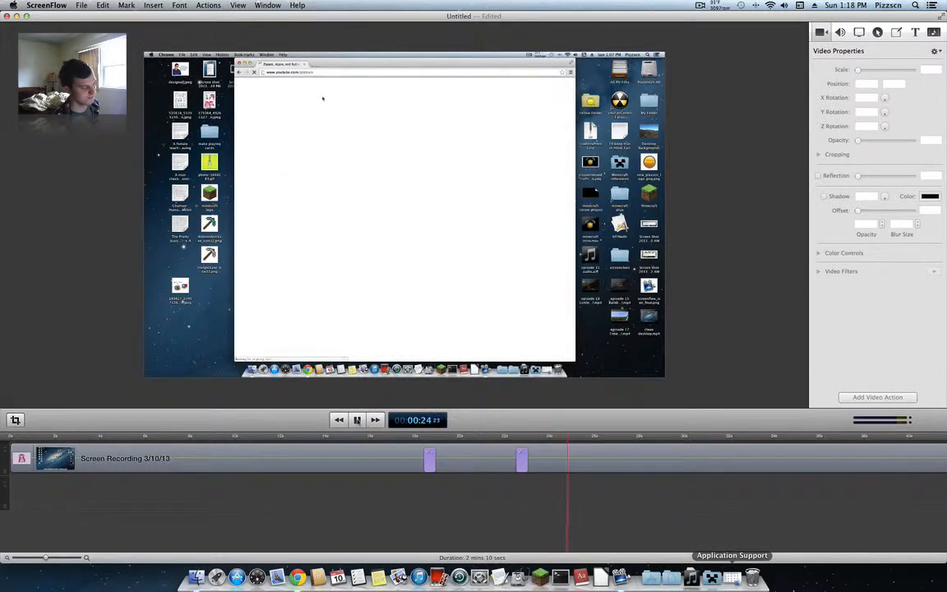
{"action": "key", "text": "space"}
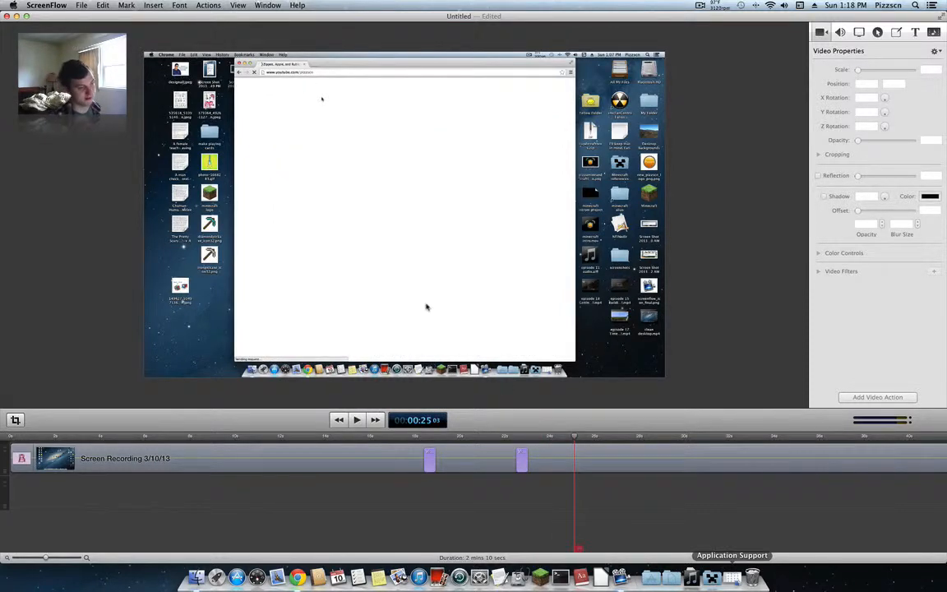
Split the screen recording at 00:00:25 07, where the web page is still blank while loading
{"action": "left_click", "coordinate": [549, 463]}
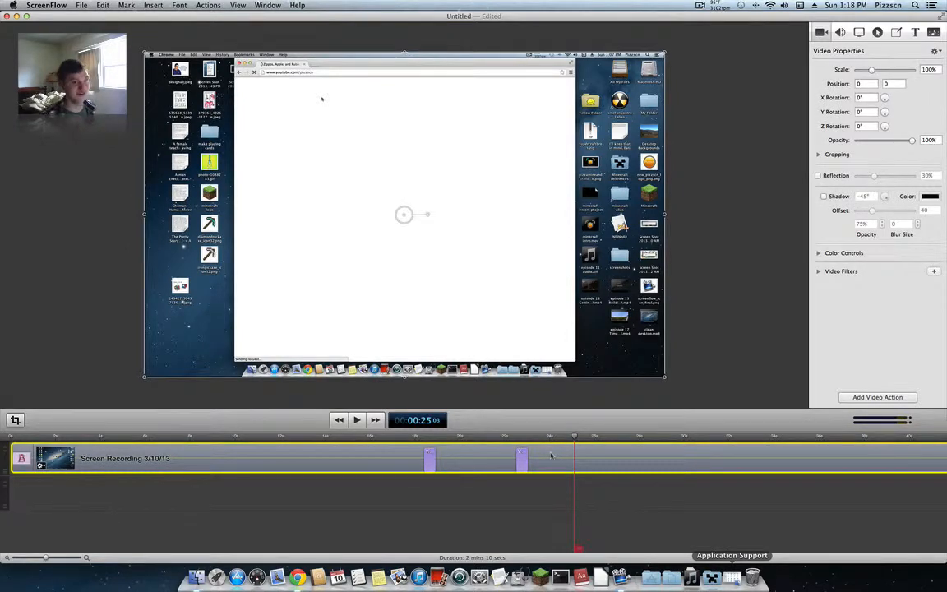
{"action": "left_click_drag", "start_coordinate": [551, 442], "coordinate": [541, 439]}
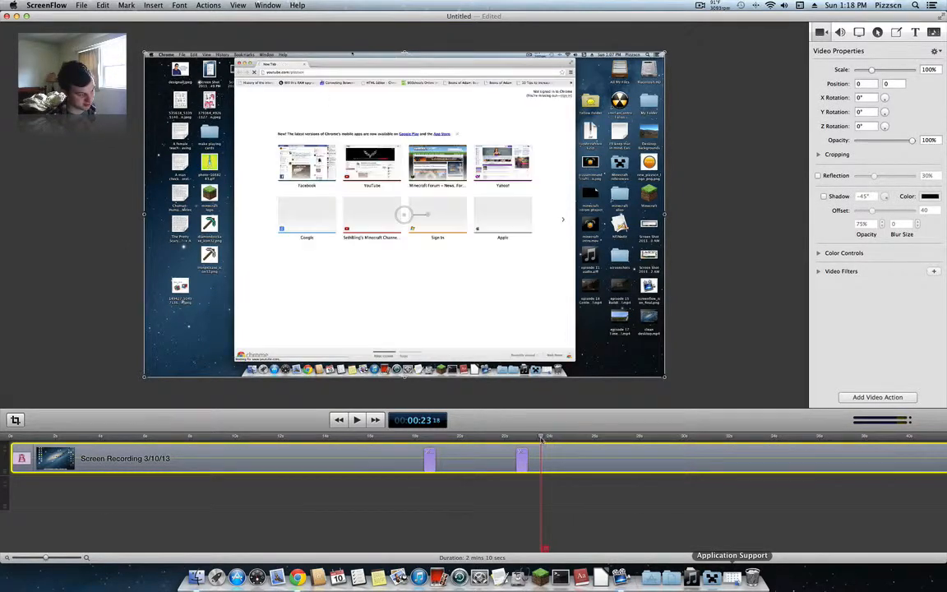
{"action": "left_click", "coordinate": [357, 420]}
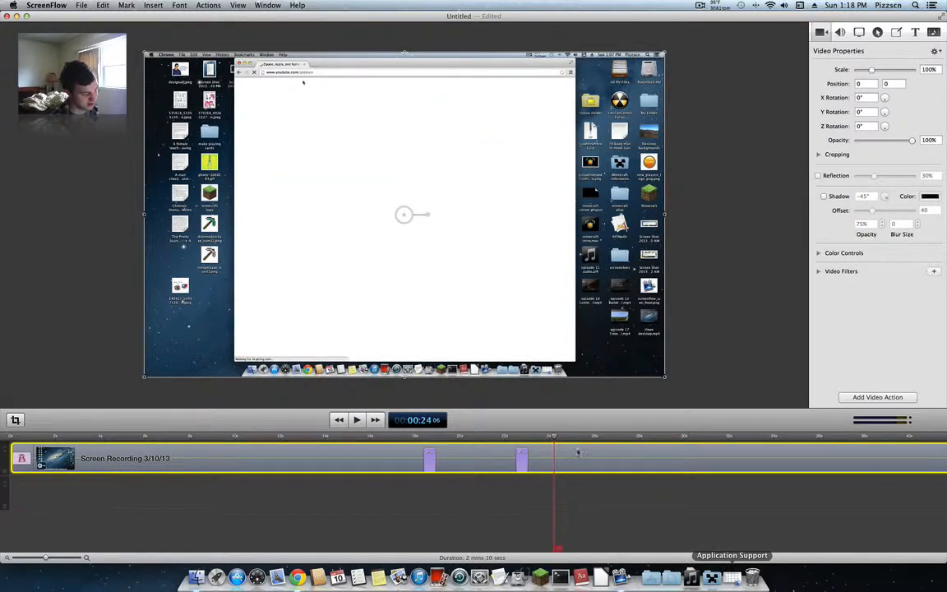
{"action": "left_click", "coordinate": [357, 420]}
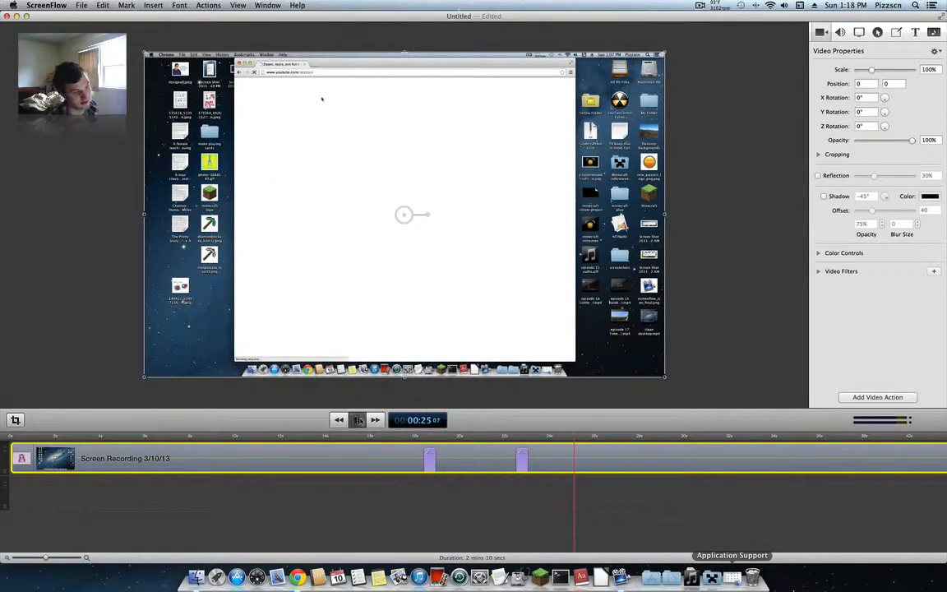
{"action": "key", "text": "space"}
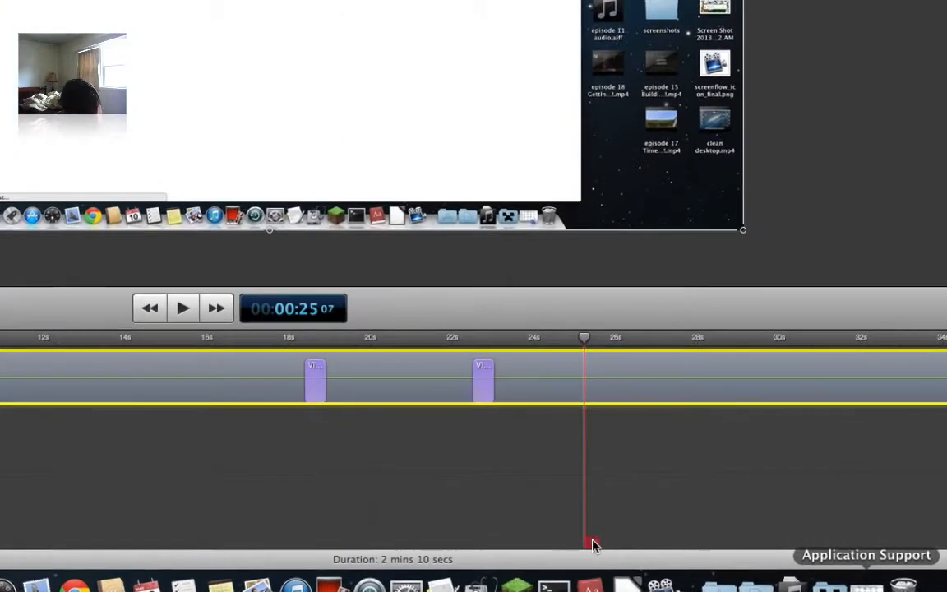
{"action": "left_click", "coordinate": [581, 548]}
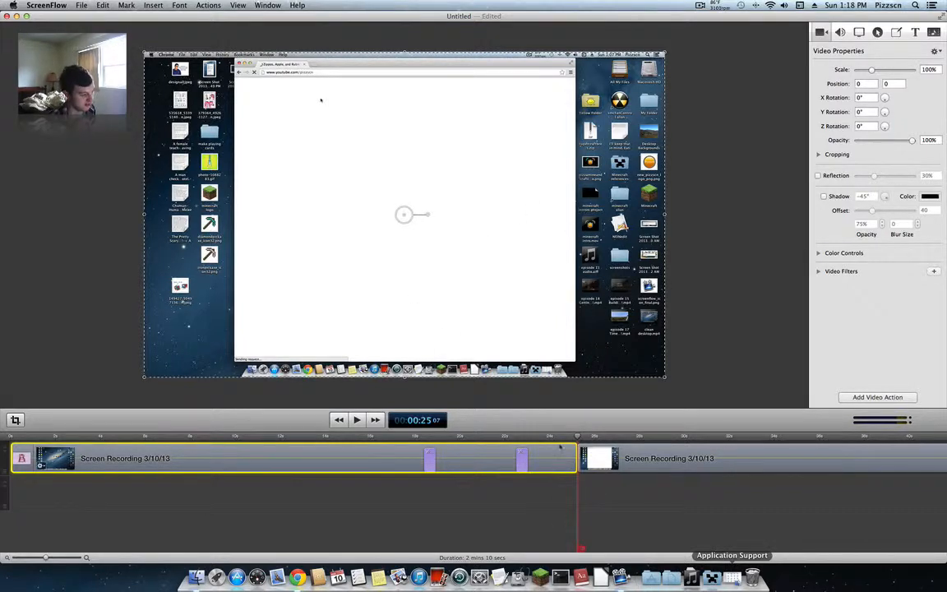
Move both recording clips down one track and add the new_pizzscn_logo image from the desktop to the track above
{"action": "left_click_drag", "start_coordinate": [569, 455], "coordinate": [560, 499]}
{"action": "left_click_drag", "start_coordinate": [598, 458], "coordinate": [598, 489]}
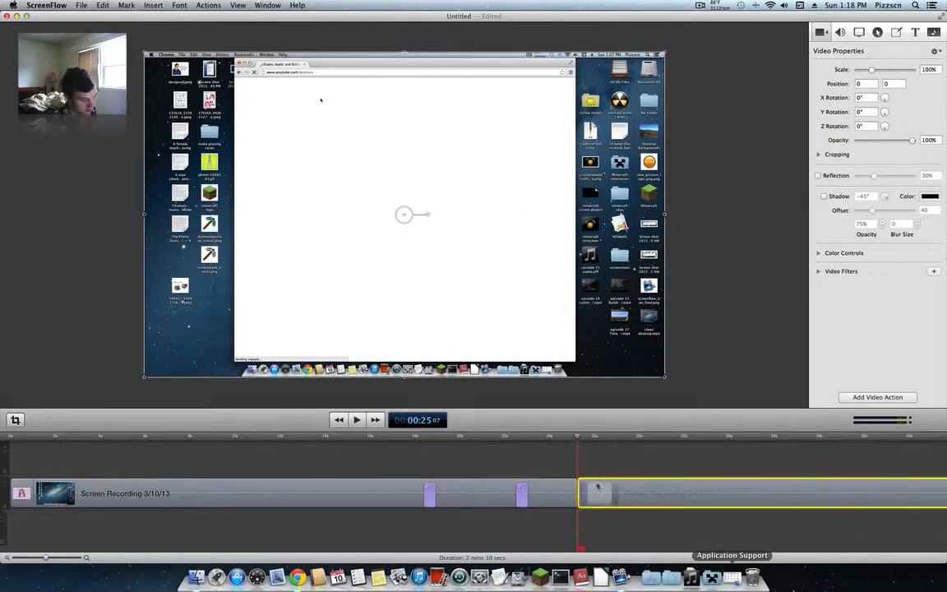
{"action": "left_click", "coordinate": [17, 15]}
{"action": "left_click_drag", "start_coordinate": [918, 201], "coordinate": [526, 458]}
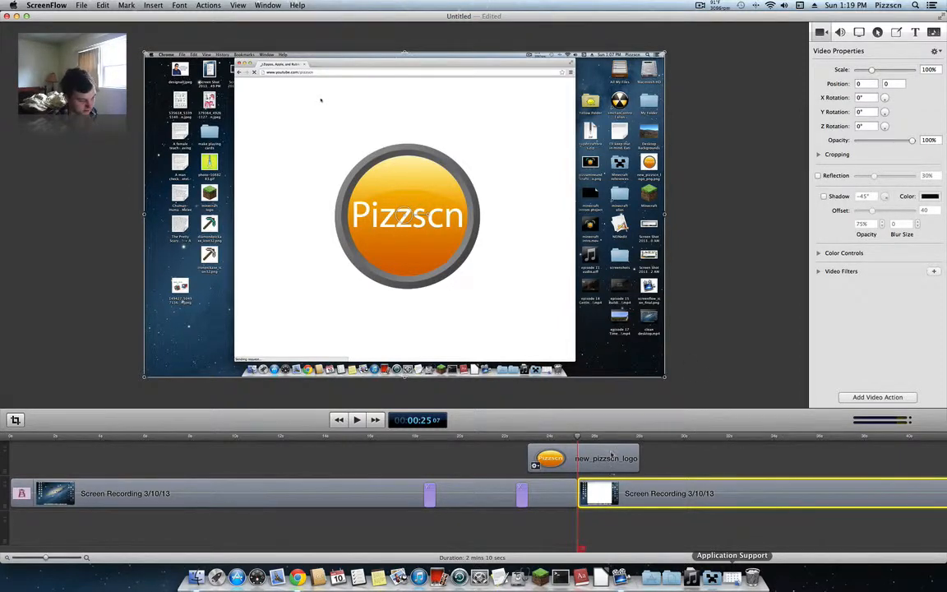
Move the logo clip to start at about 32 seconds and play the recording up to 00:00:32 23
{"action": "left_click_drag", "start_coordinate": [611, 454], "coordinate": [624, 454]}
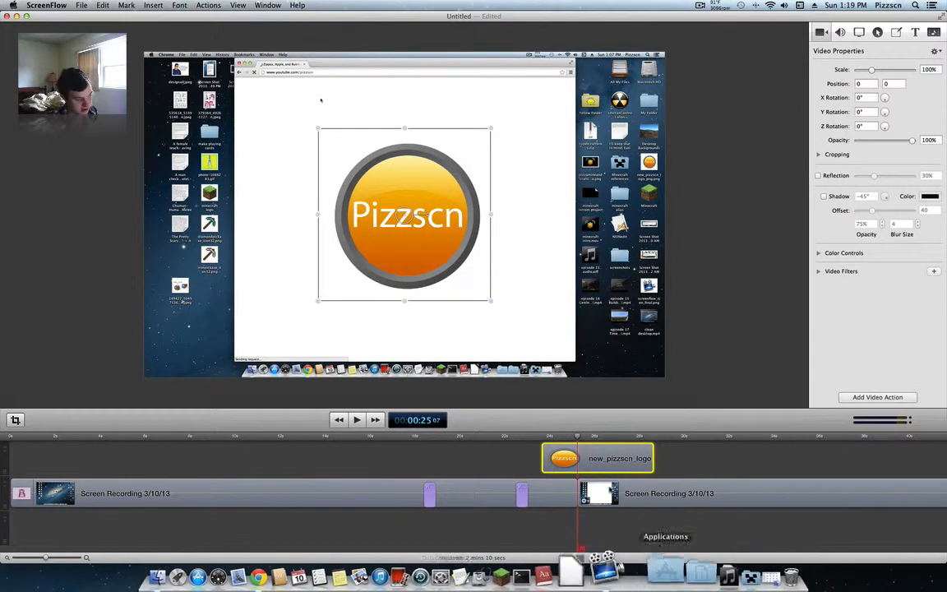
{"action": "left_click_drag", "start_coordinate": [613, 472], "coordinate": [803, 469]}
{"action": "left_click", "coordinate": [357, 420]}
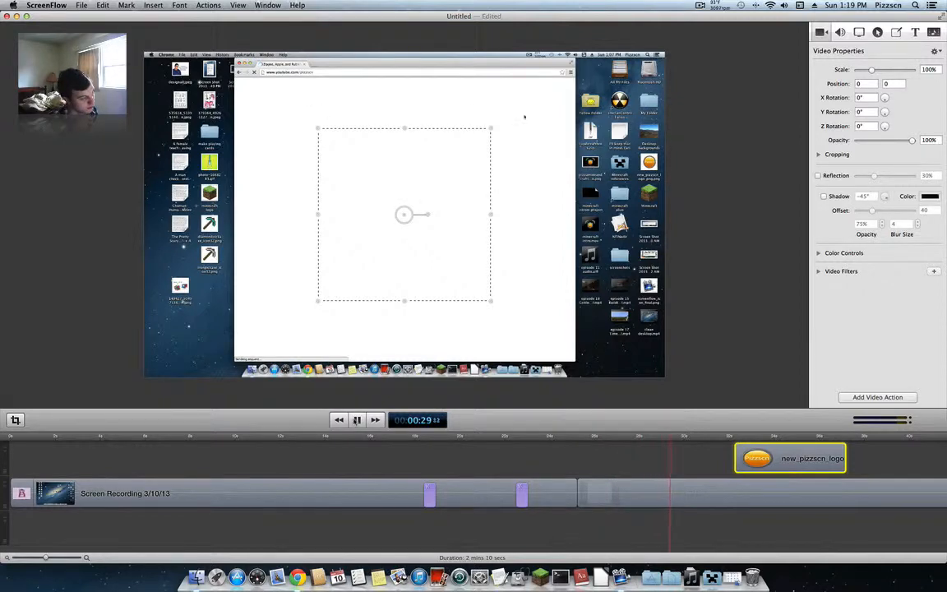
{"action": "left_click", "coordinate": [357, 420]}
{"action": "right_click", "coordinate": [683, 497]}
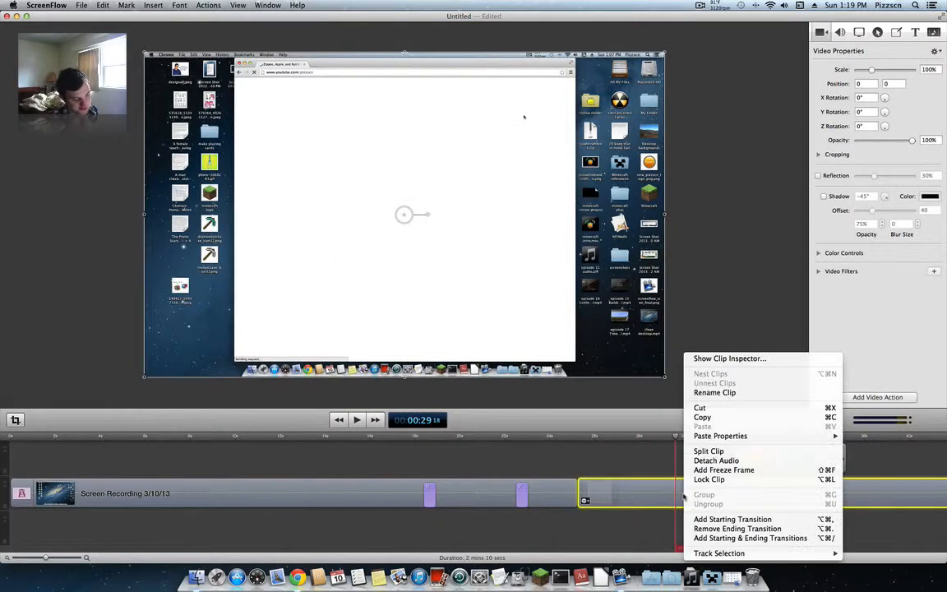
{"action": "left_click", "coordinate": [354, 424]}
{"action": "left_click", "coordinate": [355, 423]}
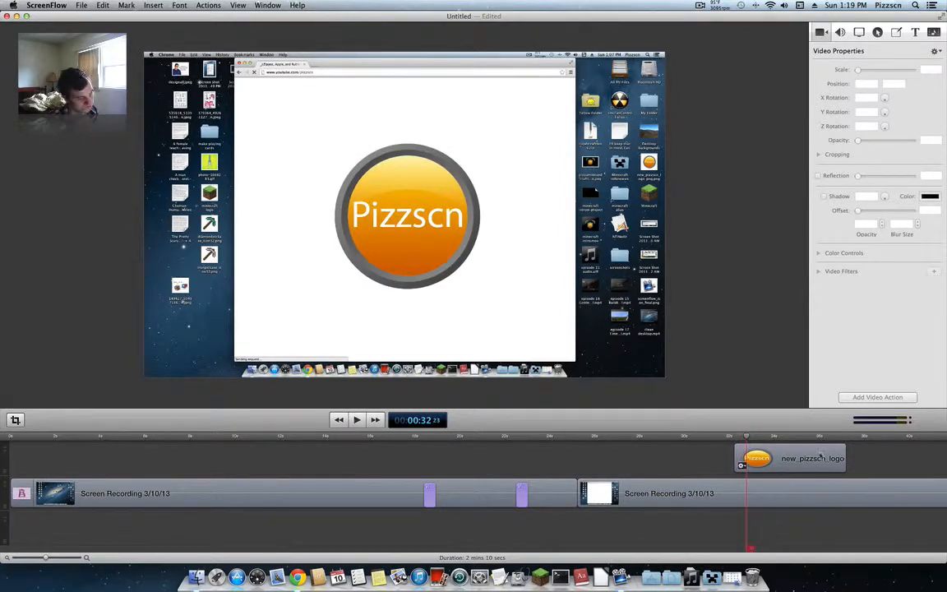
Play on to find where the blank page ends, and position the logo clip to start at 34.2 s
{"action": "left_click_drag", "start_coordinate": [830, 460], "coordinate": [945, 460]}
{"action": "left_click", "coordinate": [357, 420]}
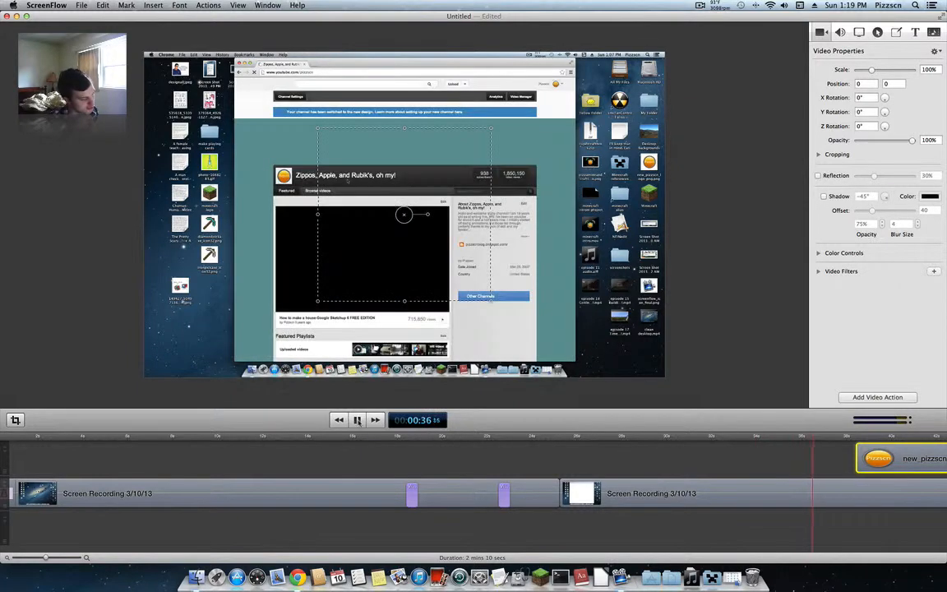
{"action": "left_click", "coordinate": [357, 421]}
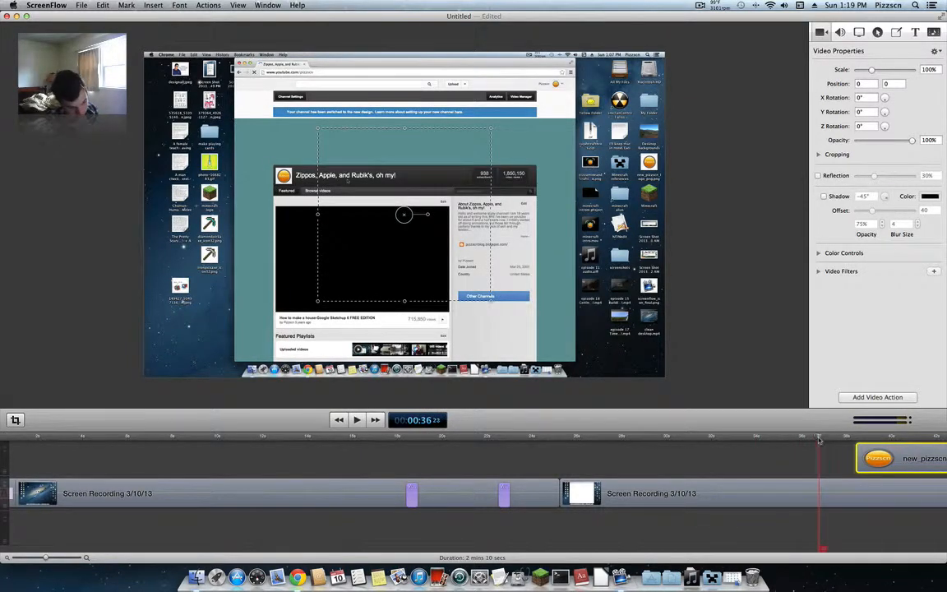
{"action": "left_click_drag", "start_coordinate": [817, 440], "coordinate": [802, 439]}
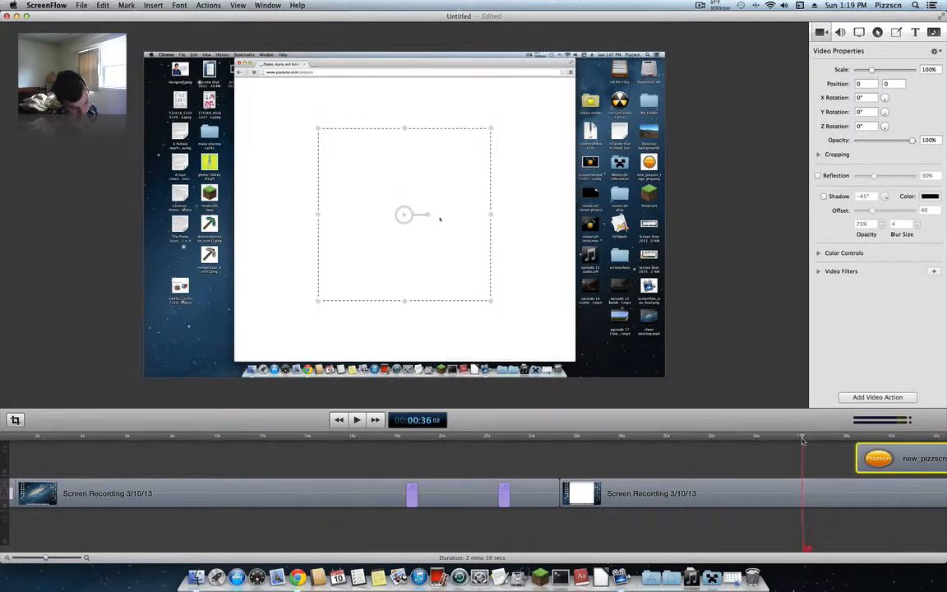
{"action": "left_click_drag", "start_coordinate": [892, 459], "coordinate": [795, 459]}
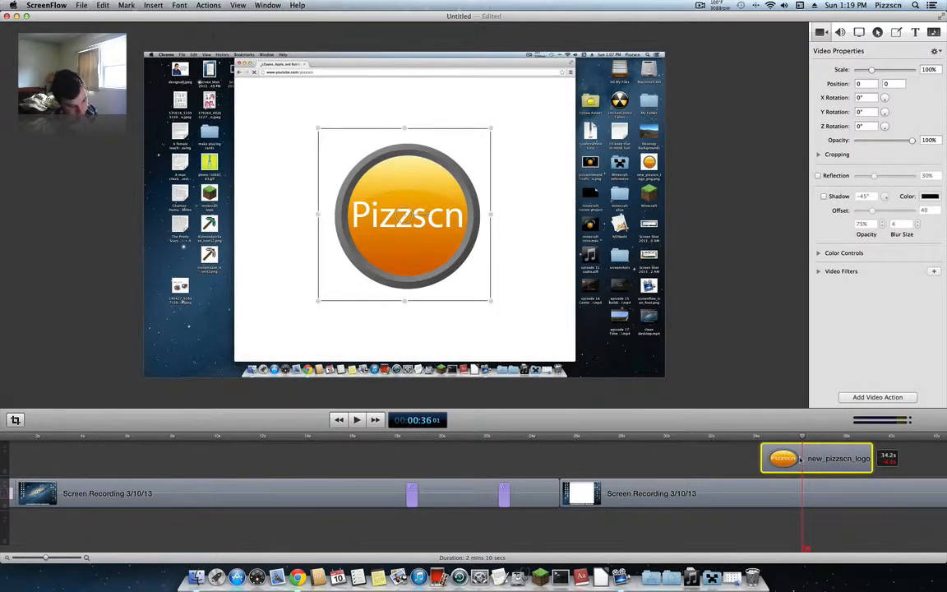
Split the clips on both tracks at 00:00:36 01 and undo the split
{"action": "left_click", "coordinate": [805, 546]}
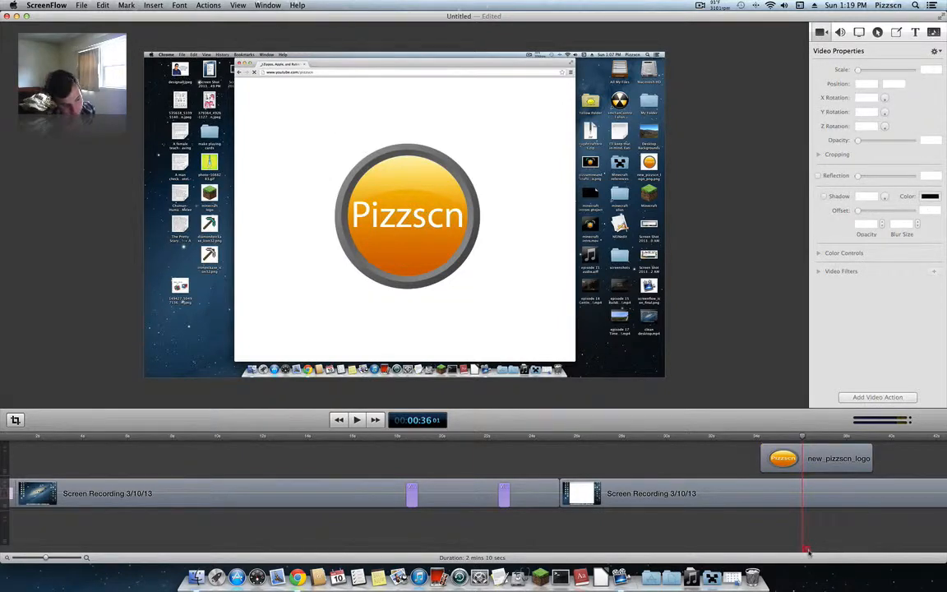
{"action": "key", "text": "t"}
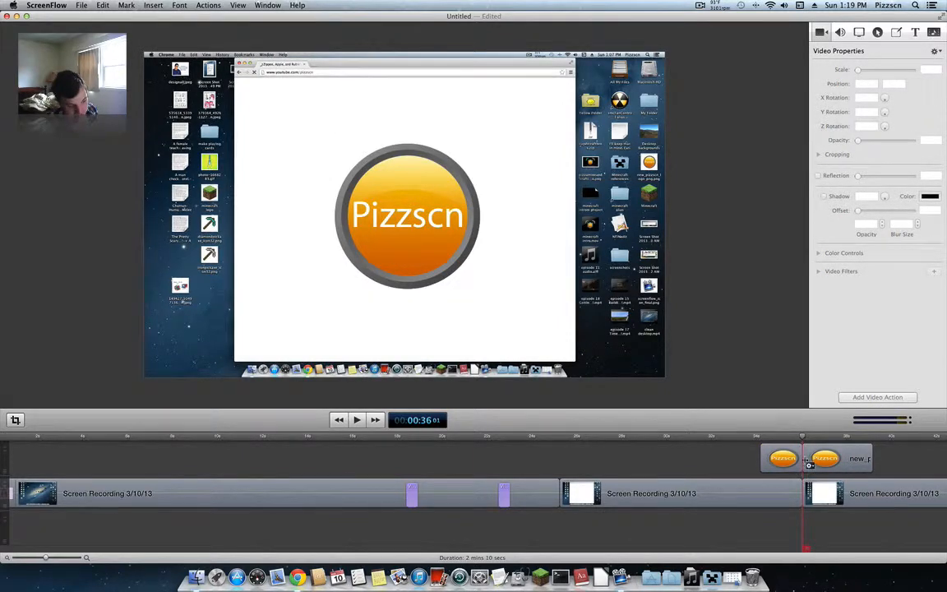
{"action": "left_click", "coordinate": [744, 436]}
{"action": "left_click", "coordinate": [702, 436]}
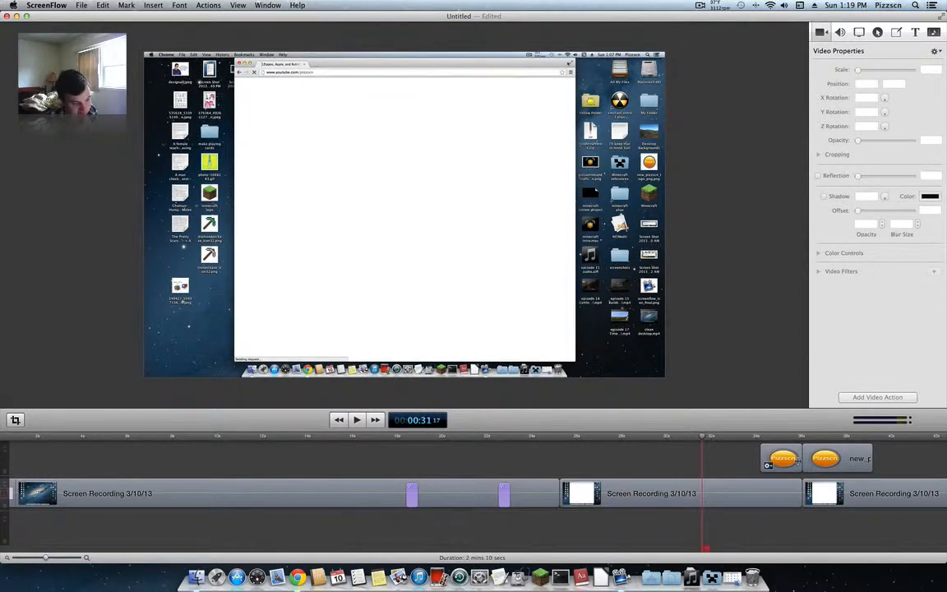
{"action": "key", "text": "super+z"}
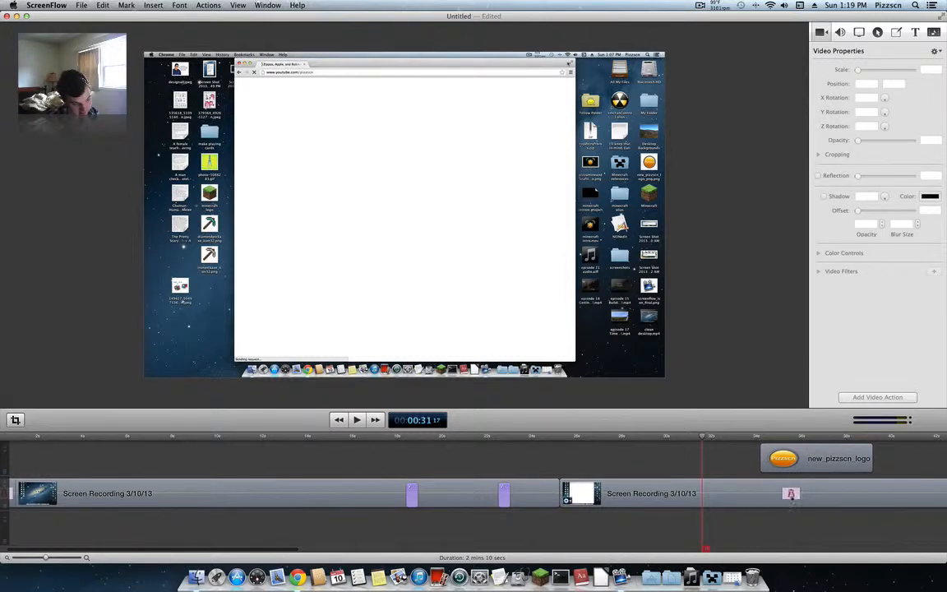
Split only the second screen recording clip at 00:00:36 02, just before the web page appears
{"action": "scroll", "coordinate": [794, 501], "scroll_direction": "right", "scroll_amount": 1}
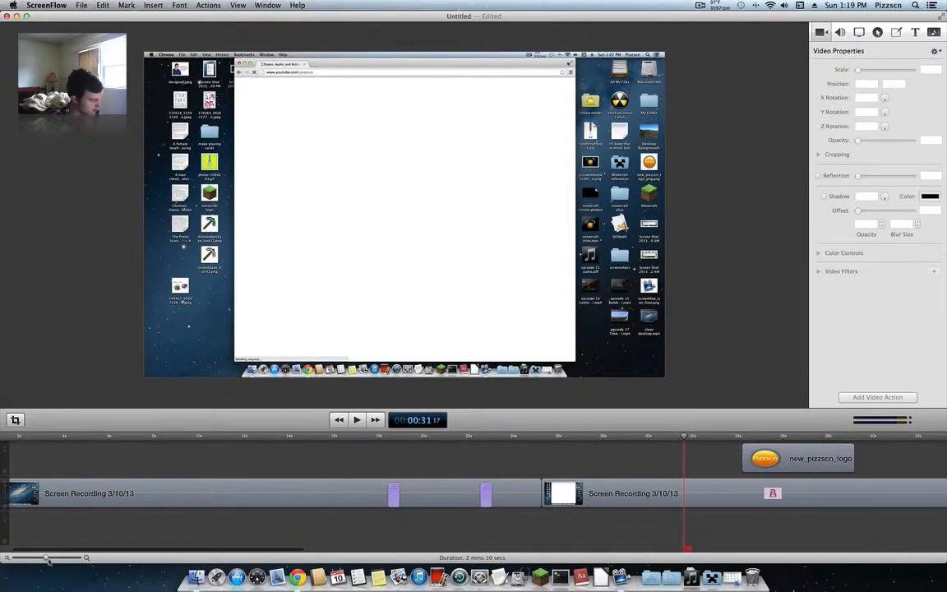
{"action": "left_click_drag", "start_coordinate": [48, 559], "coordinate": [42, 560]}
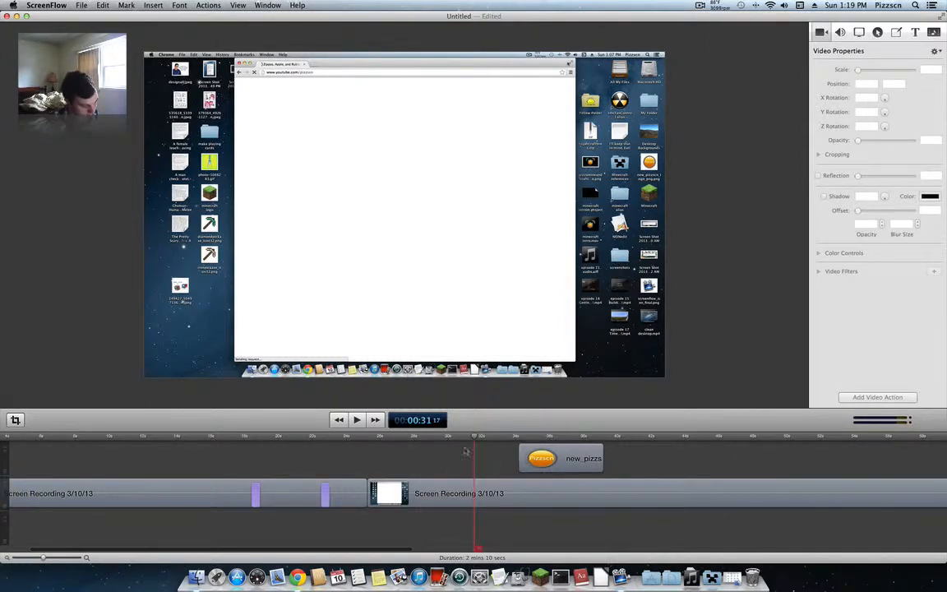
{"action": "left_click_drag", "start_coordinate": [475, 439], "coordinate": [550, 443]}
{"action": "right_click", "coordinate": [573, 495]}
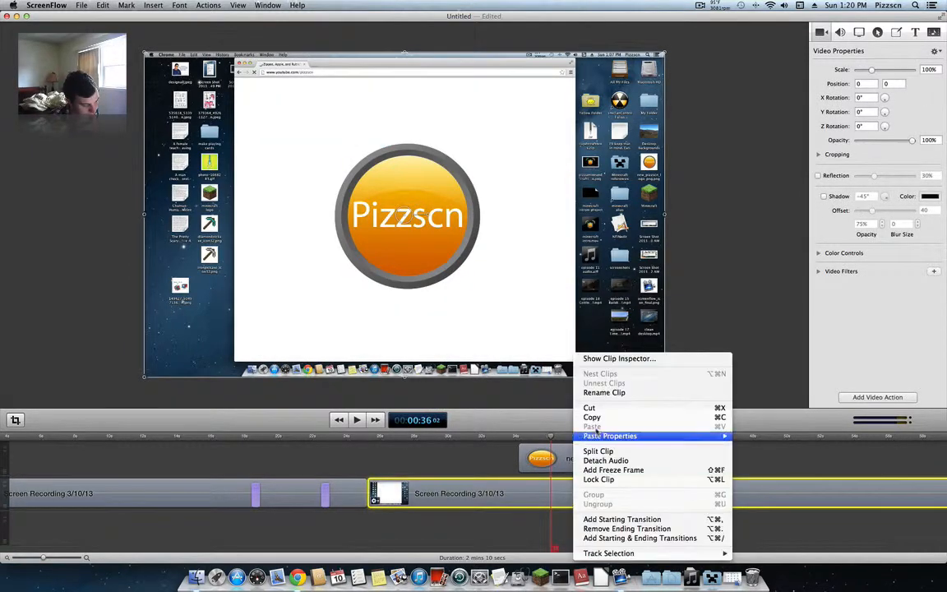
{"action": "left_click", "coordinate": [587, 447]}
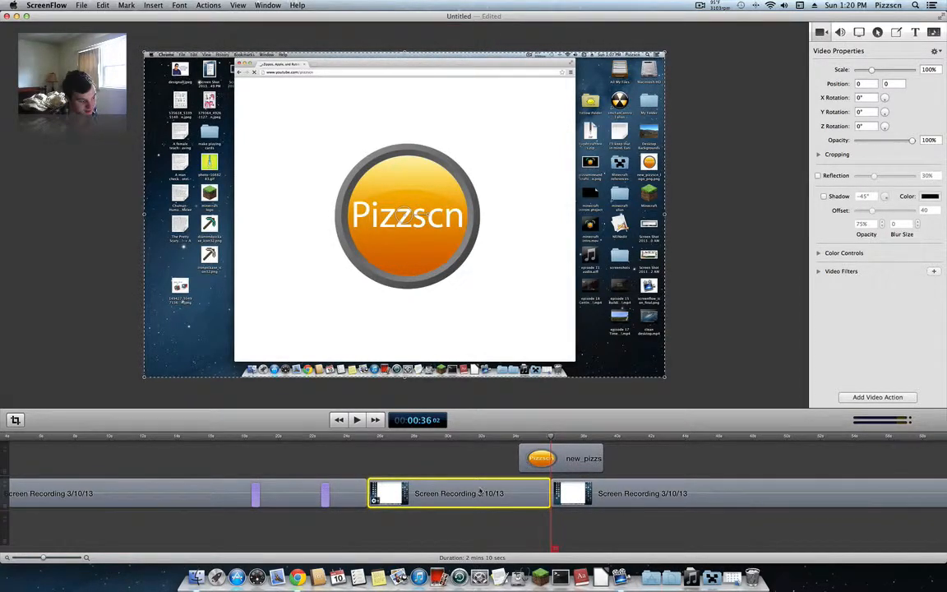
Delete the middle recording clip with the blank page and close the gap it leaves on the track
{"action": "key", "text": "Delete"}
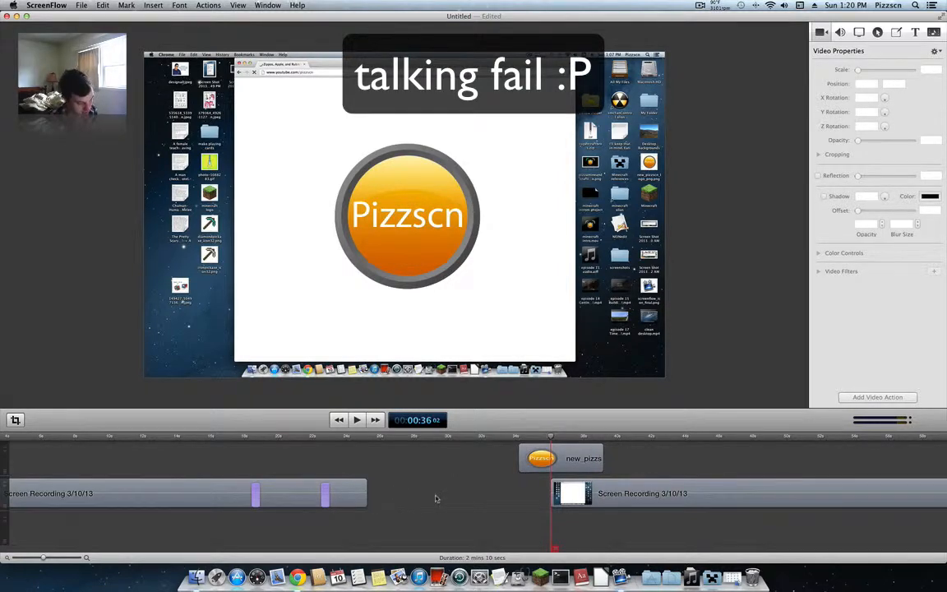
{"action": "right_click", "coordinate": [403, 499]}
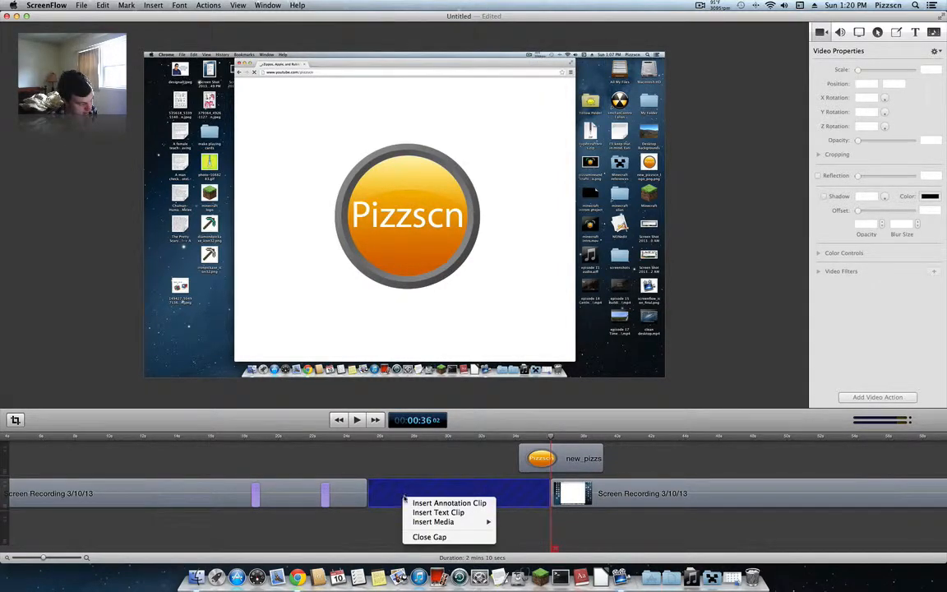
{"action": "left_click", "coordinate": [430, 536]}
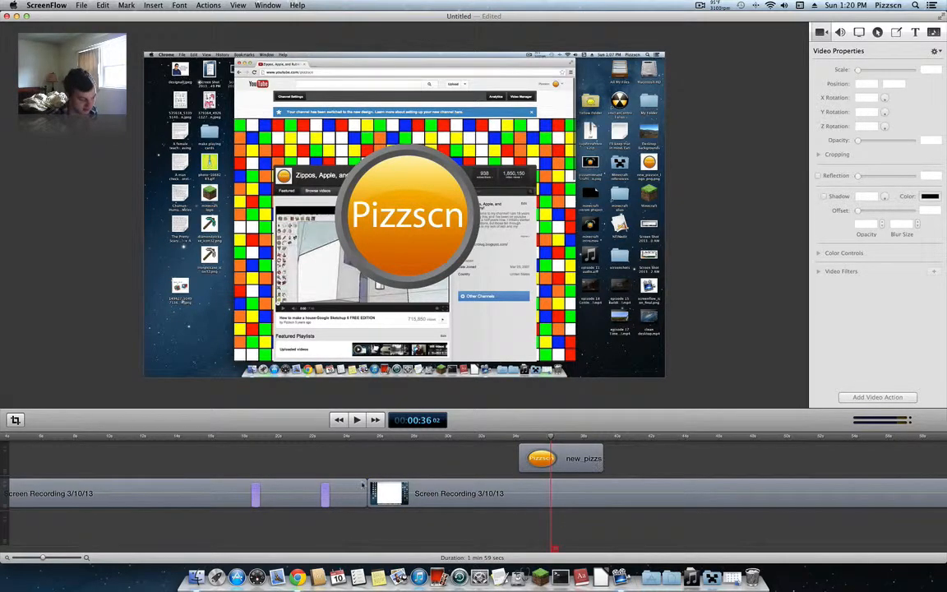
Play back the cut between the two screen recording clips, starting at 00:00:23 29
{"action": "left_click_drag", "start_coordinate": [41, 557], "coordinate": [51, 558]}
{"action": "left_click", "coordinate": [82, 499]}
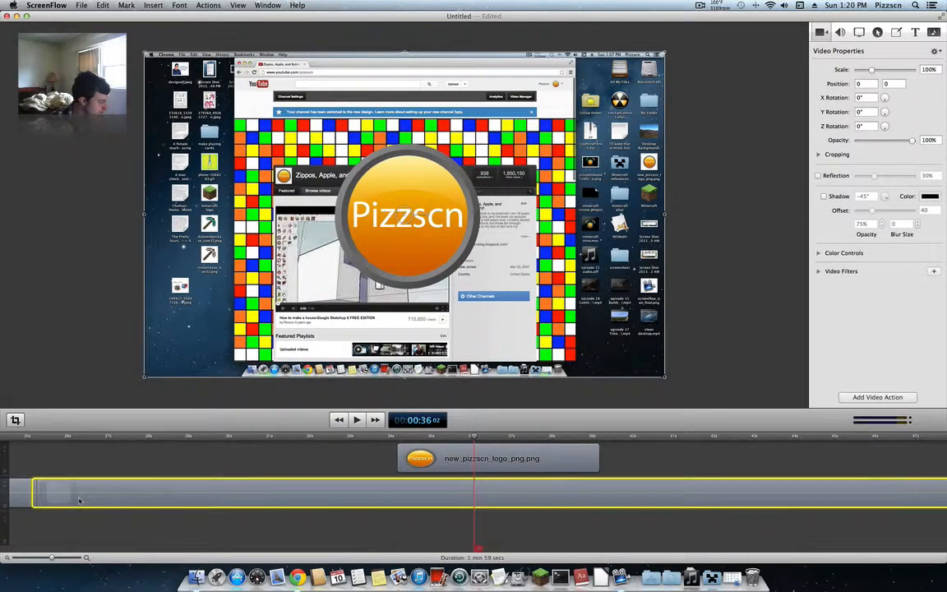
{"action": "left_click_drag", "start_coordinate": [51, 557], "coordinate": [48, 557]}
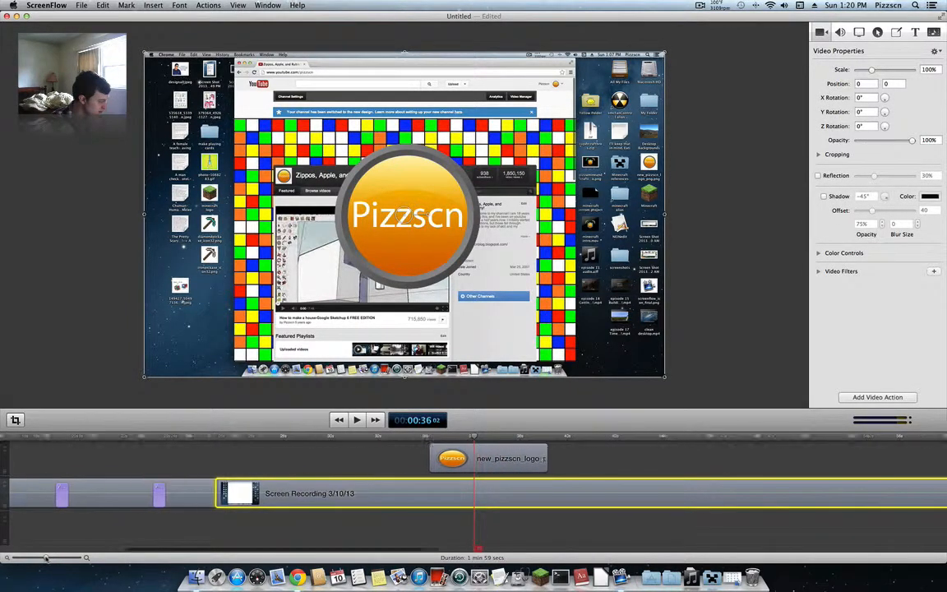
{"action": "left_click", "coordinate": [210, 440]}
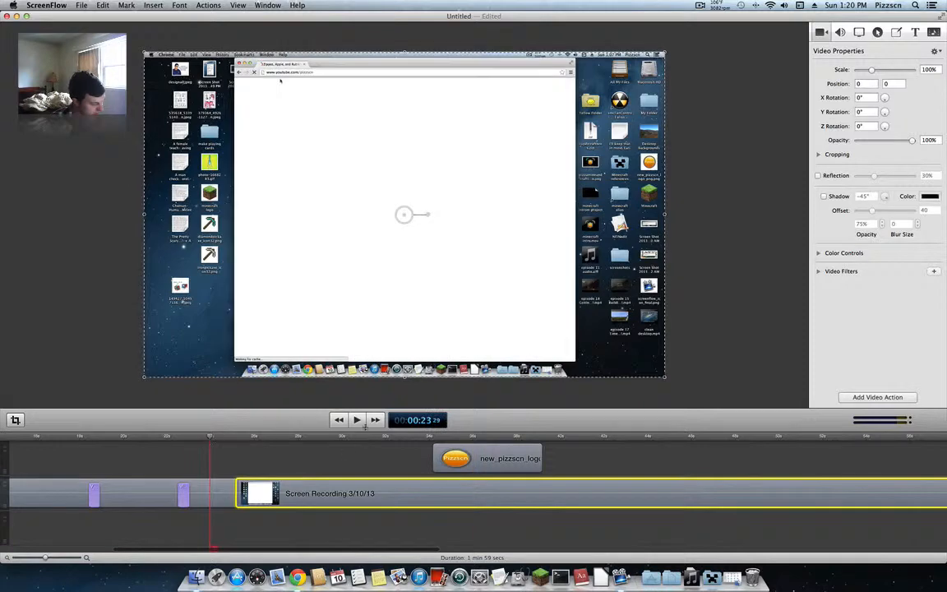
{"action": "left_click", "coordinate": [359, 420]}
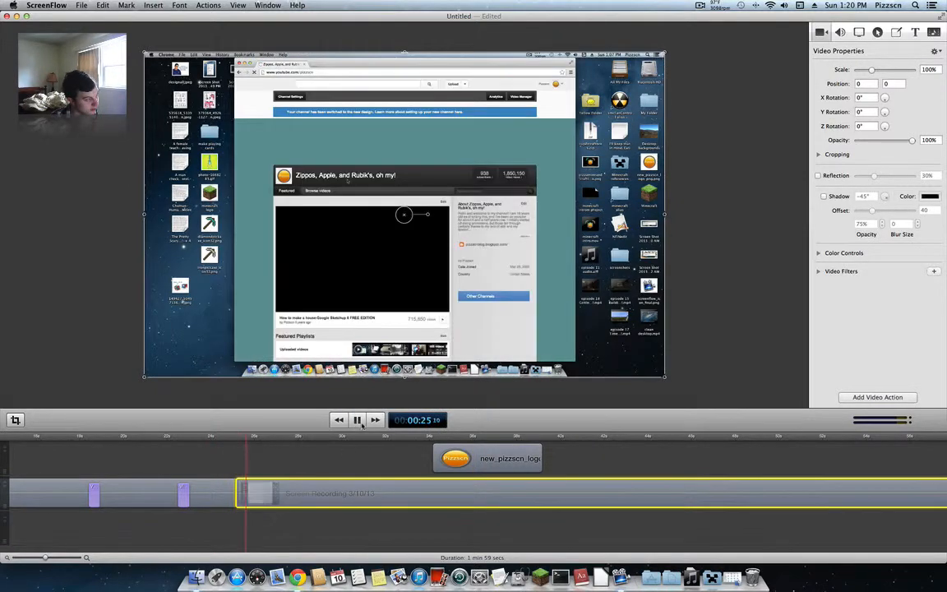
{"action": "left_click", "coordinate": [360, 422]}
Overlap the second screen recording clip with the end of the first to create a transition, and play it back
{"action": "left_click_drag", "start_coordinate": [290, 498], "coordinate": [279, 498]}
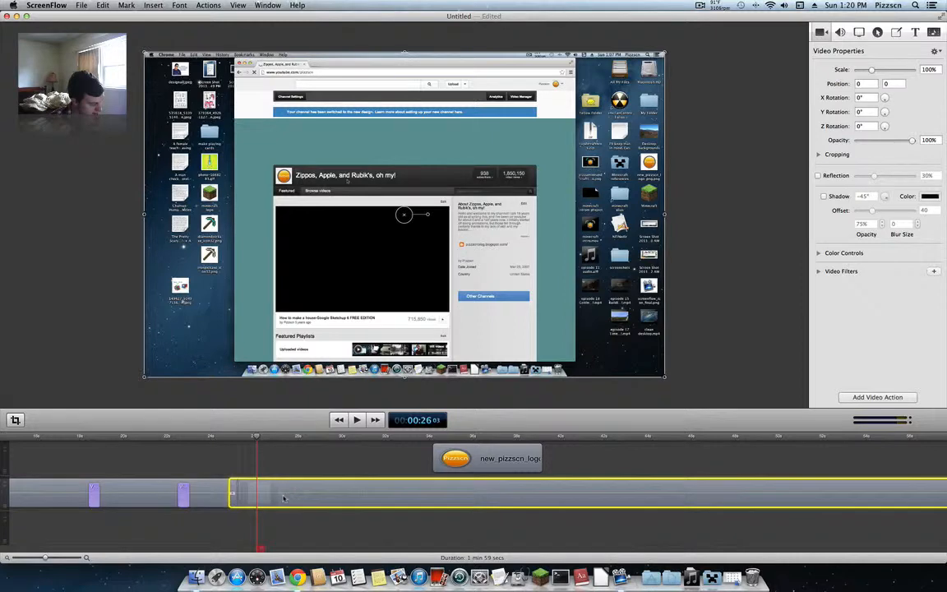
{"action": "left_click", "coordinate": [218, 441]}
{"action": "left_click", "coordinate": [356, 420]}
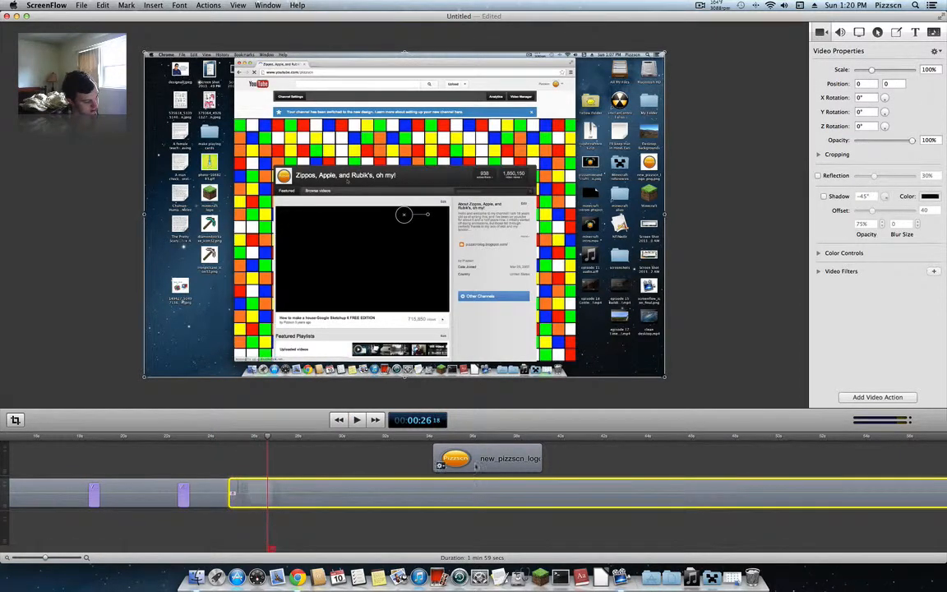
Move the logo clip to start at about 26 s and reposition the logo on the canvas to -29, 49
{"action": "left_click", "coordinate": [399, 459]}
{"action": "left_click_drag", "start_coordinate": [399, 459], "coordinate": [276, 459]}
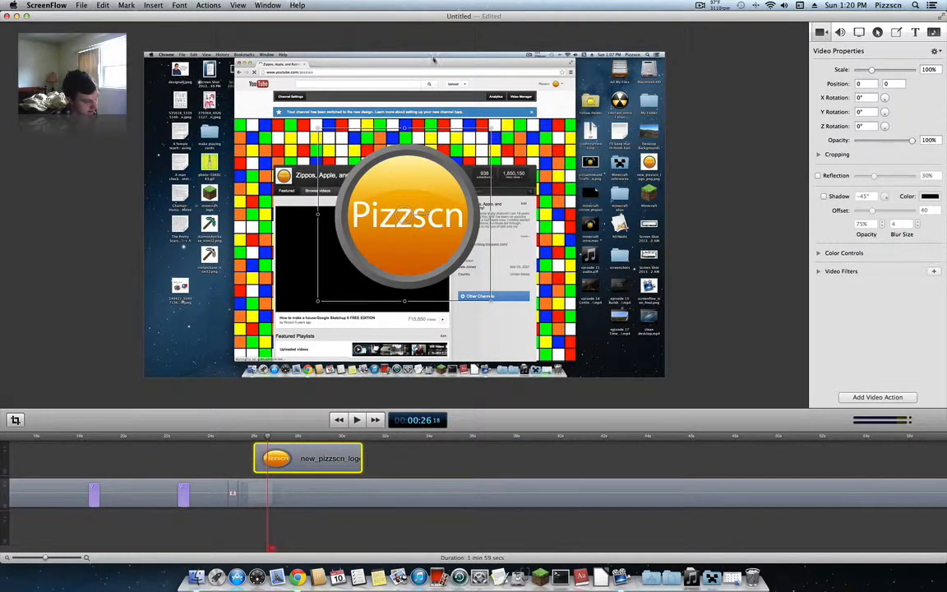
{"action": "mouse_move", "coordinate": [438, 253]}
{"action": "left_mouse_down"}
{"action": "mouse_move", "coordinate": [403, 255]}
{"action": "mouse_move", "coordinate": [432, 239]}
{"action": "left_mouse_up"}
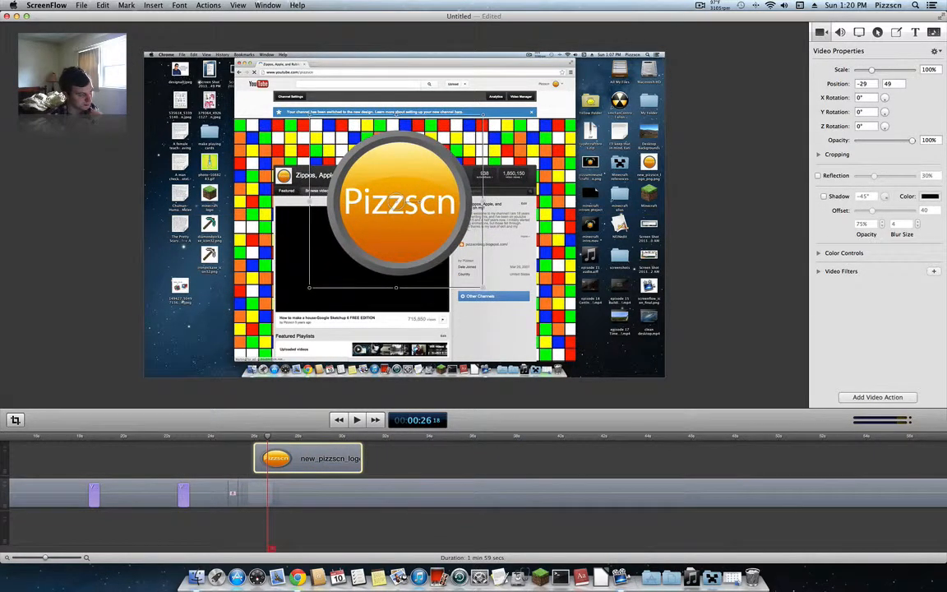
Add a video action to the logo clip and place it just after the clip's start
{"action": "right_click", "coordinate": [333, 445]}
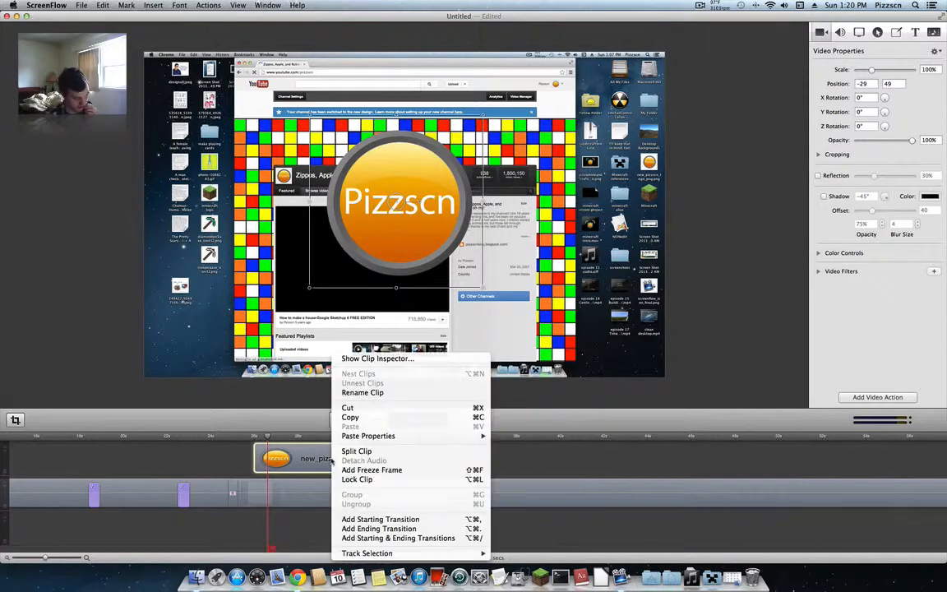
{"action": "left_click", "coordinate": [387, 539]}
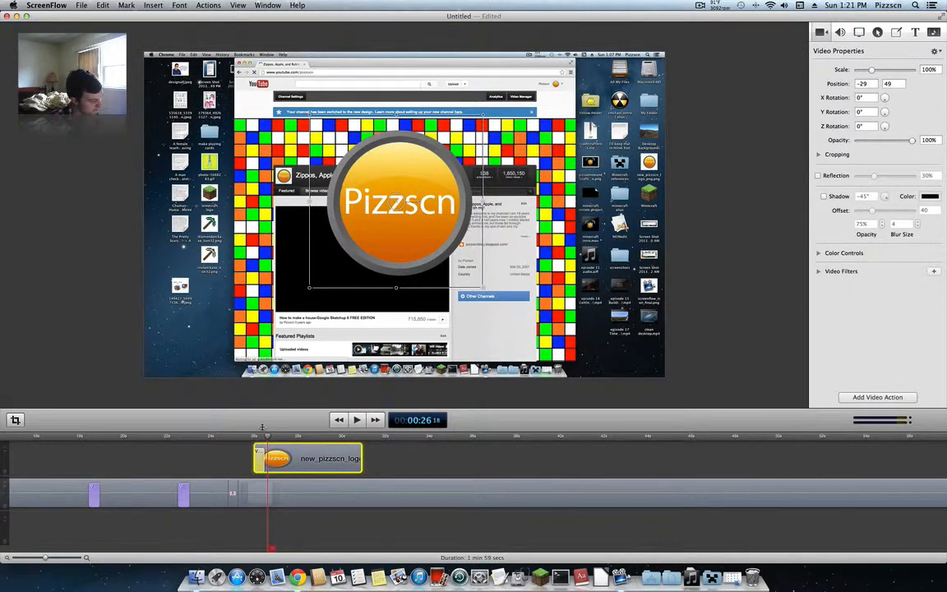
{"action": "left_click_drag", "start_coordinate": [269, 438], "coordinate": [266, 456]}
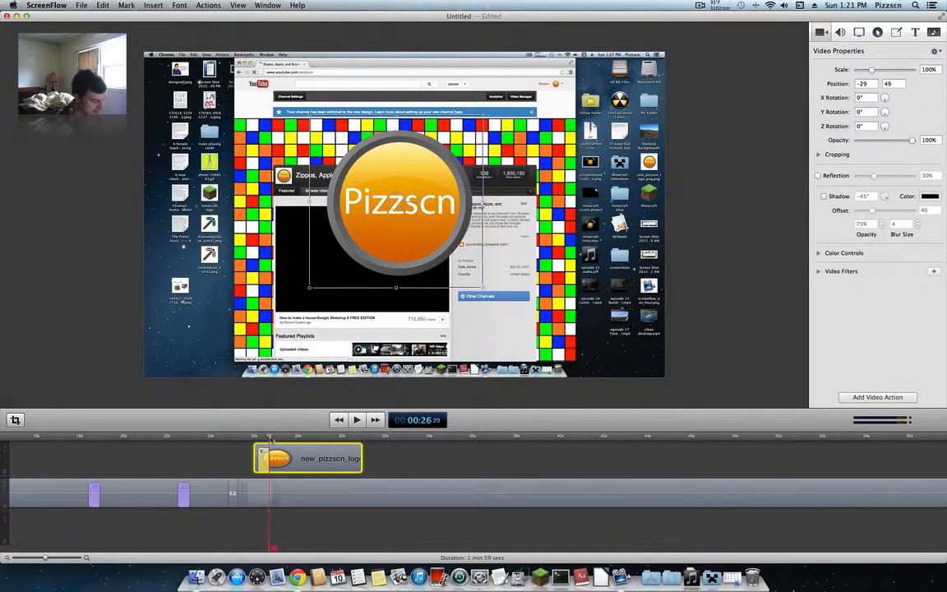
Scale the logo to 6% at 00:00:26 05, before the video action, and play back the growing animation
{"action": "left_click", "coordinate": [258, 438]}
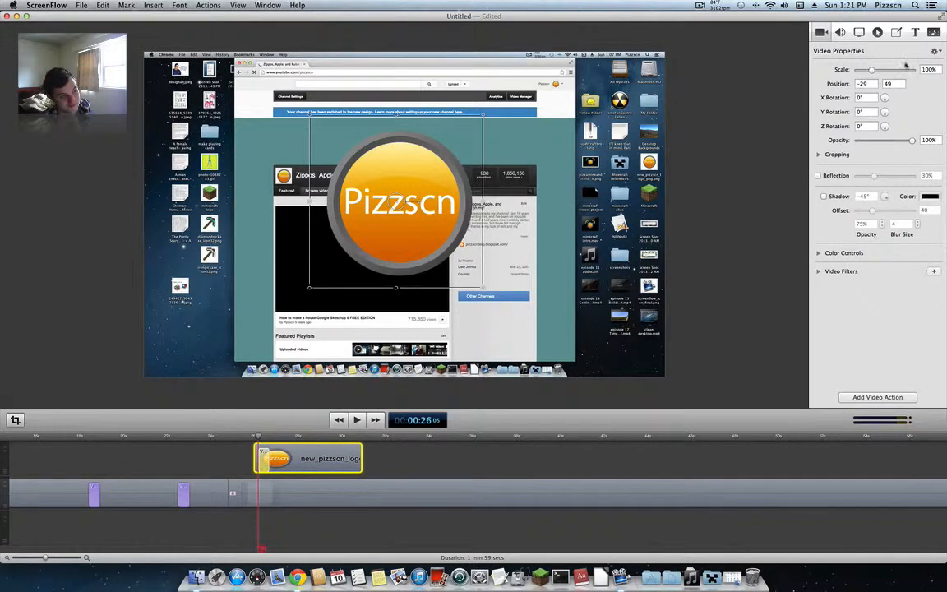
{"action": "left_click_drag", "start_coordinate": [872, 71], "coordinate": [860, 72]}
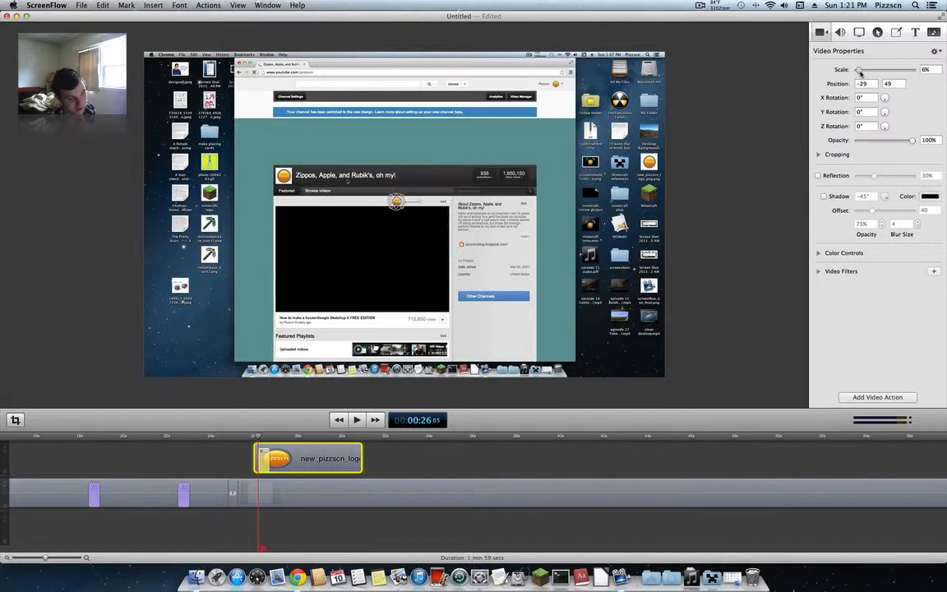
{"action": "left_click", "coordinate": [243, 438]}
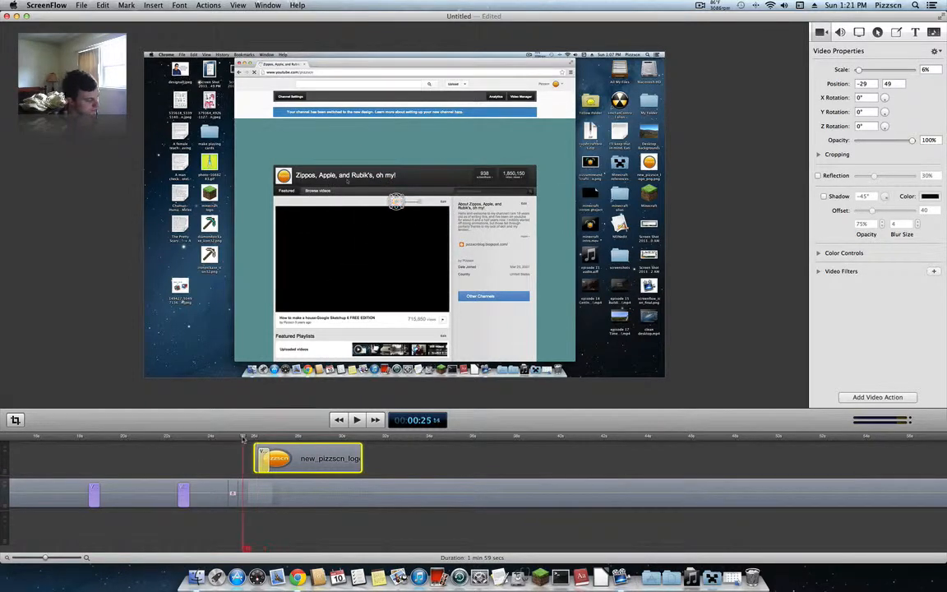
{"action": "key", "text": "space"}
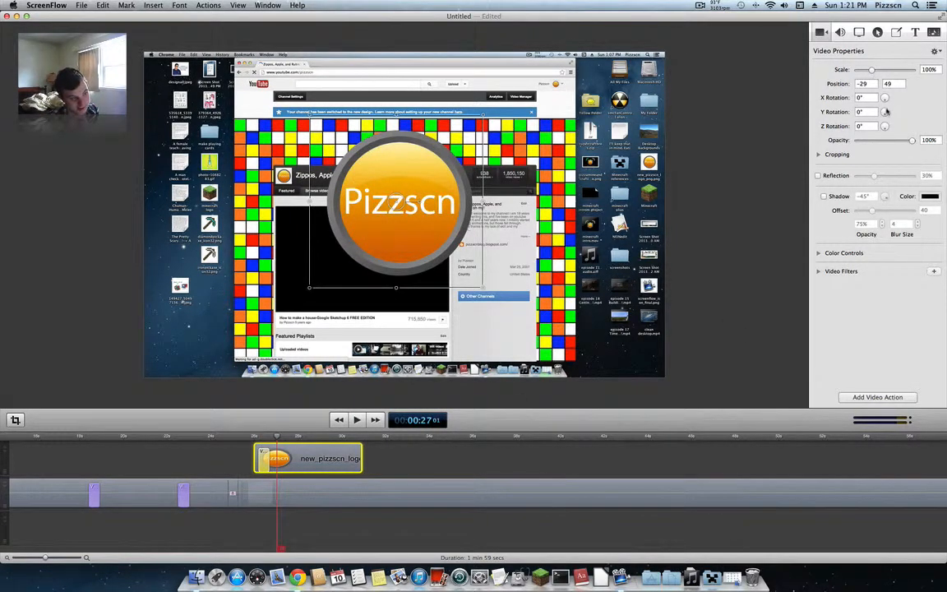
Try a Y rotation of about -118° on the logo after the video action, play it back, and undo the rotation
{"action": "left_click_drag", "start_coordinate": [885, 113], "coordinate": [922, 95]}
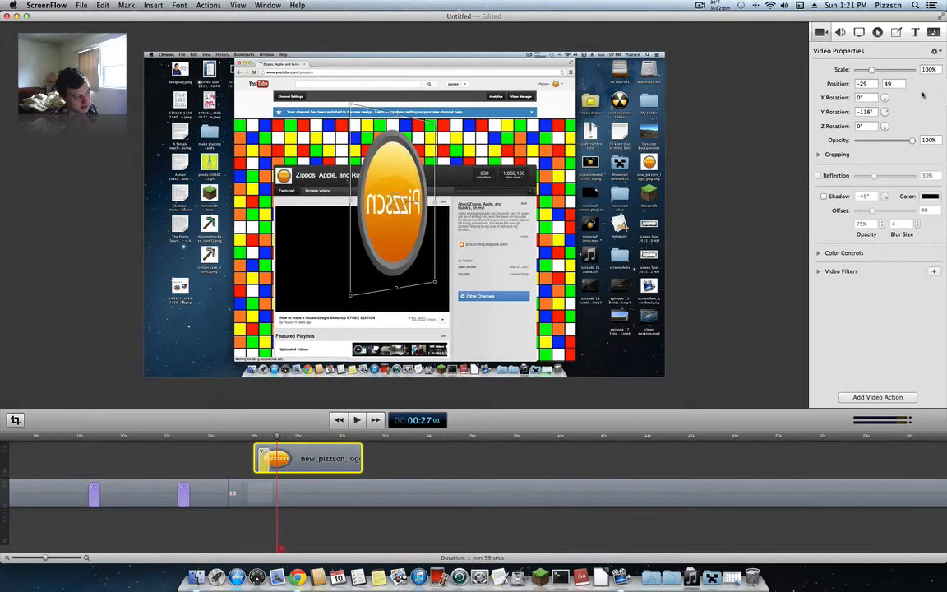
{"action": "left_click", "coordinate": [243, 437]}
{"action": "left_click", "coordinate": [355, 420]}
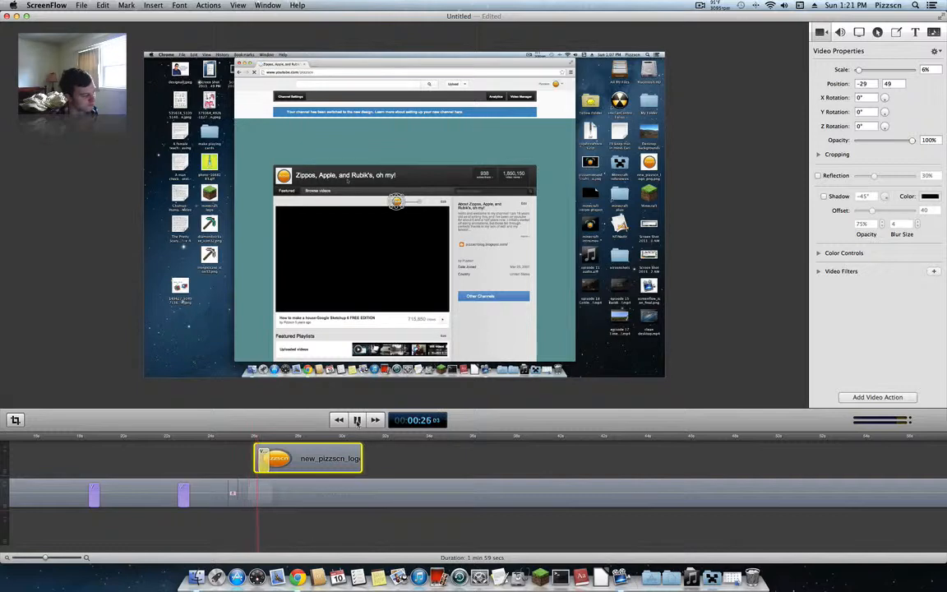
{"action": "left_click", "coordinate": [357, 419]}
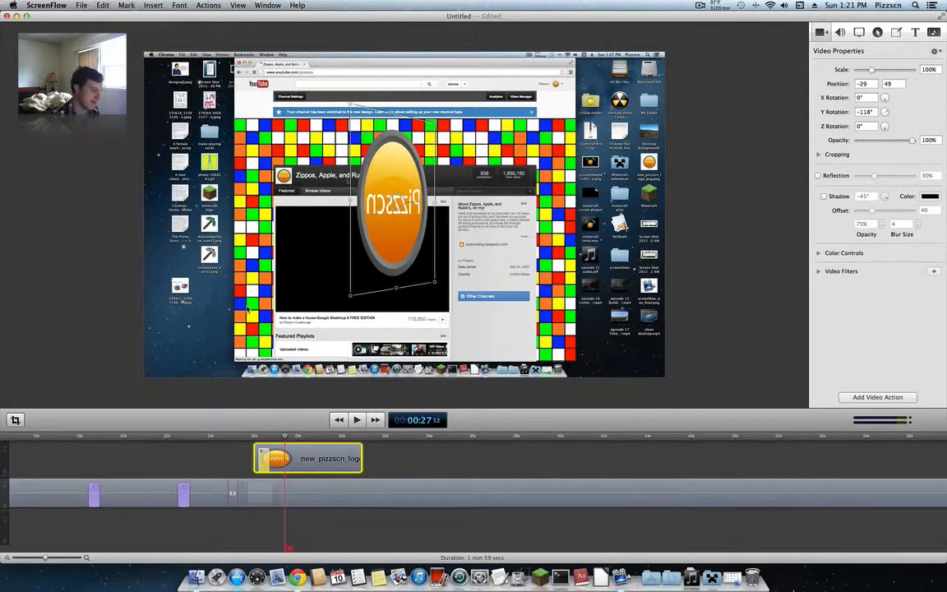
{"action": "key", "text": "super+z"}
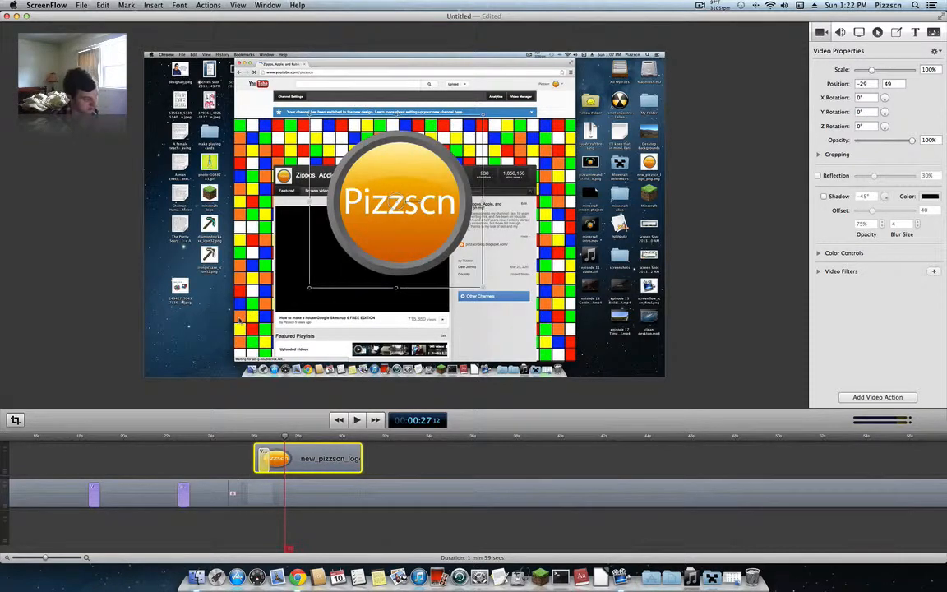
At 00:00:26 05, try moving the small logo and scaling it to 38%, and undo these changes along with the 6% scaling
{"action": "left_click", "coordinate": [258, 437]}
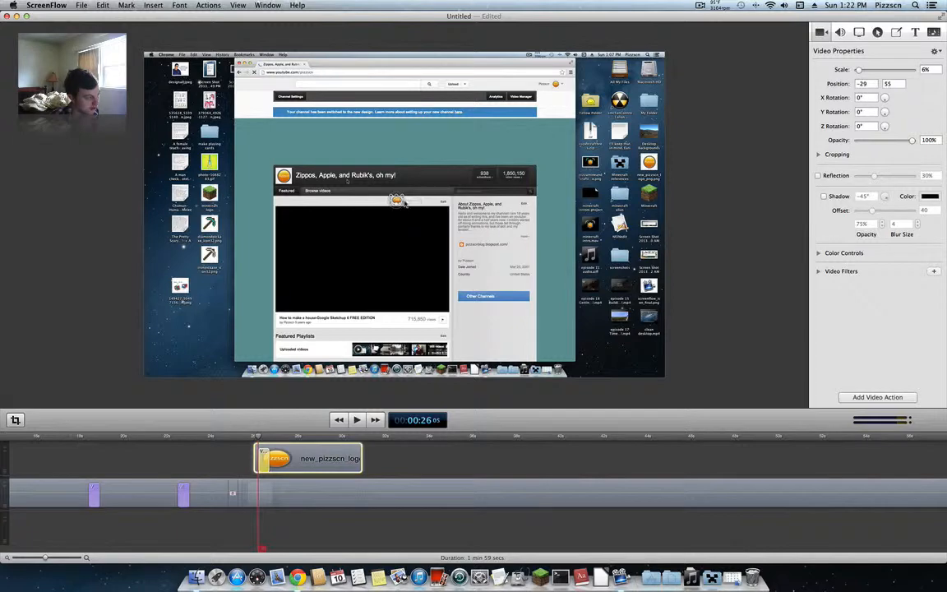
{"action": "left_click_drag", "start_coordinate": [397, 207], "coordinate": [401, 212]}
{"action": "key", "text": "super+z"}
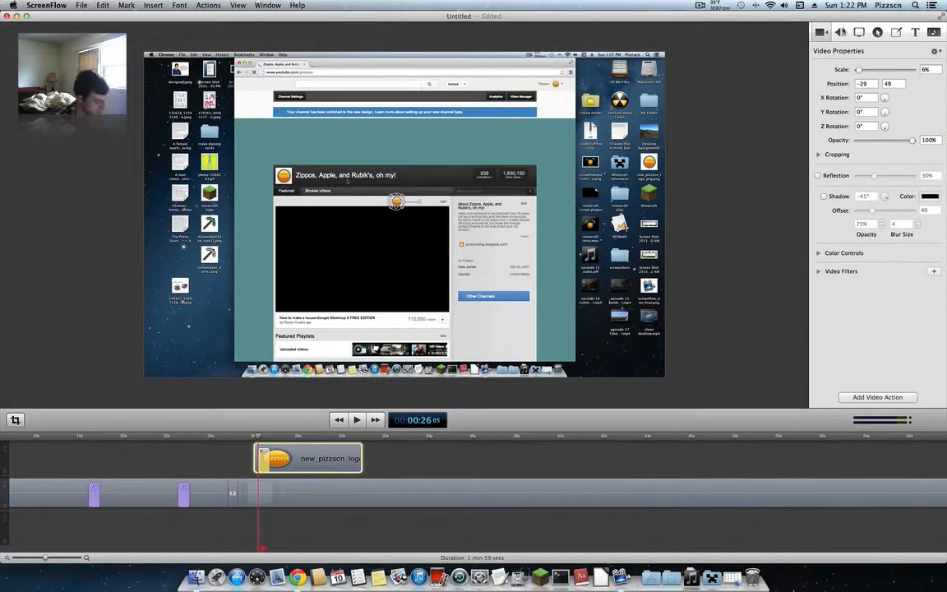
{"action": "left_click_drag", "start_coordinate": [857, 70], "coordinate": [863, 72]}
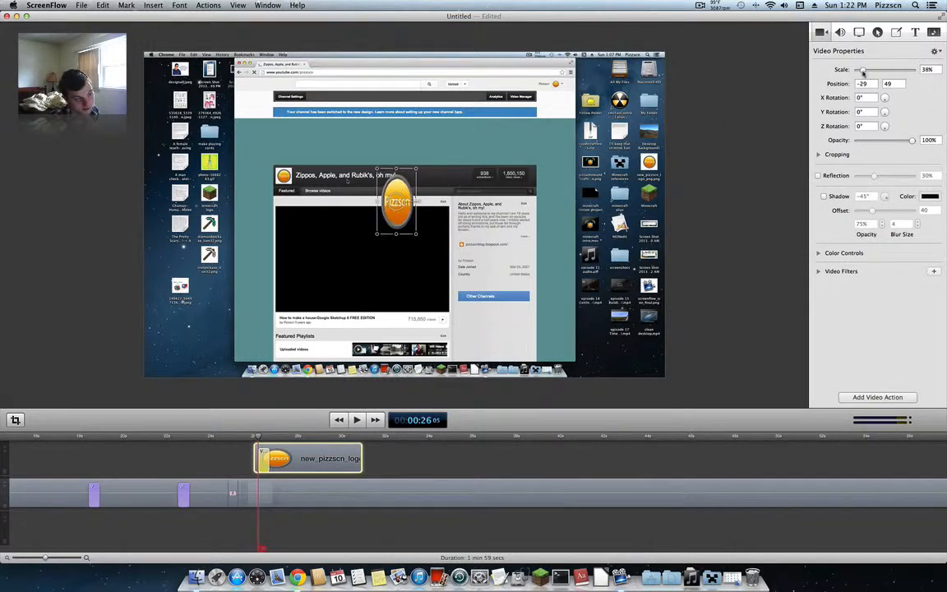
{"action": "key", "text": "super+z"}
{"action": "key", "text": "super+z"}
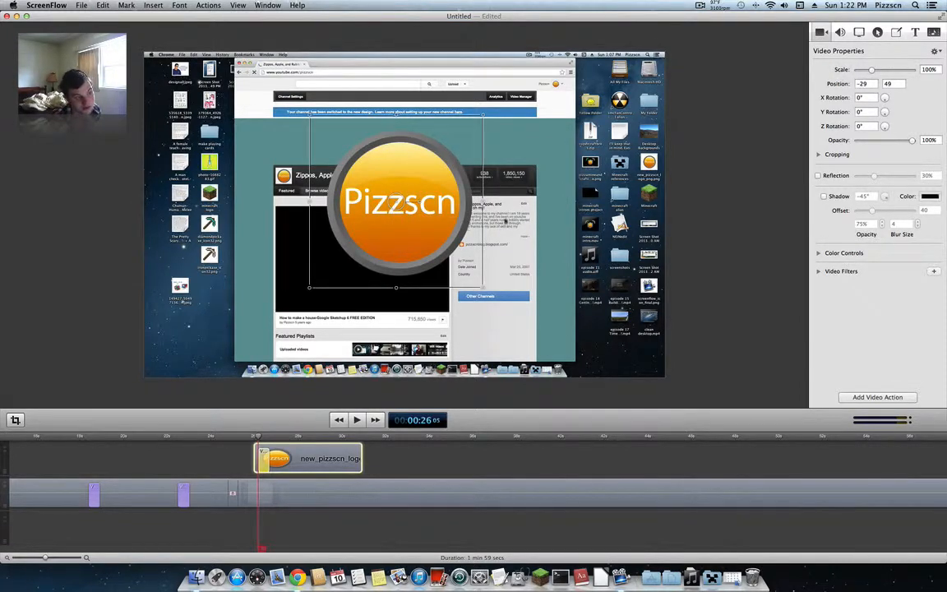
Move the logo beyond the canvas's right edge to position 1,198, 251, trying a smaller scale along the way and undoing it
{"action": "left_click_drag", "start_coordinate": [375, 247], "coordinate": [701, 154]}
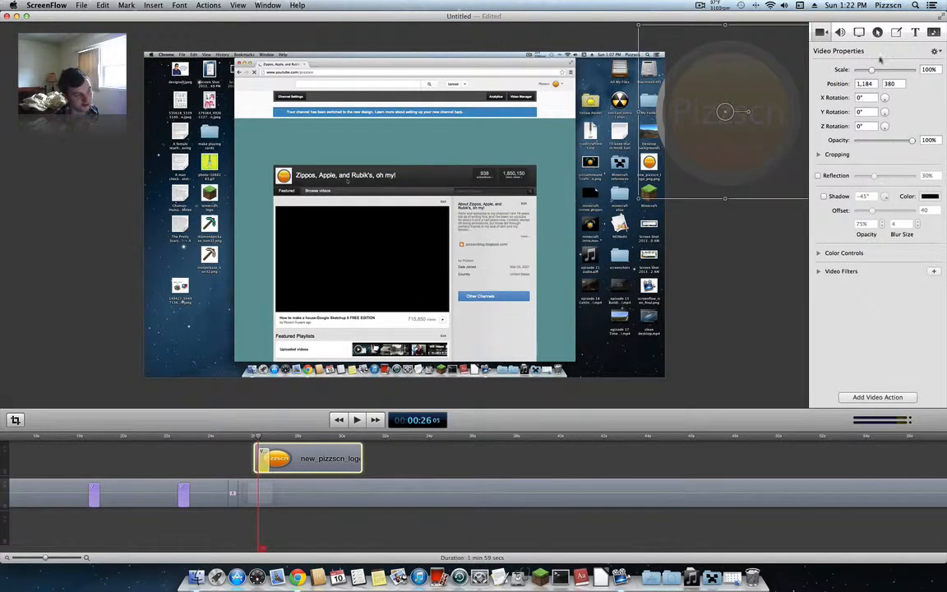
{"action": "left_click_drag", "start_coordinate": [871, 70], "coordinate": [866, 71]}
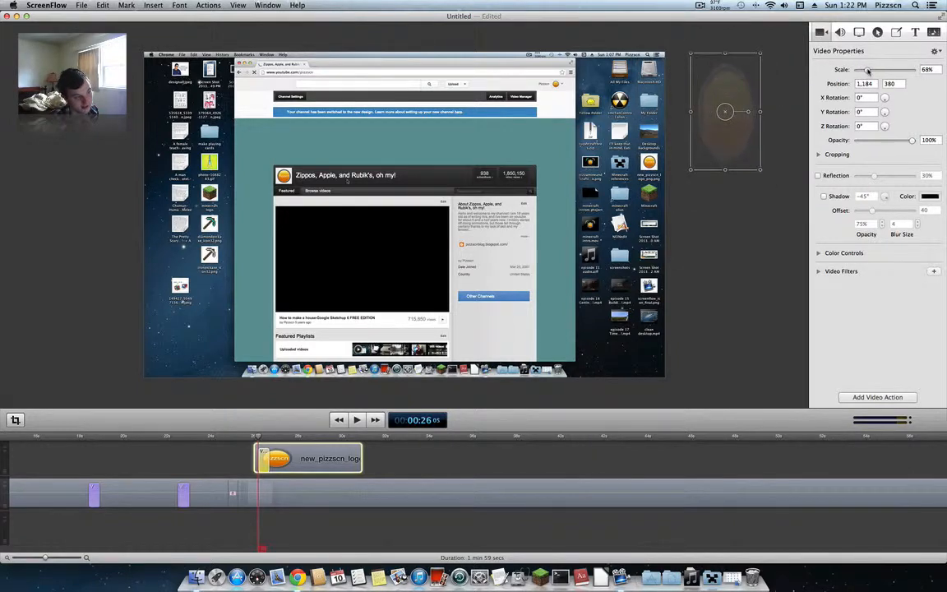
{"action": "key", "text": "super+z"}
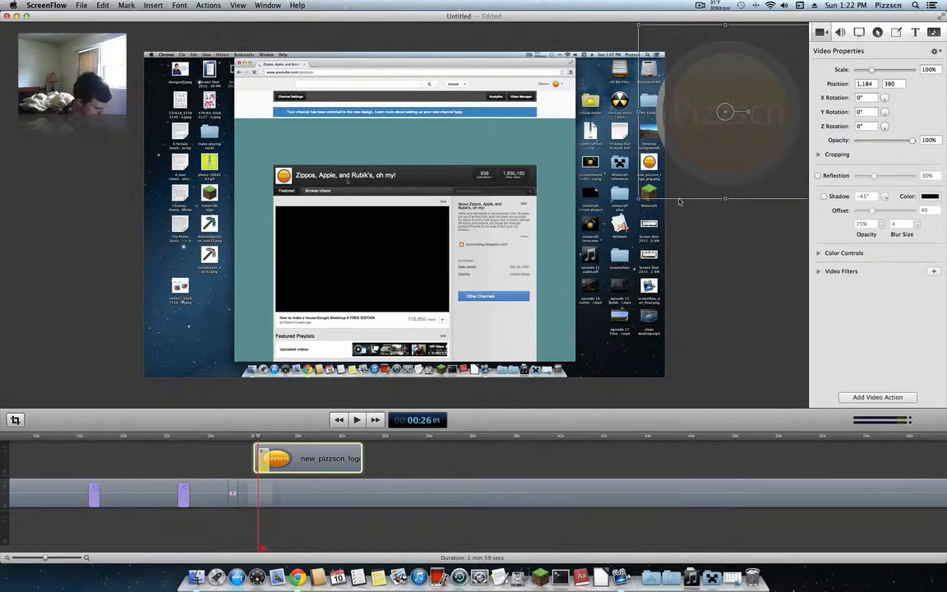
{"action": "left_click_drag", "start_coordinate": [751, 151], "coordinate": [749, 187]}
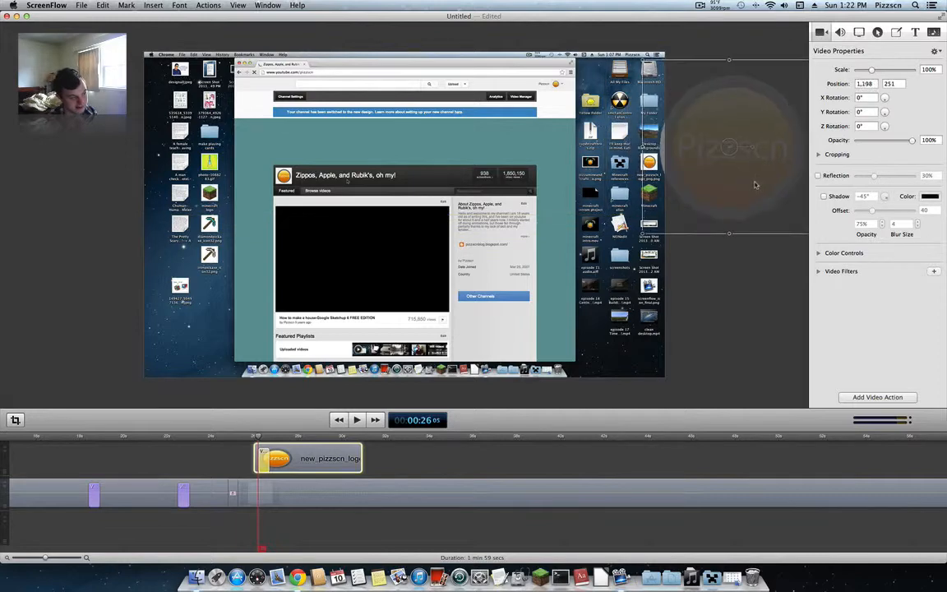
Try scaling the off-canvas logo to 92%, compare it before and after the video action, and restore its 100% scale
{"action": "mouse_move", "coordinate": [873, 70]}
{"action": "left_mouse_down"}
{"action": "mouse_move", "coordinate": [856, 71]}
{"action": "mouse_move", "coordinate": [872, 71]}
{"action": "left_mouse_up"}
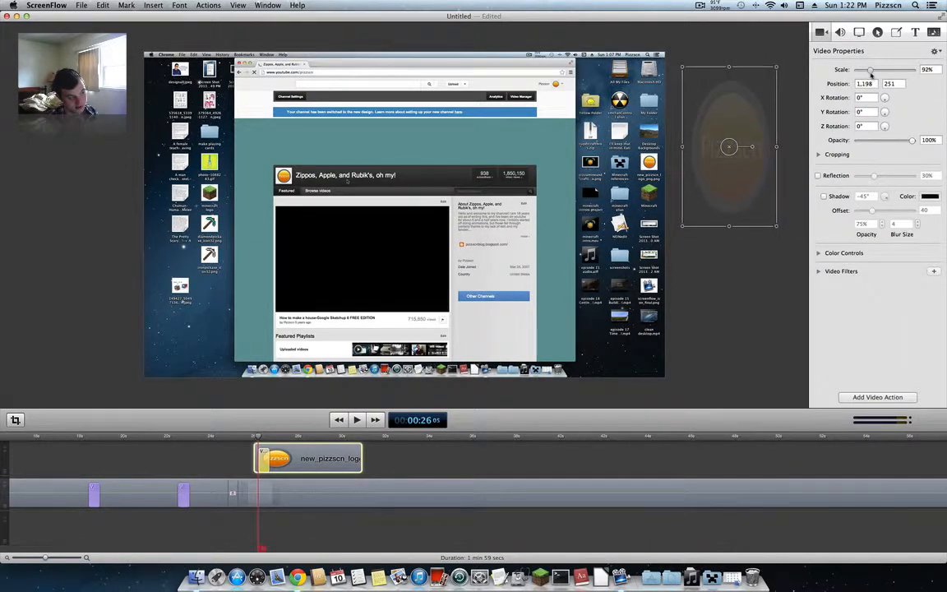
{"action": "left_click", "coordinate": [278, 437]}
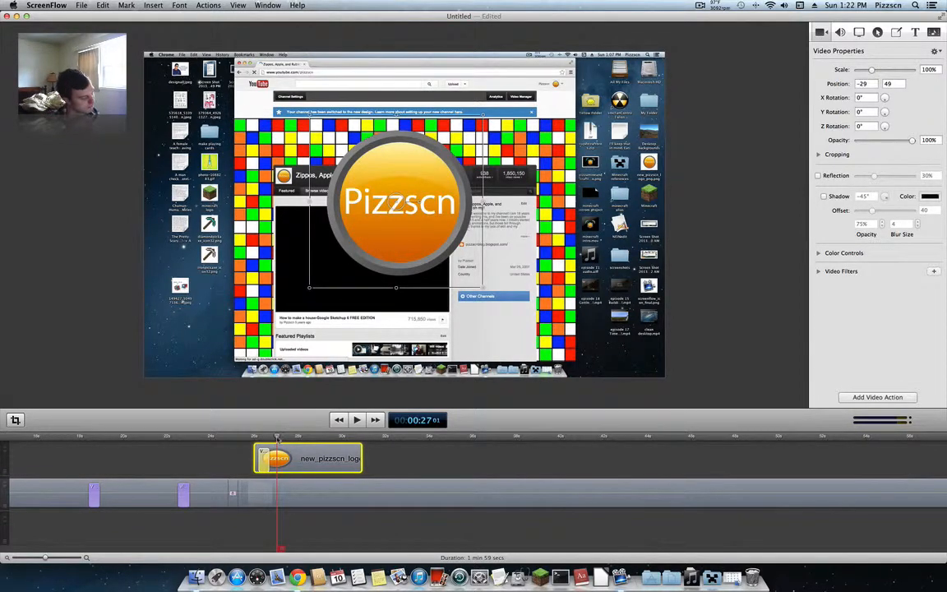
{"action": "left_click", "coordinate": [258, 437]}
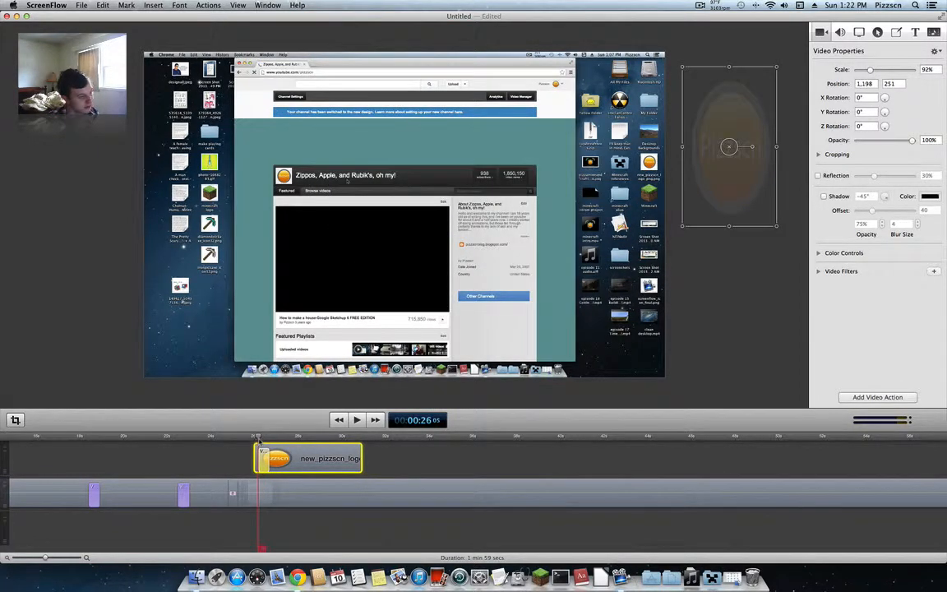
{"action": "left_click", "coordinate": [707, 262]}
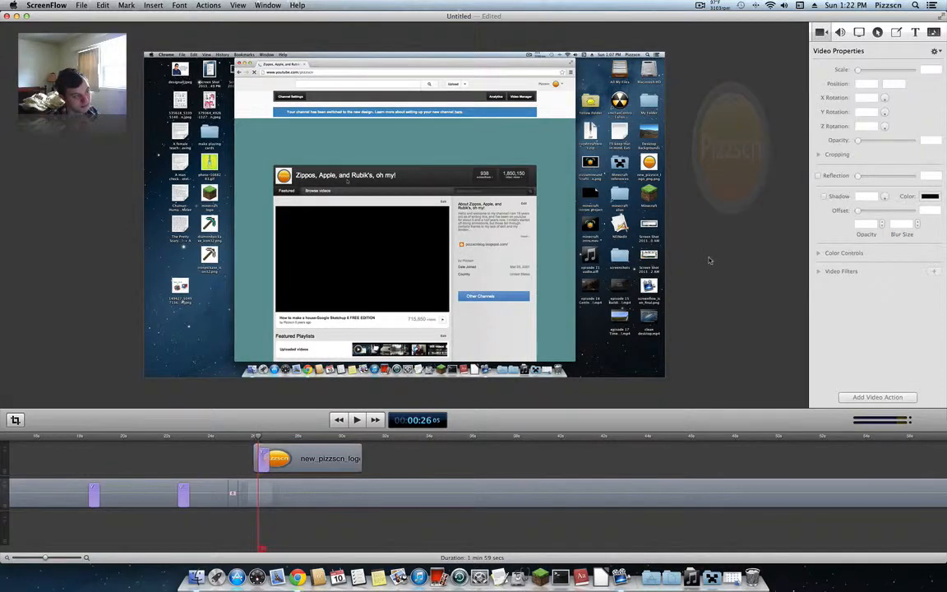
{"action": "left_click", "coordinate": [720, 183]}
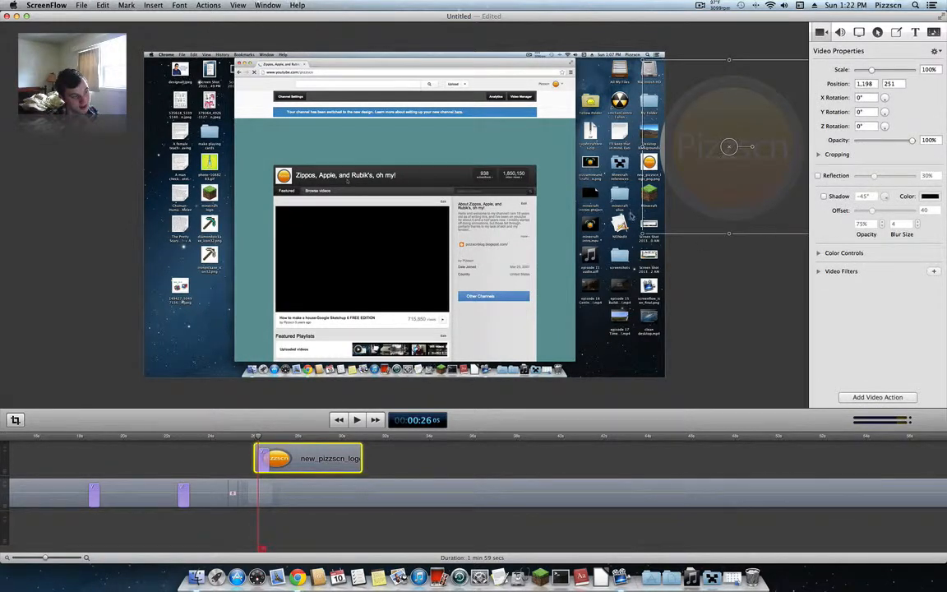
Shrink the off-canvas logo to 21% at position 1,230, 469, and compare the frames before and after its video action
{"action": "left_click_drag", "start_coordinate": [642, 234], "coordinate": [728, 99]}
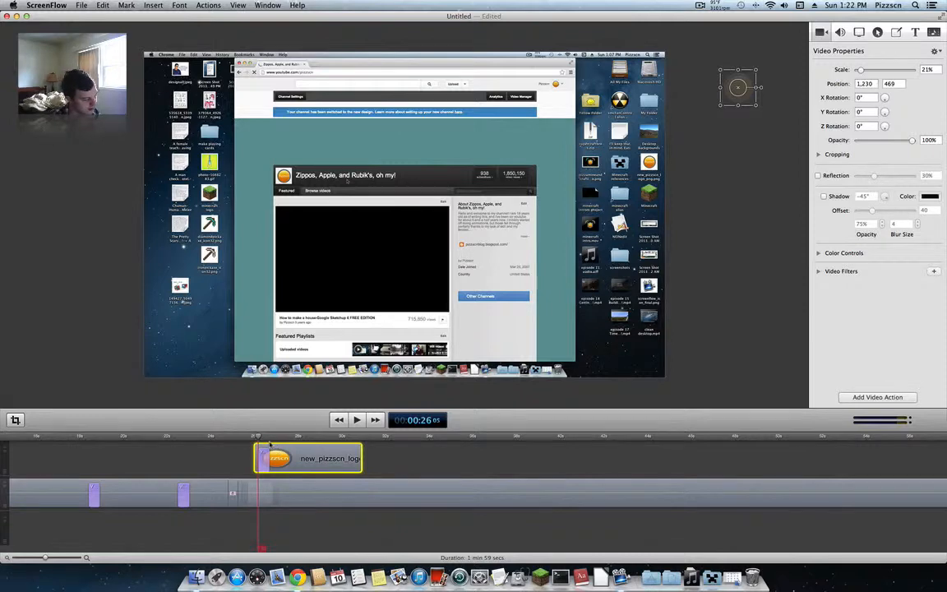
{"action": "left_click", "coordinate": [263, 457]}
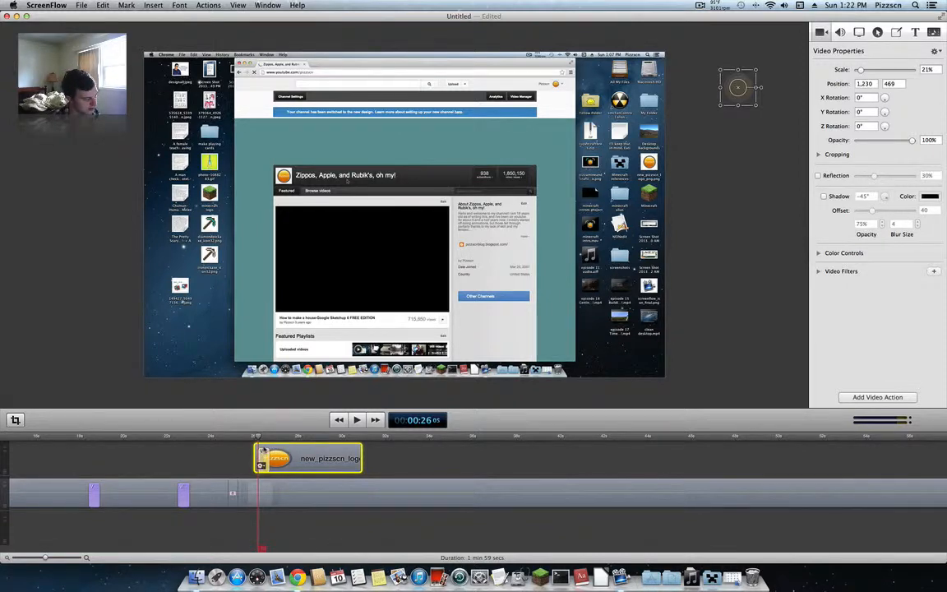
{"action": "left_click", "coordinate": [275, 436]}
{"action": "left_click", "coordinate": [257, 436]}
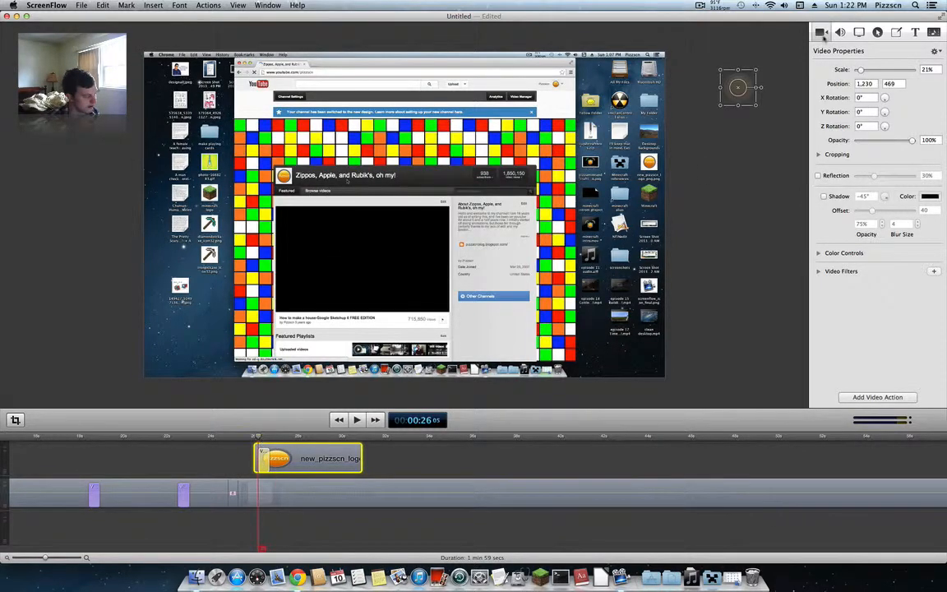
Rotate the off-canvas logo to -115° on X, 156° on Y and 450° on Z
{"action": "left_click_drag", "start_coordinate": [885, 99], "coordinate": [887, 129]}
{"action": "left_click", "coordinate": [885, 125]}
{"action": "left_click", "coordinate": [862, 127]}
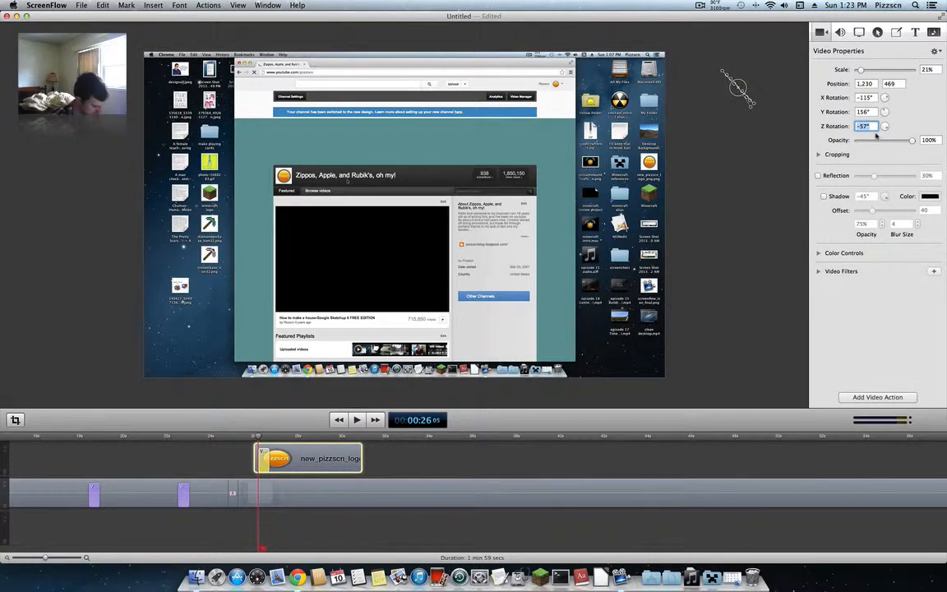
{"action": "type", "text": "450"}
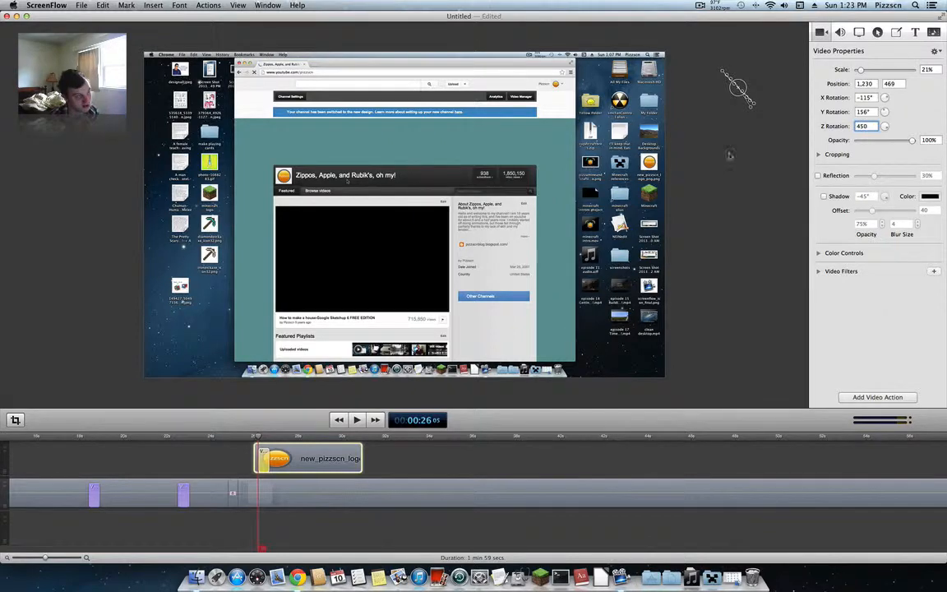
{"action": "left_click", "coordinate": [740, 172]}
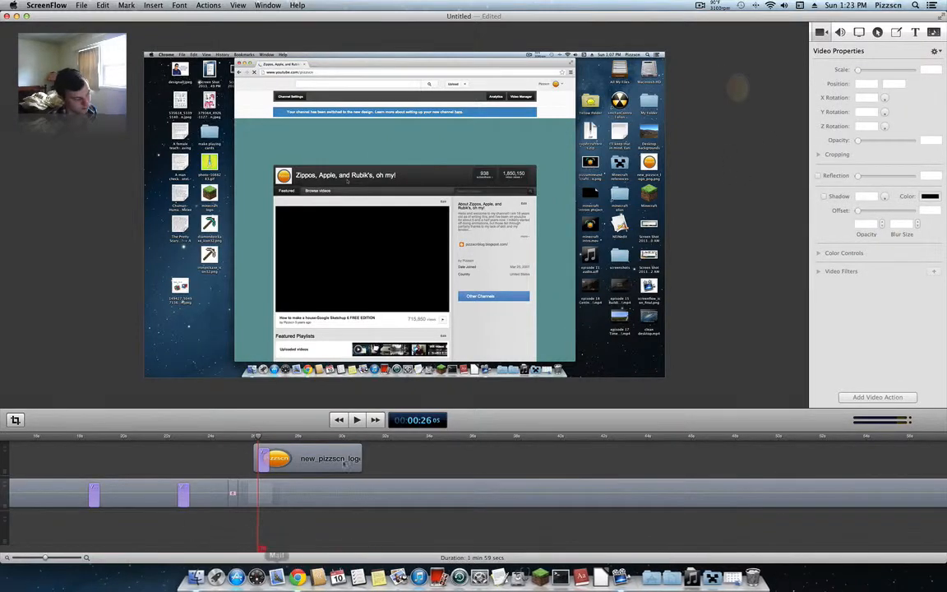
Play back the logo's rotating entrance from just before its clip starts
{"action": "left_click", "coordinate": [241, 438]}
{"action": "left_click", "coordinate": [360, 420]}
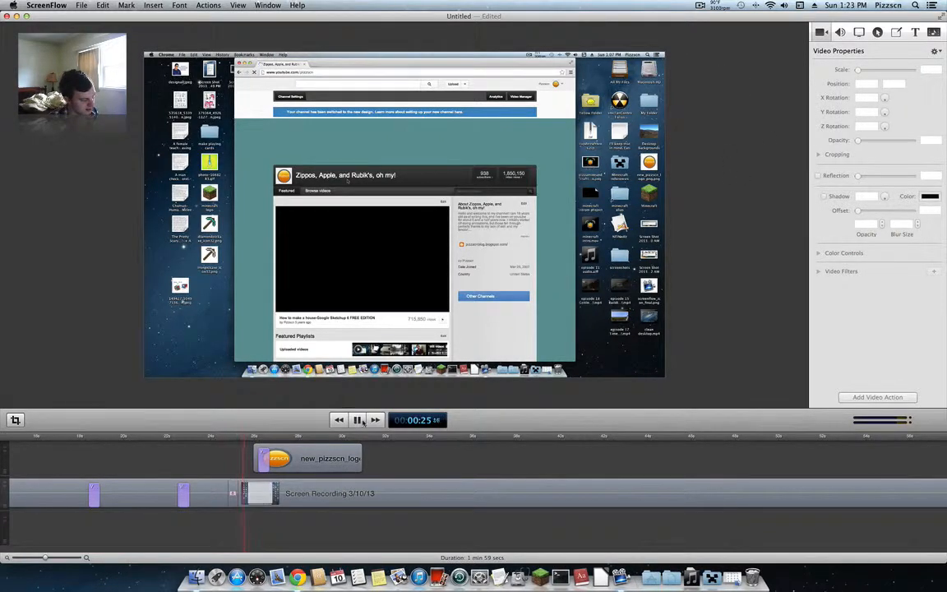
{"action": "left_click", "coordinate": [360, 420]}
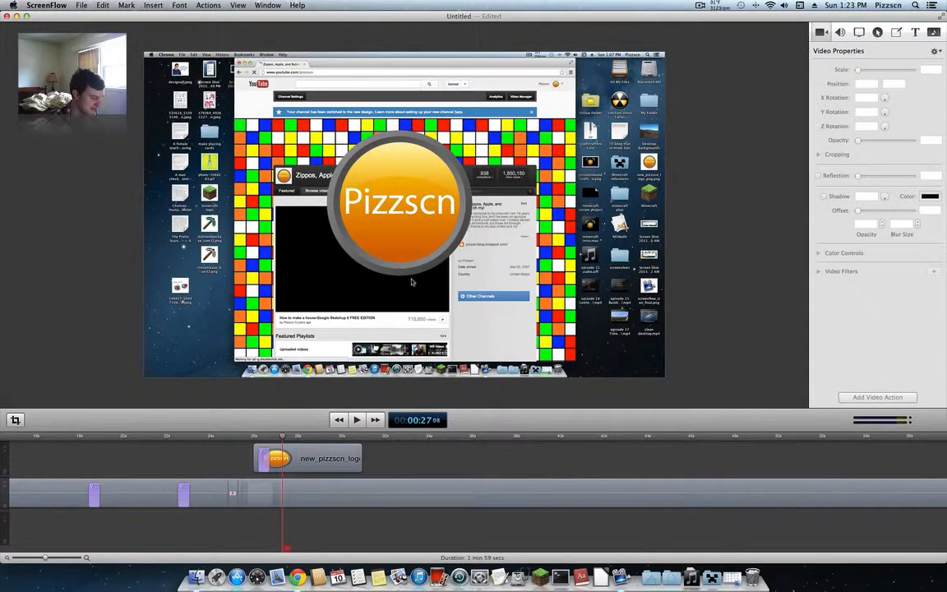
At 00:00:27 08, scale the logo to 63% and move it to position -759, -352 in the canvas's lower-left corner
{"action": "left_click", "coordinate": [371, 205]}
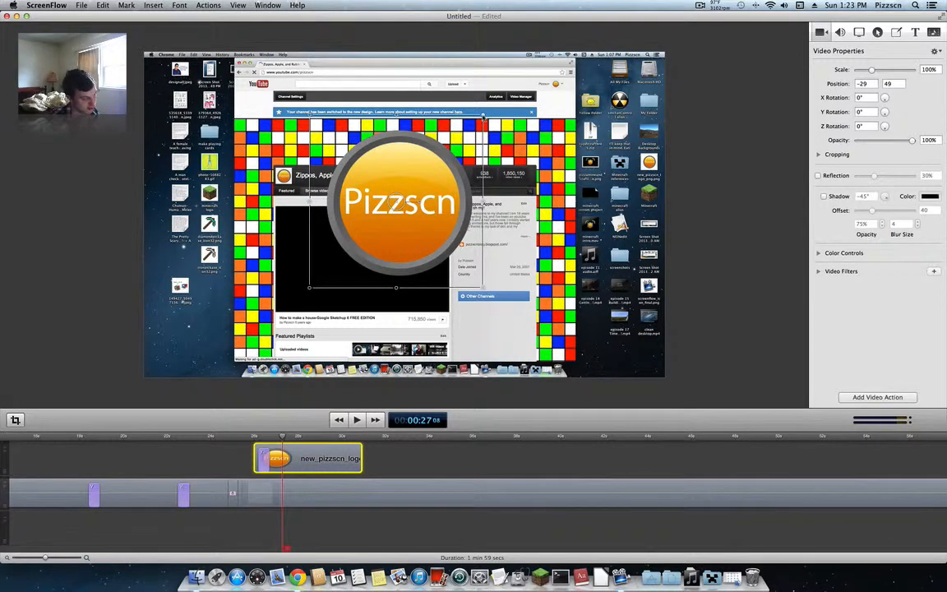
{"action": "left_click_drag", "start_coordinate": [484, 117], "coordinate": [418, 179]}
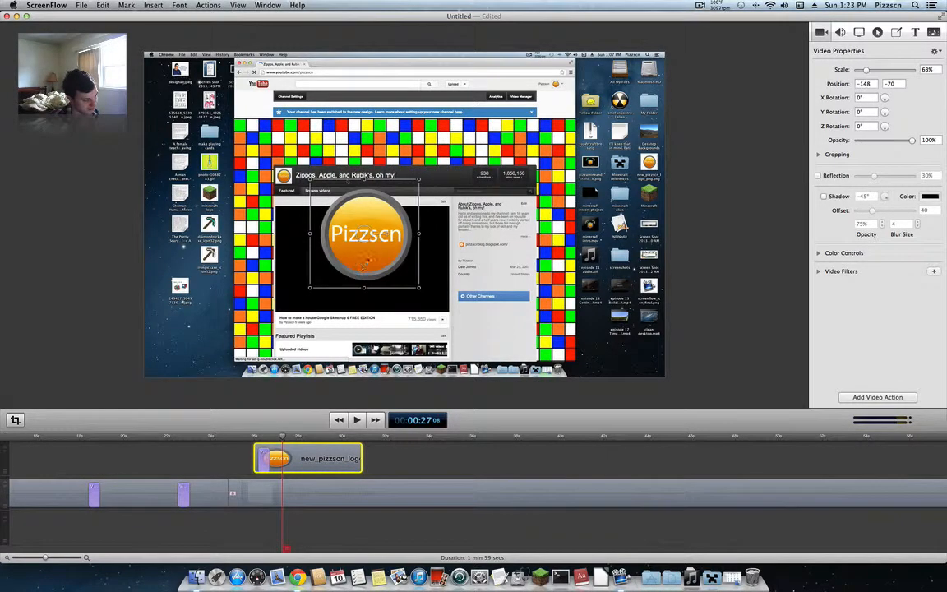
{"action": "left_click_drag", "start_coordinate": [366, 262], "coordinate": [201, 338]}
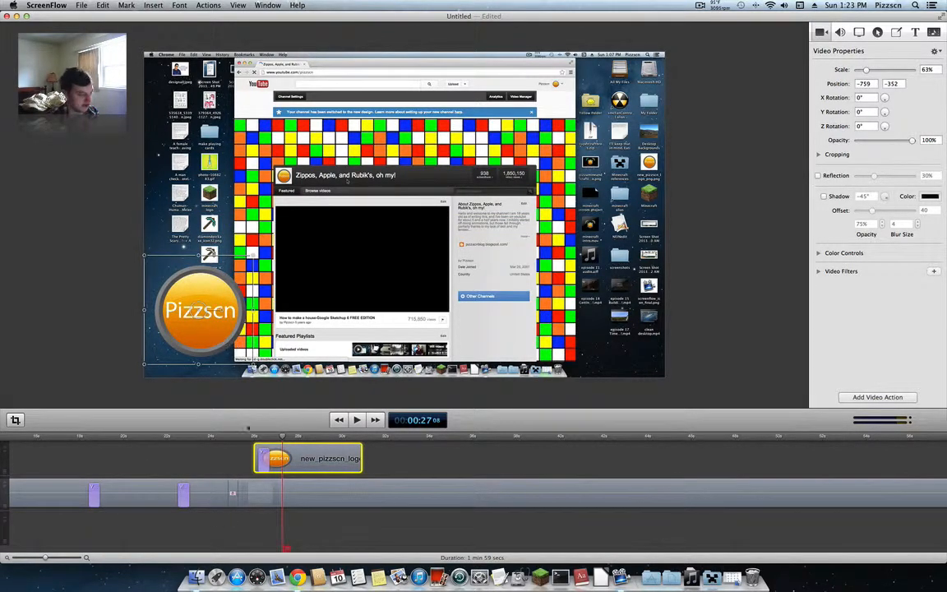
Preview the logo's entrance at its new placement, and add an ending transition to the logo clip
{"action": "left_click", "coordinate": [243, 438]}
{"action": "left_click", "coordinate": [356, 419]}
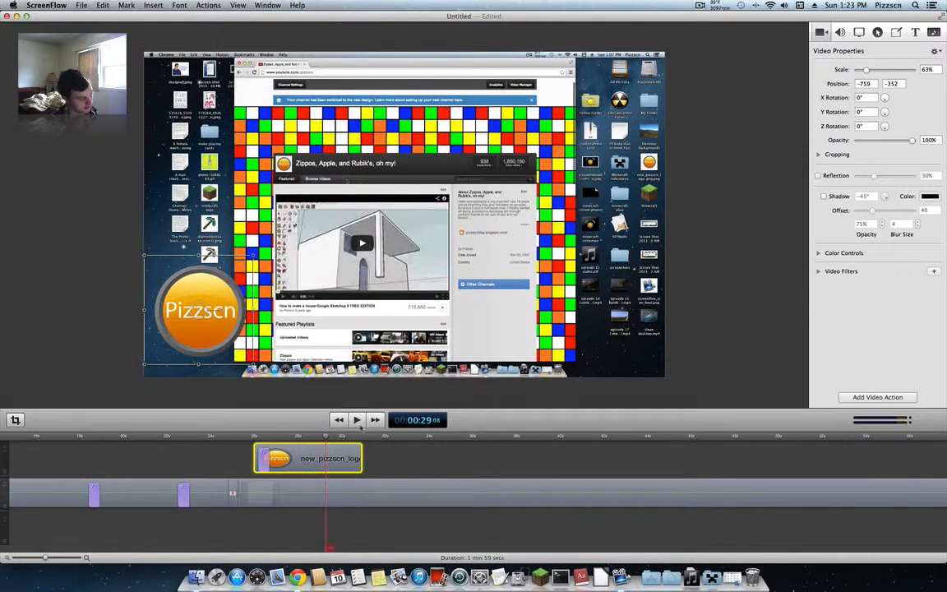
{"action": "right_click", "coordinate": [348, 462]}
{"action": "left_click", "coordinate": [396, 529]}
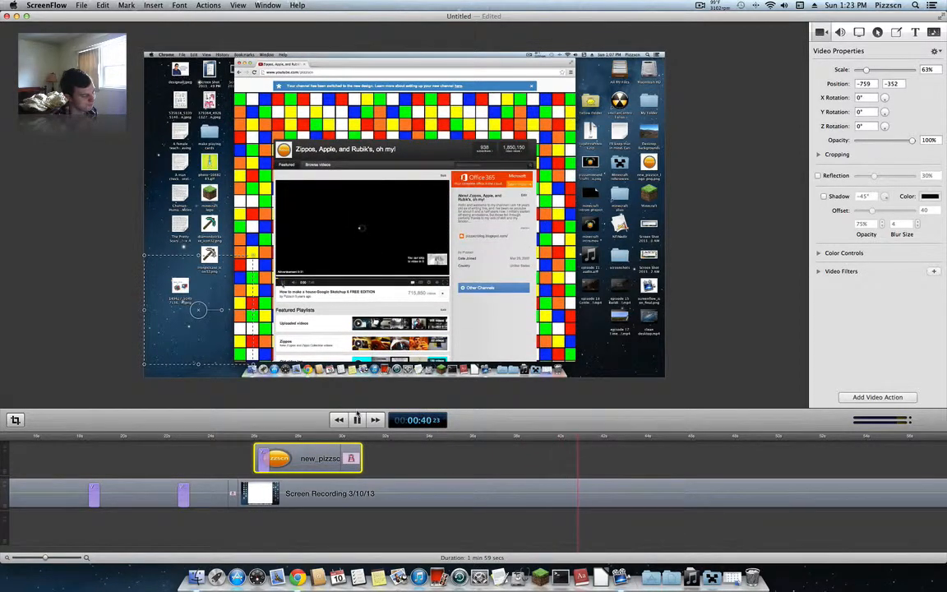
Split the later screen recording clip at 00:00:40 15
{"action": "left_click", "coordinate": [569, 485]}
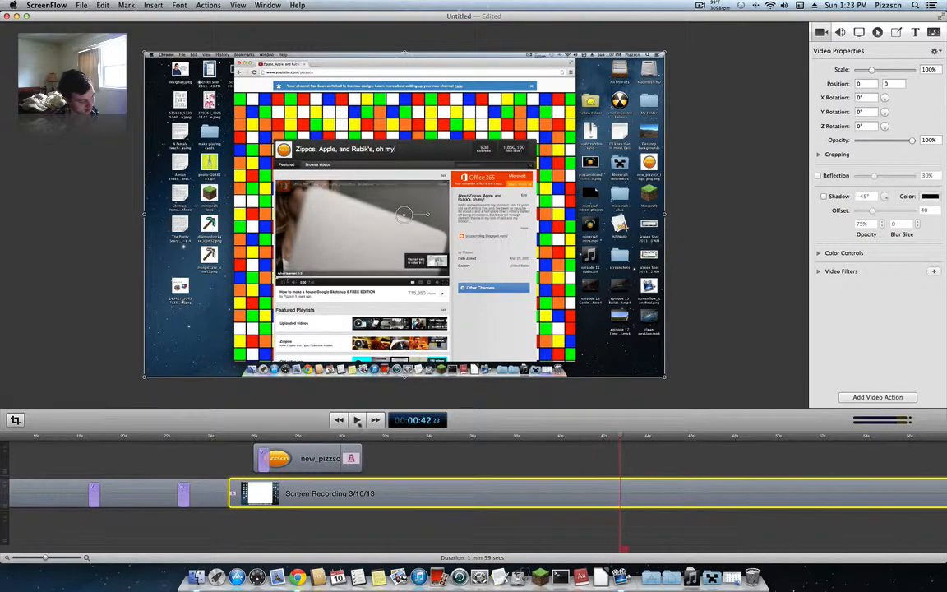
{"action": "key", "text": "space"}
{"action": "left_click_drag", "start_coordinate": [620, 436], "coordinate": [573, 441]}
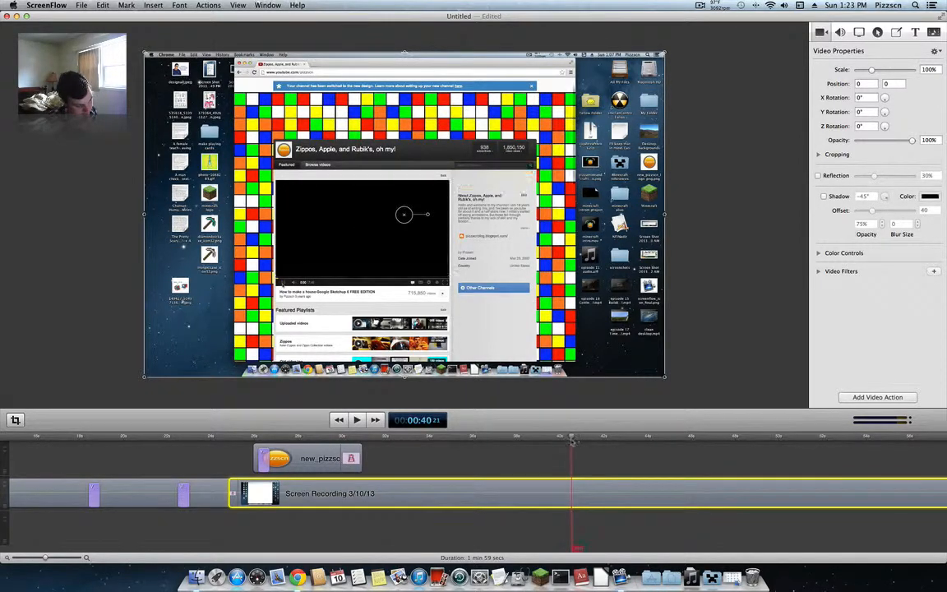
{"action": "right_click", "coordinate": [588, 484]}
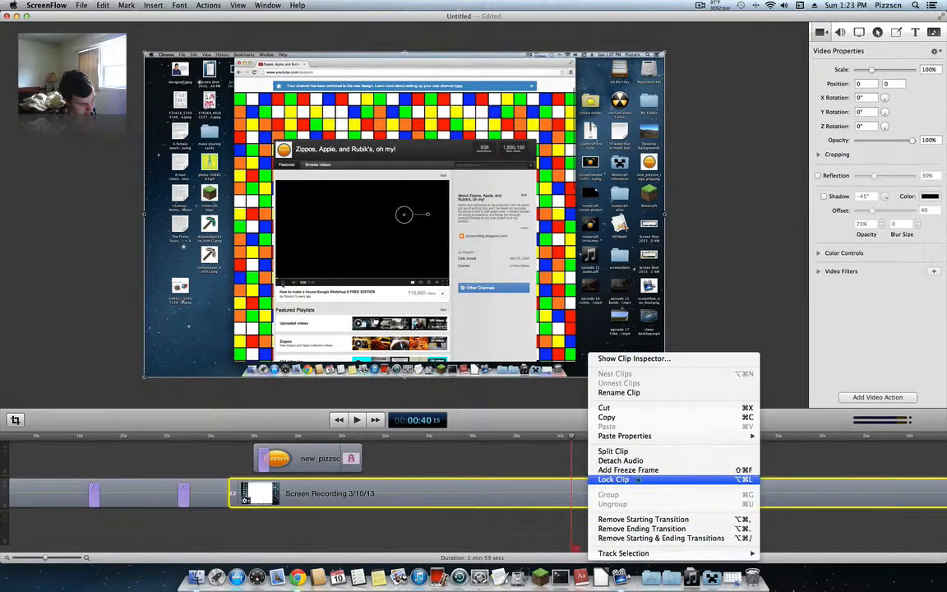
{"action": "left_click", "coordinate": [629, 452]}
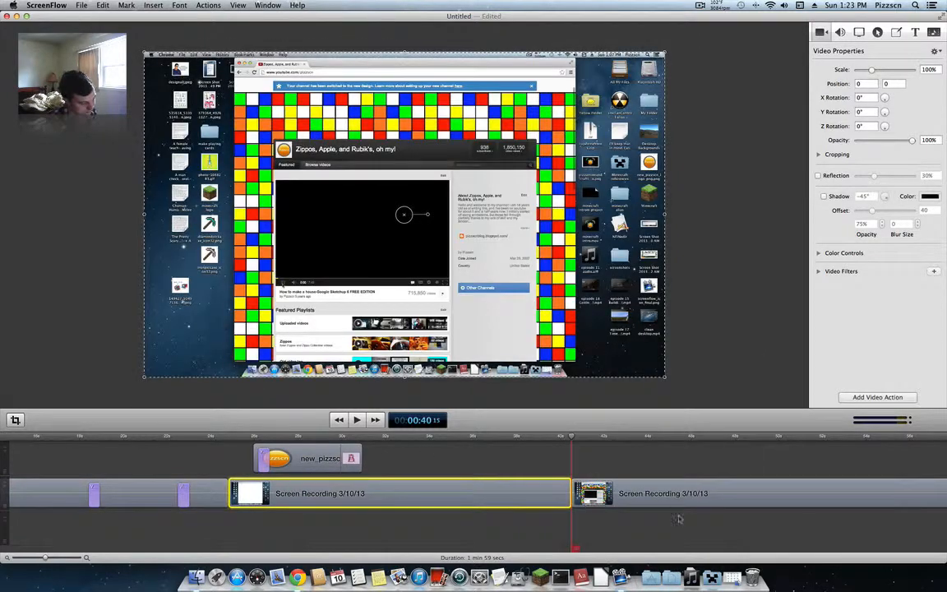
Split the remaining screen recording clip again at 00:00:44 05
{"action": "left_click", "coordinate": [678, 503]}
{"action": "left_click", "coordinate": [663, 440]}
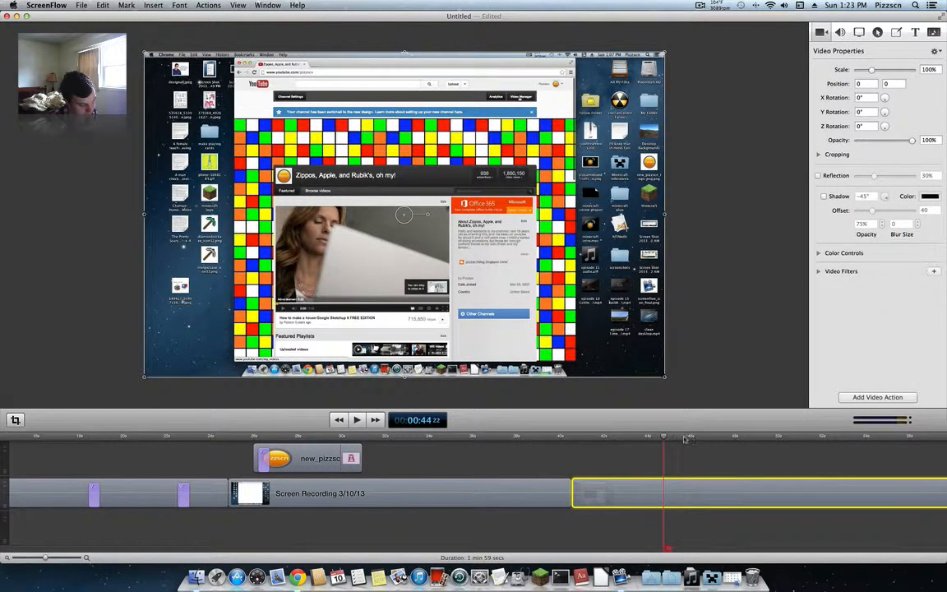
{"action": "left_click_drag", "start_coordinate": [684, 439], "coordinate": [650, 438]}
{"action": "left_click", "coordinate": [709, 437]}
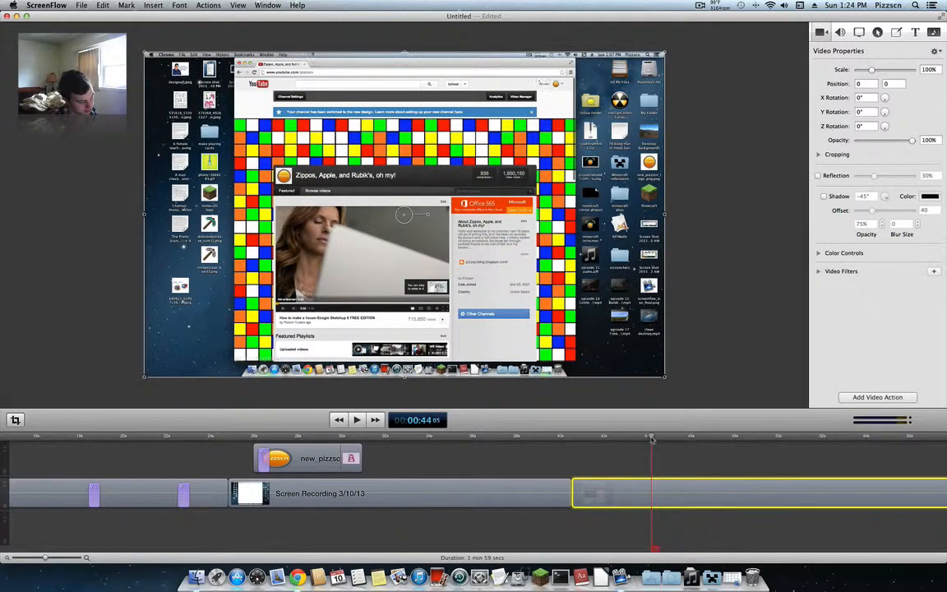
{"action": "right_click", "coordinate": [623, 487]}
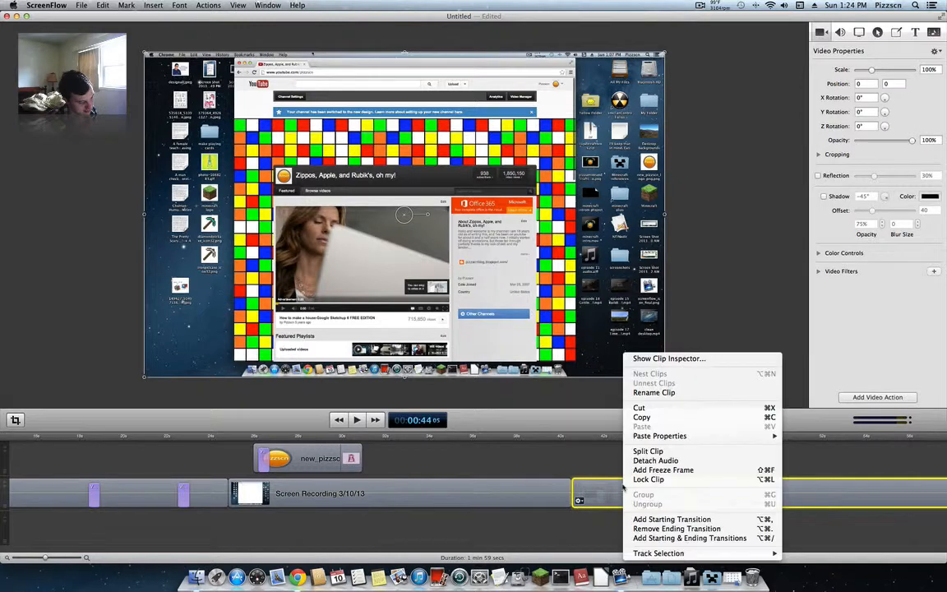
{"action": "left_click", "coordinate": [647, 450]}
Delete the recording section between the two splits and close the gap, slightly overlapping the neighbouring clips
{"action": "key", "text": "Delete"}
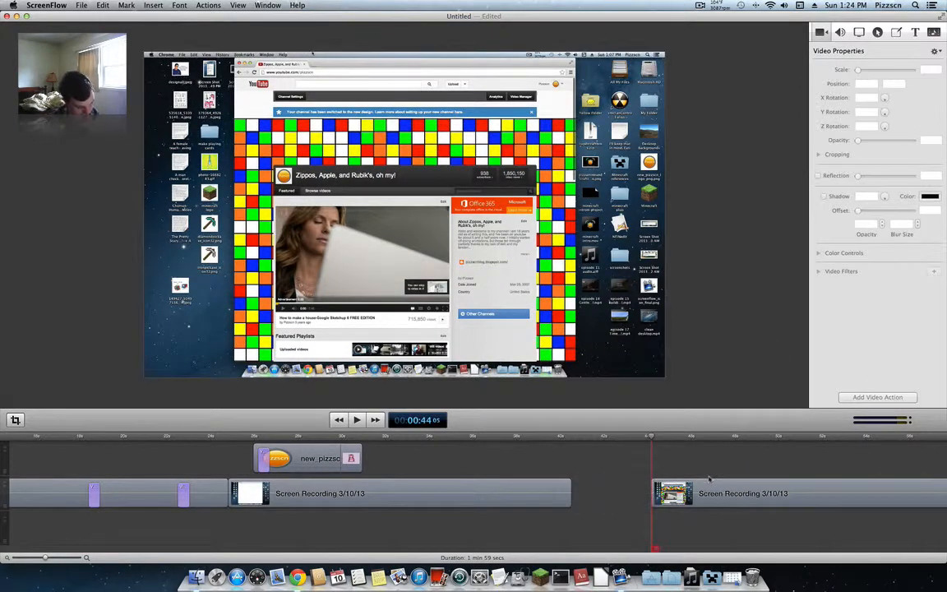
{"action": "left_click", "coordinate": [620, 493]}
{"action": "key", "text": "Delete"}
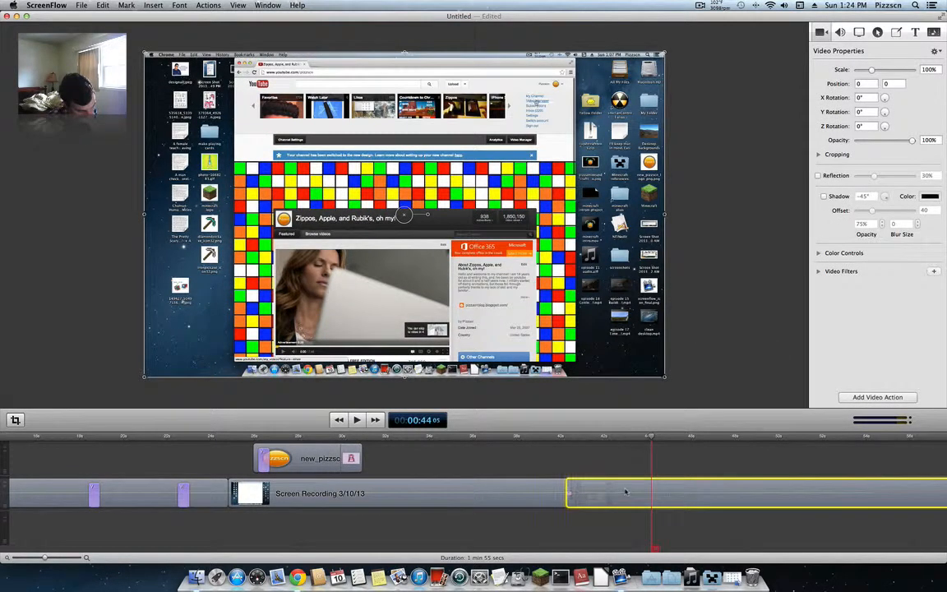
Play back the new join between the recording clips from 00:00:40 00
{"action": "left_click", "coordinate": [568, 437]}
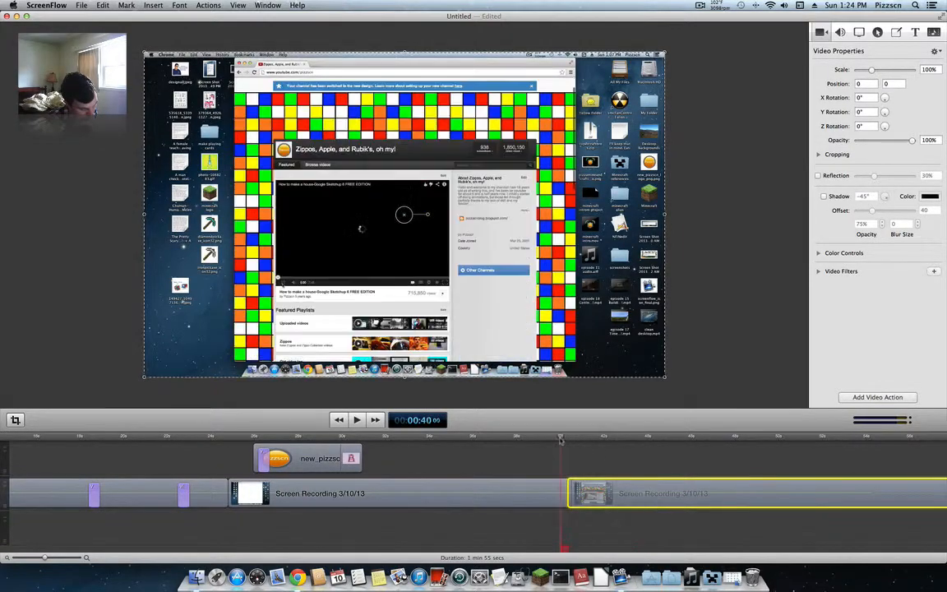
{"action": "left_click", "coordinate": [354, 421]}
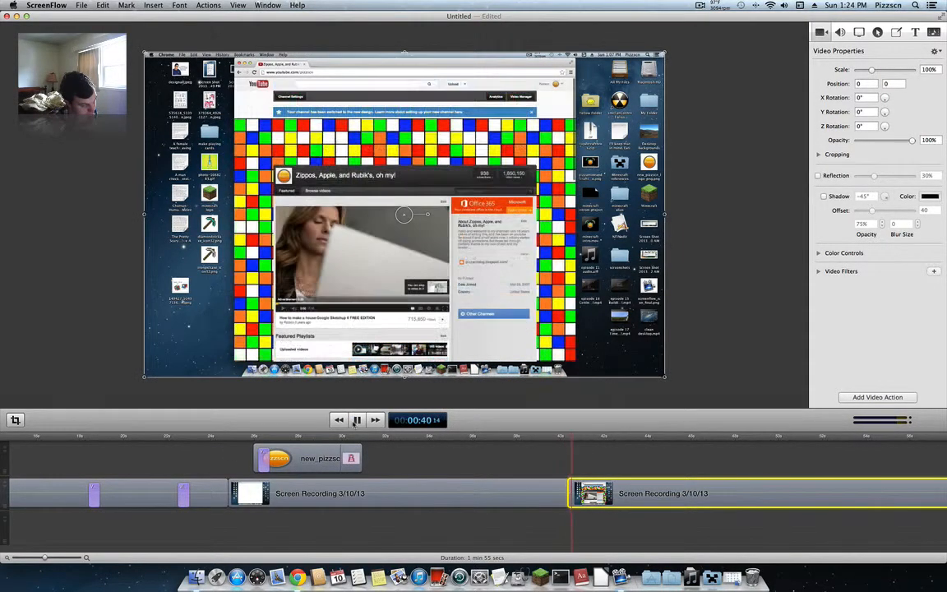
{"action": "left_click", "coordinate": [355, 420]}
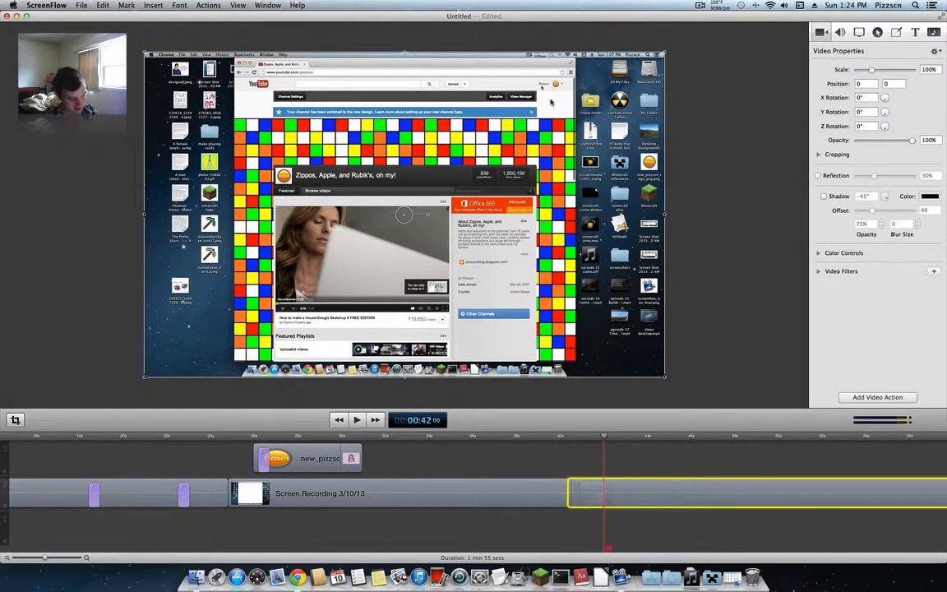
Add a mouse cursor callout to the last recording clip at 00:00:42 00 and shift it slightly earlier
{"action": "left_click", "coordinate": [877, 33]}
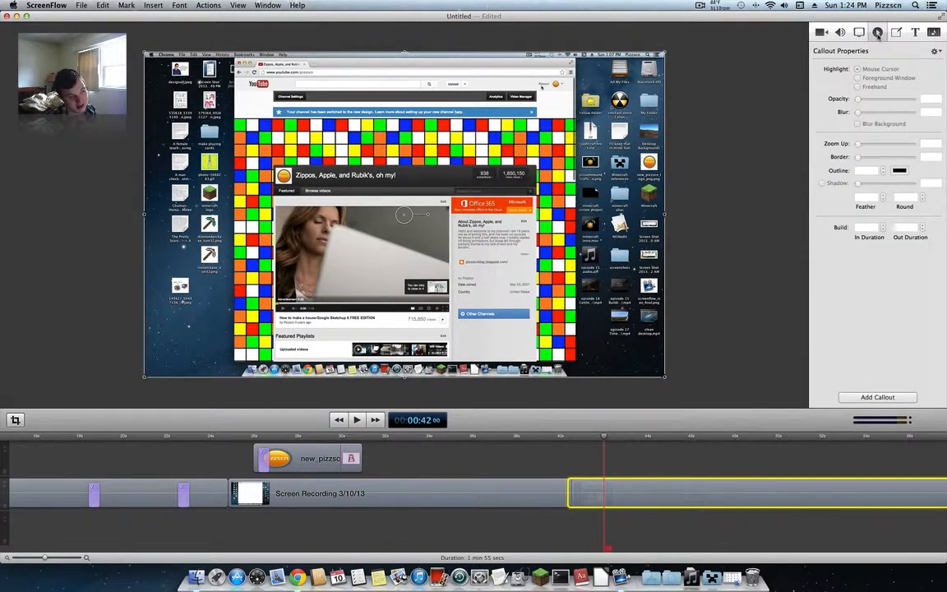
{"action": "left_click", "coordinate": [877, 397]}
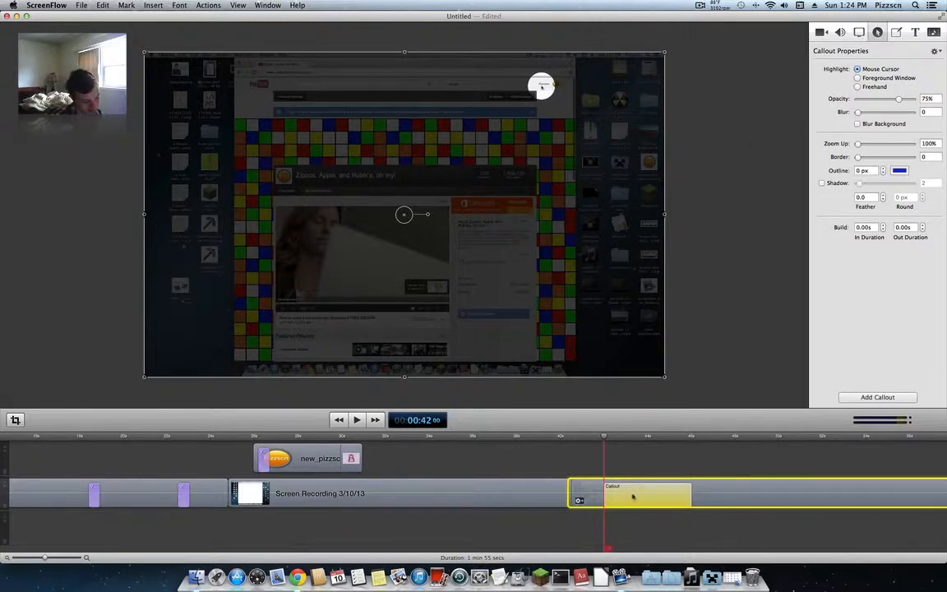
{"action": "left_click_drag", "start_coordinate": [627, 497], "coordinate": [620, 498]}
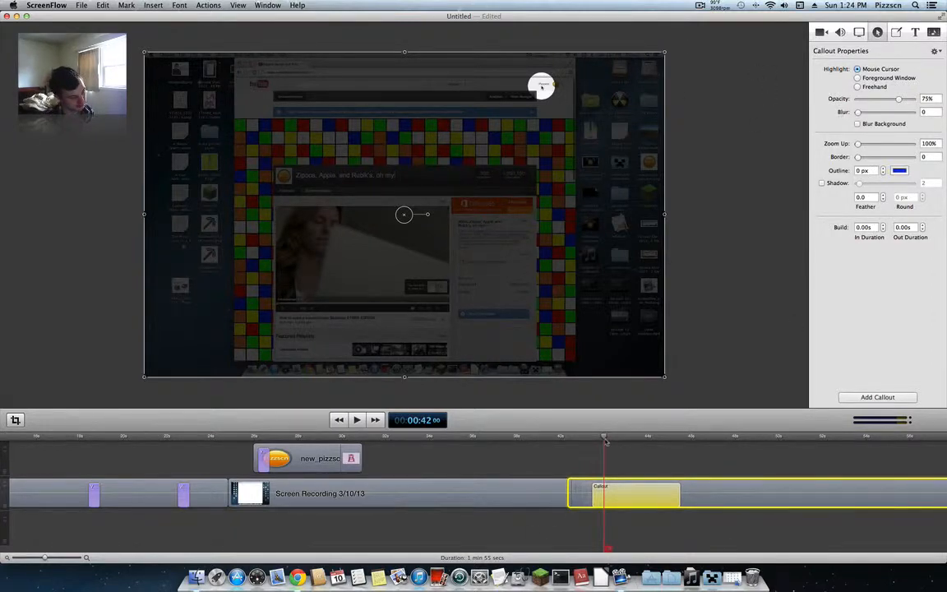
With the playhead at 00:00:41 29, set the callout's opacity to 52%
{"action": "mouse_move", "coordinate": [605, 441]}
{"action": "left_mouse_down"}
{"action": "mouse_move", "coordinate": [629, 444]}
{"action": "mouse_move", "coordinate": [603, 452]}
{"action": "left_mouse_up"}
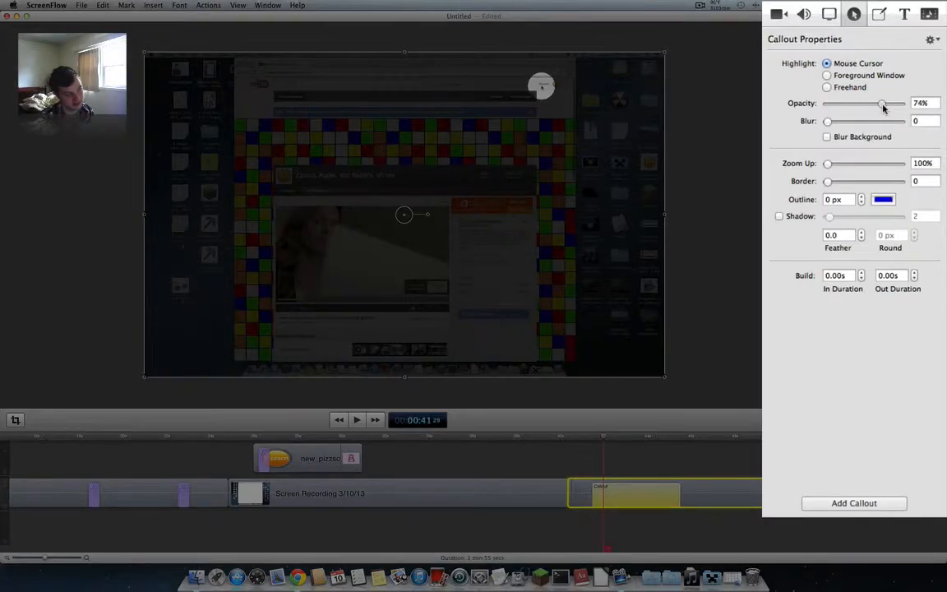
{"action": "left_click_drag", "start_coordinate": [898, 99], "coordinate": [764, 134]}
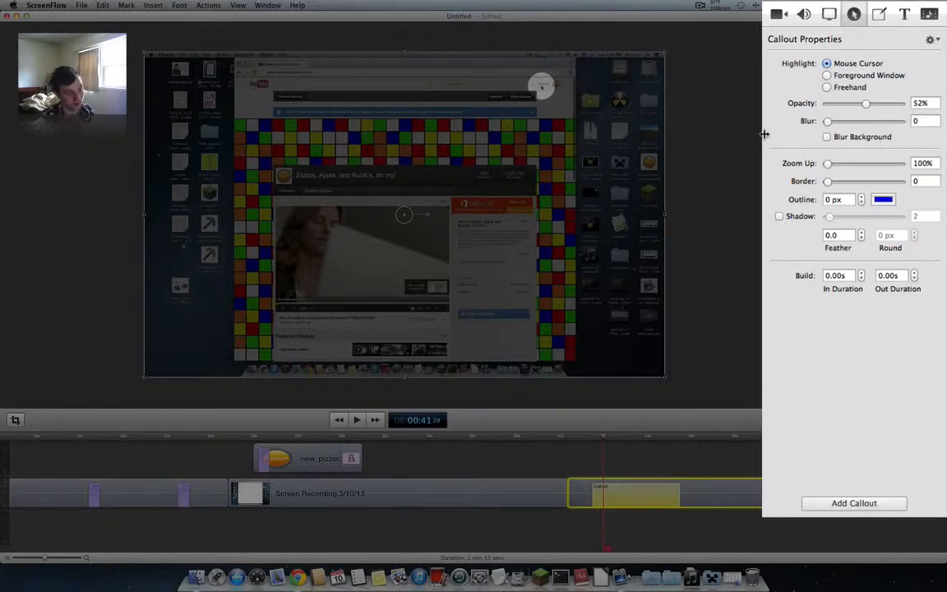
Try blurring the background around the callout, and switch the background blur off again
{"action": "left_click", "coordinate": [841, 138]}
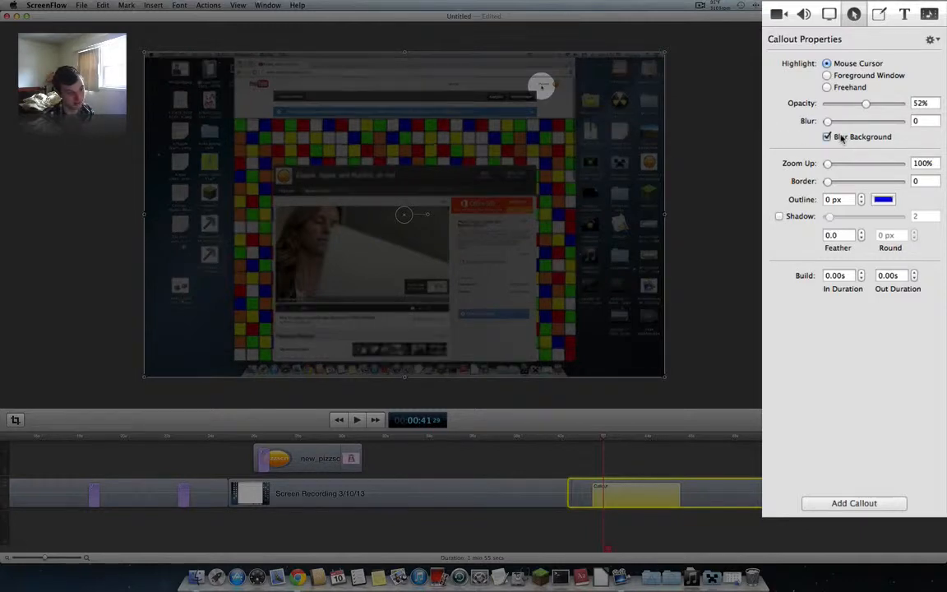
{"action": "mouse_move", "coordinate": [826, 122]}
{"action": "left_mouse_down"}
{"action": "mouse_move", "coordinate": [890, 132]}
{"action": "mouse_move", "coordinate": [893, 123]}
{"action": "mouse_move", "coordinate": [815, 130]}
{"action": "left_mouse_up"}
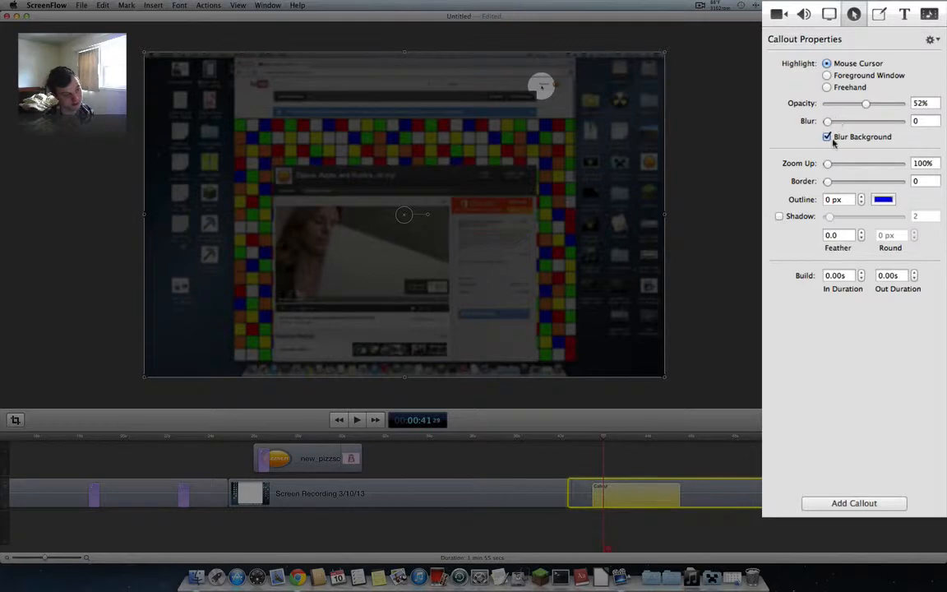
{"action": "left_click", "coordinate": [828, 137]}
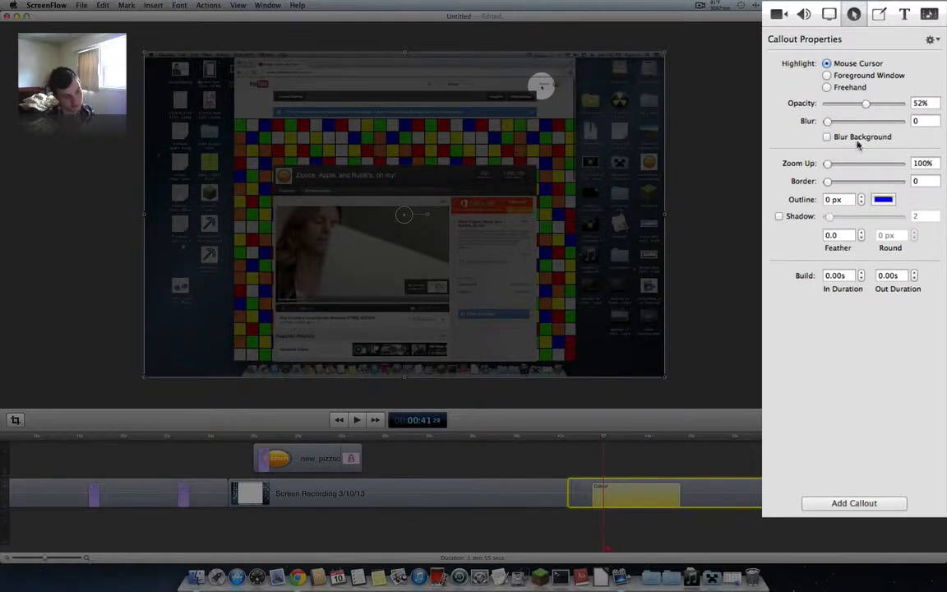
Set the callout's zoom to 261% and border to 61, and play back the magnified cursor highlight
{"action": "left_click_drag", "start_coordinate": [826, 164], "coordinate": [840, 182]}
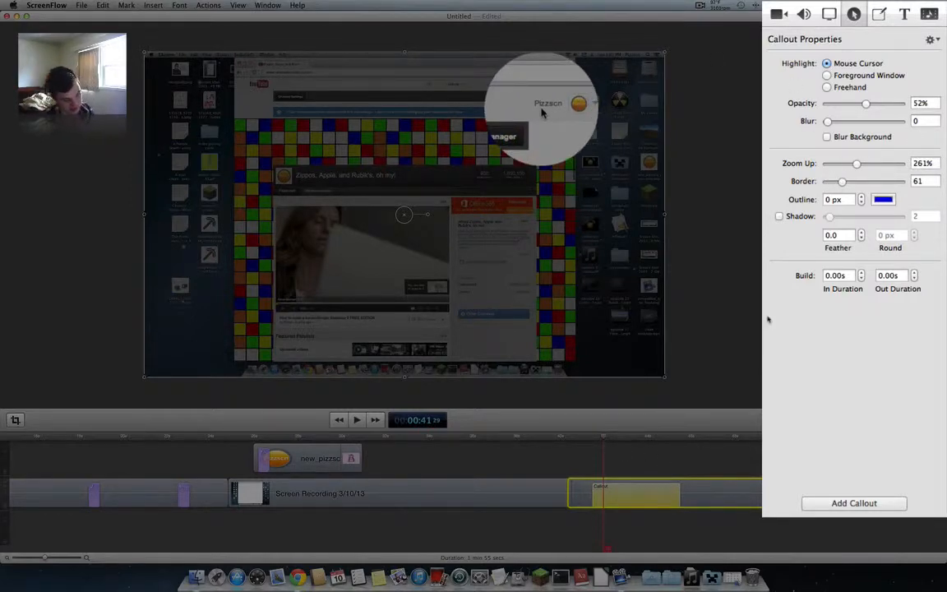
{"action": "left_click", "coordinate": [573, 441]}
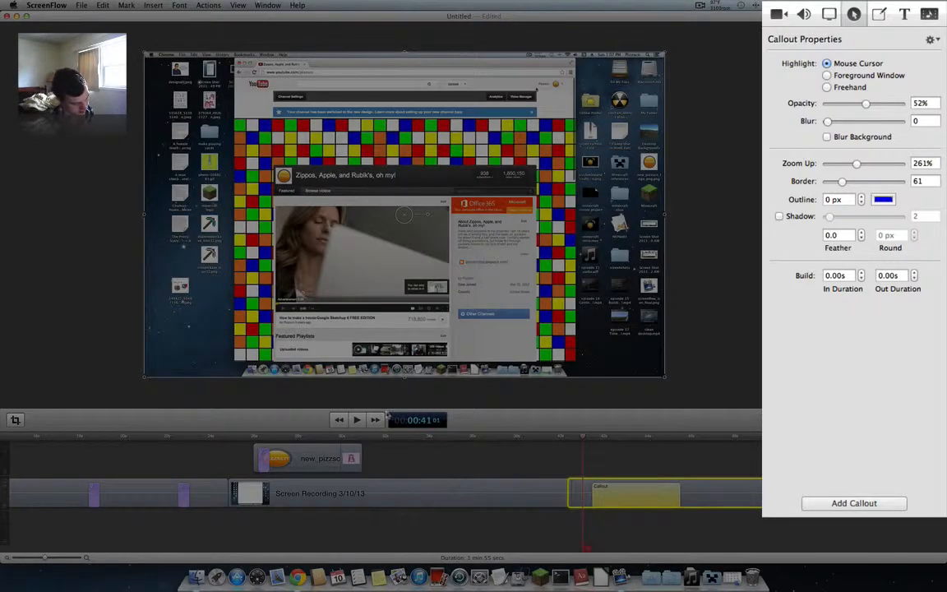
{"action": "left_click", "coordinate": [358, 420]}
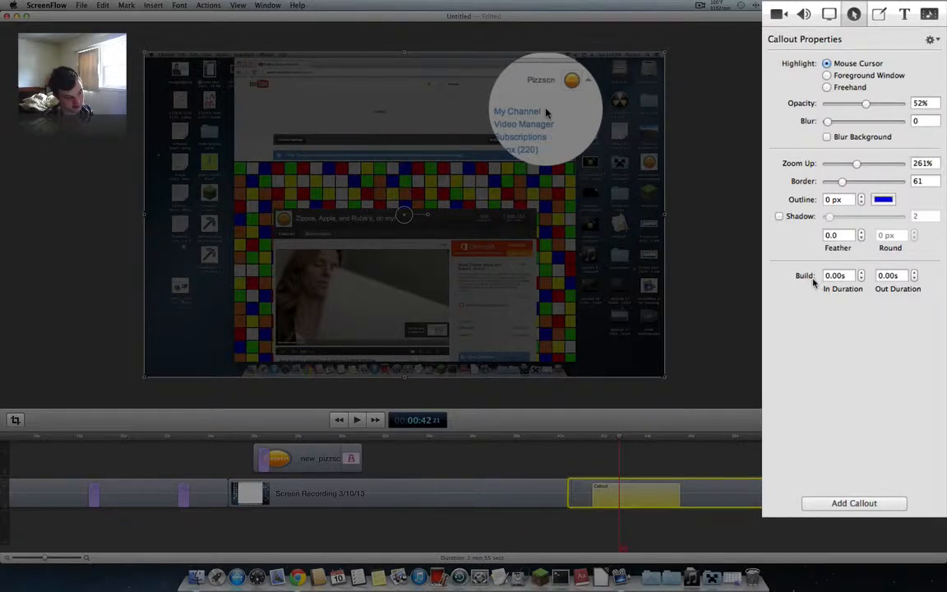
Enable the callout's shadow at 2 and raise its feather to 1.8
{"action": "left_click", "coordinate": [779, 217]}
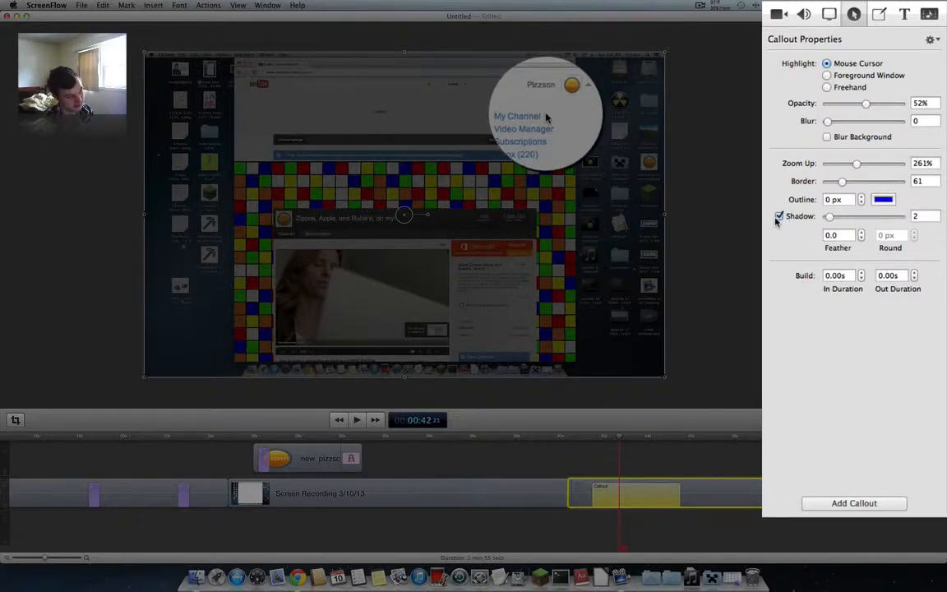
{"action": "left_click", "coordinate": [861, 234]}
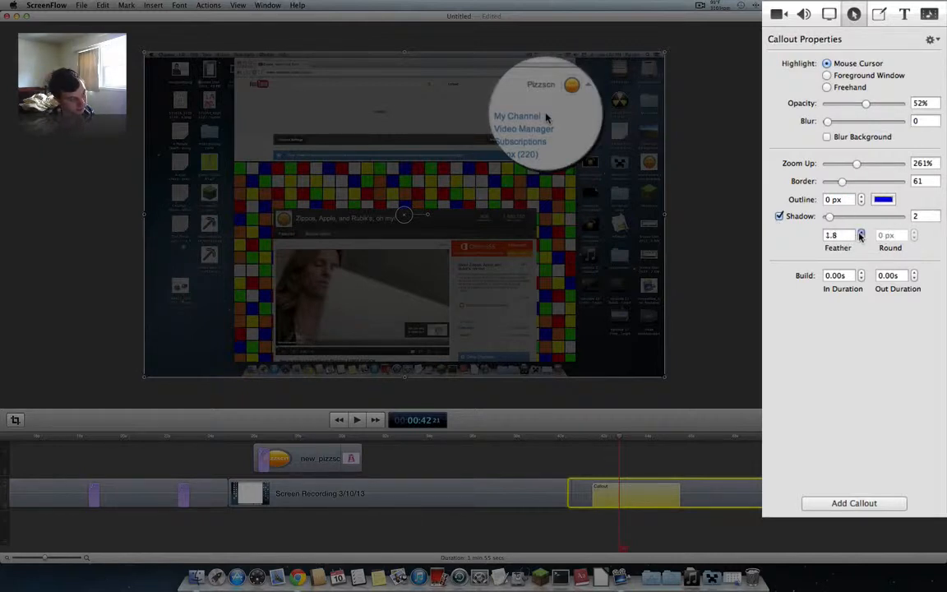
Try stronger feather values on the callout's edge, going up to 20
{"action": "left_click", "coordinate": [860, 234]}
{"action": "left_click", "coordinate": [860, 234]}
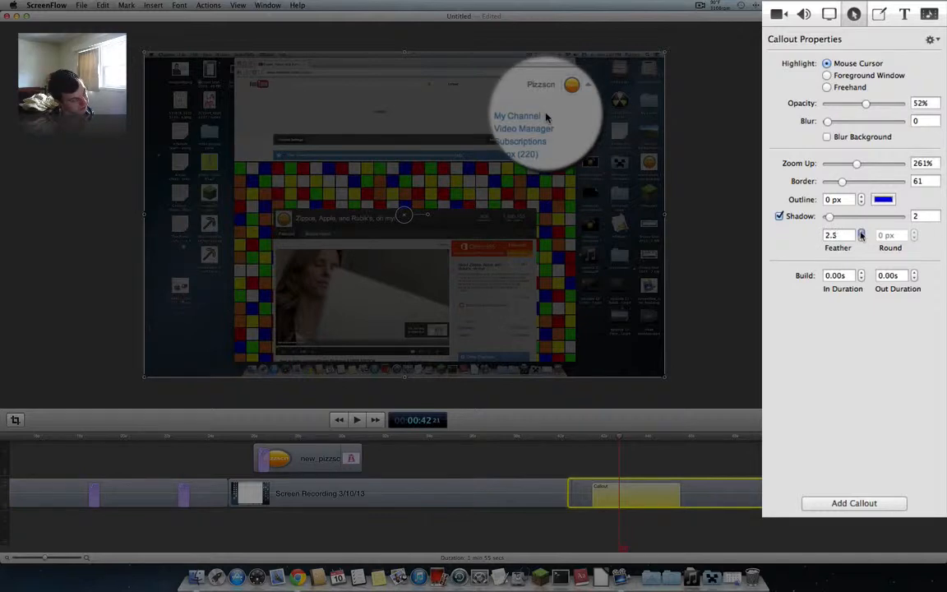
{"action": "left_click", "coordinate": [860, 234]}
{"action": "left_click", "coordinate": [860, 234]}
{"action": "left_click", "coordinate": [860, 234]}
{"action": "left_click", "coordinate": [861, 234]}
{"action": "left_click", "coordinate": [860, 234]}
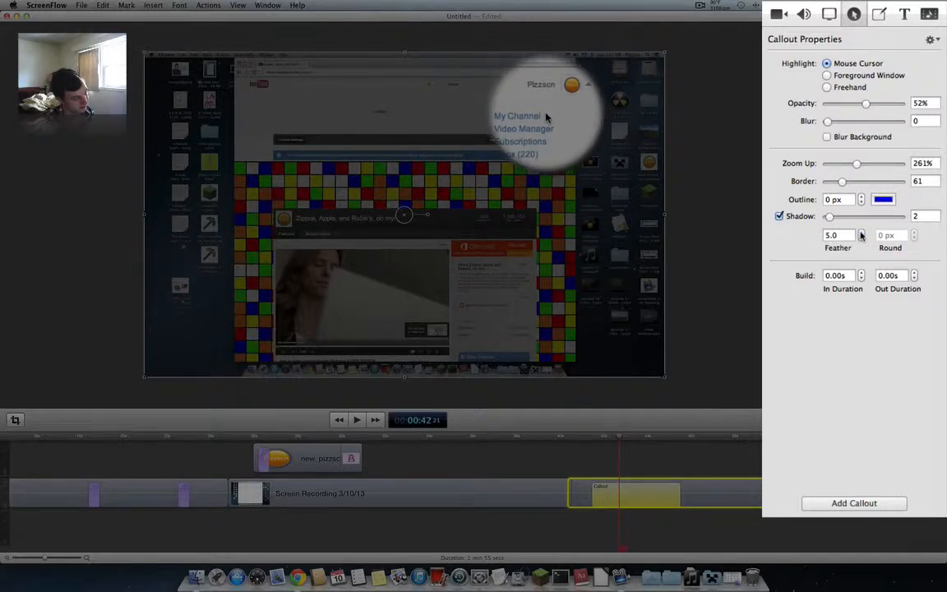
{"action": "left_click", "coordinate": [860, 237]}
{"action": "left_click", "coordinate": [860, 238]}
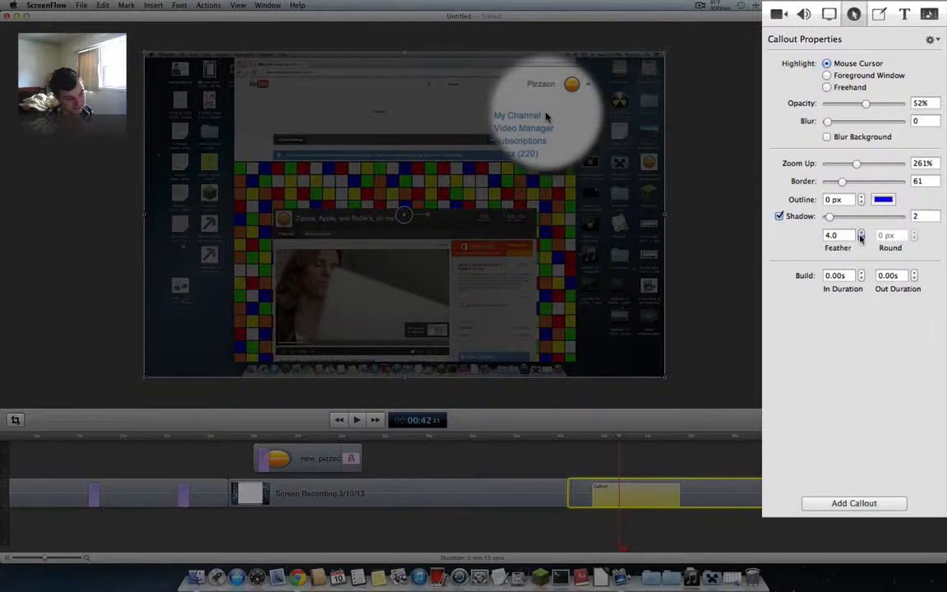
{"action": "left_click", "coordinate": [860, 237]}
{"action": "left_click", "coordinate": [860, 238]}
{"action": "left_click", "coordinate": [860, 237]}
{"action": "left_click", "coordinate": [860, 238]}
{"action": "left_click", "coordinate": [861, 238]}
{"action": "left_click", "coordinate": [860, 234]}
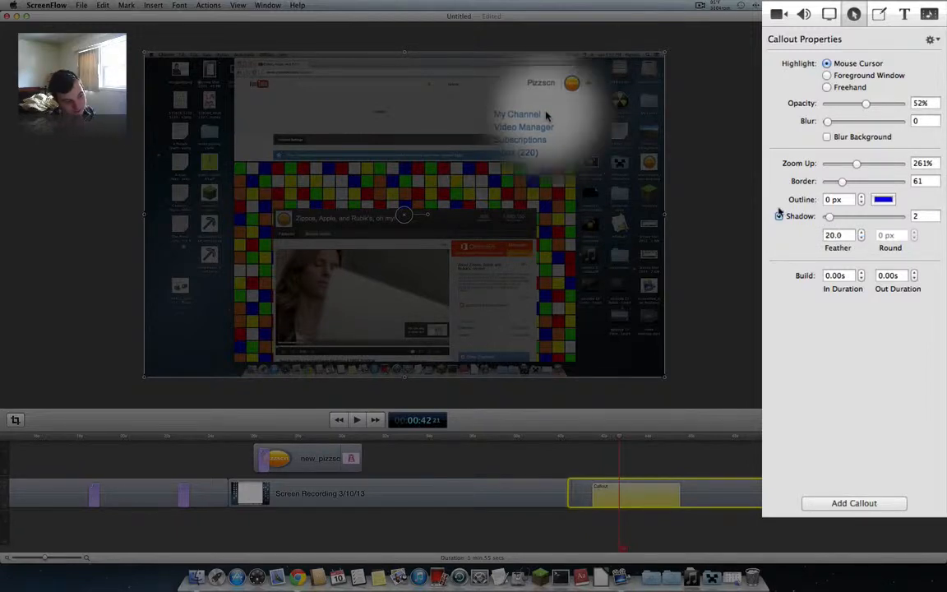
Set the callout's feather to 0 and its shadow to 12.2
{"action": "left_click", "coordinate": [861, 238]}
{"action": "mouse_move", "coordinate": [830, 217]}
{"action": "left_mouse_down"}
{"action": "mouse_move", "coordinate": [847, 218]}
{"action": "mouse_move", "coordinate": [838, 218]}
{"action": "left_mouse_up"}
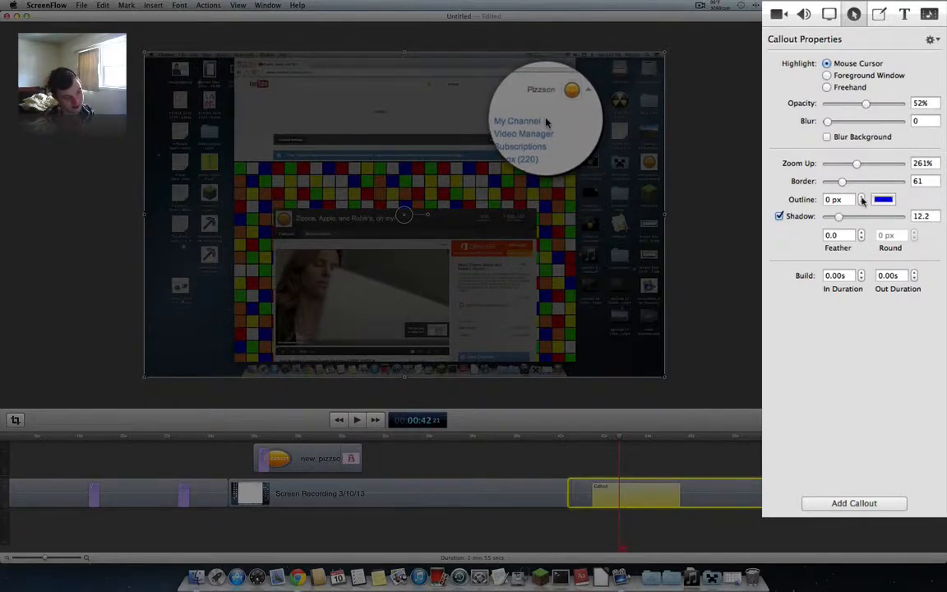
Give the callout a 5 px outline and change the outline colour to bright green
{"action": "left_click", "coordinate": [860, 197]}
{"action": "left_click", "coordinate": [860, 196]}
{"action": "left_click", "coordinate": [860, 196]}
{"action": "left_click", "coordinate": [861, 196]}
{"action": "left_click", "coordinate": [860, 196]}
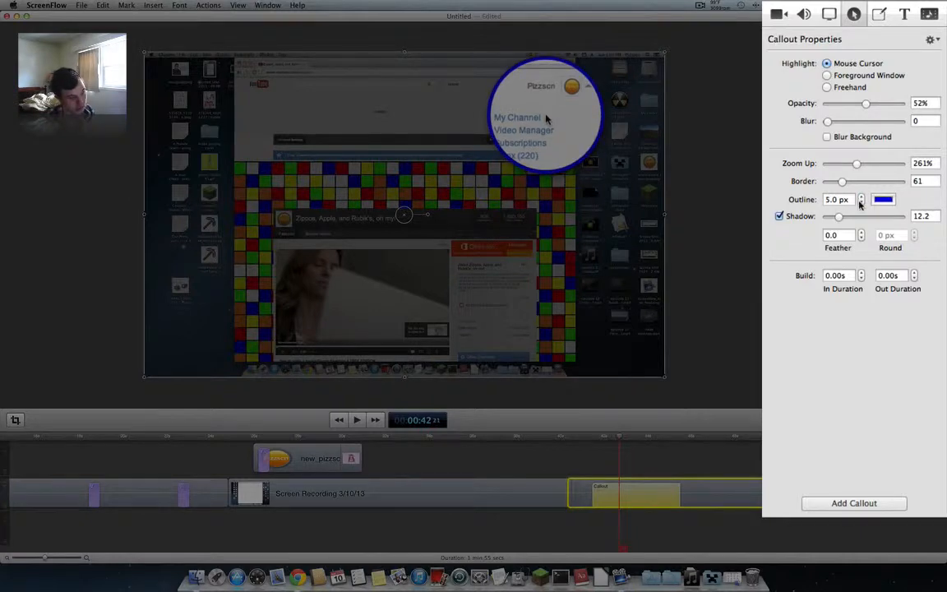
{"action": "left_click", "coordinate": [883, 198]}
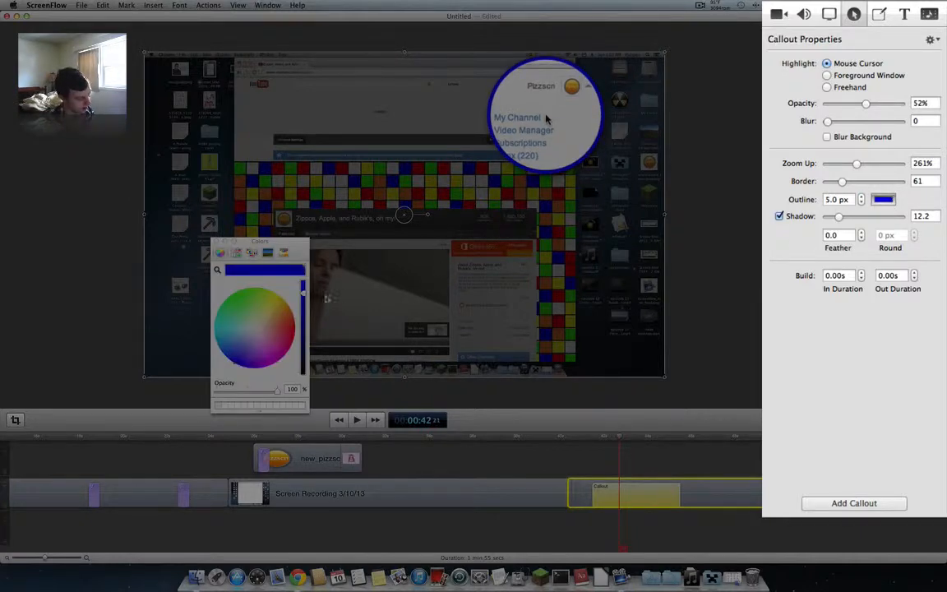
{"action": "left_click", "coordinate": [245, 297]}
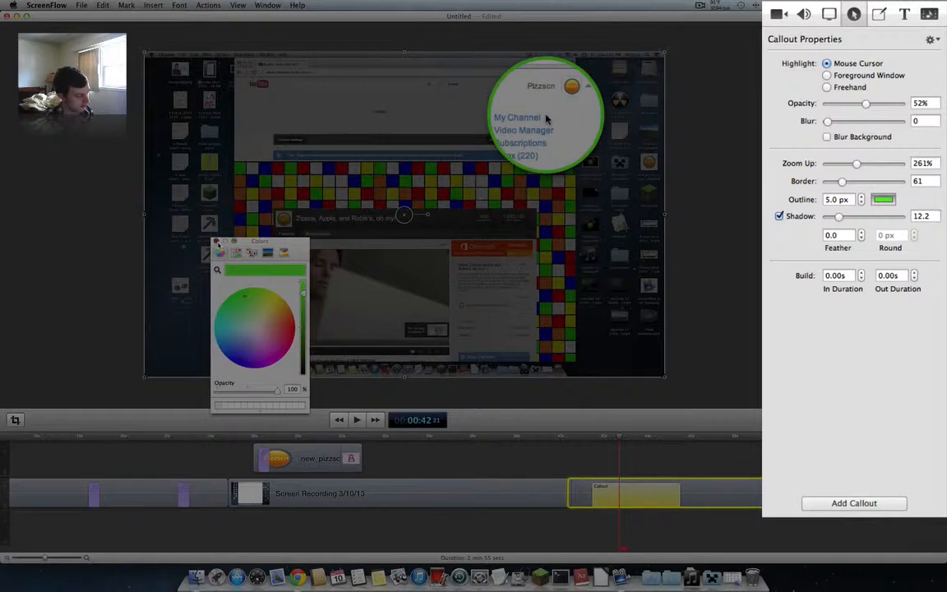
{"action": "left_click", "coordinate": [218, 244]}
Set the callout's outline width to 0 px
{"action": "left_click", "coordinate": [835, 199]}
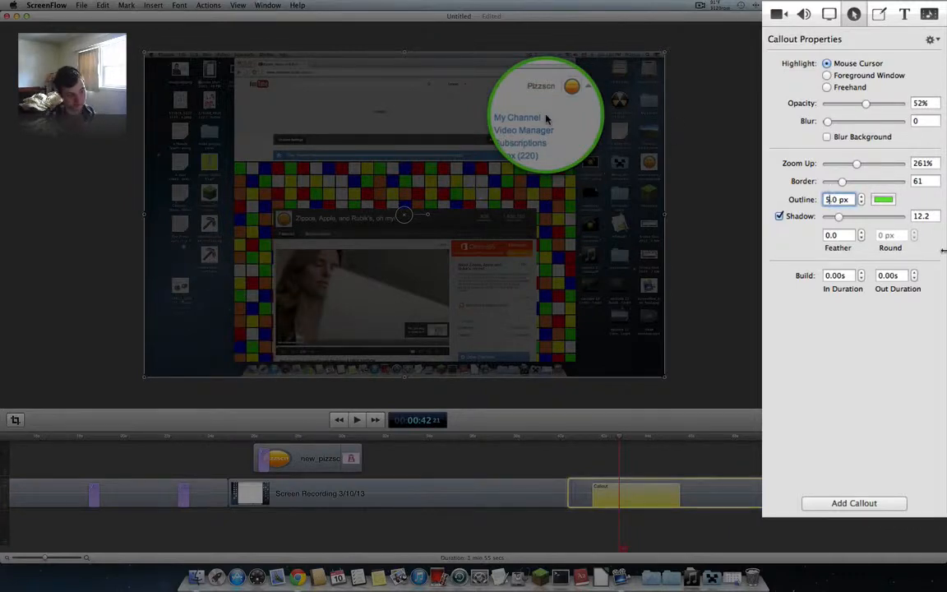
{"action": "key", "text": "BackSpace"}
{"action": "type", "text": "0"}
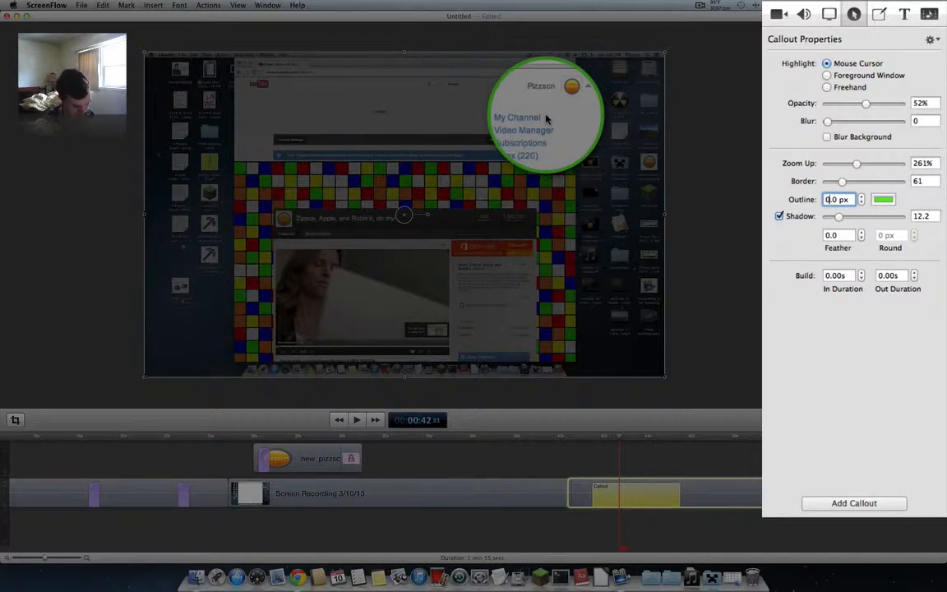
{"action": "key", "text": "Return"}
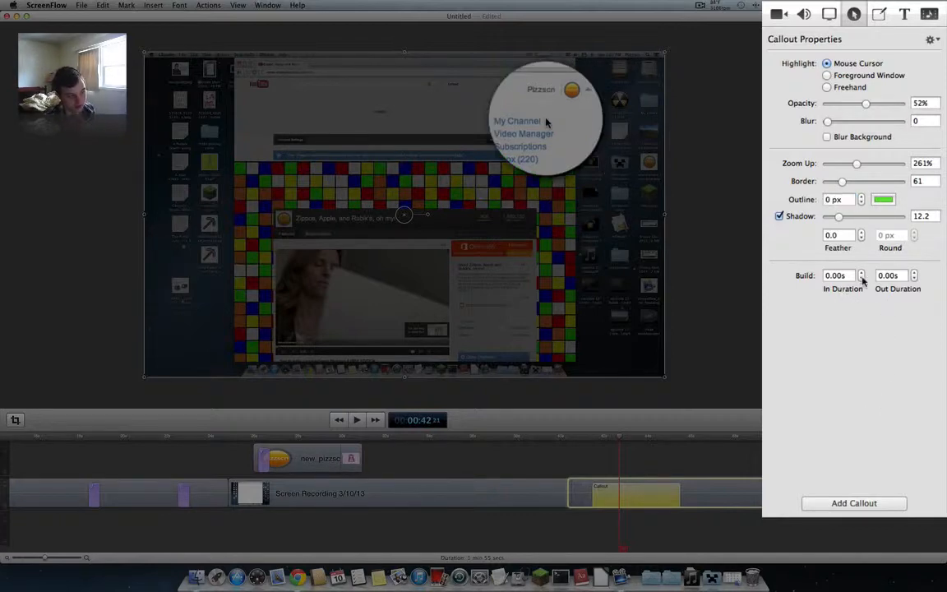
Set the callout's build in duration and out duration to 0.10 s each
{"action": "left_click", "coordinate": [836, 276]}
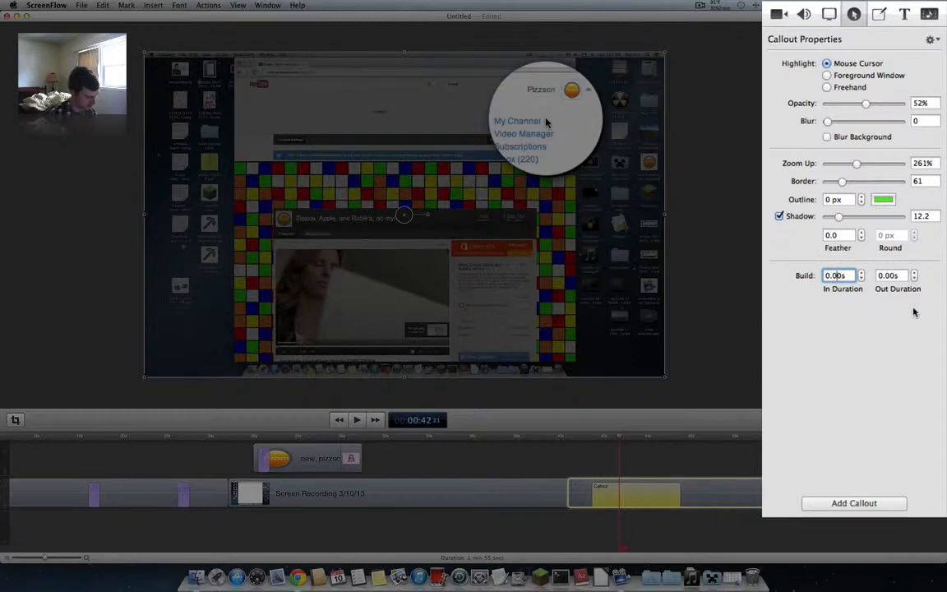
{"action": "key", "text": "BackSpace"}
{"action": "type", "text": "1"}
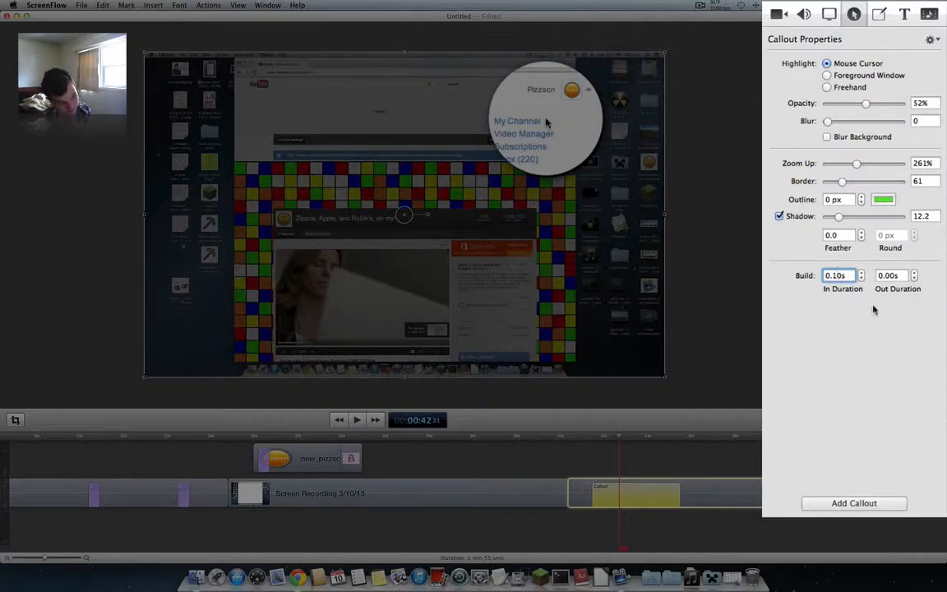
{"action": "key", "text": "Return"}
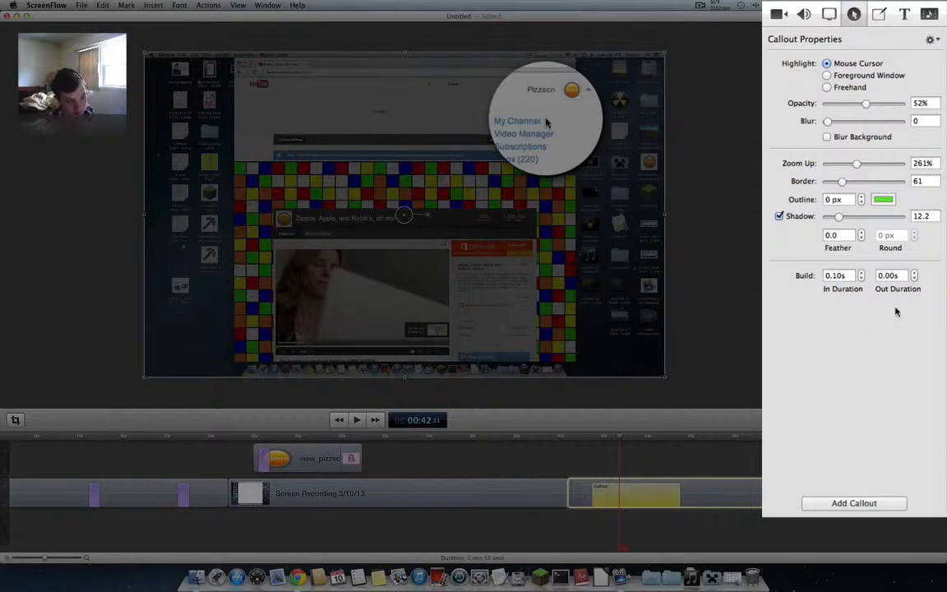
{"action": "left_click", "coordinate": [891, 276]}
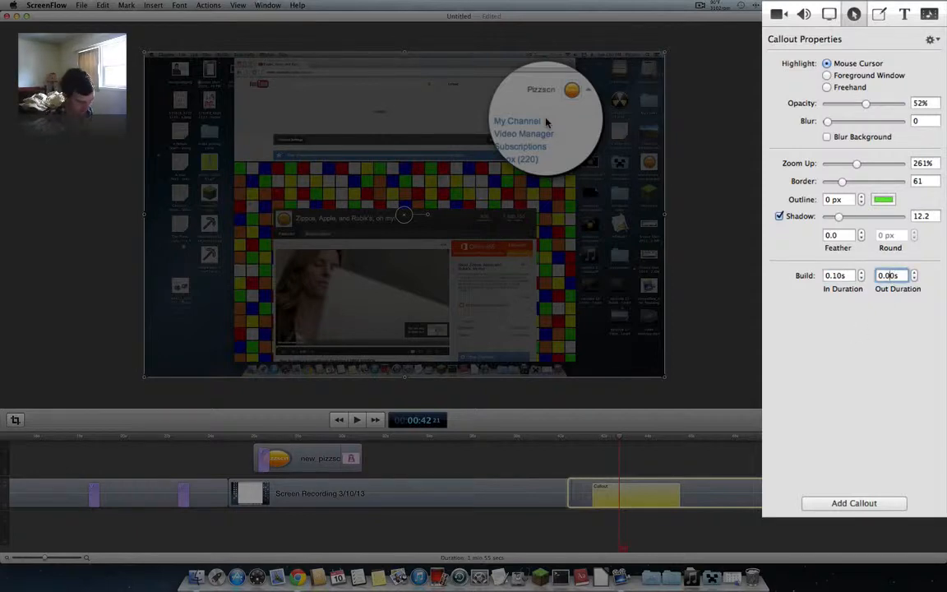
{"action": "key", "text": "Return"}
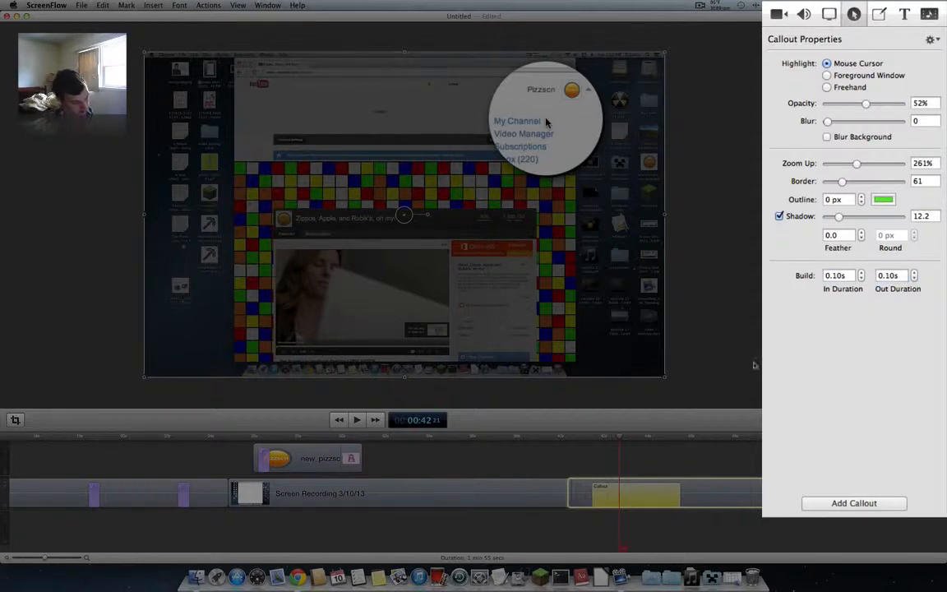
Play back the start of the callout from shortly before it to check its build-in
{"action": "left_click", "coordinate": [578, 446]}
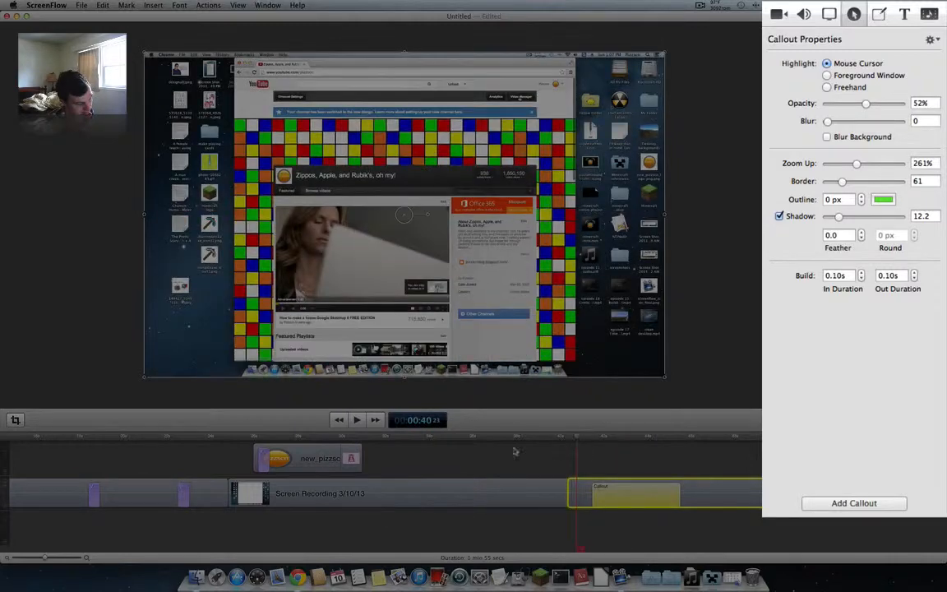
{"action": "left_click", "coordinate": [358, 422]}
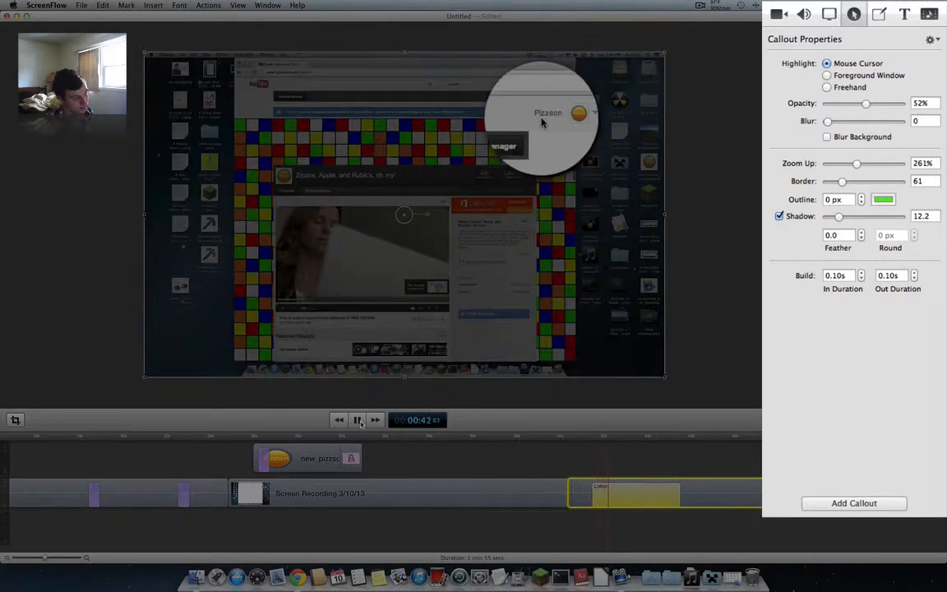
{"action": "left_click", "coordinate": [359, 421]}
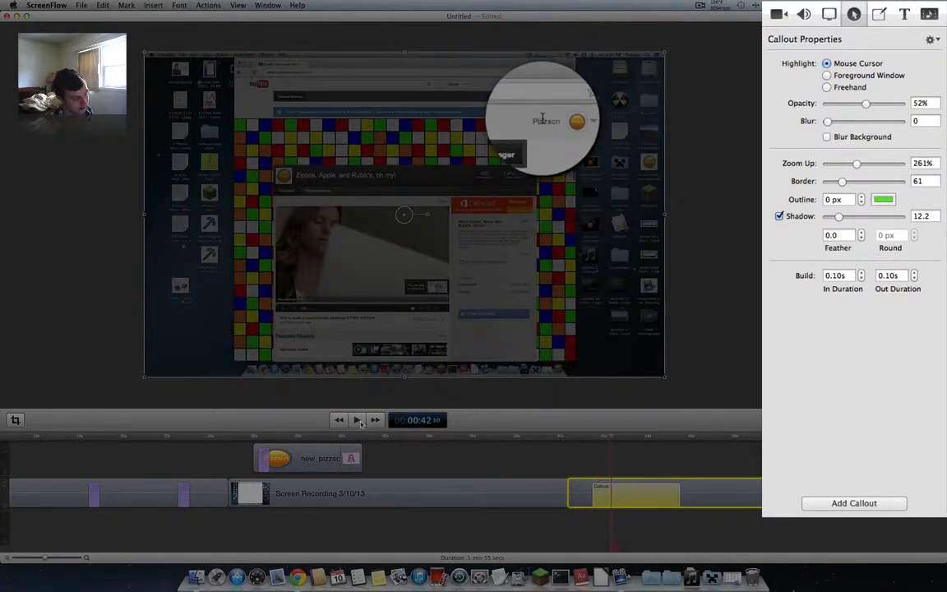
Set the callout's build in duration to 0.30 s and play the whole callout back from before its start
{"action": "left_click", "coordinate": [837, 277]}
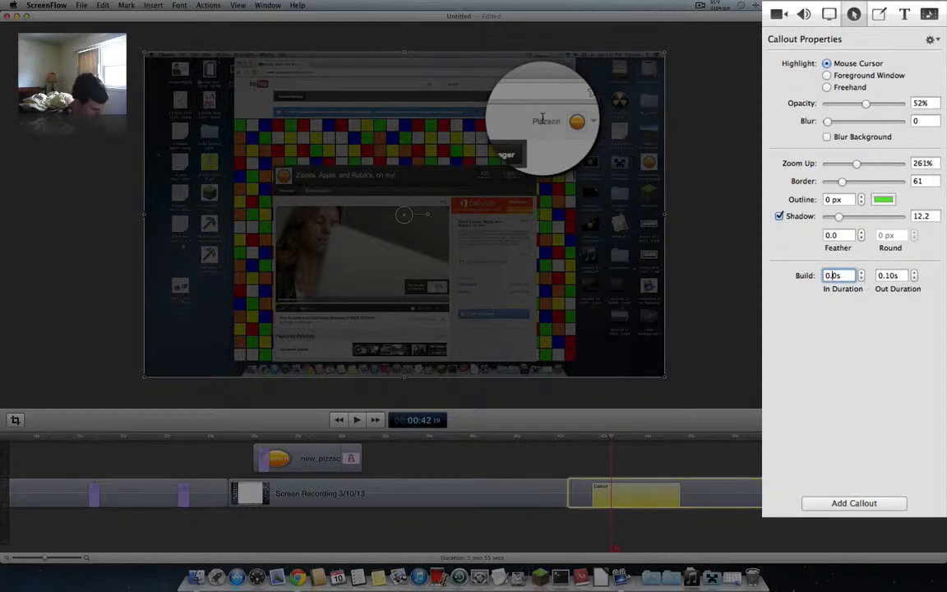
{"action": "type", "text": "0.3"}
{"action": "key", "text": "Return"}
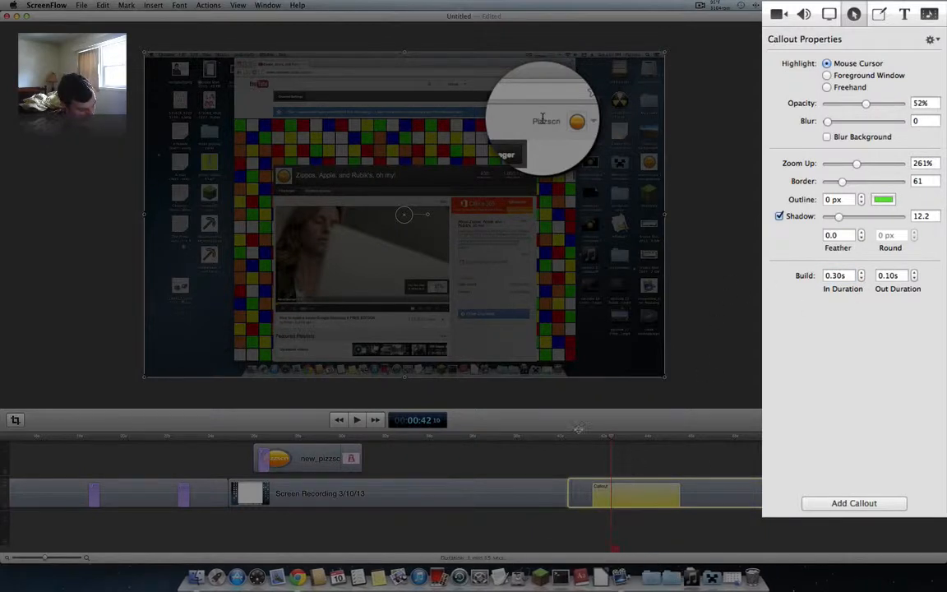
{"action": "left_click", "coordinate": [578, 437]}
{"action": "left_click", "coordinate": [363, 424]}
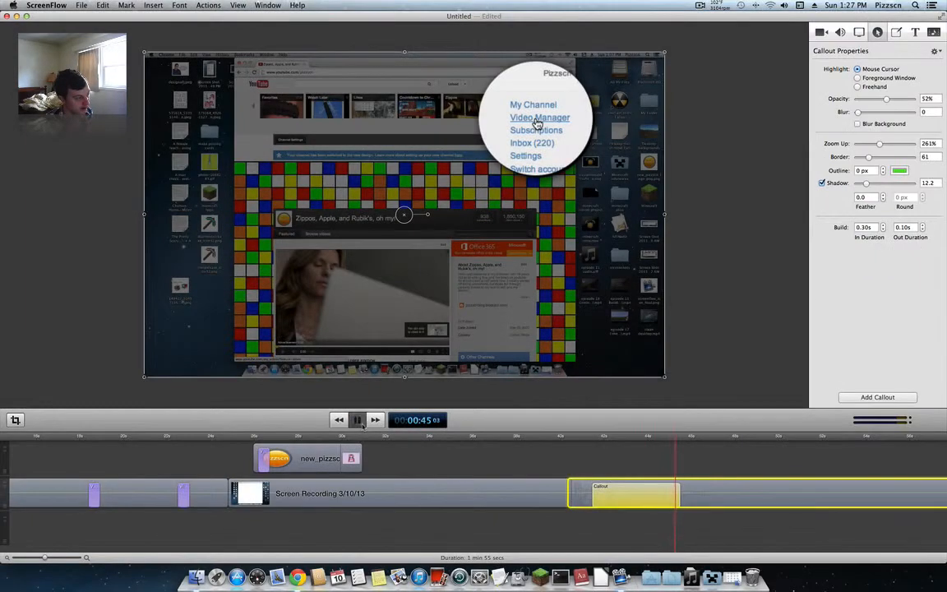
{"action": "left_click", "coordinate": [362, 424]}
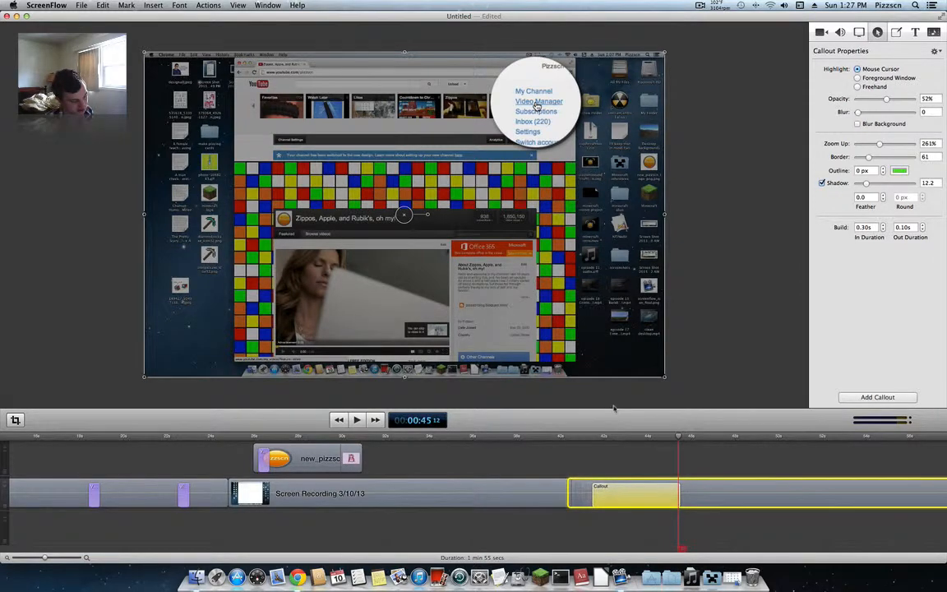
Place the playhead at 00:00:44 24 inside the callout and open the clip's screen recording properties
{"action": "left_click", "coordinate": [666, 439]}
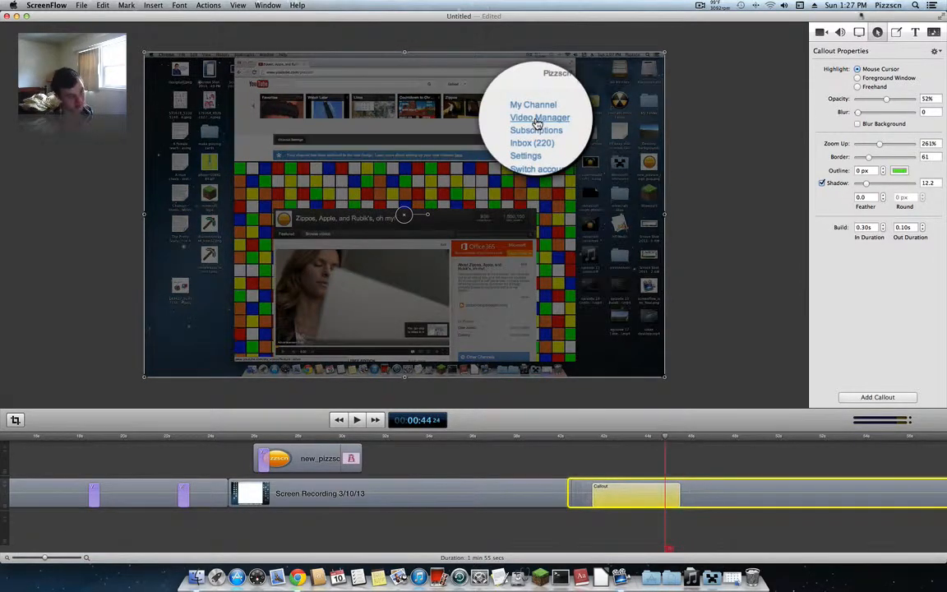
{"action": "left_click", "coordinate": [858, 32]}
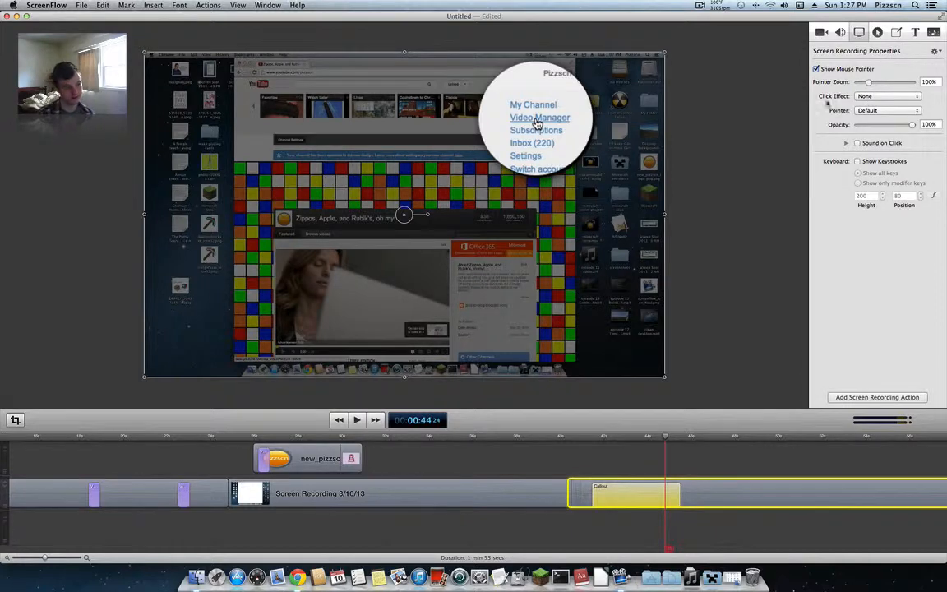
Add a screen recording action at 0:44:09 on the second clip with the Radar click effect, and preview it
{"action": "left_click", "coordinate": [654, 438]}
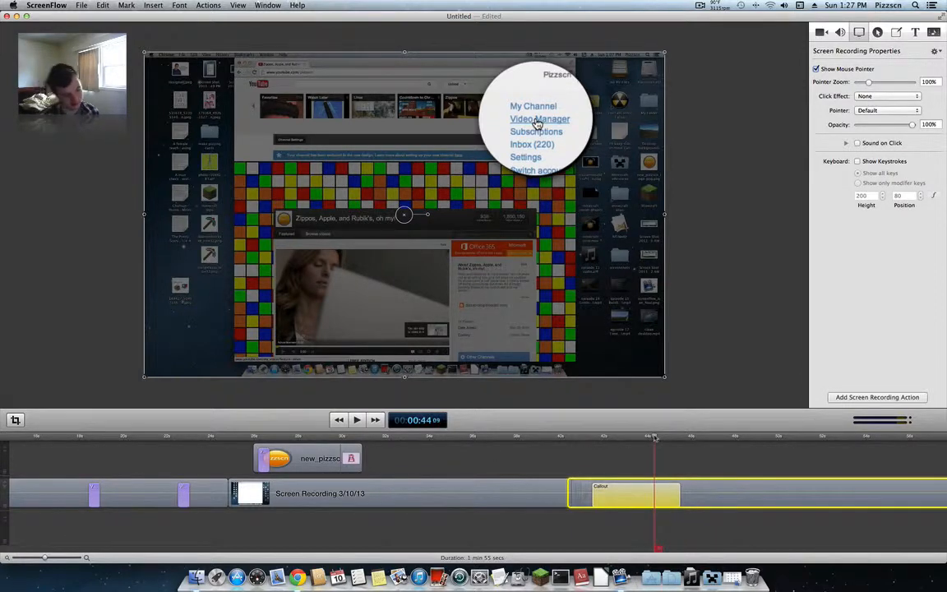
{"action": "left_click", "coordinate": [873, 397]}
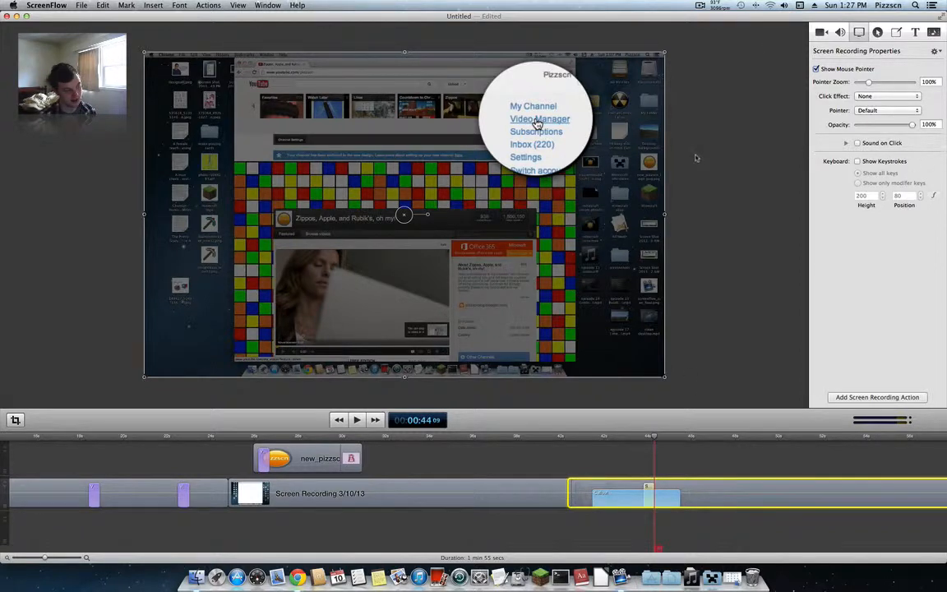
{"action": "left_click", "coordinate": [871, 98]}
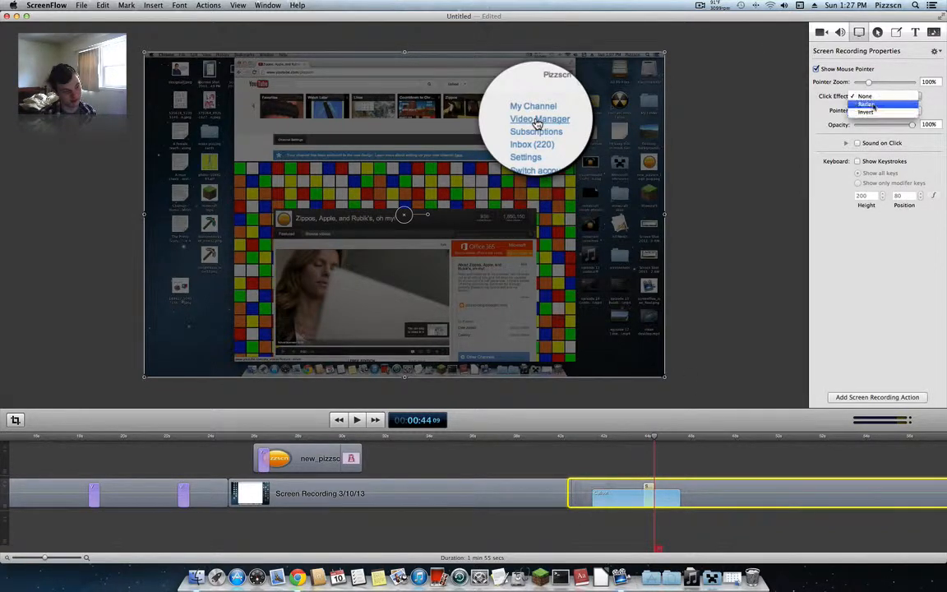
{"action": "left_click", "coordinate": [873, 107]}
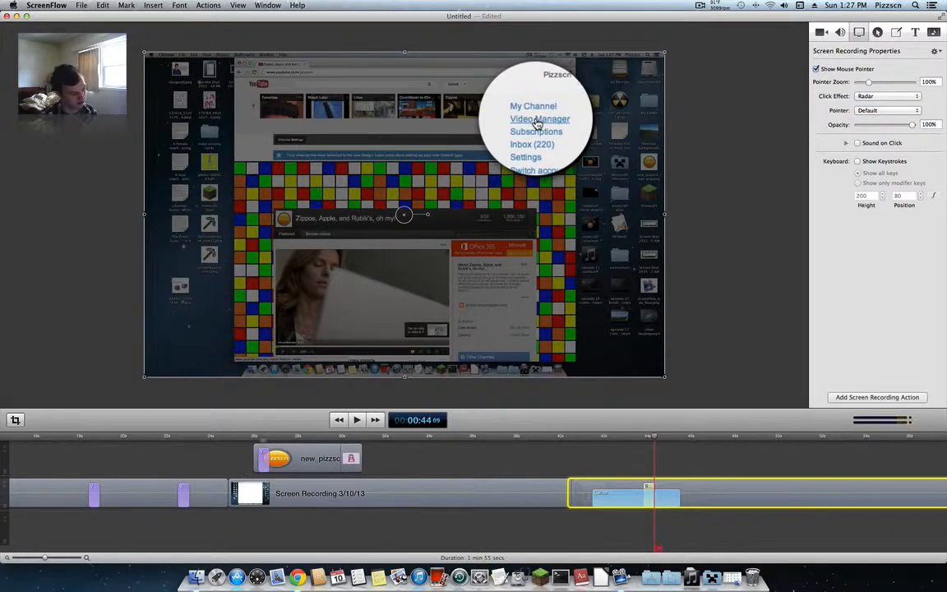
{"action": "left_click", "coordinate": [356, 420]}
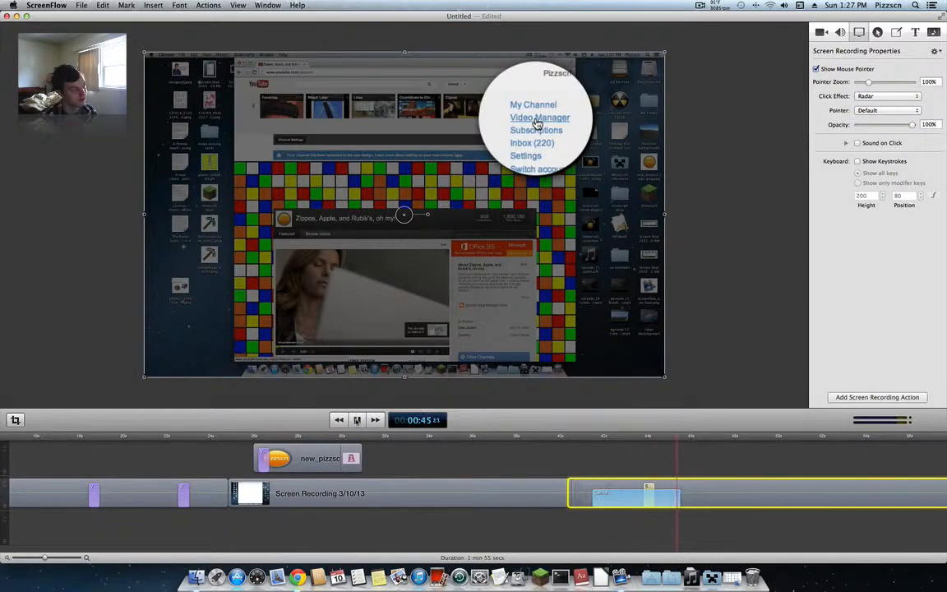
{"action": "left_click", "coordinate": [356, 420]}
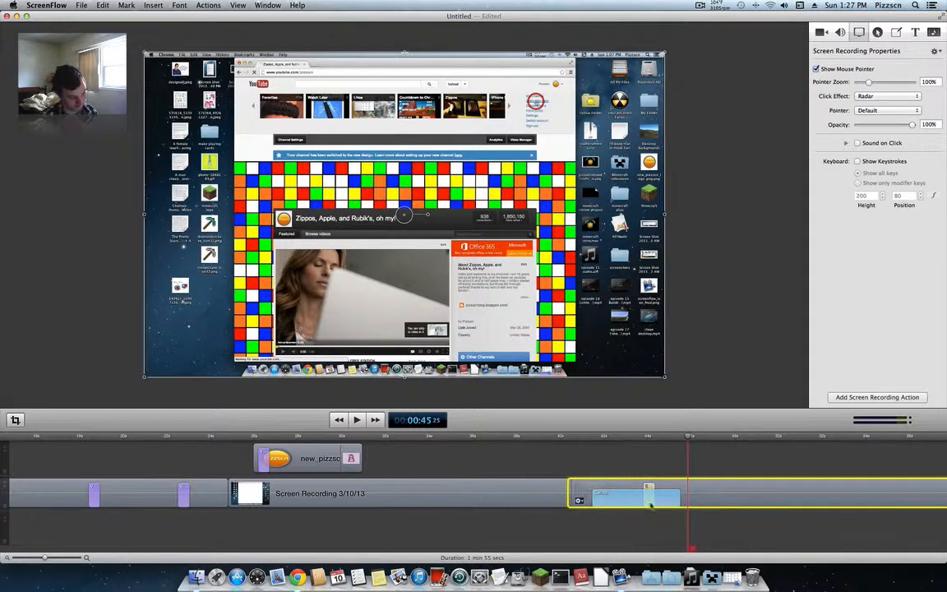
Extend the callout's end to about 46.5 seconds on the timeline and play it back from 0:43:24
{"action": "left_click_drag", "start_coordinate": [678, 498], "coordinate": [702, 498]}
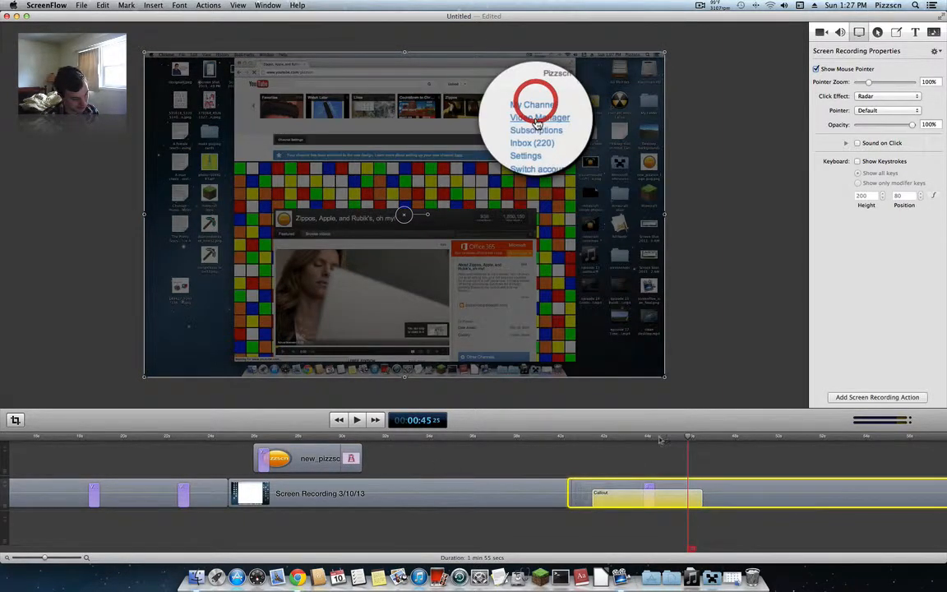
{"action": "left_click", "coordinate": [650, 442]}
{"action": "left_click", "coordinate": [644, 437]}
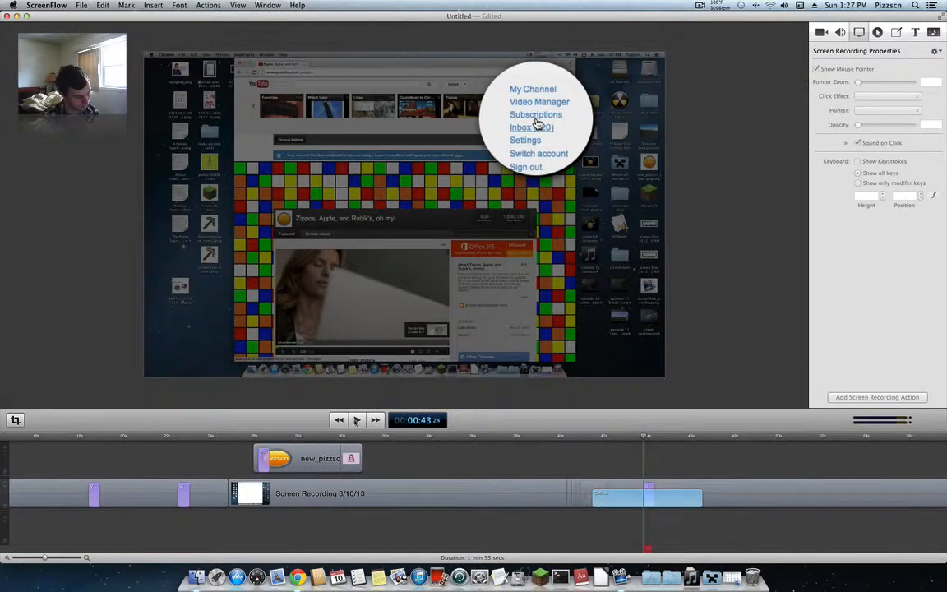
{"action": "key", "text": "space"}
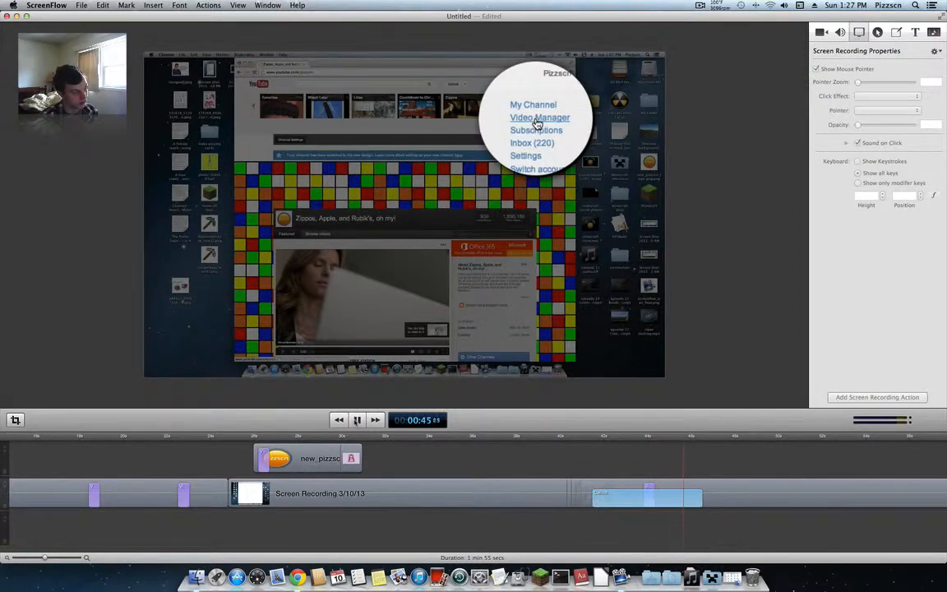
{"action": "key", "text": "space"}
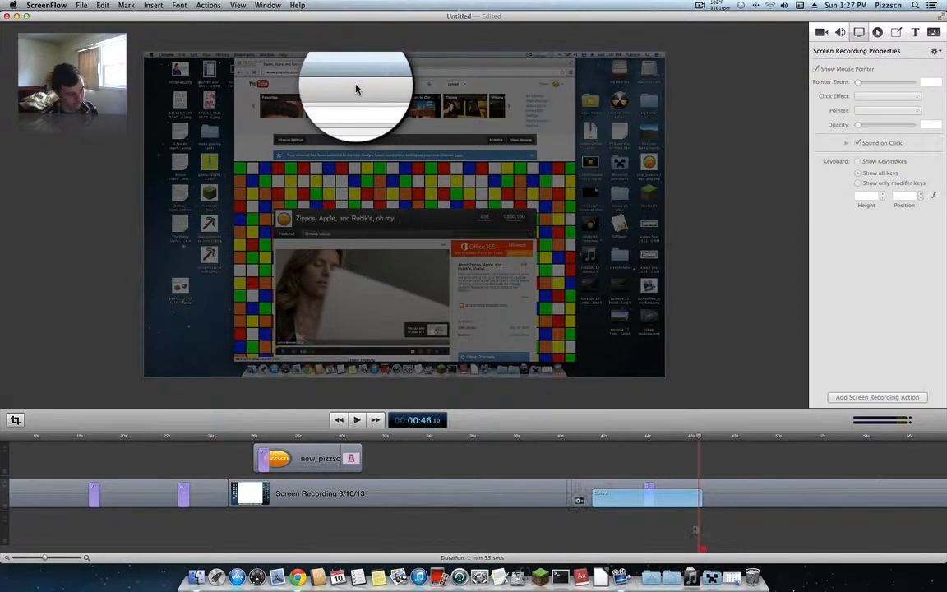
Trim the callout's end back to the playhead at 0:46:10 and preview its ending
{"action": "left_click", "coordinate": [697, 499]}
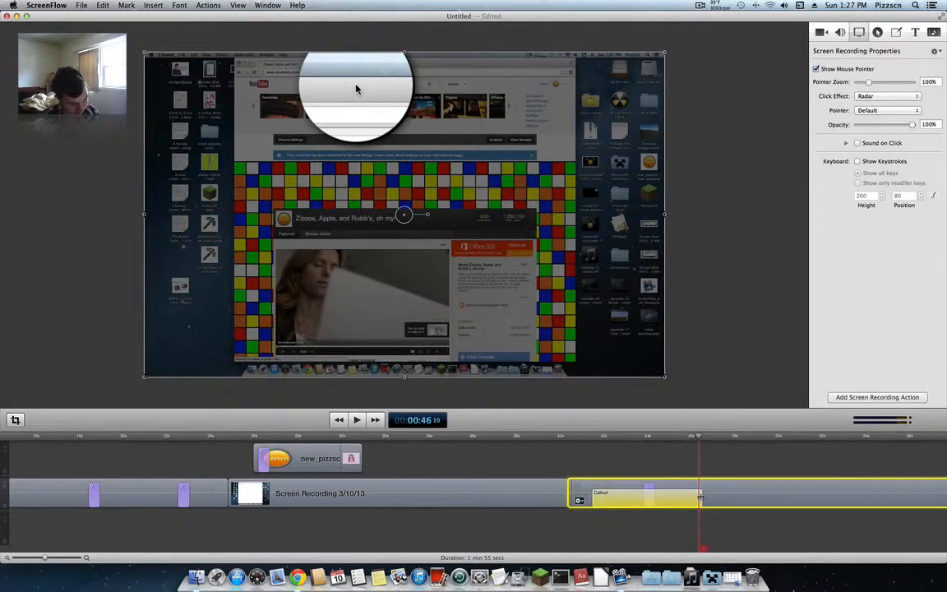
{"action": "left_click_drag", "start_coordinate": [700, 496], "coordinate": [696, 497]}
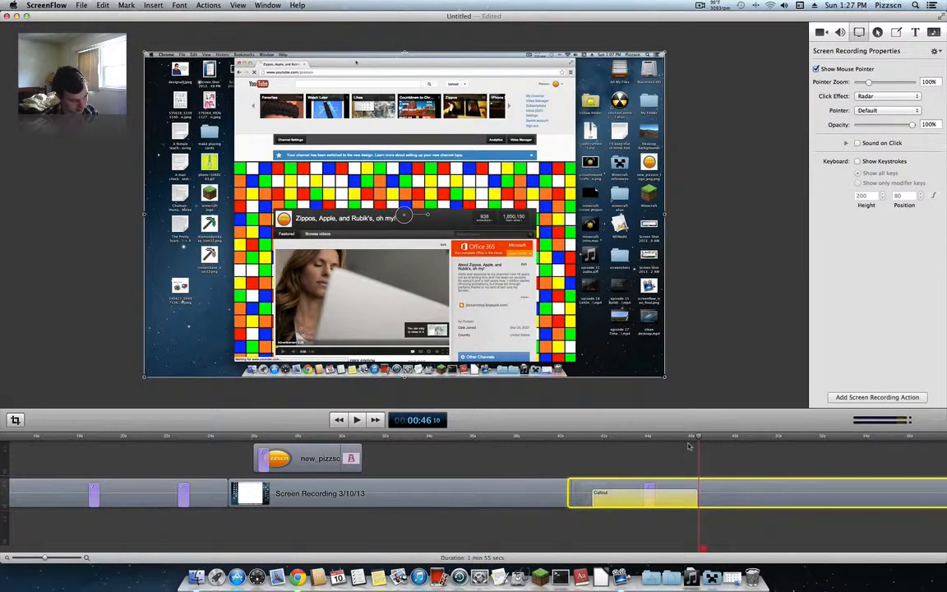
{"action": "left_click", "coordinate": [678, 437]}
{"action": "left_click", "coordinate": [355, 420]}
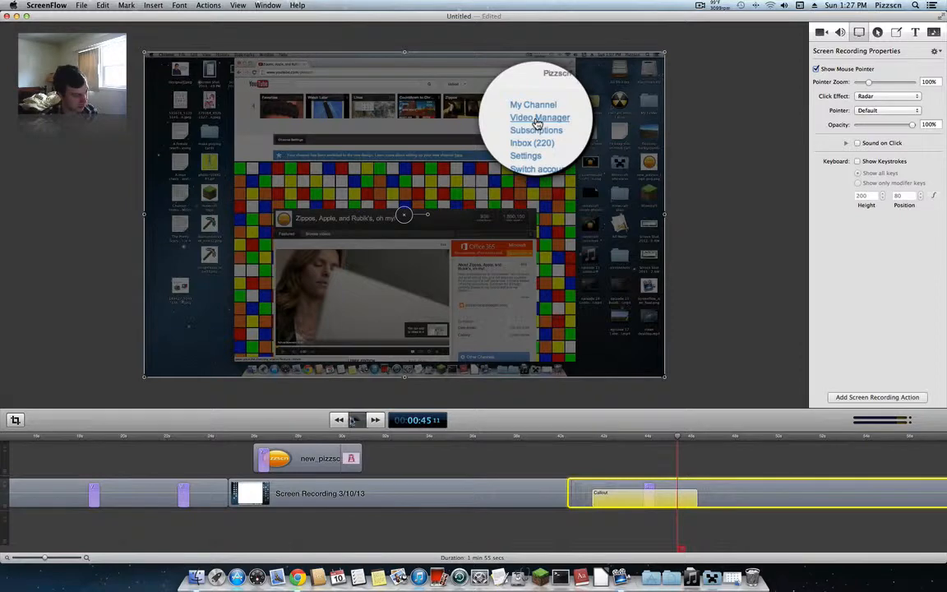
{"action": "left_click", "coordinate": [355, 420]}
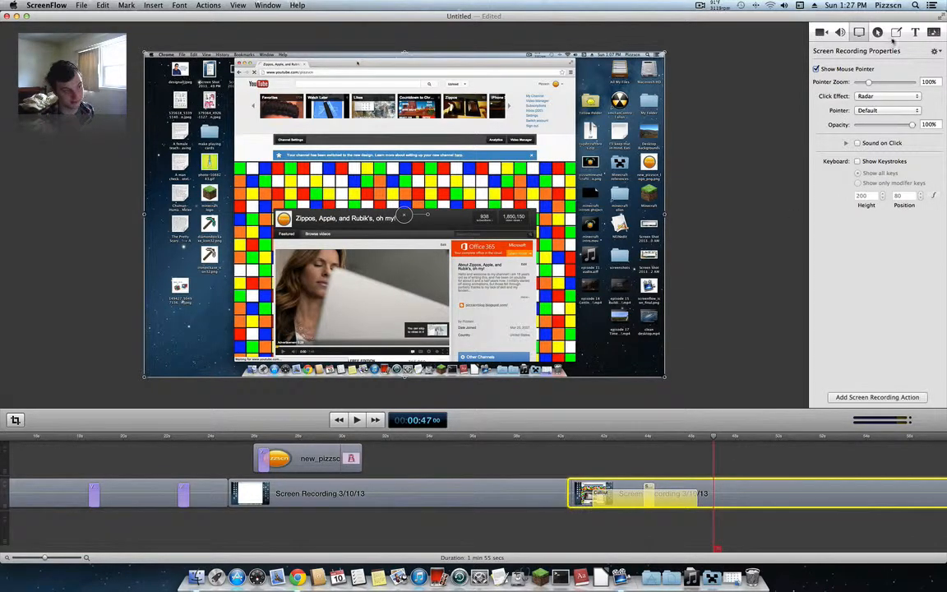
Set the callout's build out duration to 0.2 s and play the recording from just before the callout ends
{"action": "left_click", "coordinate": [895, 33]}
{"action": "left_click", "coordinate": [876, 32]}
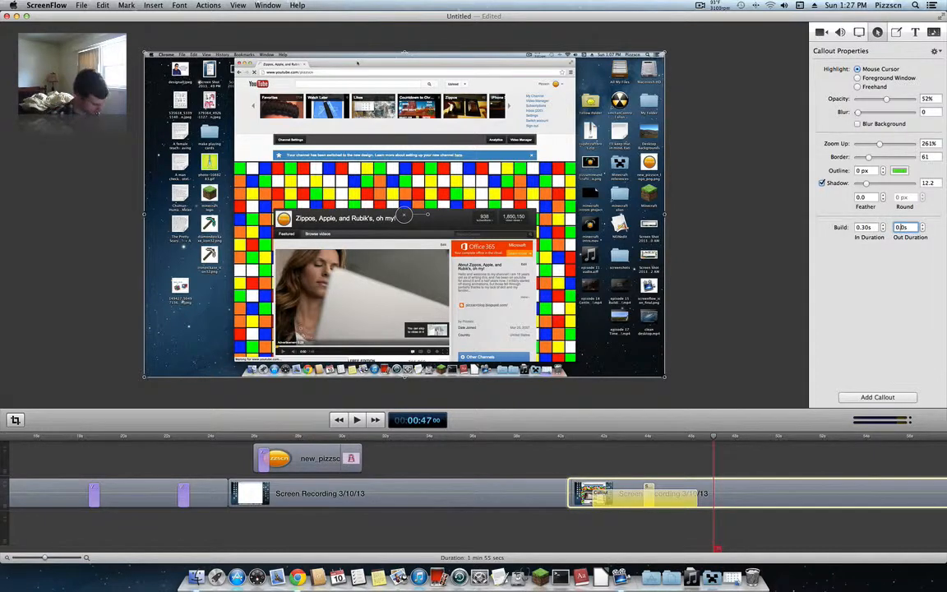
{"action": "type", "text": "0.2"}
{"action": "key", "text": "Return"}
{"action": "left_click", "coordinate": [683, 443]}
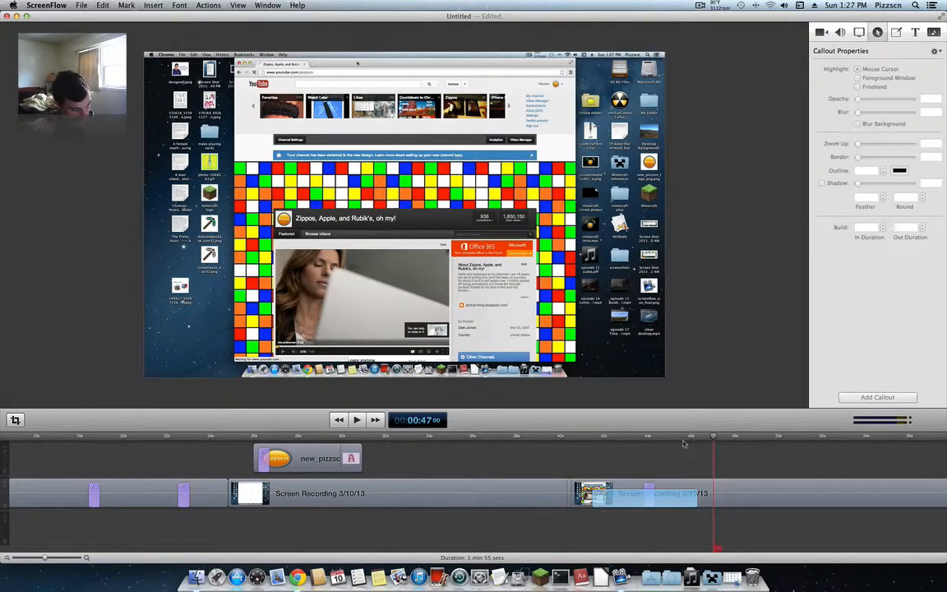
{"action": "left_click", "coordinate": [669, 437]}
{"action": "key", "text": "space"}
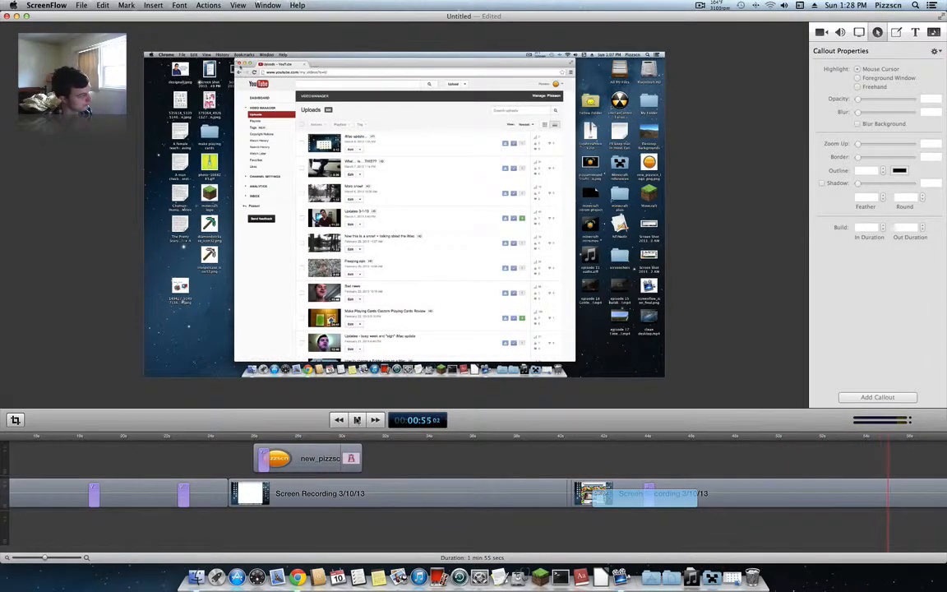
Add a mouse cursor callout at 0:54:23 on the second clip with a blurred background, 230% zoom and a border of 50
{"action": "left_click", "coordinate": [881, 439]}
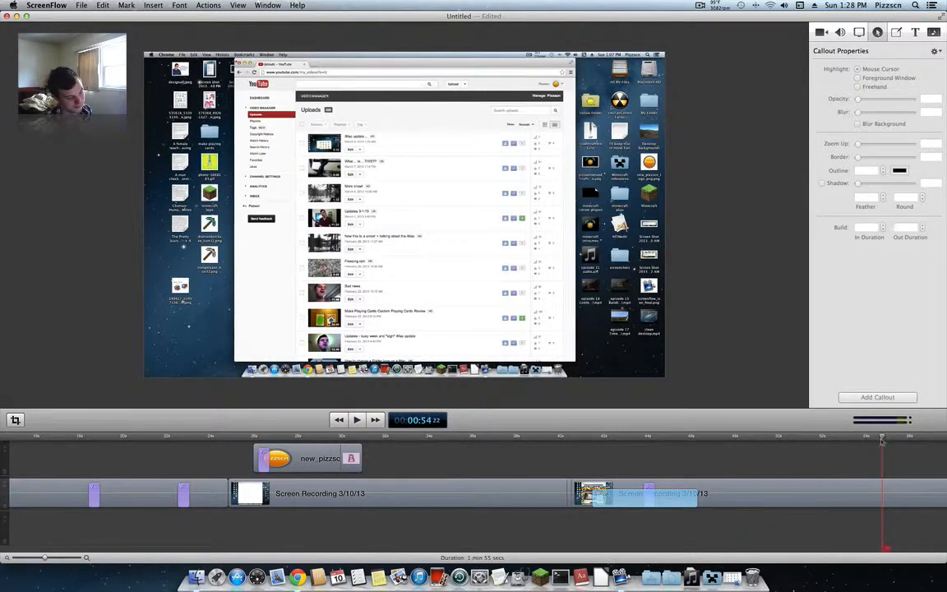
{"action": "left_click", "coordinate": [894, 33]}
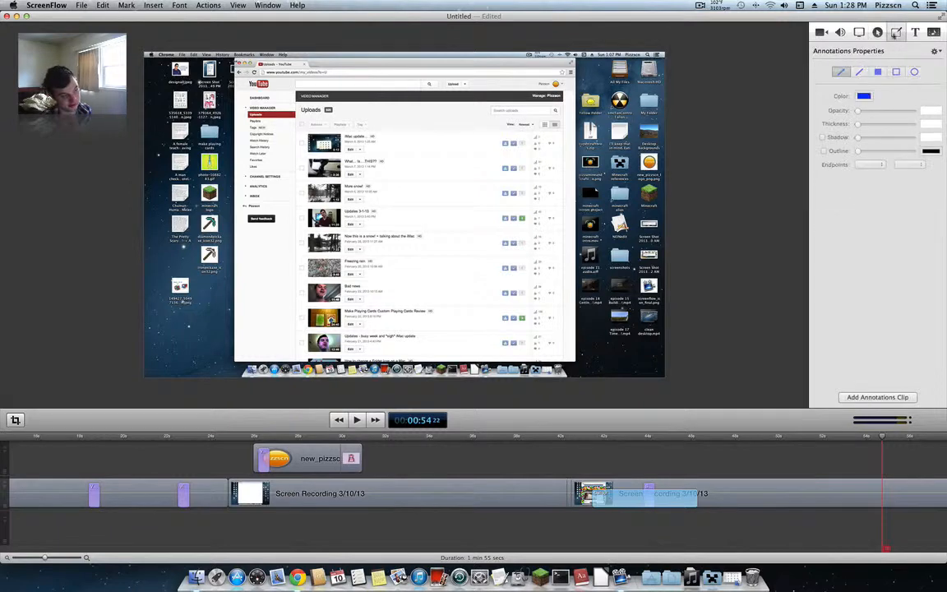
{"action": "left_click", "coordinate": [875, 34]}
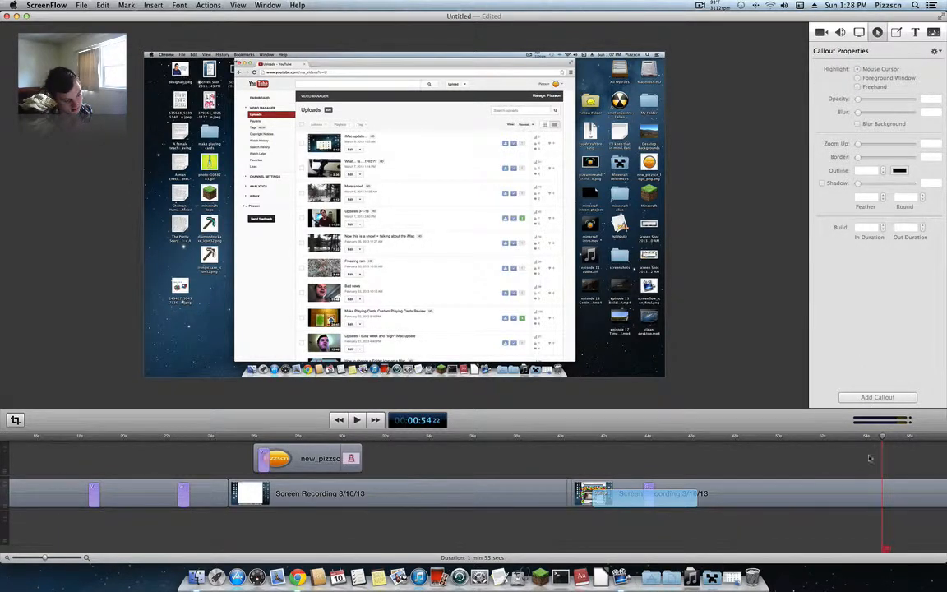
{"action": "left_click", "coordinate": [867, 491]}
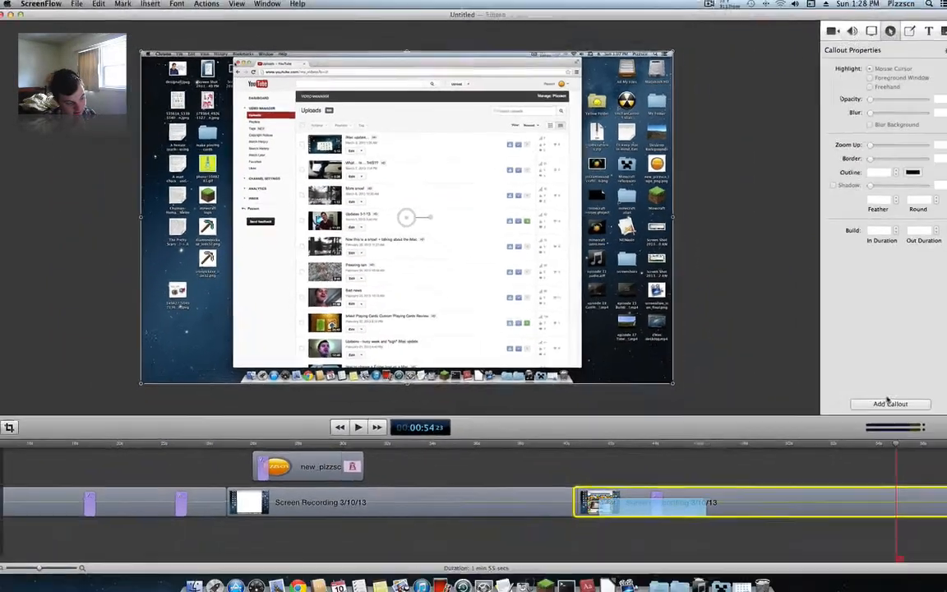
{"action": "left_click", "coordinate": [877, 397]}
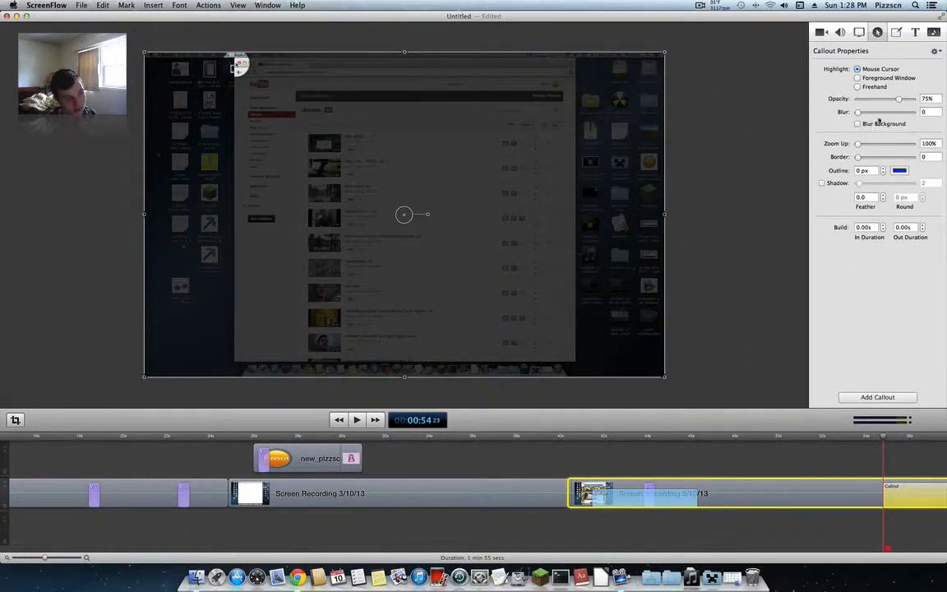
{"action": "mouse_move", "coordinate": [858, 143]}
{"action": "left_mouse_down"}
{"action": "mouse_move", "coordinate": [876, 144]}
{"action": "mouse_move", "coordinate": [867, 160]}
{"action": "left_mouse_up"}
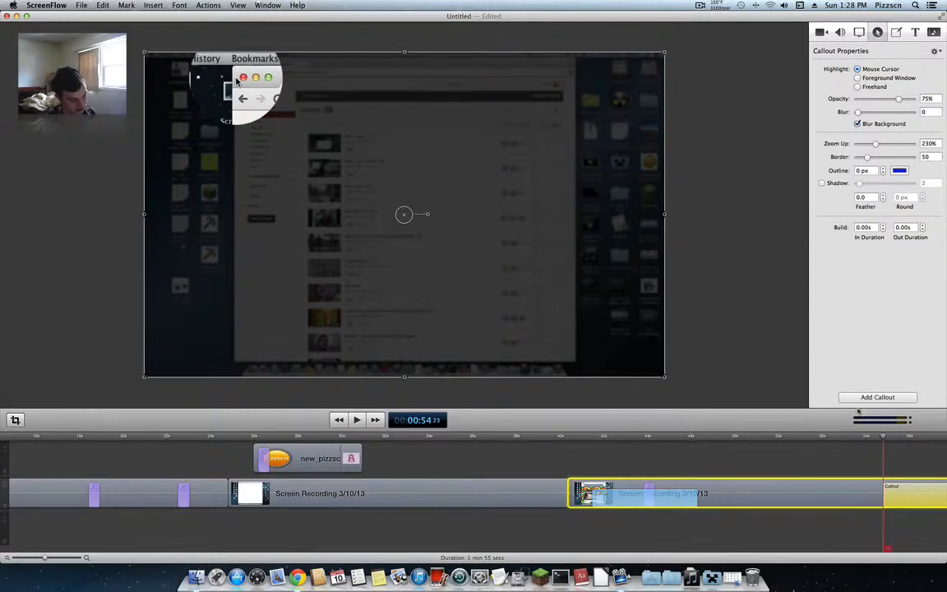
Set the new callout's build durations to 0.3 s in and 0.2 s out, and preview it from 0:54:10
{"action": "left_click", "coordinate": [864, 228]}
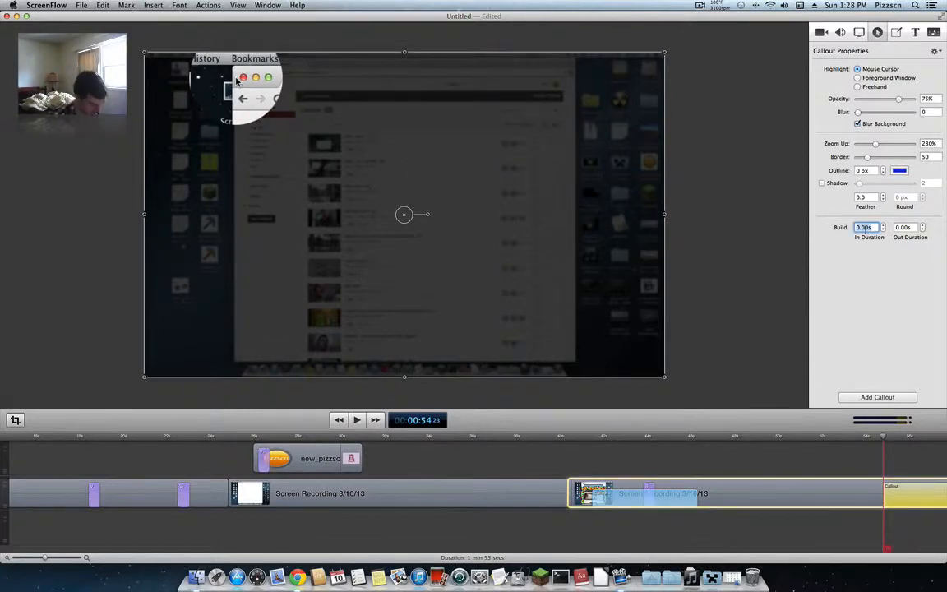
{"action": "type", "text": "0.3"}
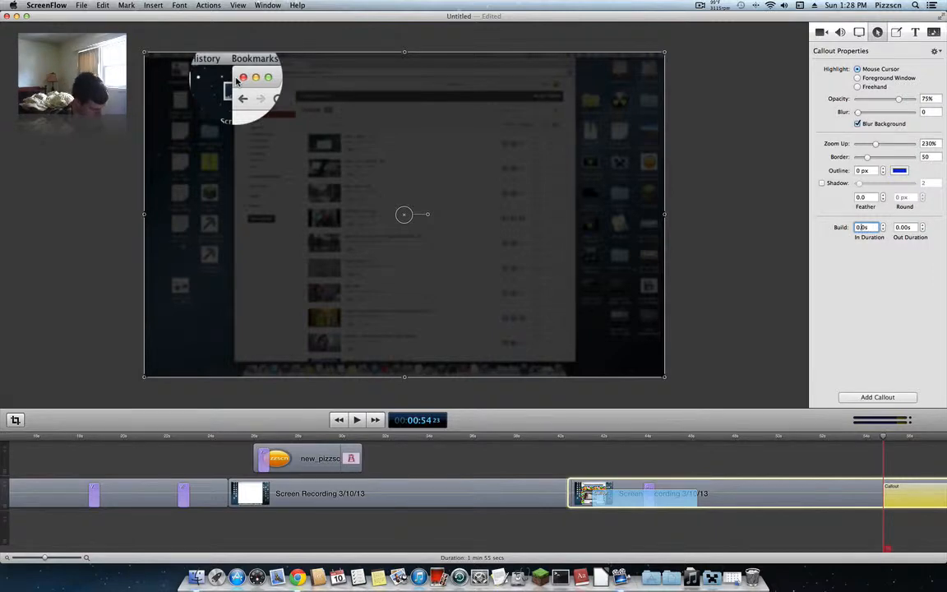
{"action": "key", "text": "Return"}
{"action": "left_click", "coordinate": [903, 228]}
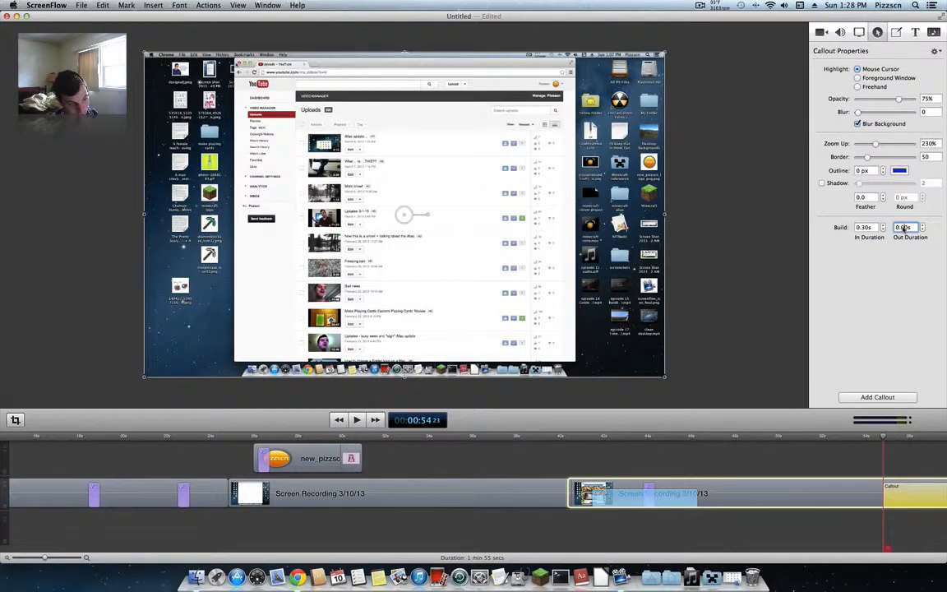
{"action": "type", "text": "0.2"}
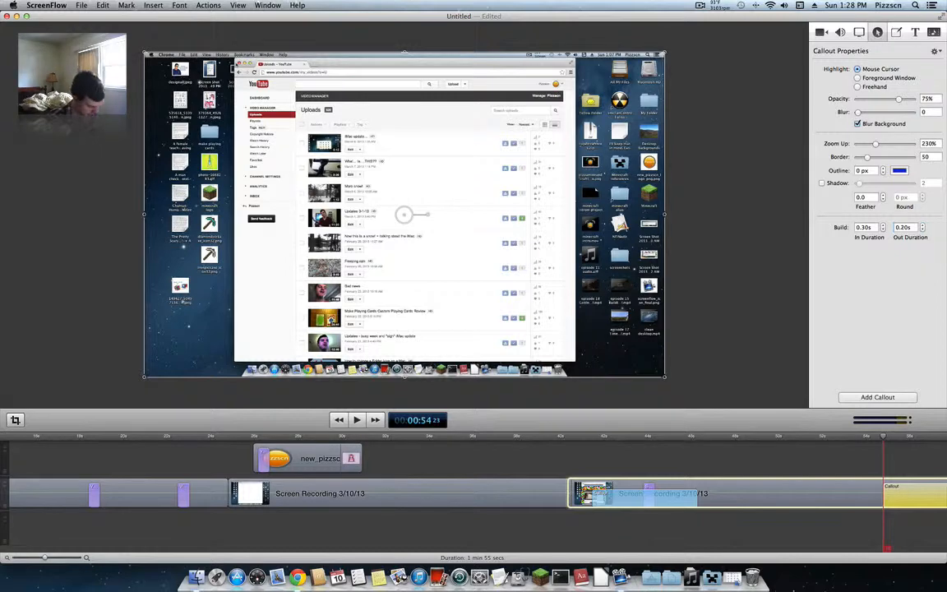
{"action": "key", "text": "Return"}
{"action": "left_click", "coordinate": [873, 437]}
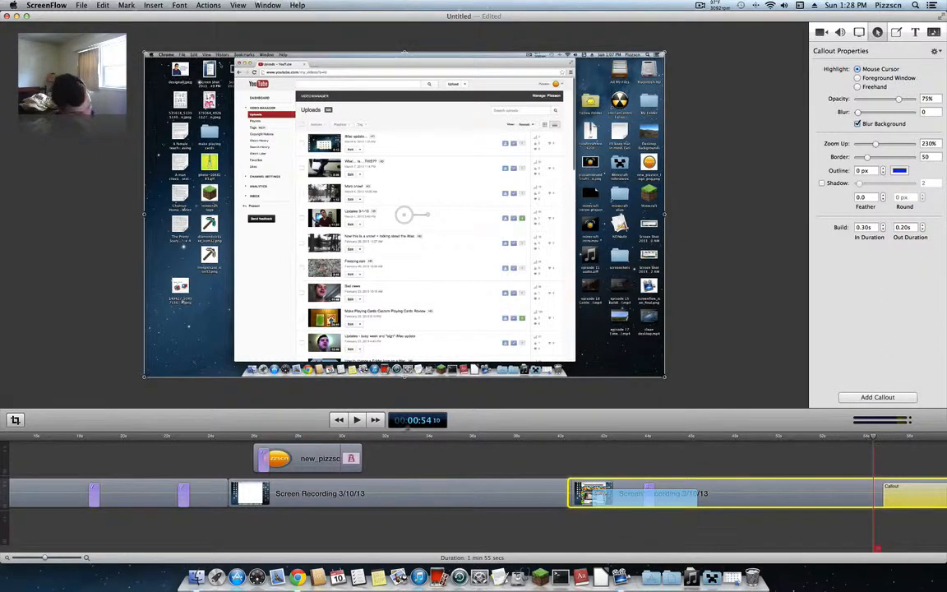
{"action": "left_click", "coordinate": [354, 420]}
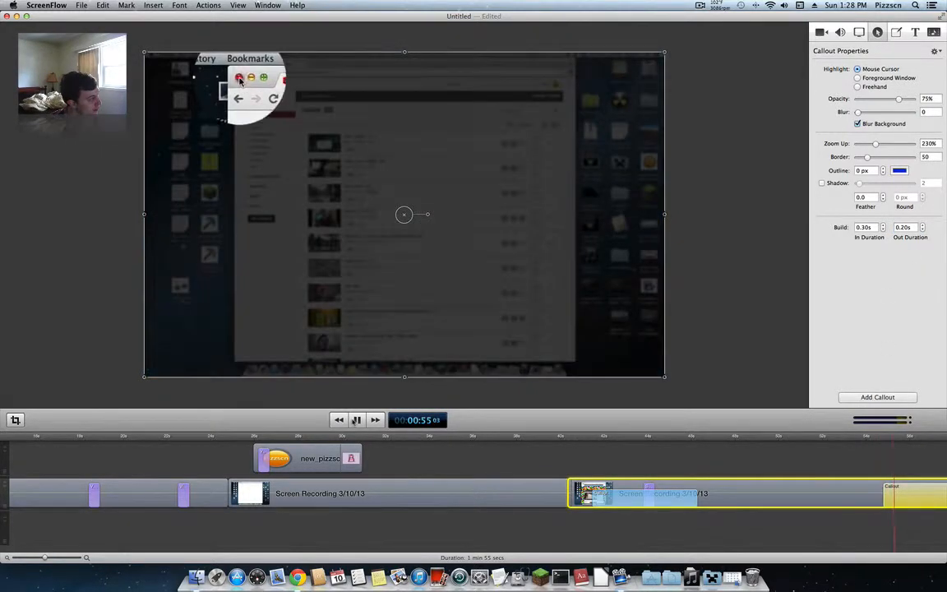
{"action": "left_click", "coordinate": [353, 420]}
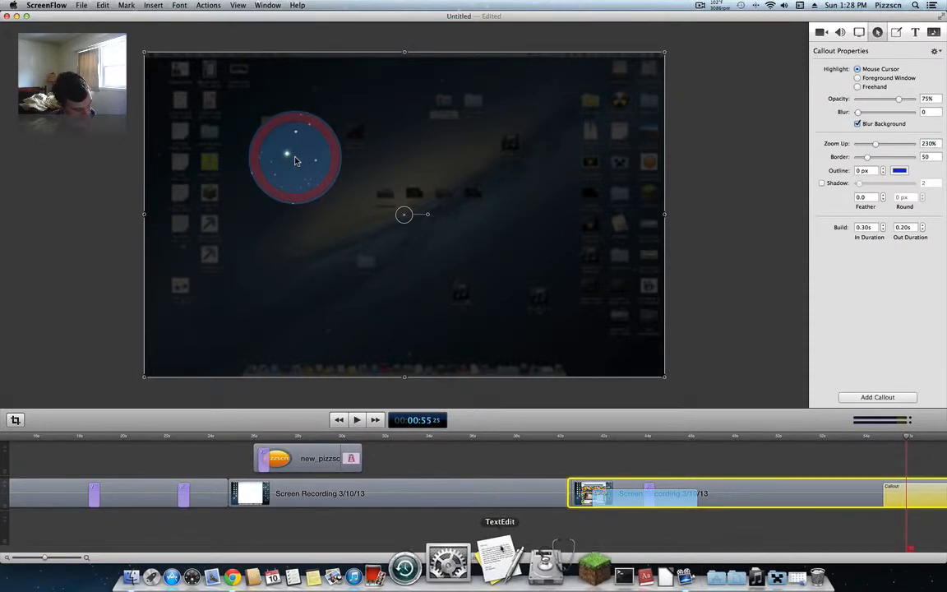
Shorten the new callout to a duration of 1.0 s, ending at the playhead
{"action": "scroll", "coordinate": [535, 521], "scroll_direction": "right", "scroll_amount": 3}
{"action": "scroll", "coordinate": [535, 523], "scroll_direction": "right", "scroll_amount": 1}
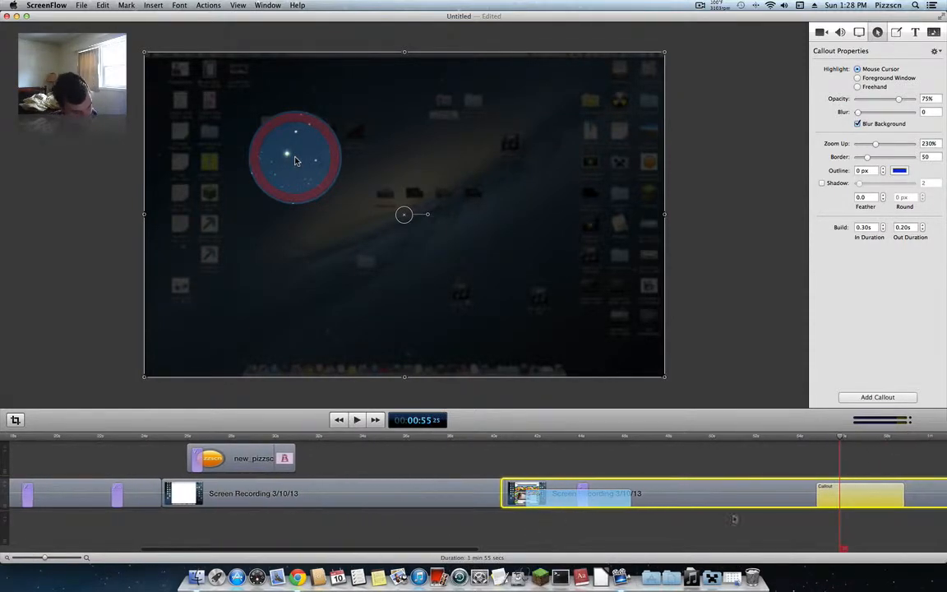
{"action": "left_click_drag", "start_coordinate": [902, 497], "coordinate": [839, 498]}
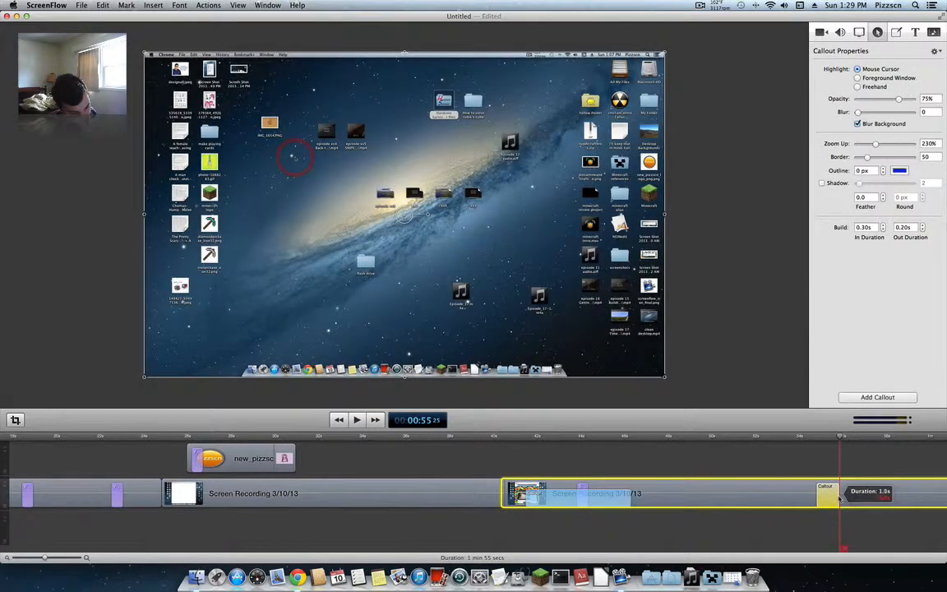
Add a screen recording action at 0:46:26 on the second clip with click effect None, and preview the recording from 0:43:04
{"action": "left_click", "coordinate": [644, 445]}
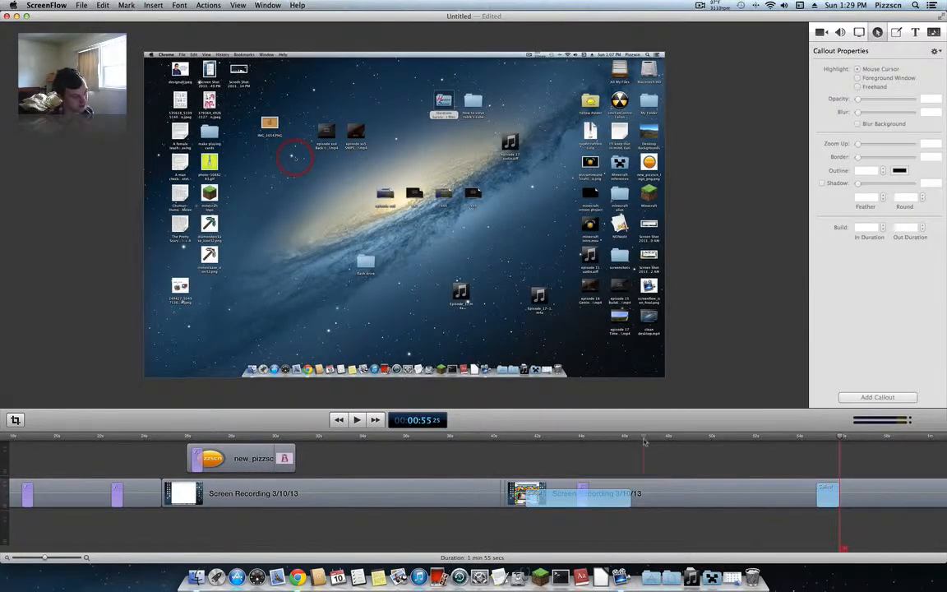
{"action": "left_click", "coordinate": [644, 439]}
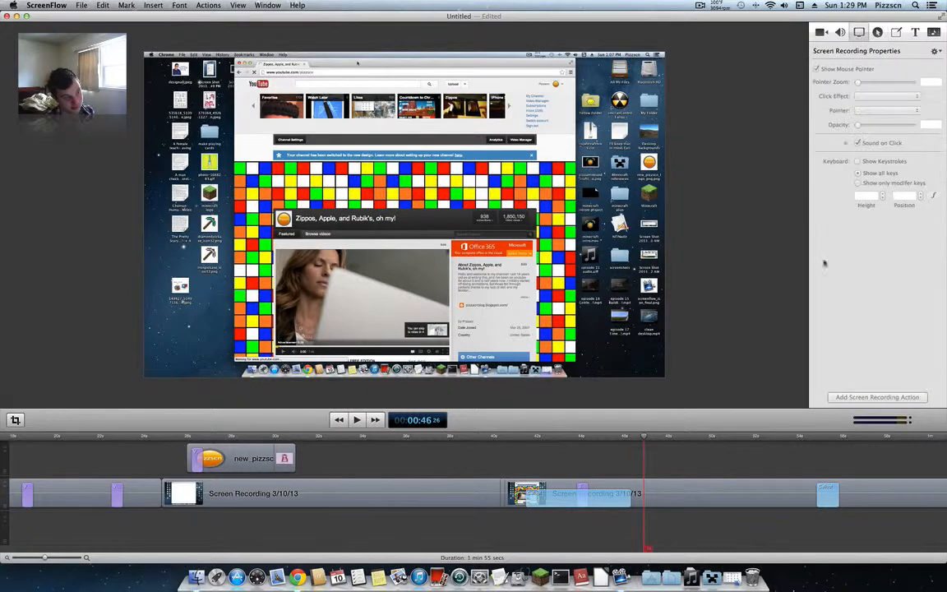
{"action": "left_click", "coordinate": [729, 497]}
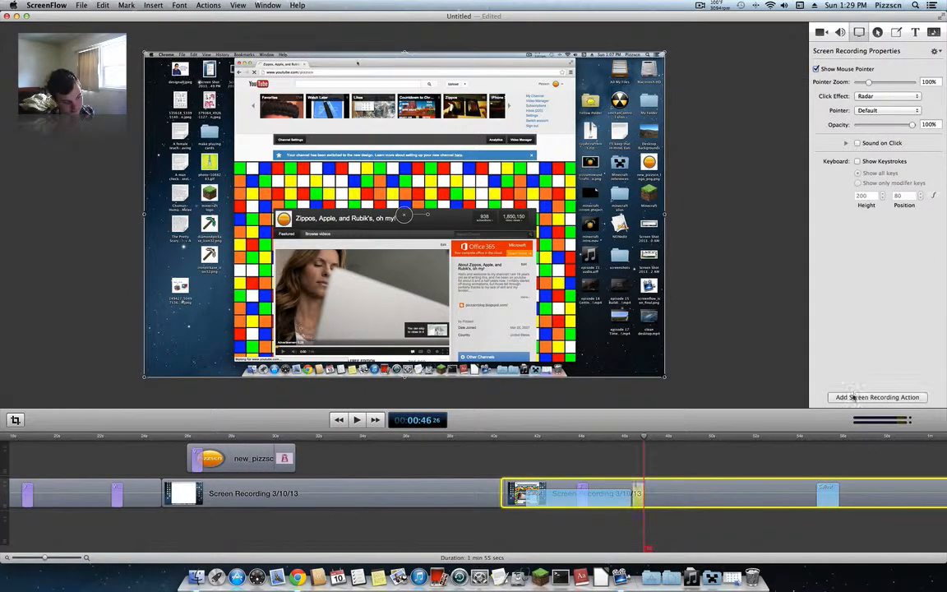
{"action": "left_click", "coordinate": [884, 96]}
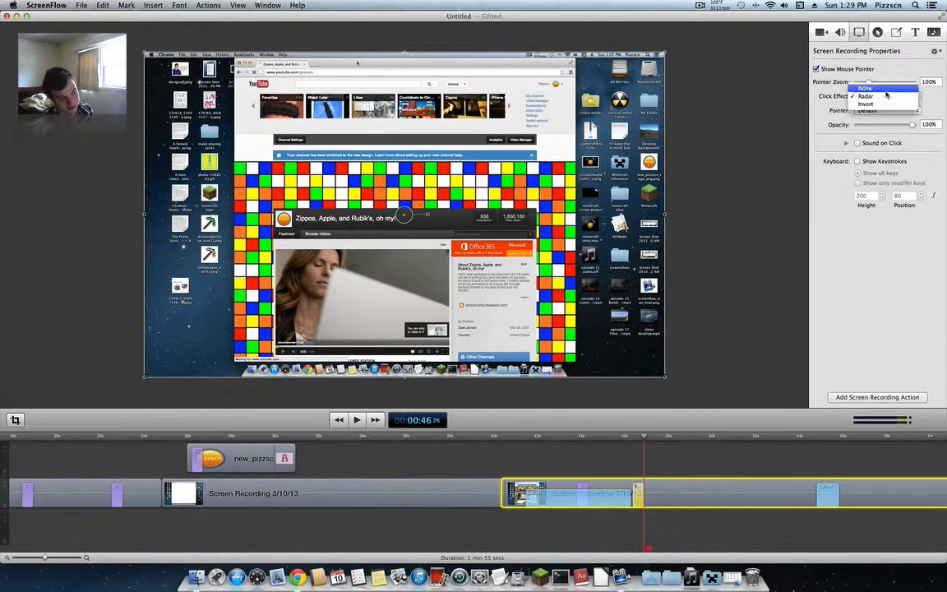
{"action": "left_click", "coordinate": [865, 88]}
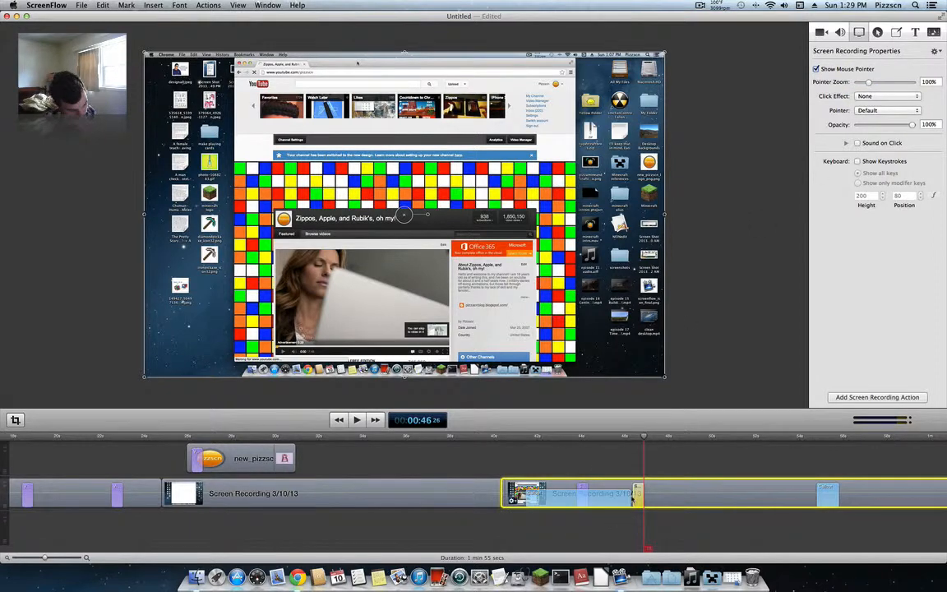
{"action": "left_click", "coordinate": [575, 444]}
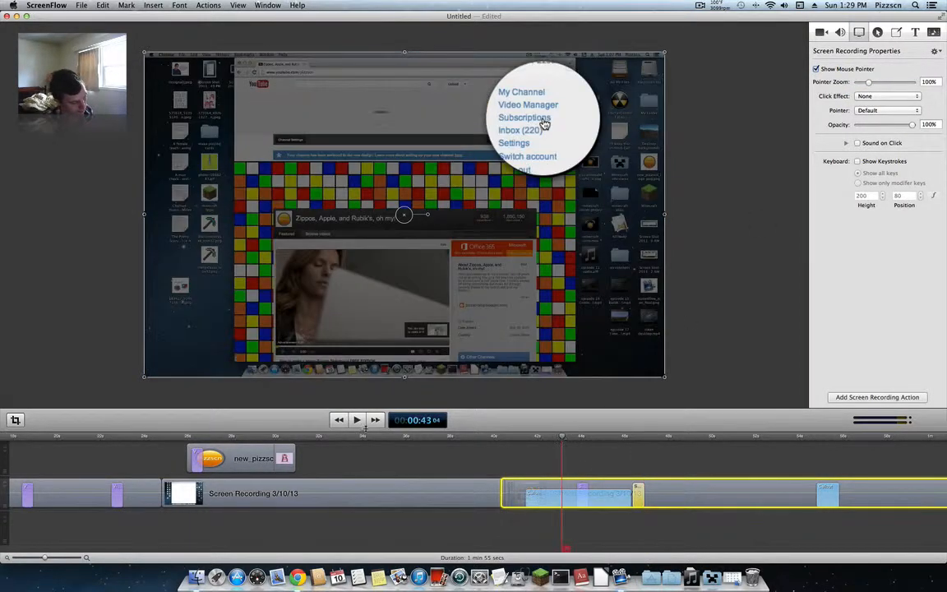
{"action": "key", "text": "space"}
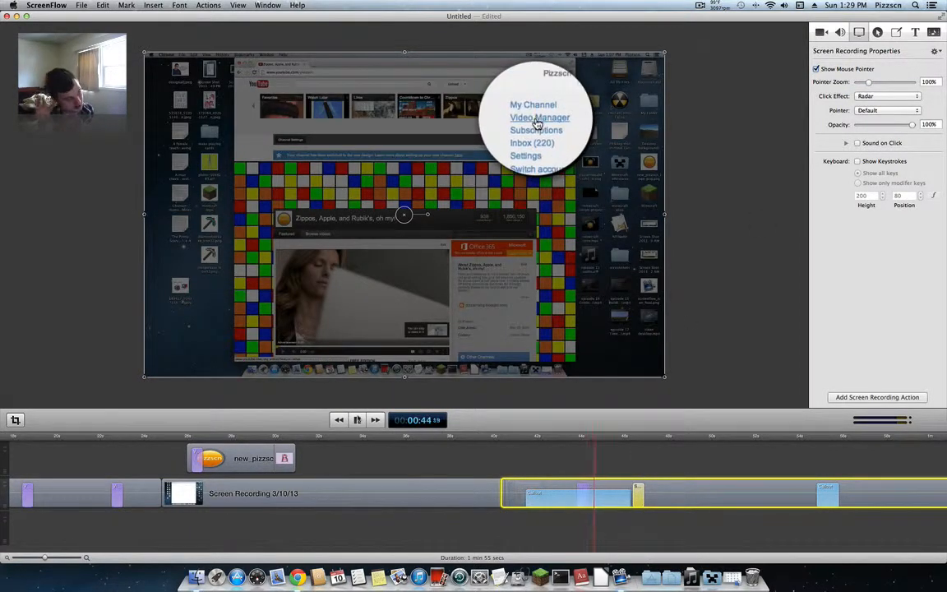
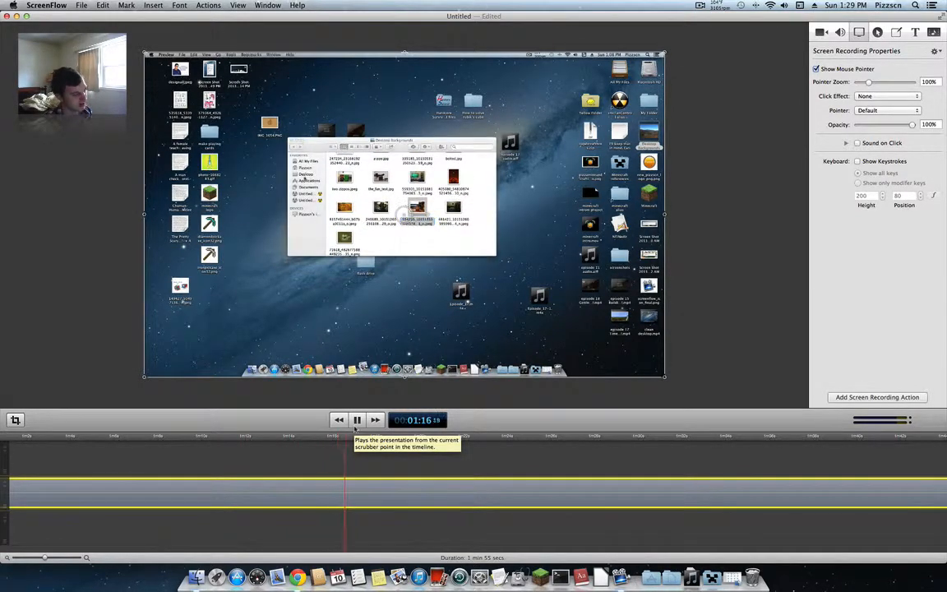
{"action": "left_click", "coordinate": [354, 427]}
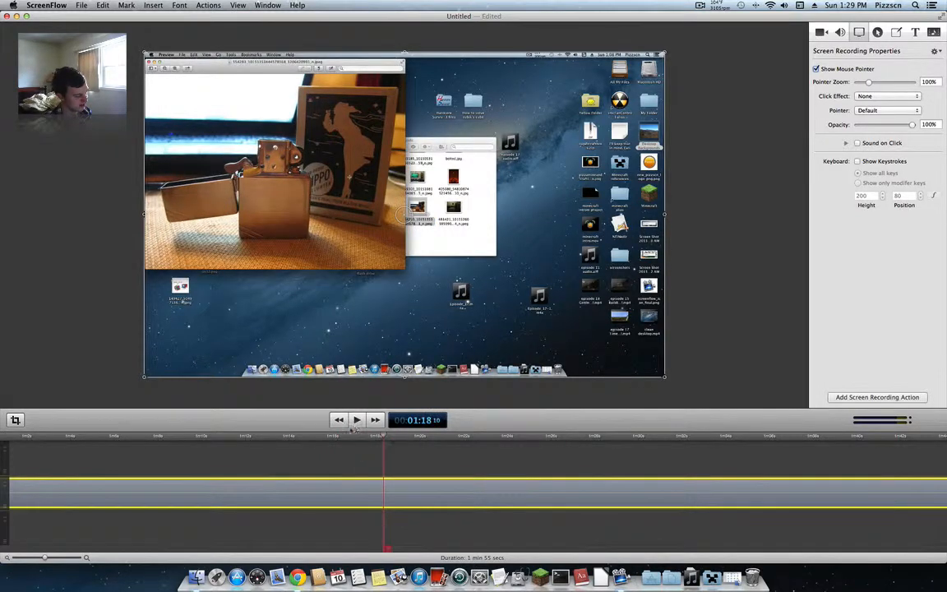
{"action": "left_click", "coordinate": [350, 437]}
{"action": "left_click_drag", "start_coordinate": [350, 436], "coordinate": [364, 436]}
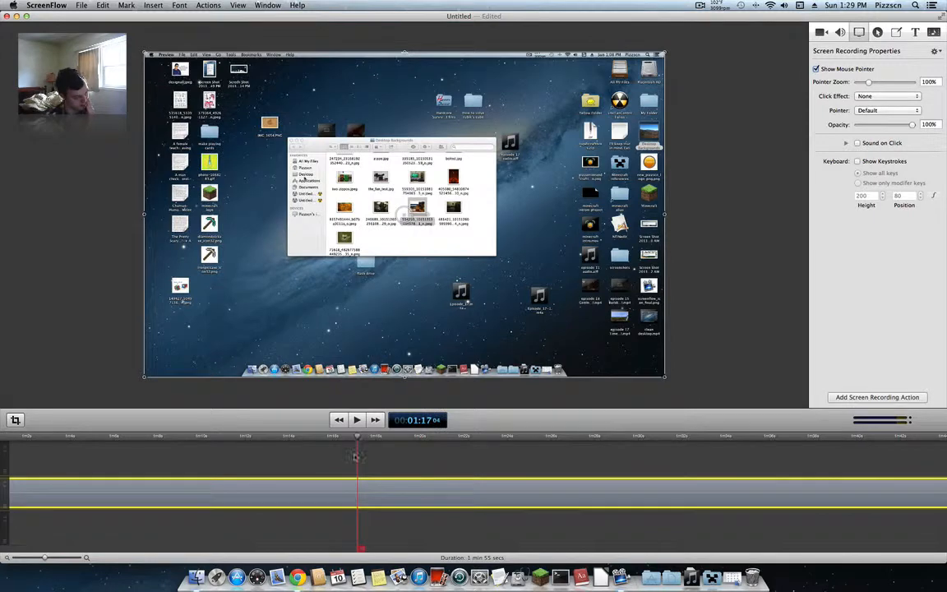
{"action": "right_click", "coordinate": [383, 492]}
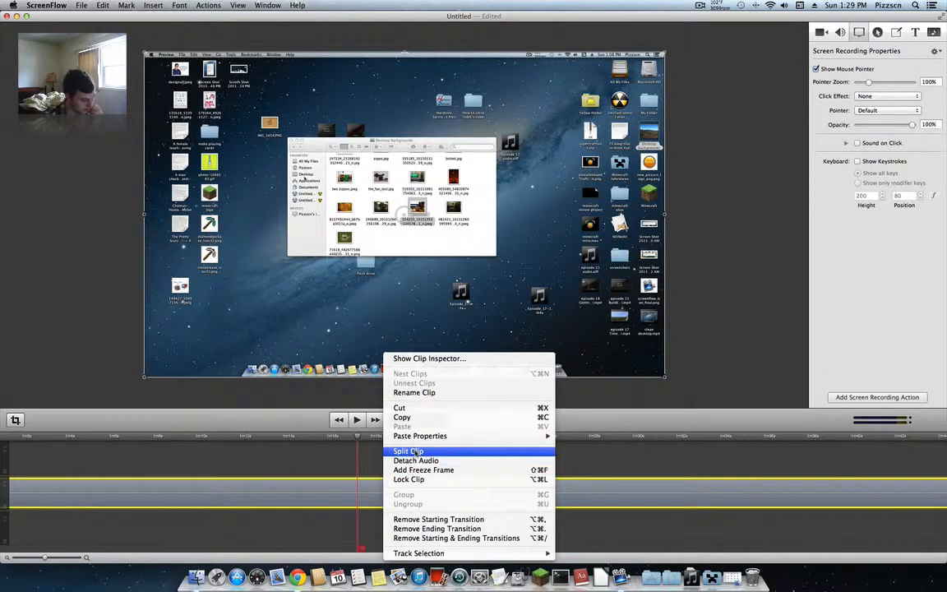
{"action": "left_click", "coordinate": [409, 450]}
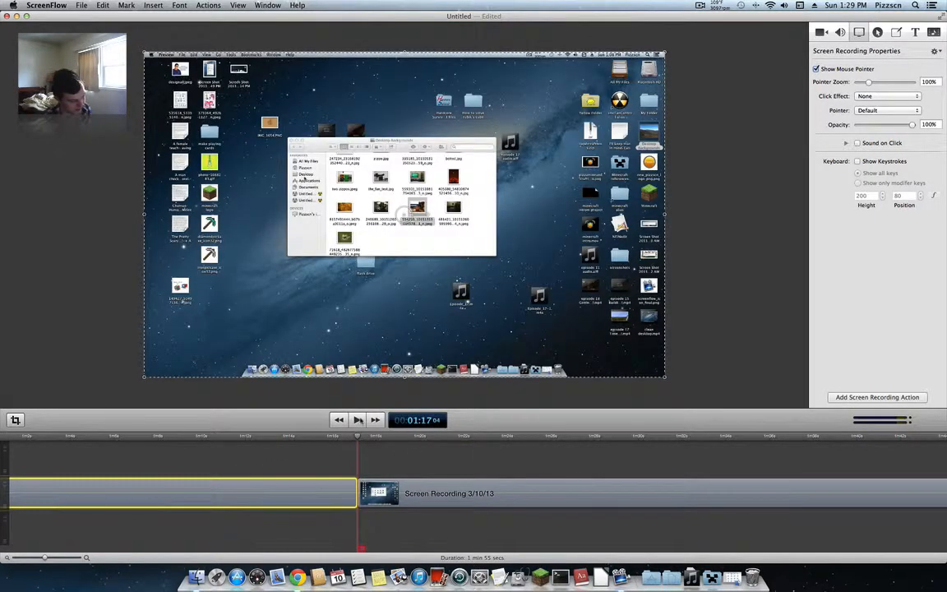
{"action": "left_click", "coordinate": [356, 420]}
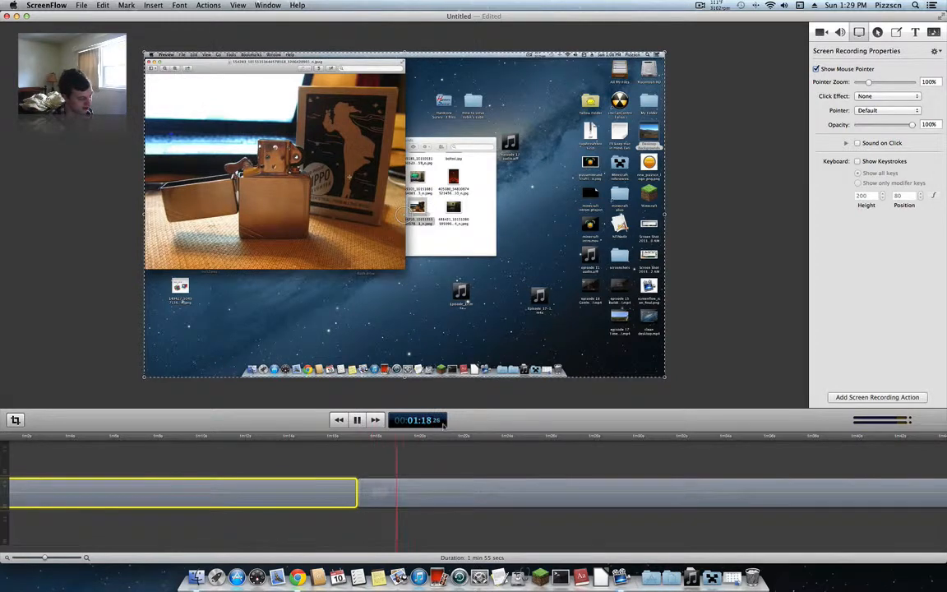
{"action": "left_click", "coordinate": [357, 420]}
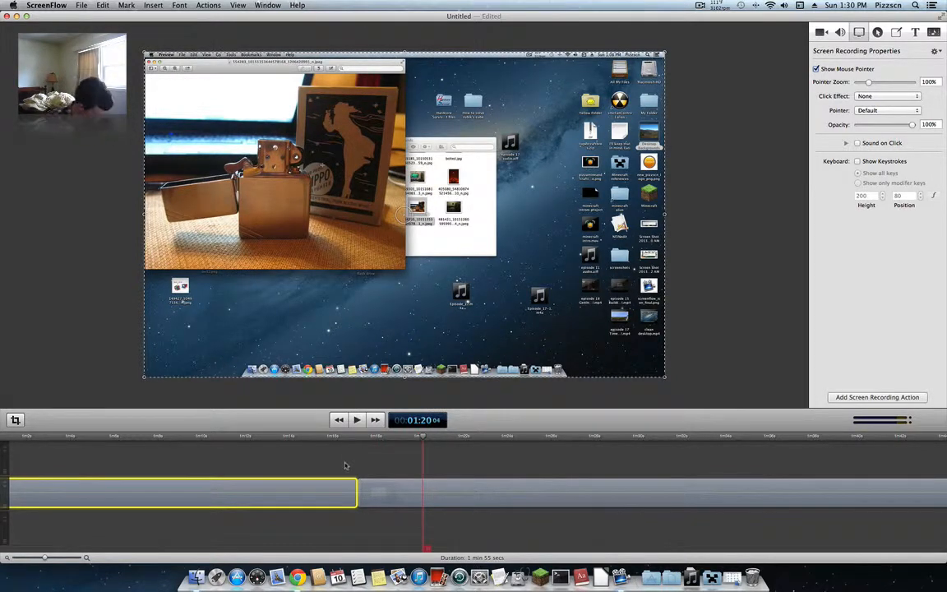
{"action": "key", "text": "super+z"}
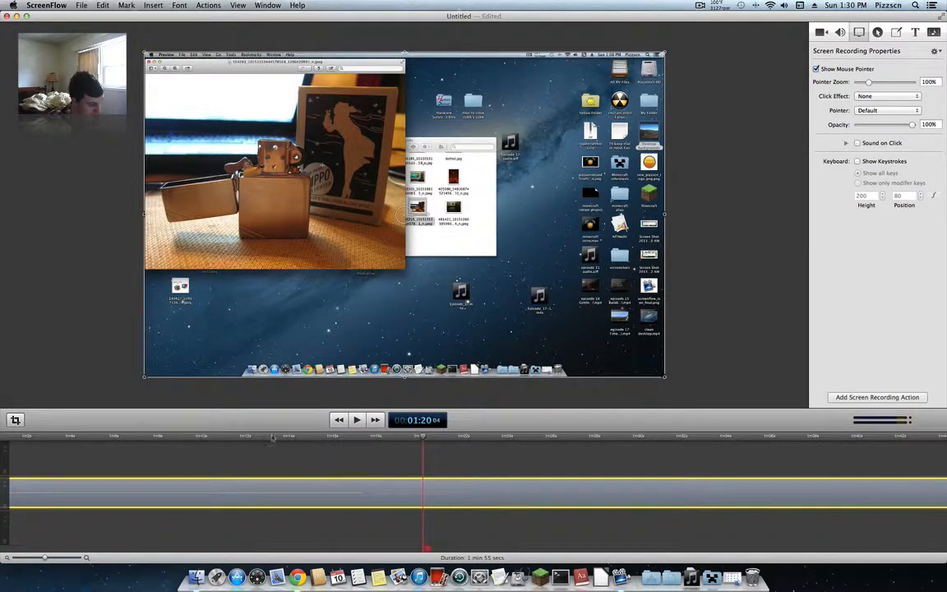
Split the clip at 1:15:03, just before the image in the Desktop Backgrounds folder is opened
{"action": "left_click", "coordinate": [273, 437]}
{"action": "left_click", "coordinate": [356, 420]}
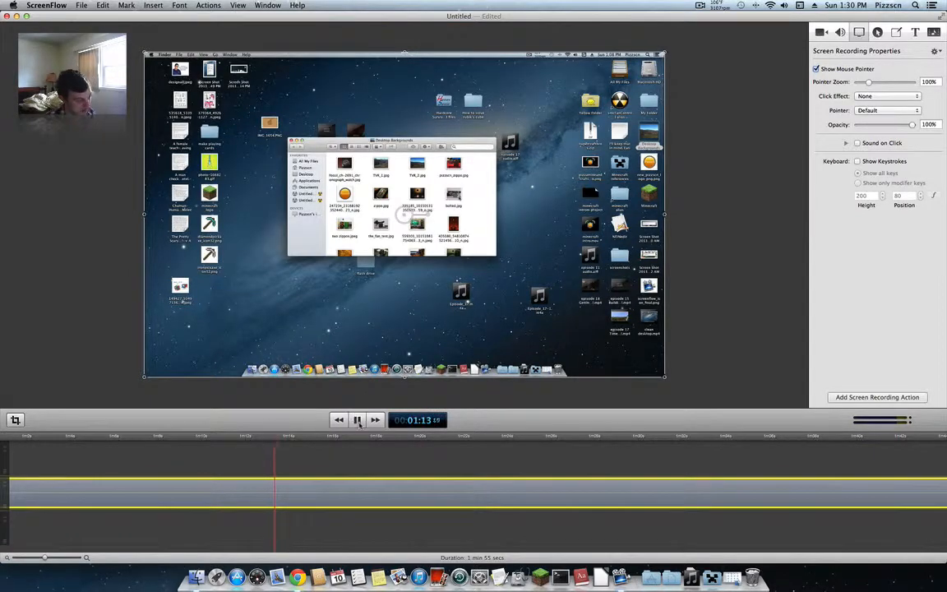
{"action": "left_click", "coordinate": [357, 420]}
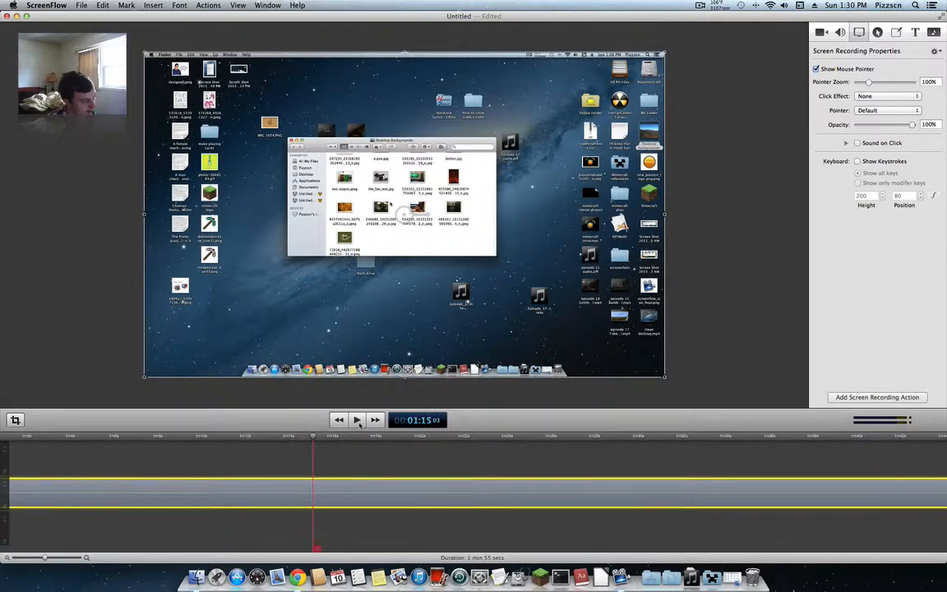
{"action": "right_click", "coordinate": [335, 491]}
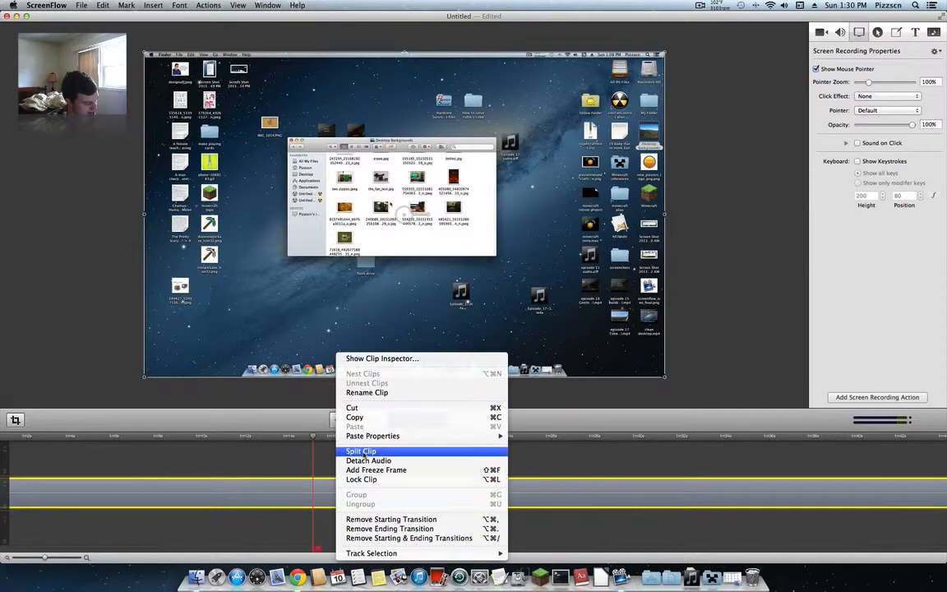
{"action": "left_click", "coordinate": [362, 452]}
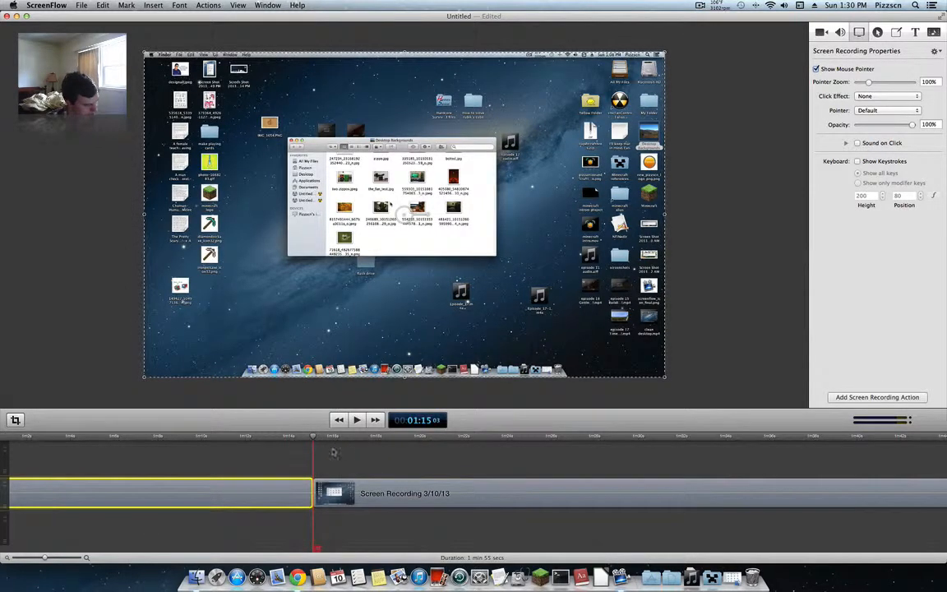
Find where the image preview has closed again and split the clip there, at 1:32:24
{"action": "left_click", "coordinate": [526, 441]}
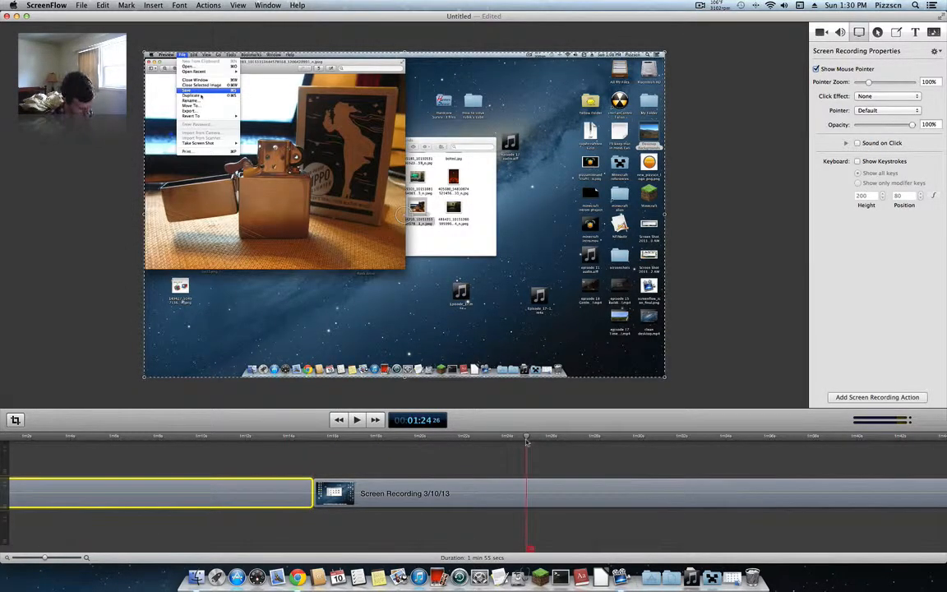
{"action": "left_click", "coordinate": [615, 440]}
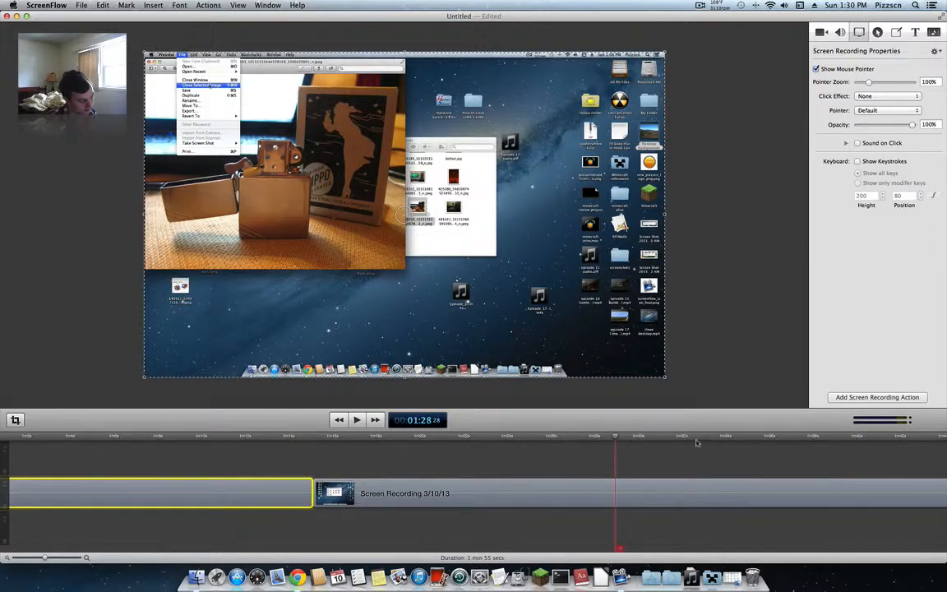
{"action": "left_click", "coordinate": [698, 439]}
{"action": "left_click", "coordinate": [675, 439]}
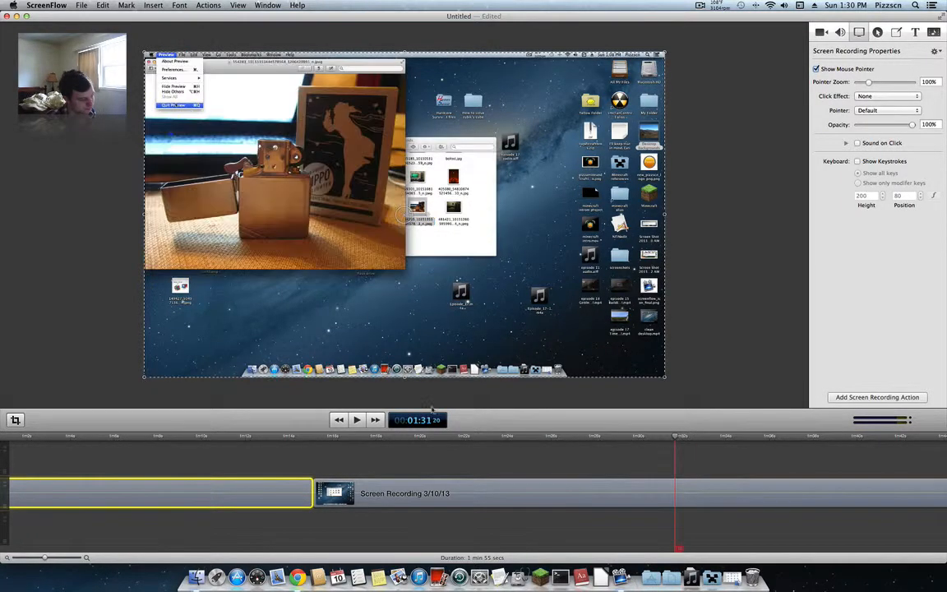
{"action": "left_click", "coordinate": [358, 420]}
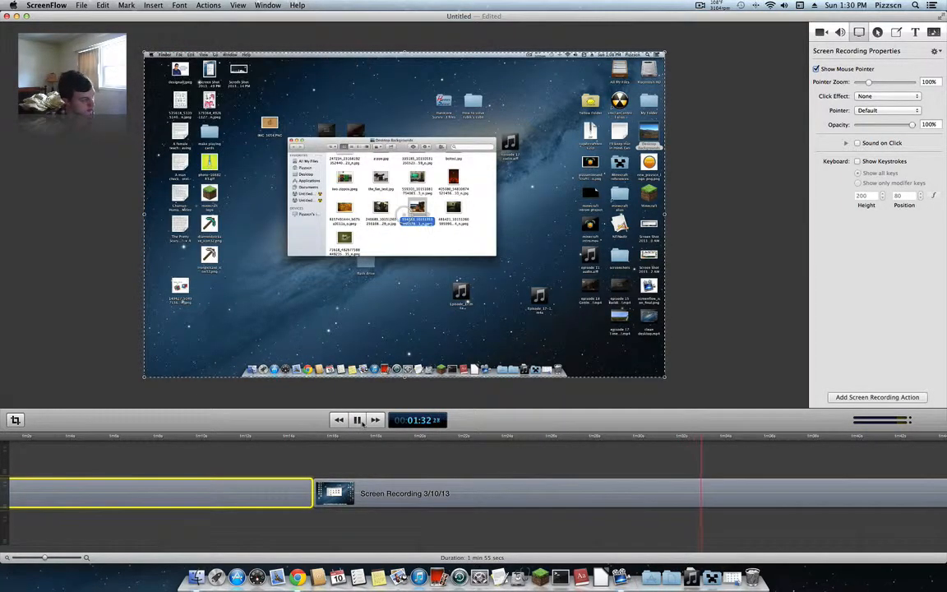
{"action": "left_click", "coordinate": [358, 420]}
{"action": "left_click", "coordinate": [700, 437]}
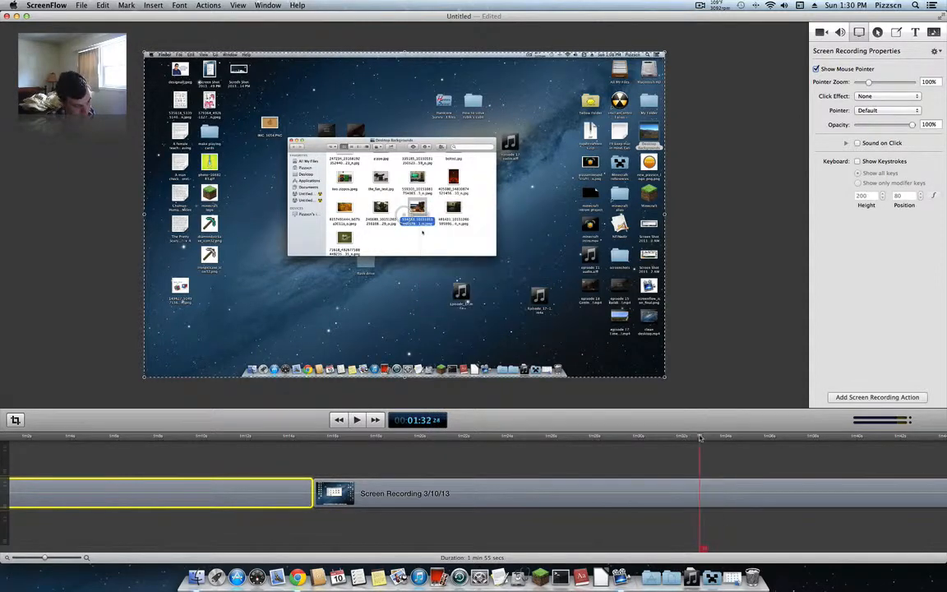
{"action": "right_click", "coordinate": [700, 439]}
{"action": "right_click", "coordinate": [685, 484]}
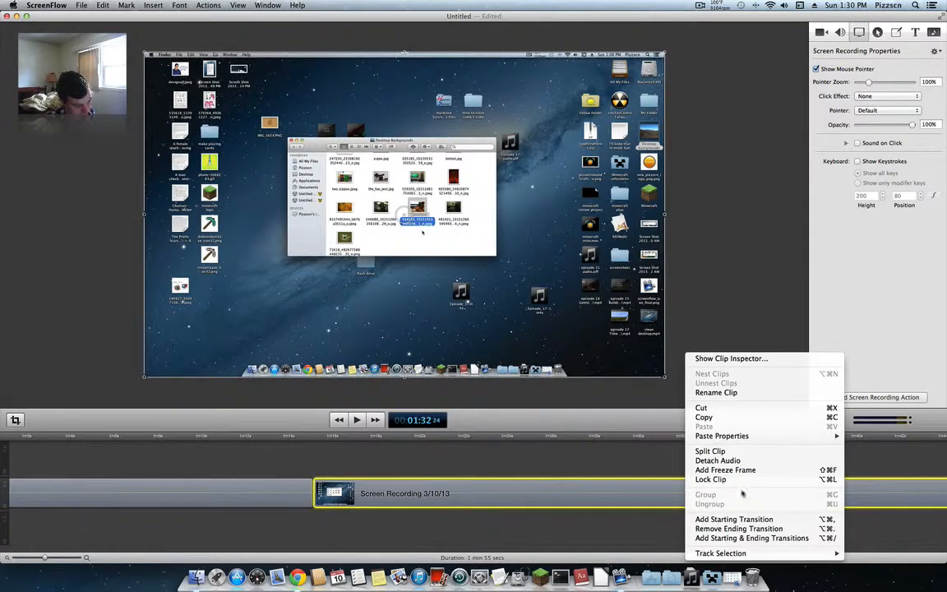
{"action": "left_click", "coordinate": [742, 453]}
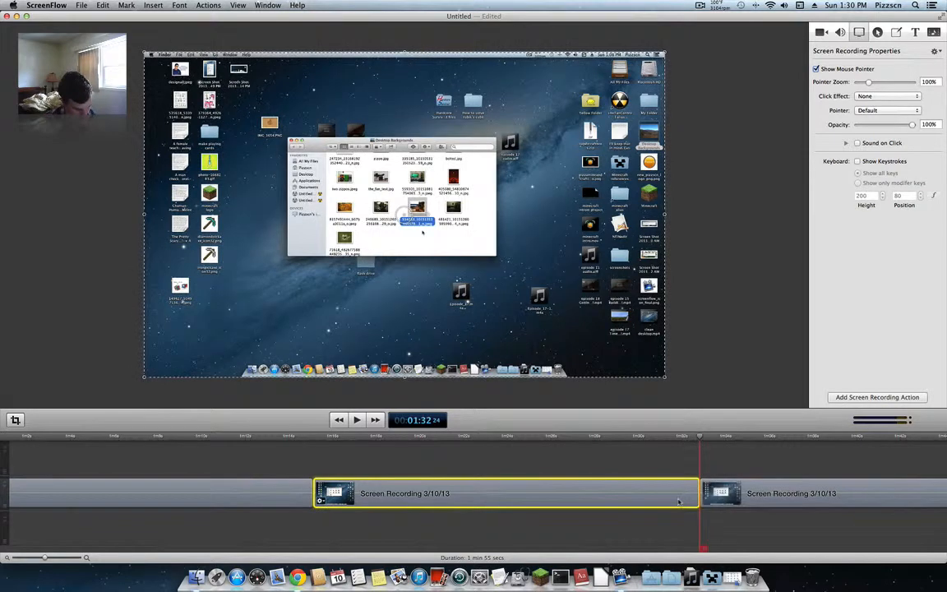
Delete the segment between the two splits and close the gap it leaves
{"action": "key", "text": "Delete"}
{"action": "right_click", "coordinate": [633, 502]}
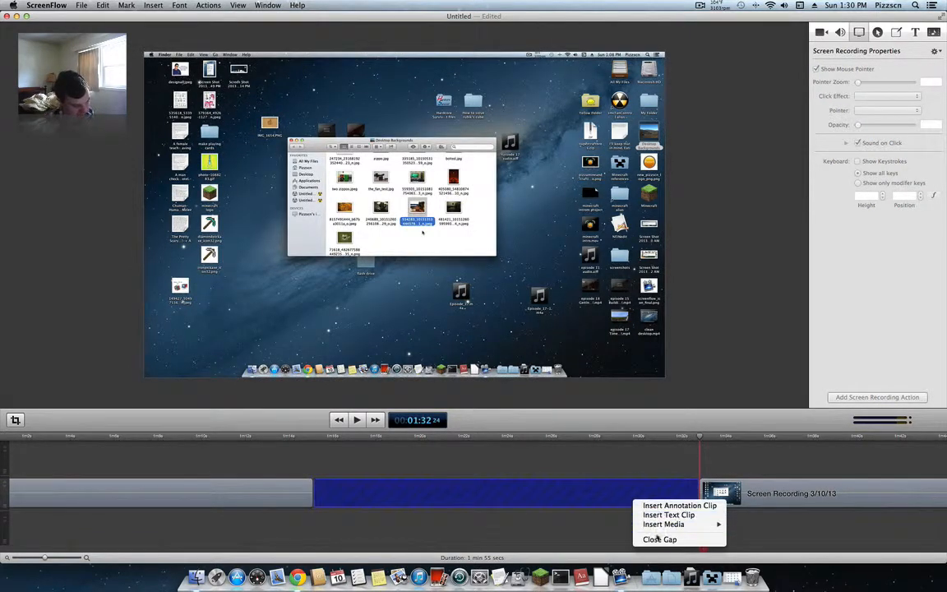
{"action": "left_click", "coordinate": [656, 539]}
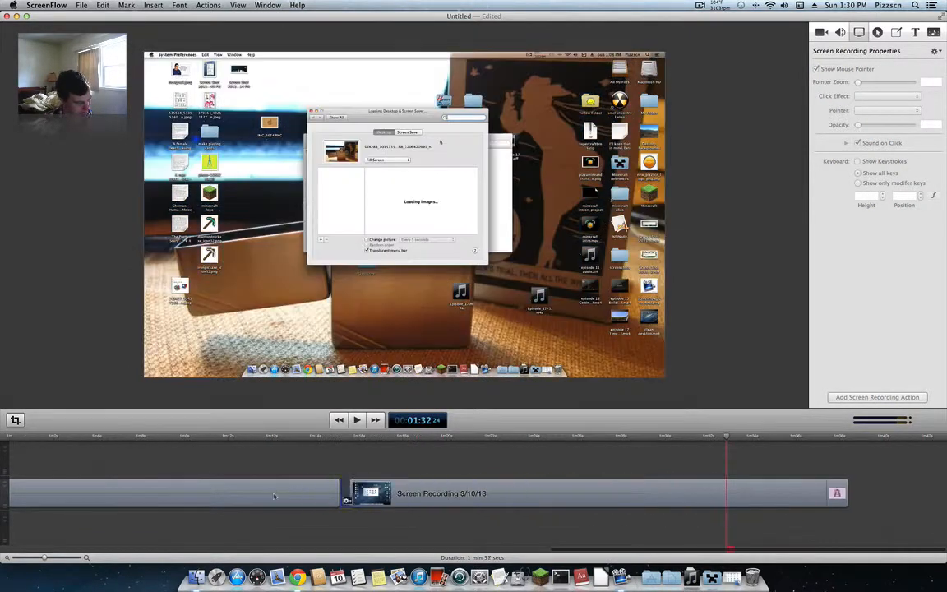
Move the last clip slightly earlier so it overlaps the preceding clip in a short transition, and preview the join from 1:13:28
{"action": "left_click", "coordinate": [332, 442]}
{"action": "left_click", "coordinate": [377, 495]}
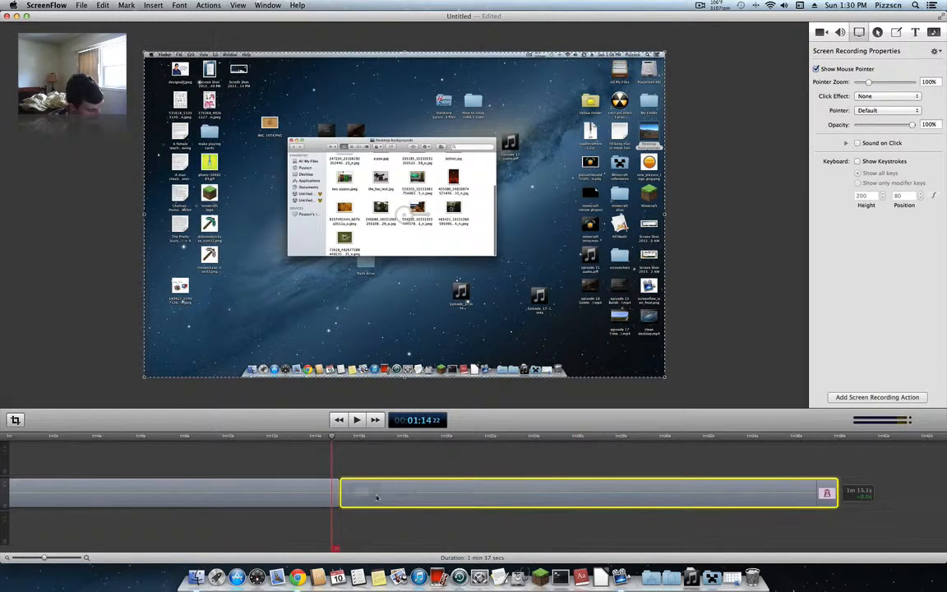
{"action": "left_click_drag", "start_coordinate": [378, 496], "coordinate": [374, 498]}
{"action": "left_click", "coordinate": [322, 439]}
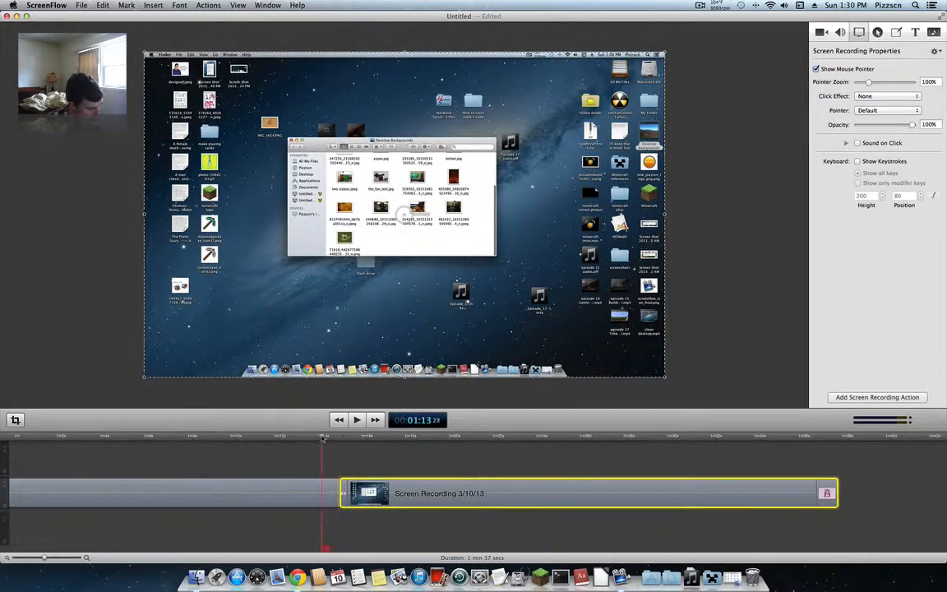
{"action": "left_click", "coordinate": [358, 420]}
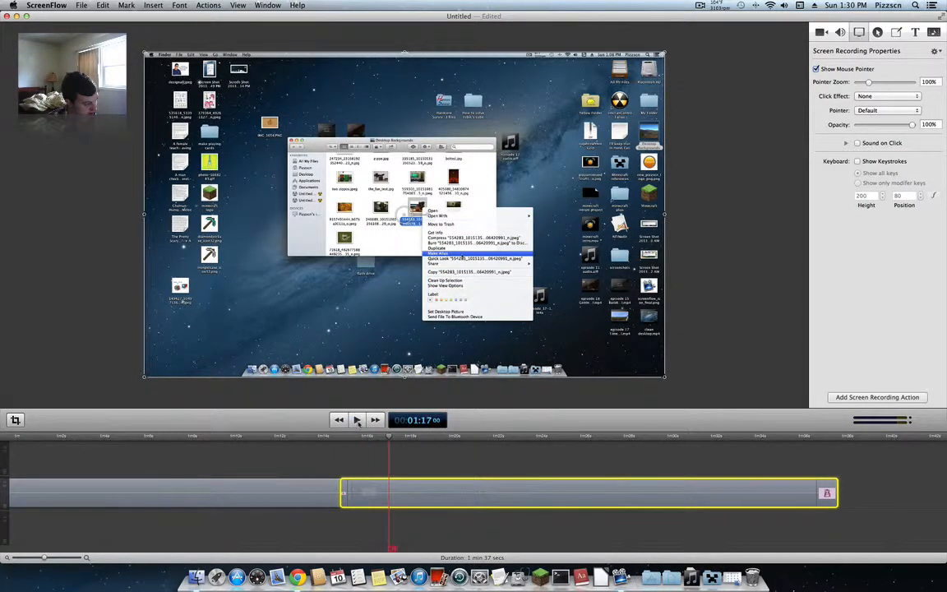
{"action": "left_click", "coordinate": [358, 420]}
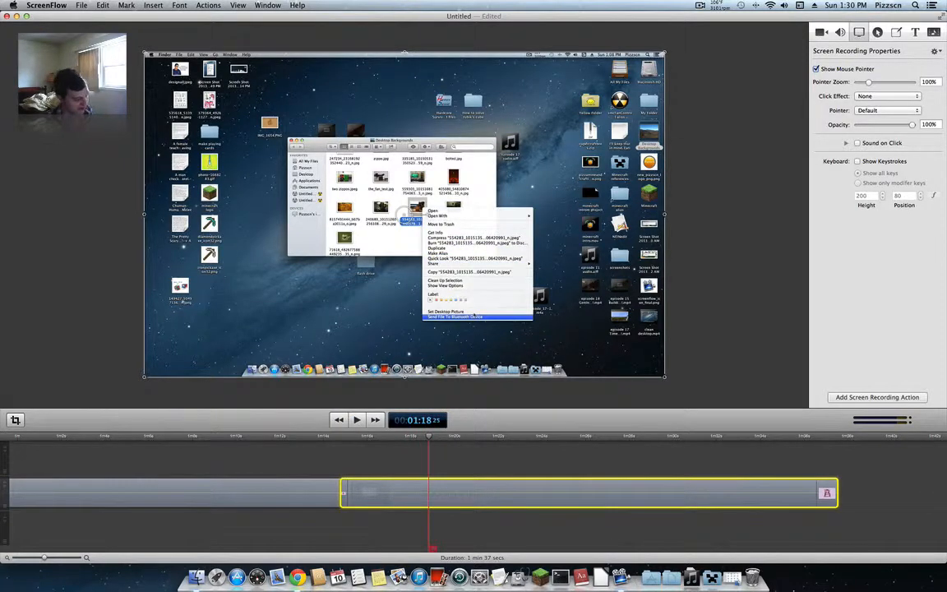
Add a callout at 1:18:25 on the last clip and set its highlight to Freehand
{"action": "left_click", "coordinate": [877, 32]}
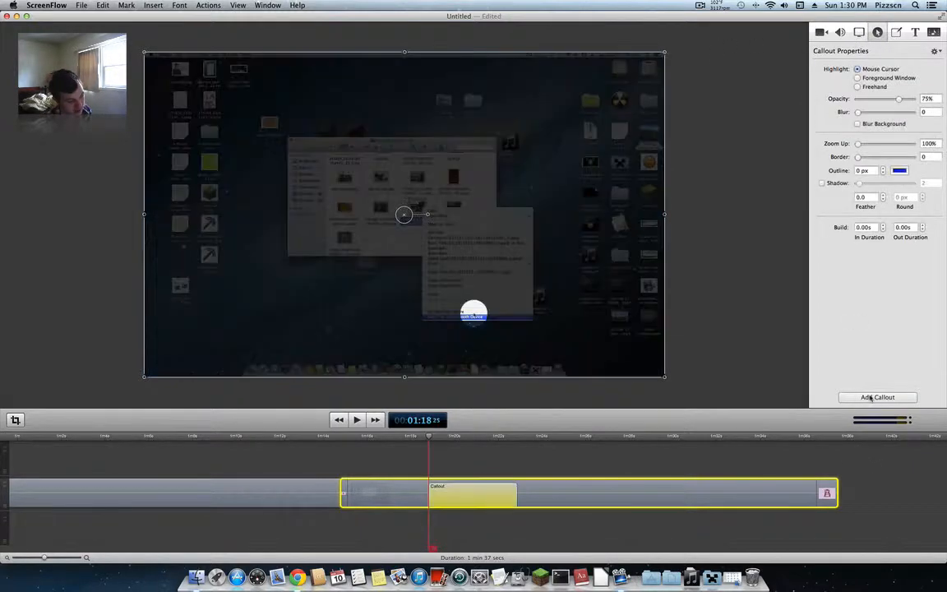
{"action": "left_click", "coordinate": [876, 397]}
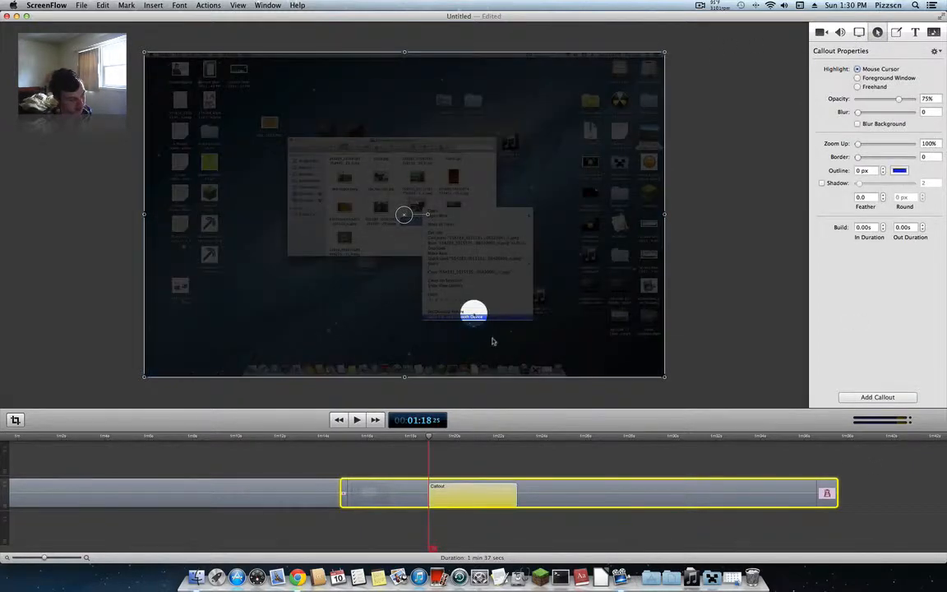
{"action": "left_click", "coordinate": [872, 86]}
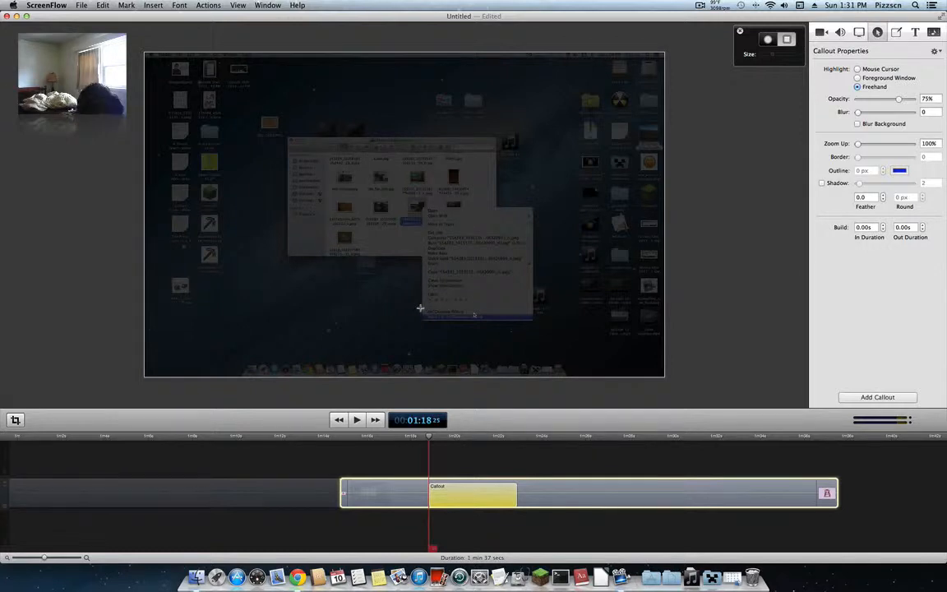
Draw a rectangular freehand highlight around the Set Desktop Picture and Send File To Bluetooth Device entries in the video's context menu
{"action": "key", "text": "super+plus"}
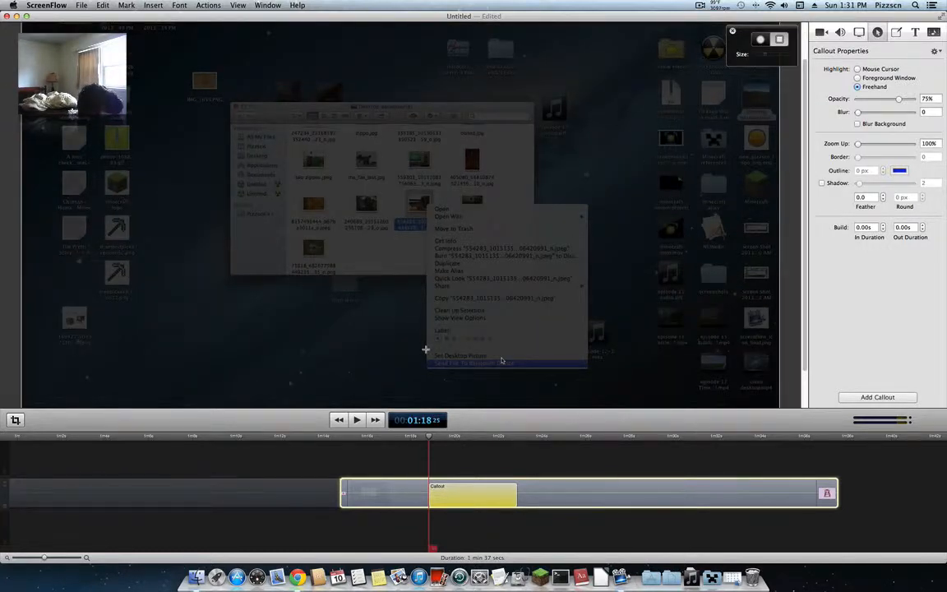
{"action": "mouse_move", "coordinate": [426, 349]}
{"action": "left_mouse_down"}
{"action": "mouse_move", "coordinate": [472, 362]}
{"action": "mouse_move", "coordinate": [584, 359]}
{"action": "mouse_move", "coordinate": [587, 369]}
{"action": "left_mouse_up"}
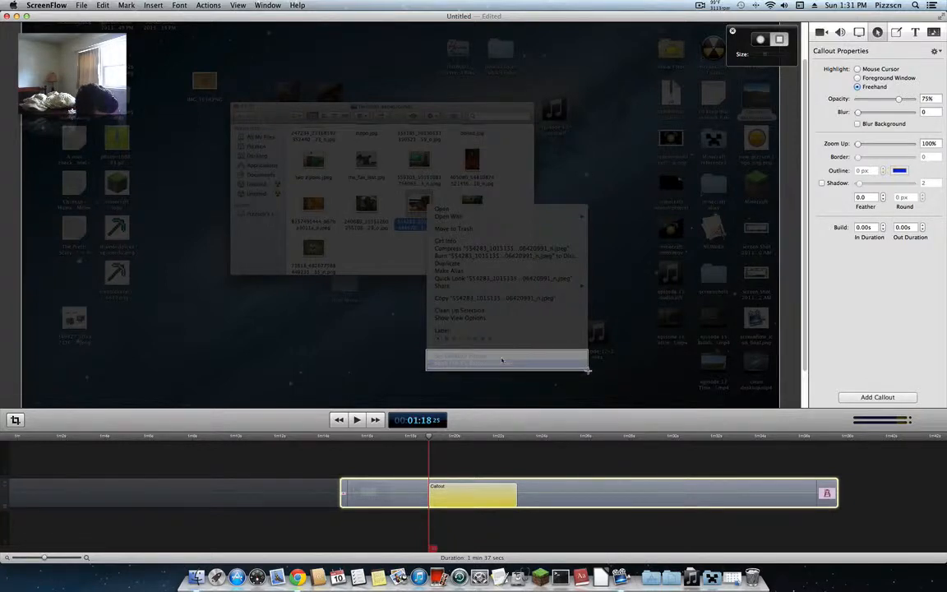
{"action": "key", "text": "super+plus"}
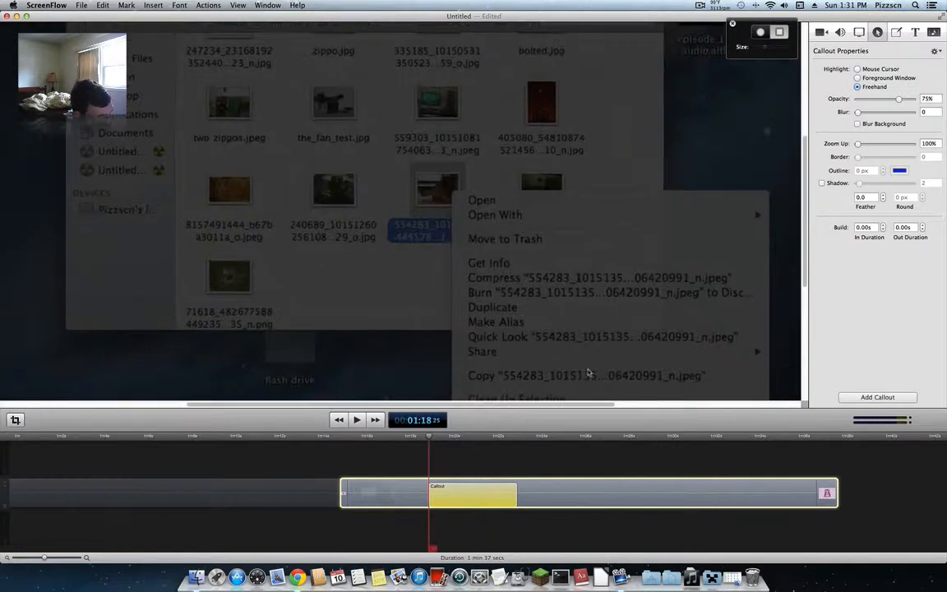
{"action": "scroll", "coordinate": [587, 372], "scroll_direction": "down", "scroll_amount": 3}
{"action": "scroll", "coordinate": [588, 372], "scroll_direction": "up", "scroll_amount": 1}
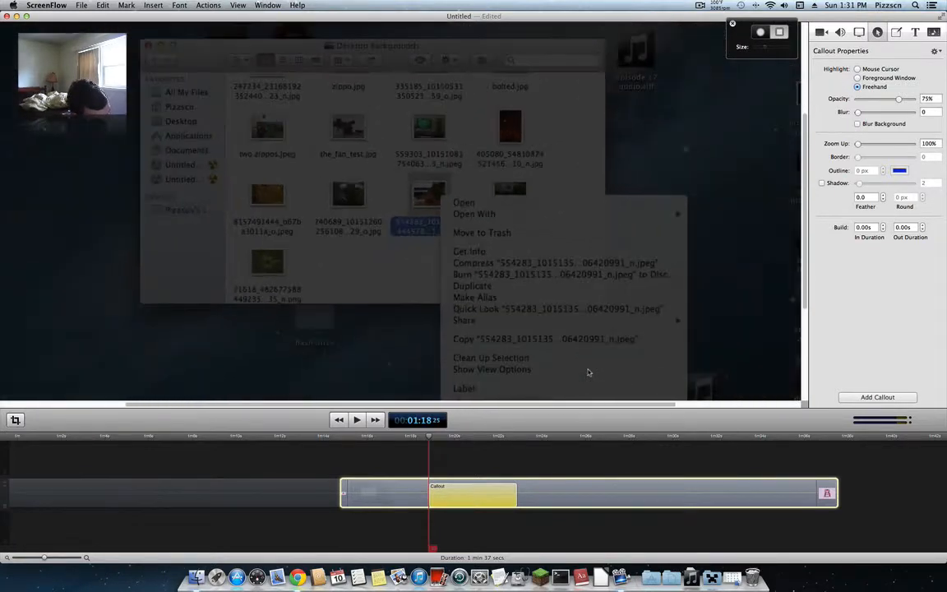
{"action": "scroll", "coordinate": [550, 330], "scroll_direction": "up", "scroll_amount": 1}
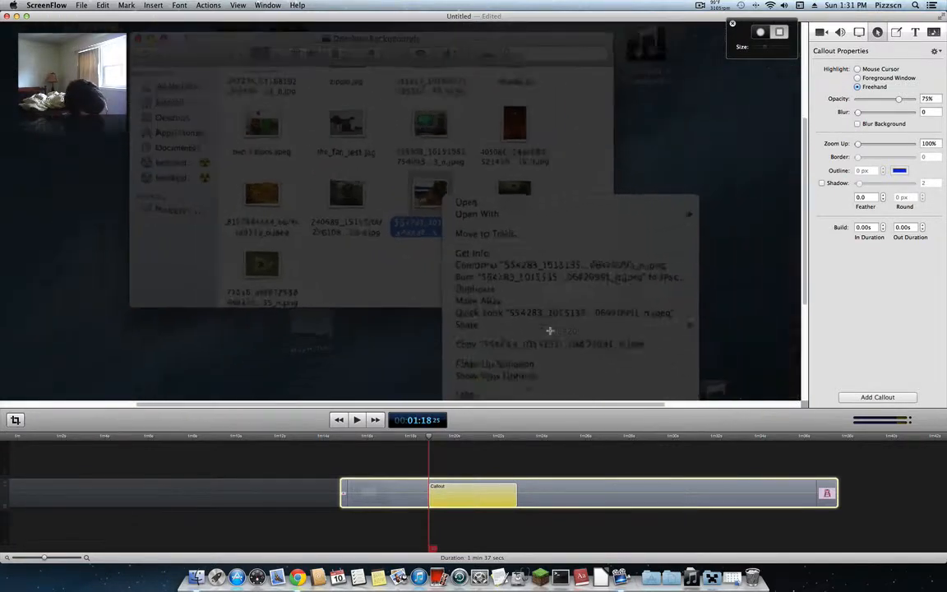
{"action": "scroll", "coordinate": [549, 330], "scroll_direction": "down", "scroll_amount": 2}
{"action": "key", "text": "ctrl+Up"}
{"action": "key", "text": "ctrl+Up"}
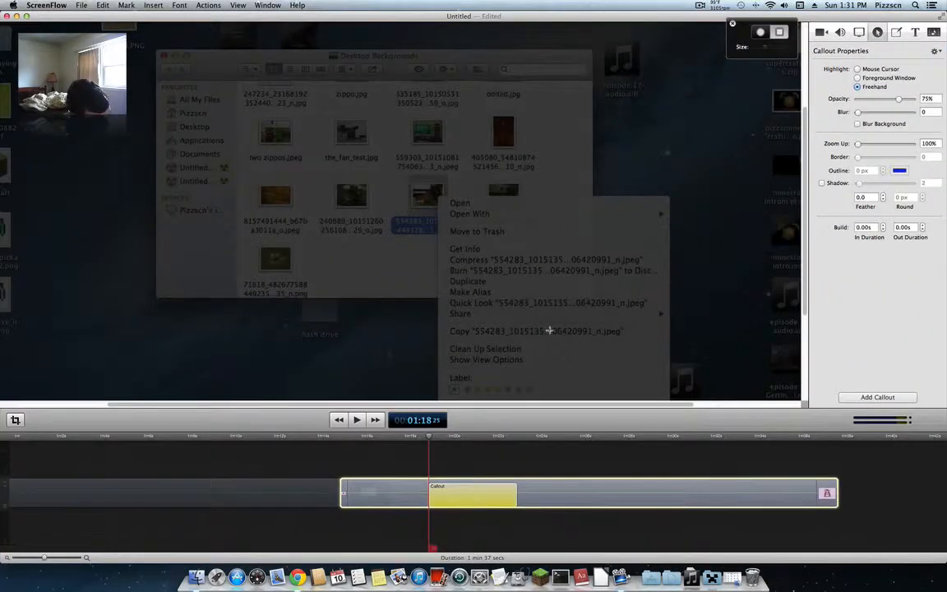
{"action": "scroll", "coordinate": [550, 330], "scroll_direction": "down", "scroll_amount": 3}
{"action": "scroll", "coordinate": [549, 331], "scroll_direction": "up", "scroll_amount": 2}
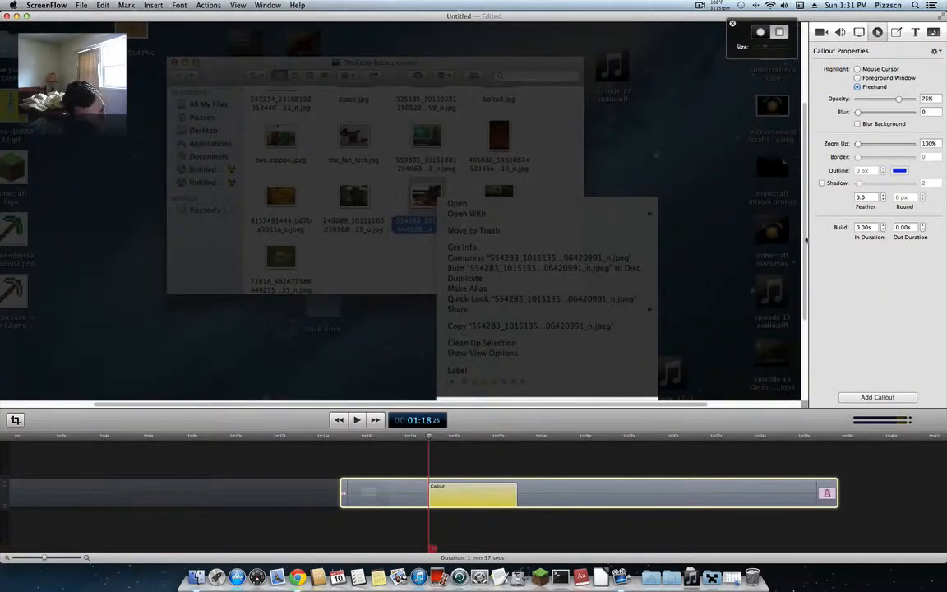
{"action": "scroll", "coordinate": [664, 225], "scroll_direction": "down", "scroll_amount": 5}
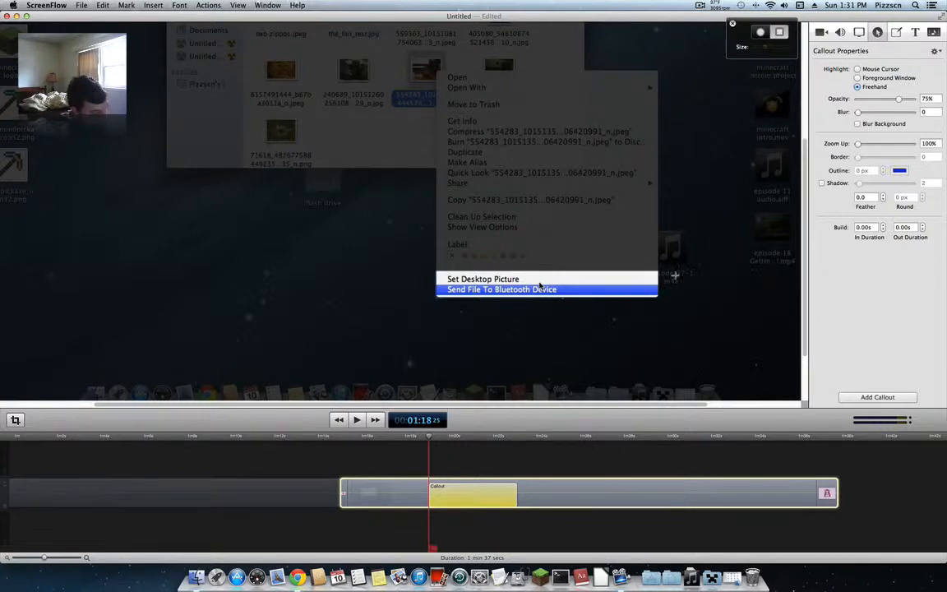
{"action": "scroll", "coordinate": [674, 276], "scroll_direction": "down", "scroll_amount": 4}
{"action": "scroll", "coordinate": [674, 277], "scroll_direction": "up", "scroll_amount": 2}
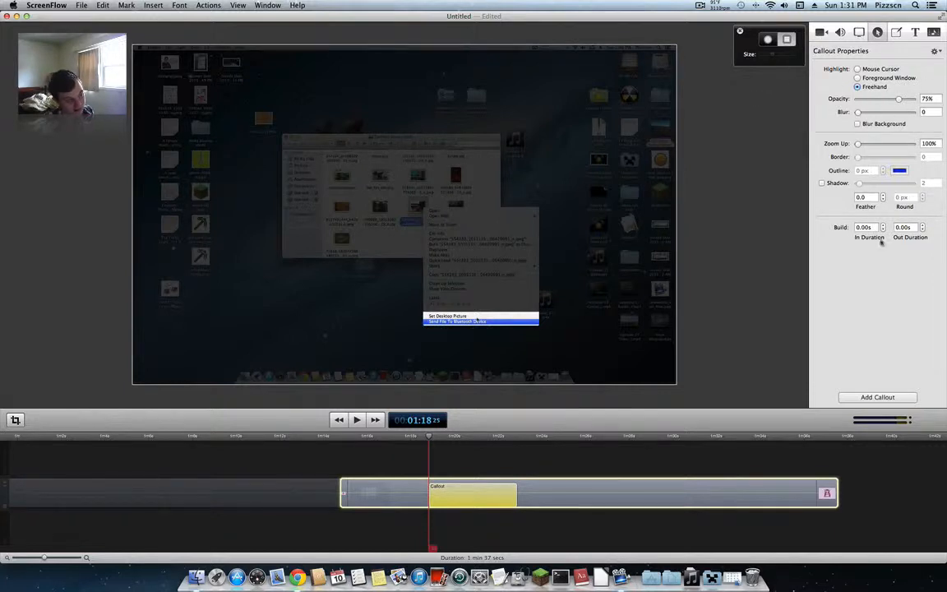
Zoom the callout's highlighted area up to 172%, turn on Blur Background, and reduce the opacity to 29%
{"action": "mouse_move", "coordinate": [858, 145]}
{"action": "left_mouse_down"}
{"action": "mouse_move", "coordinate": [874, 147]}
{"action": "mouse_move", "coordinate": [869, 153]}
{"action": "left_mouse_up"}
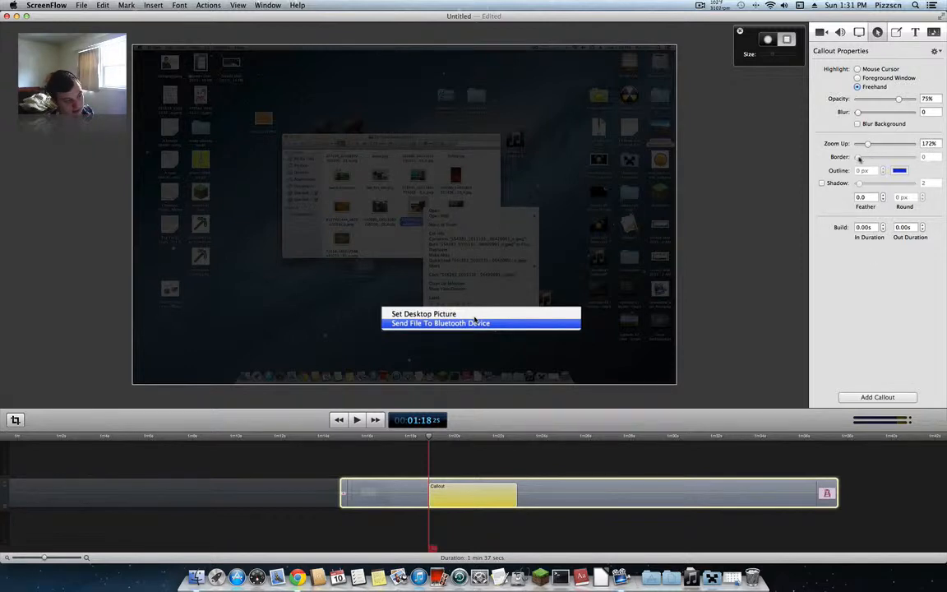
{"action": "left_click", "coordinate": [858, 124]}
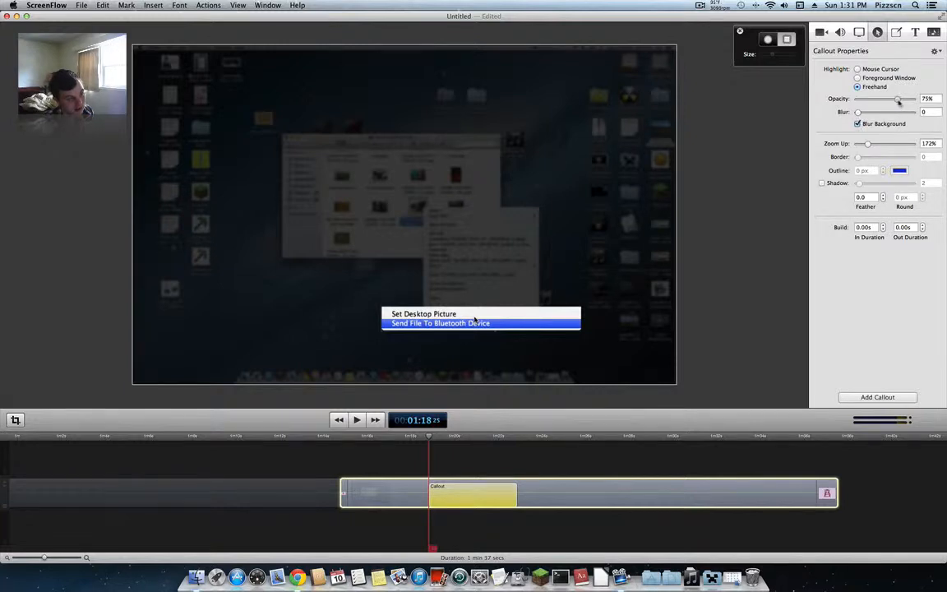
{"action": "left_click_drag", "start_coordinate": [900, 100], "coordinate": [877, 116]}
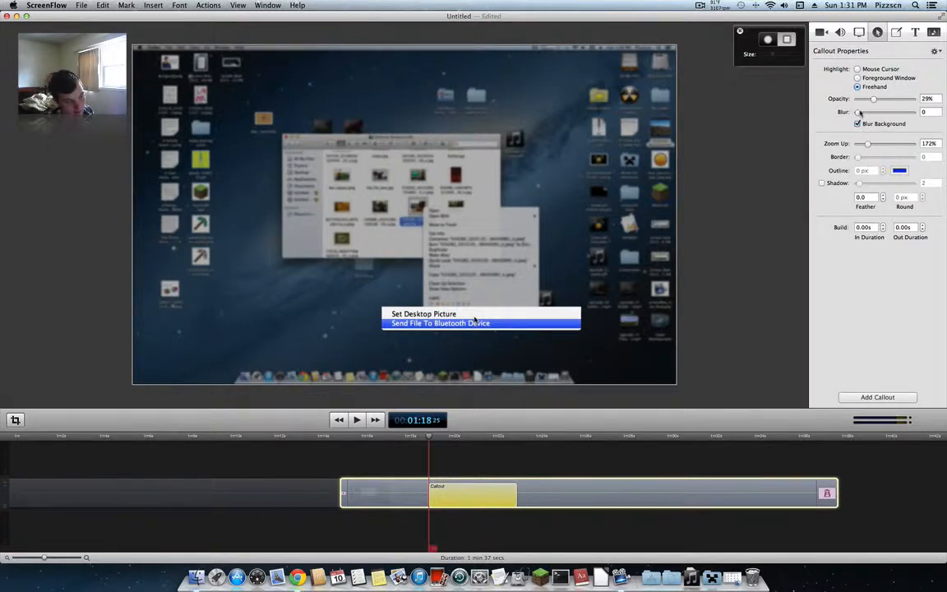
Try a blur of 20 at 100% zoom, reset the blur to 0, and set the callout's opacity to 34% and zoom to 235%
{"action": "left_click_drag", "start_coordinate": [859, 113], "coordinate": [854, 144]}
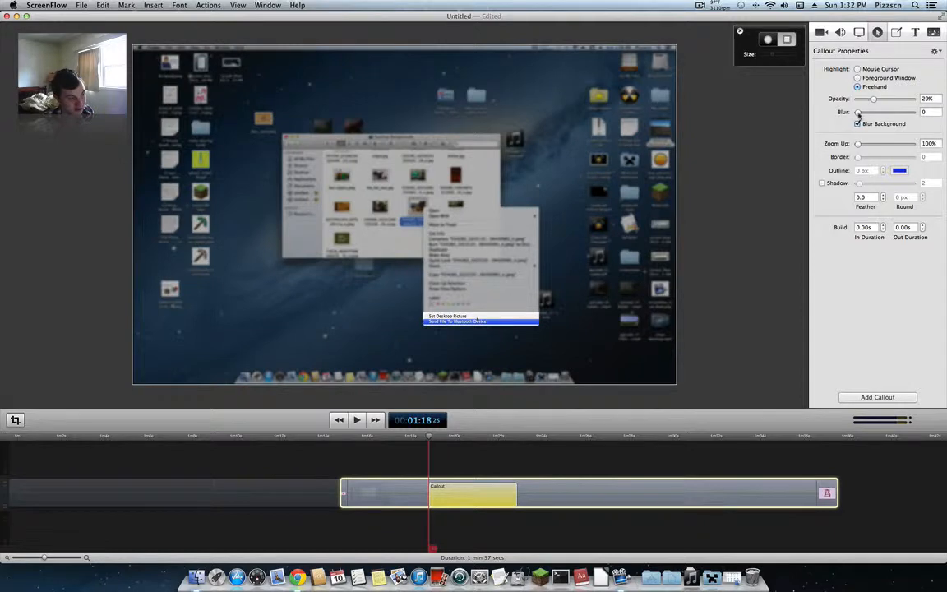
{"action": "left_click_drag", "start_coordinate": [857, 112], "coordinate": [911, 112]}
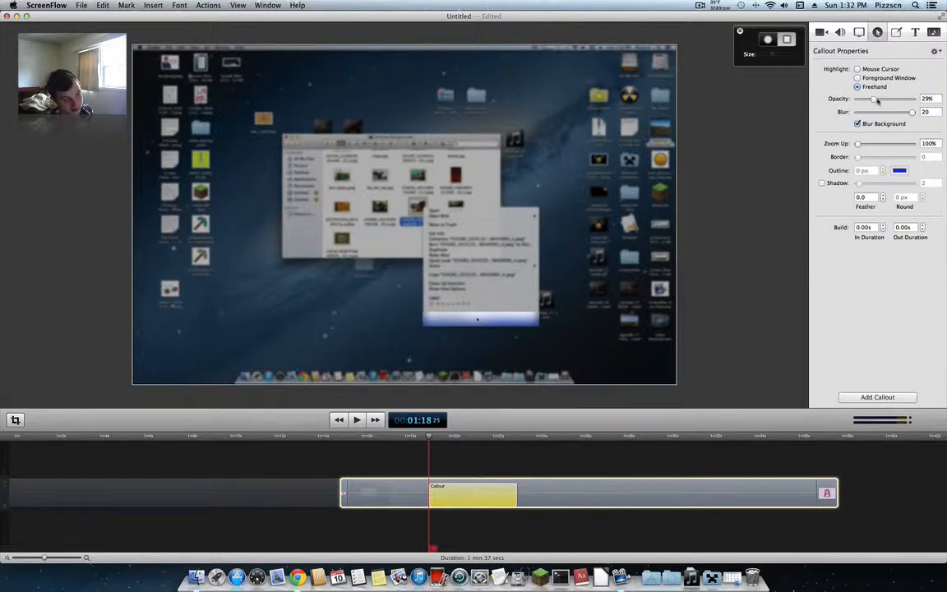
{"action": "left_click_drag", "start_coordinate": [875, 99], "coordinate": [820, 105]}
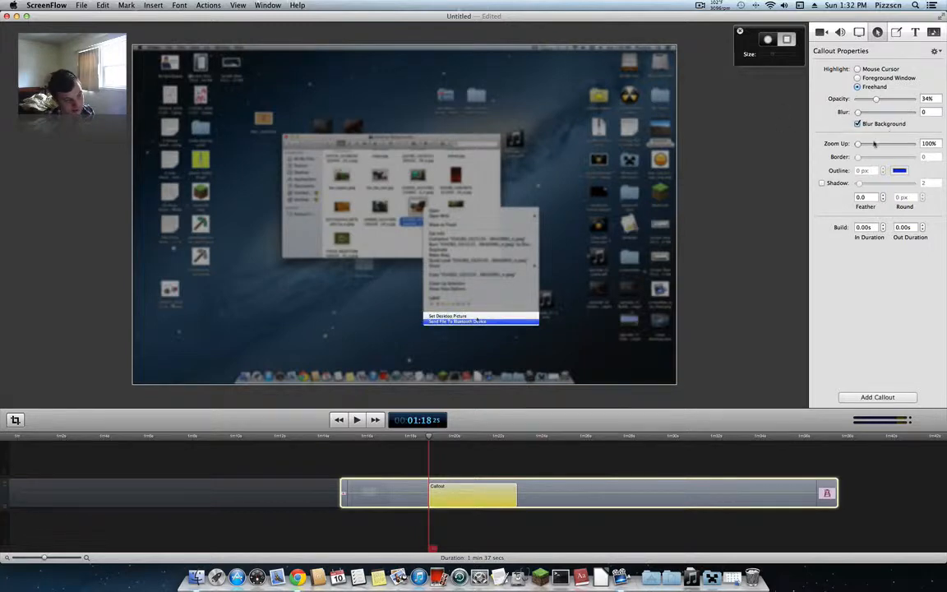
{"action": "left_click_drag", "start_coordinate": [860, 144], "coordinate": [876, 144]}
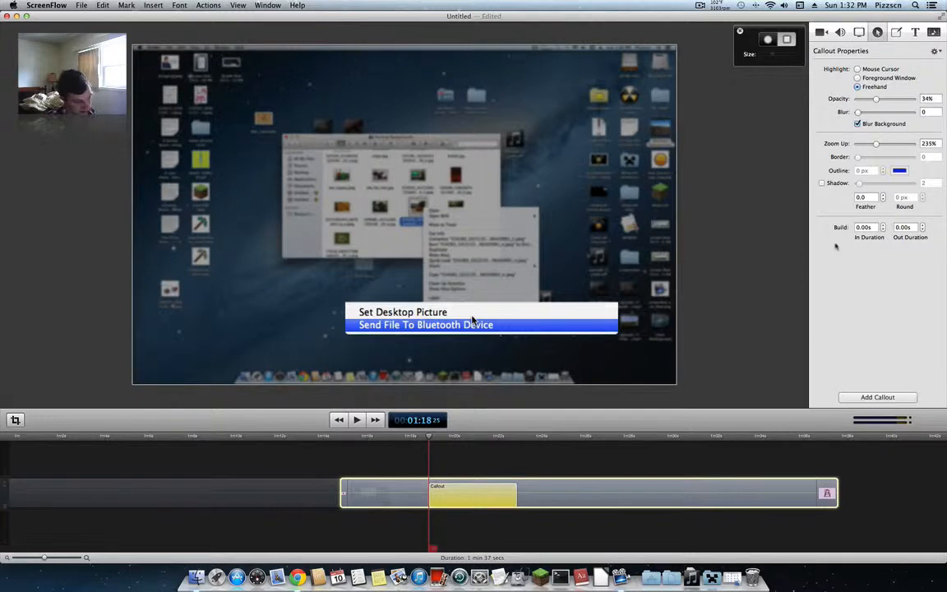
Set the callout's build-in duration to 0.30 s and its build-out duration to 0.20 s
{"action": "left_click", "coordinate": [863, 229]}
{"action": "key", "text": "BackSpace"}
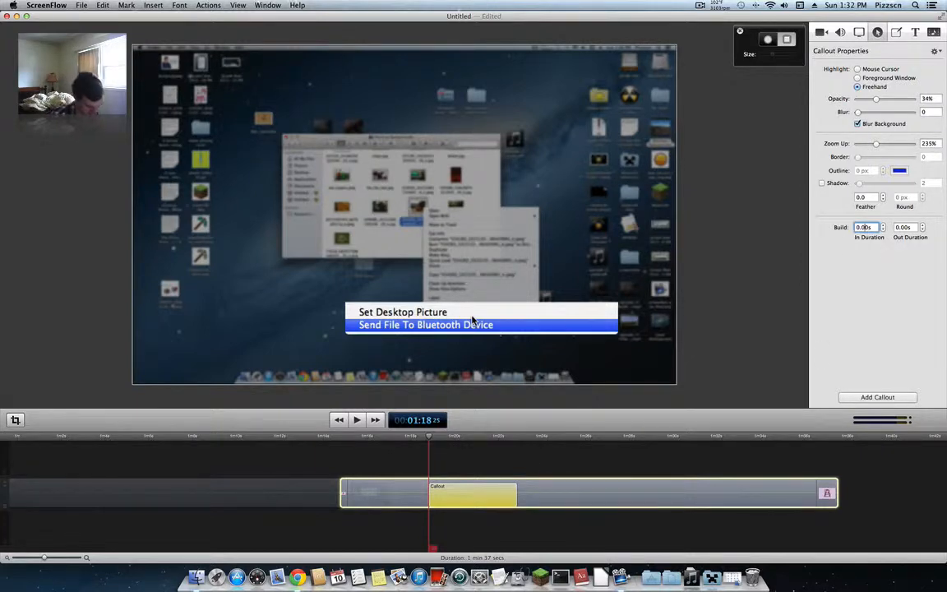
{"action": "type", "text": "3"}
{"action": "key", "text": "Return"}
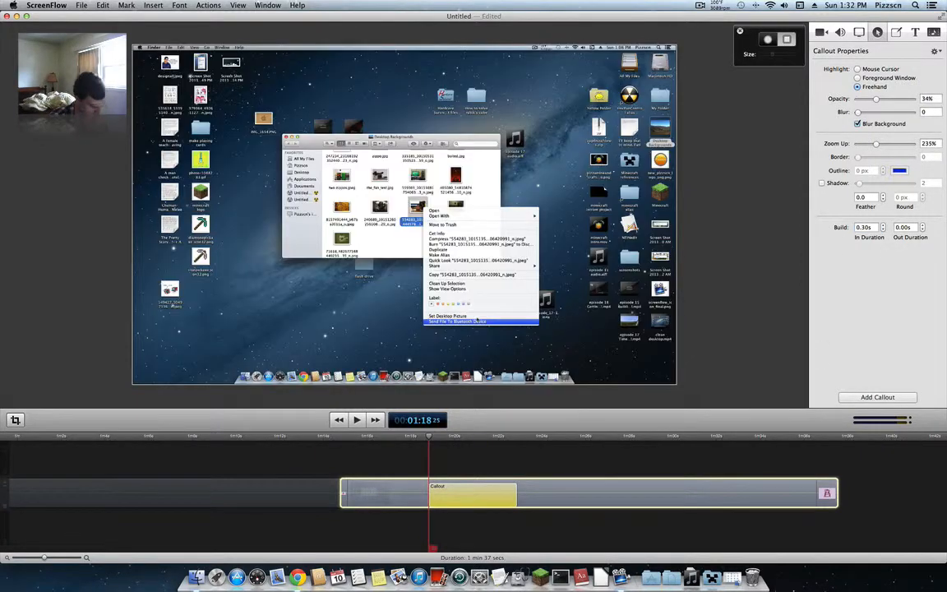
{"action": "left_click", "coordinate": [904, 227]}
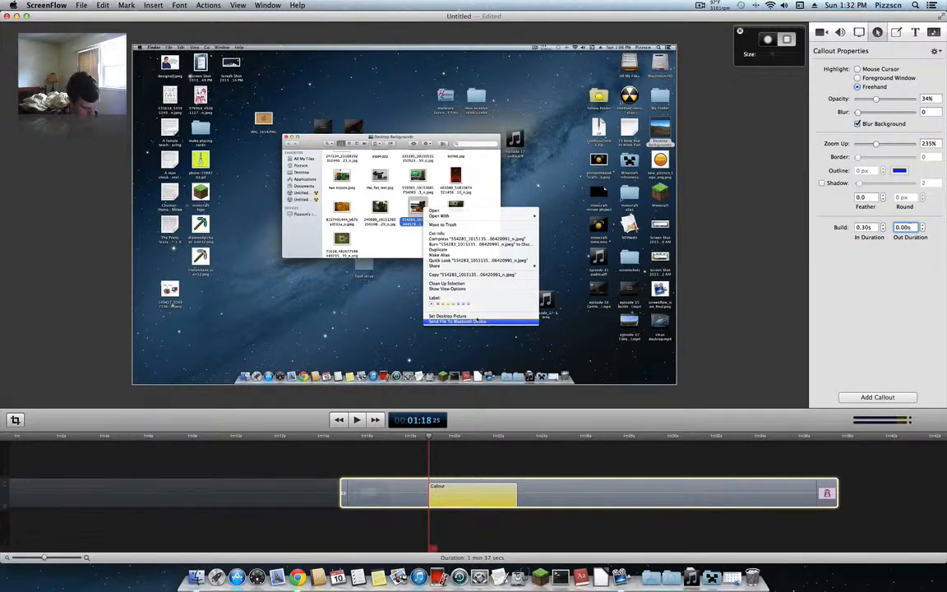
{"action": "key", "text": "Return"}
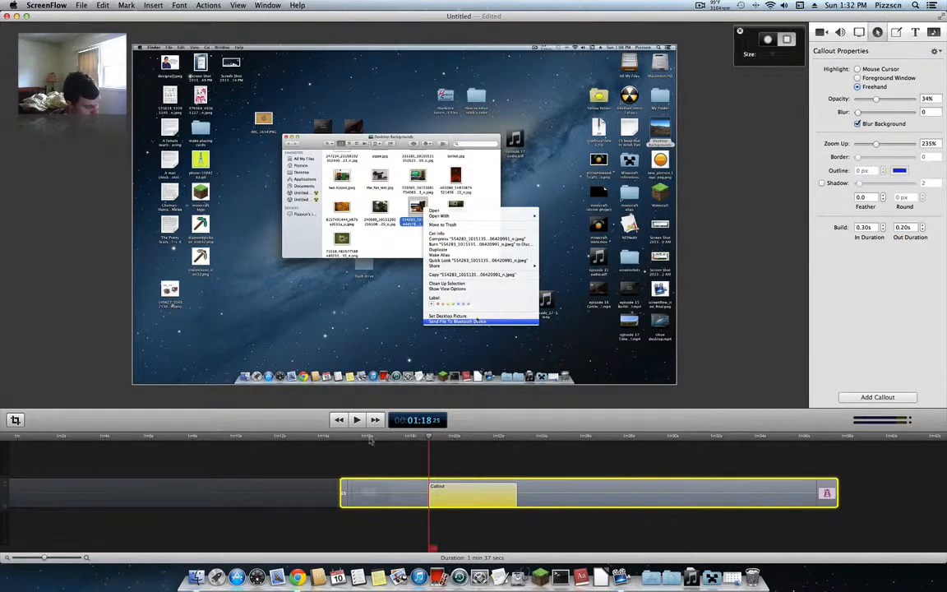
Preview the callout from just before its start and shorten it to end slightly before 1:20 on the timeline
{"action": "left_click", "coordinate": [410, 439]}
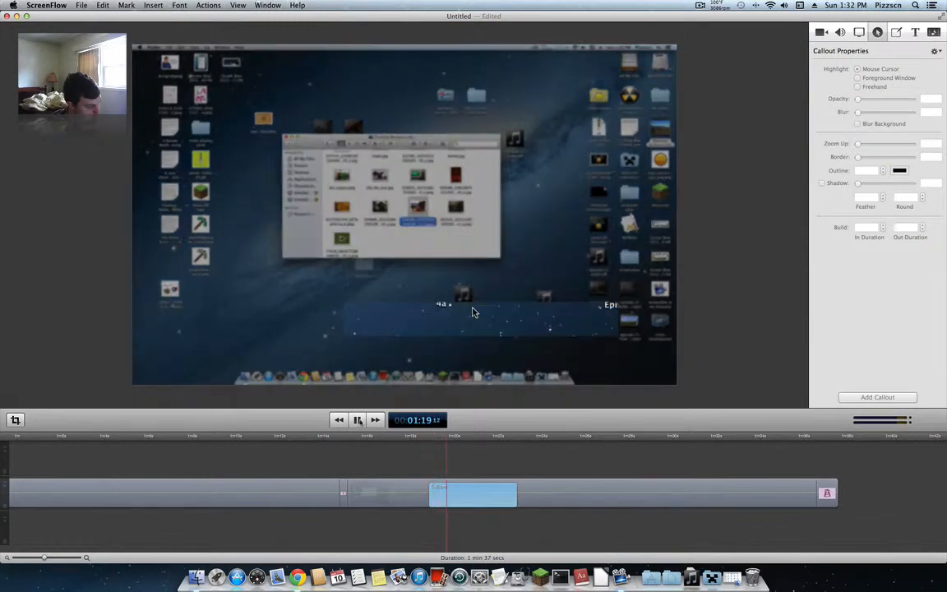
{"action": "left_click", "coordinate": [360, 420]}
{"action": "left_click", "coordinate": [510, 495]}
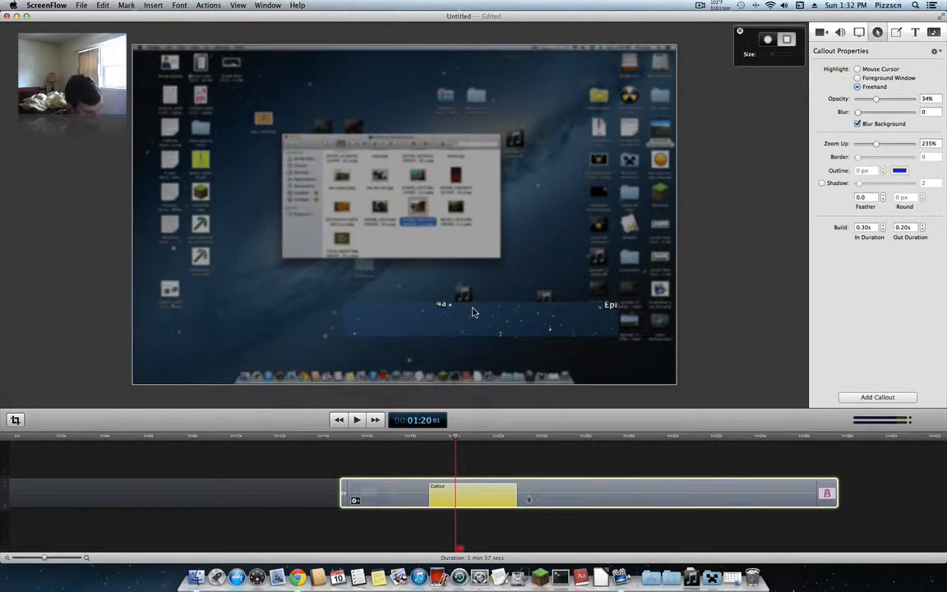
{"action": "left_click_drag", "start_coordinate": [515, 495], "coordinate": [447, 500]}
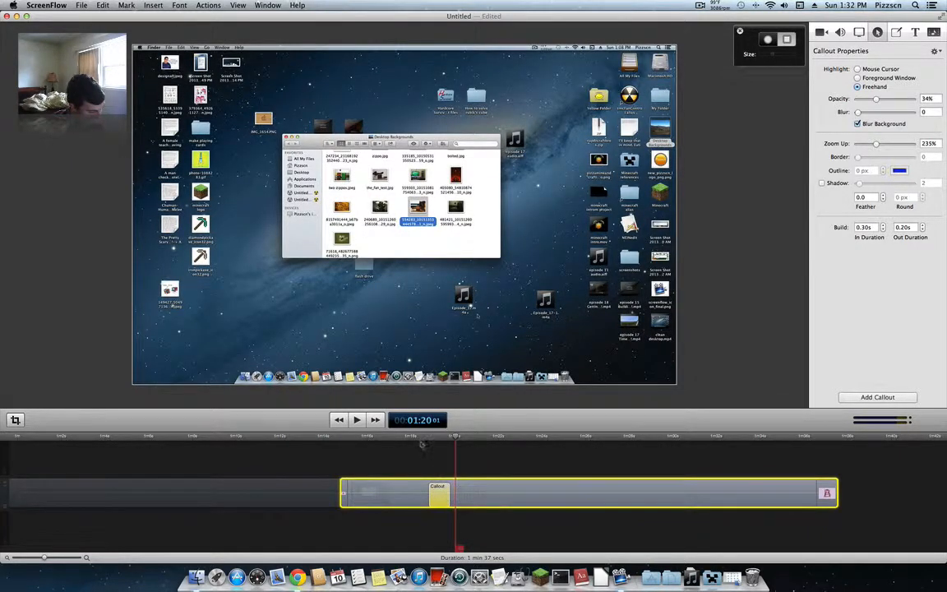
Play back the shortened callout to check its timing
{"action": "left_click", "coordinate": [338, 419]}
{"action": "left_click", "coordinate": [356, 419]}
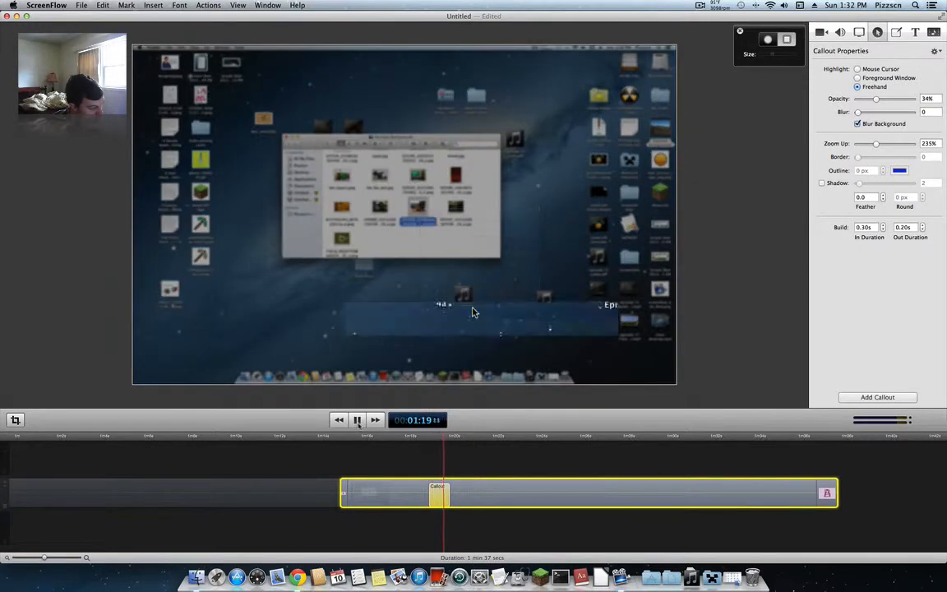
{"action": "left_click", "coordinate": [394, 452]}
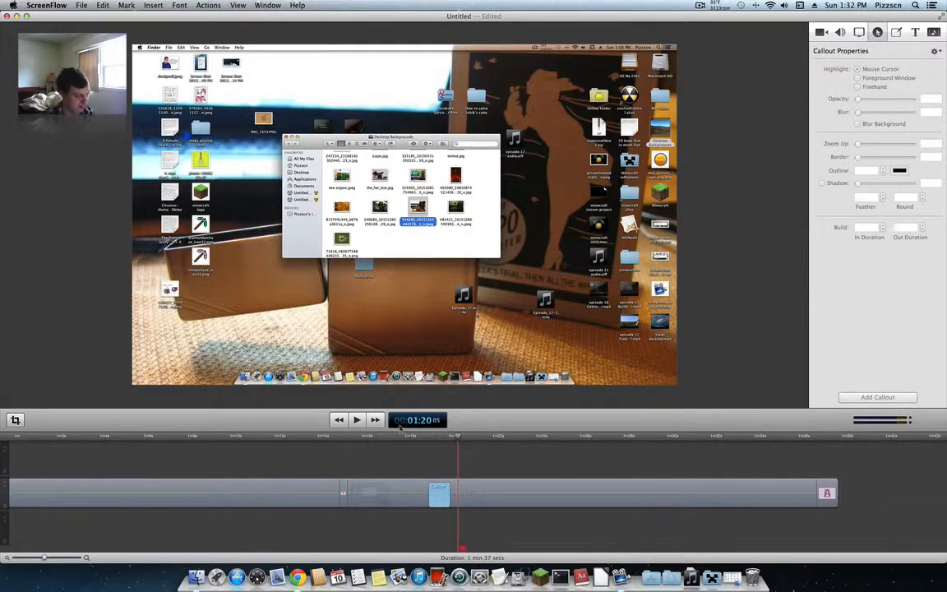
Play the rest of the last clip and go back to the desktop context menu at 1:29:27
{"action": "left_click", "coordinate": [356, 419]}
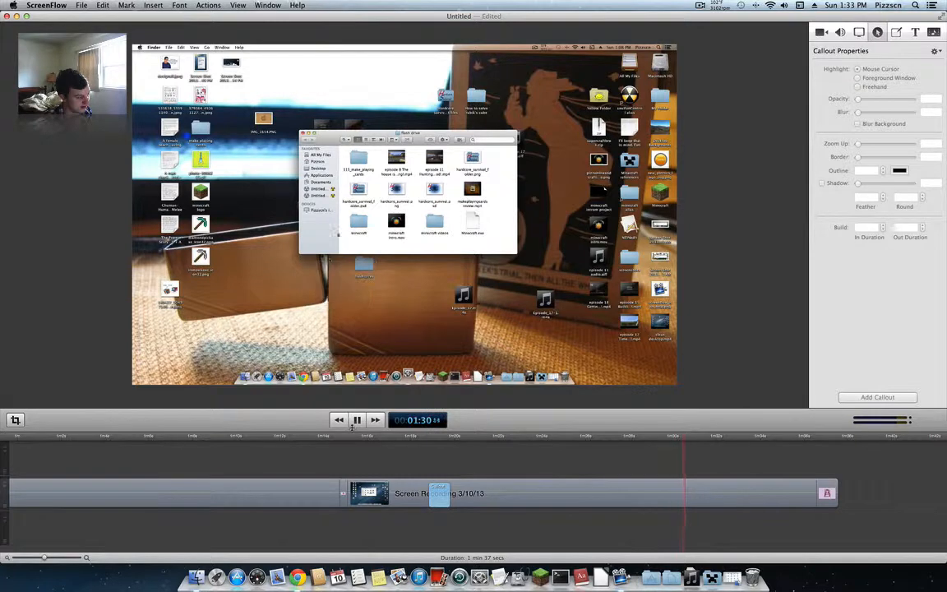
{"action": "left_click", "coordinate": [356, 420]}
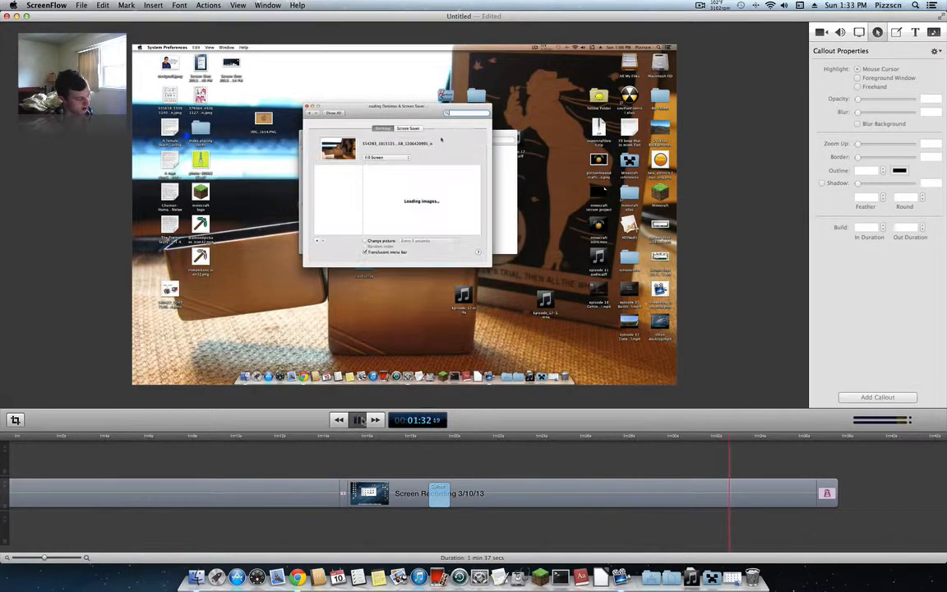
{"action": "left_click_drag", "start_coordinate": [730, 438], "coordinate": [672, 438]}
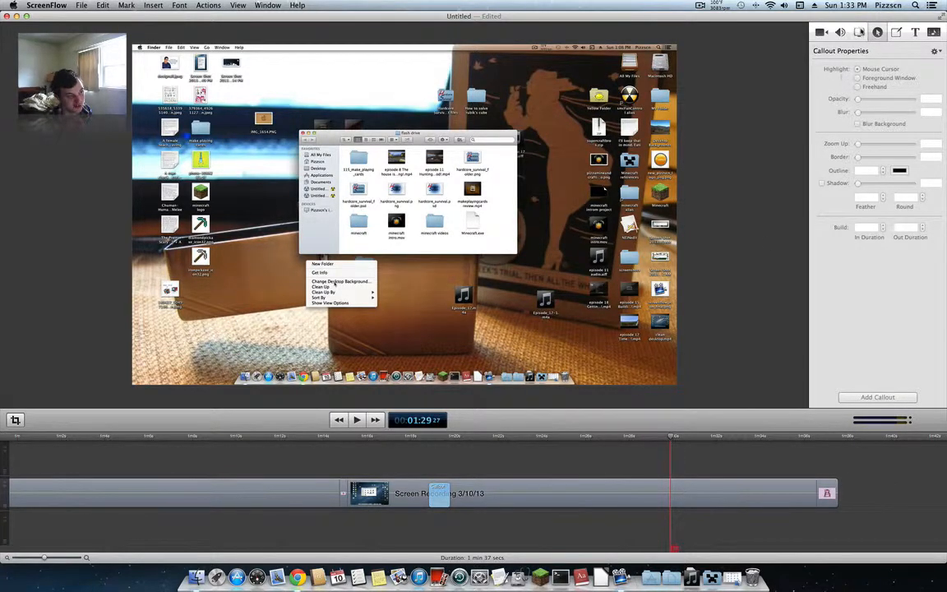
Add a screen recording action to the last clip at 1:27:02, just before the flash drive folder opens
{"action": "left_click", "coordinate": [859, 32]}
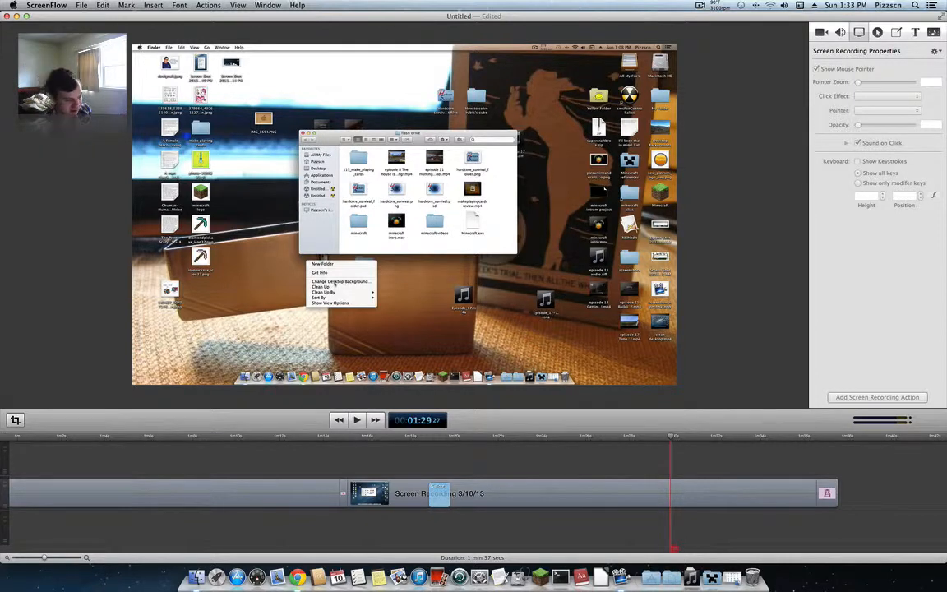
{"action": "left_click_drag", "start_coordinate": [655, 440], "coordinate": [620, 439]}
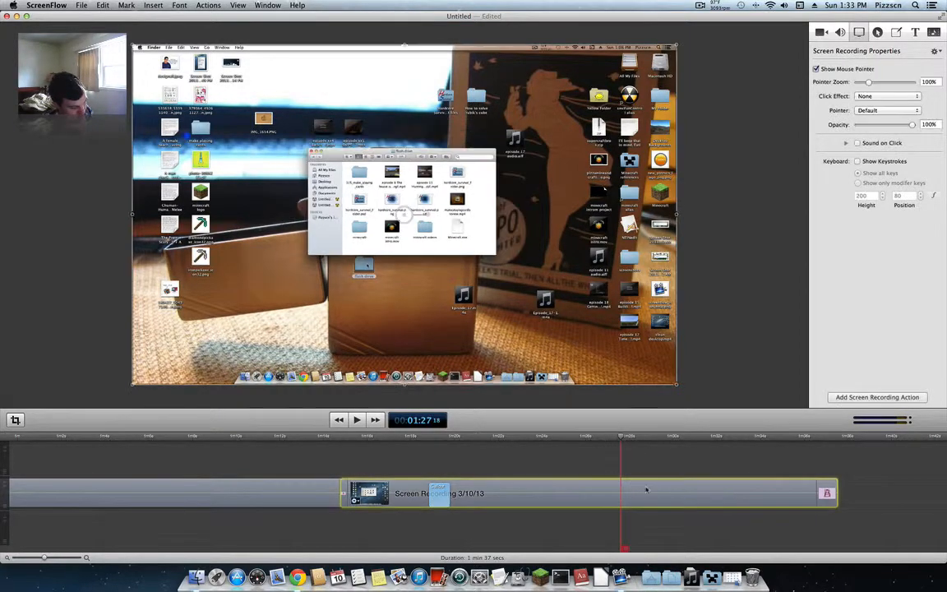
{"action": "left_click", "coordinate": [608, 493]}
{"action": "left_click", "coordinate": [608, 439]}
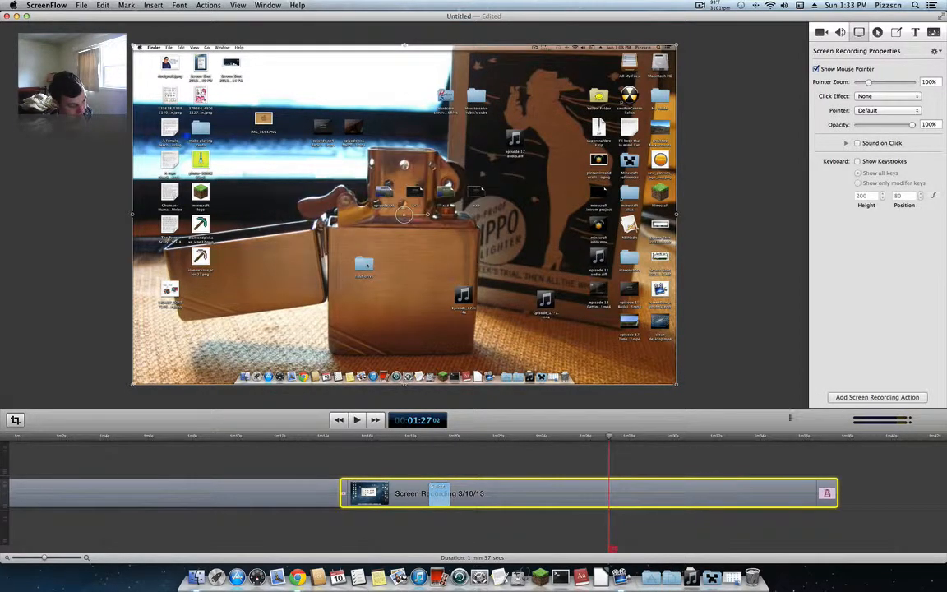
{"action": "left_click", "coordinate": [881, 401]}
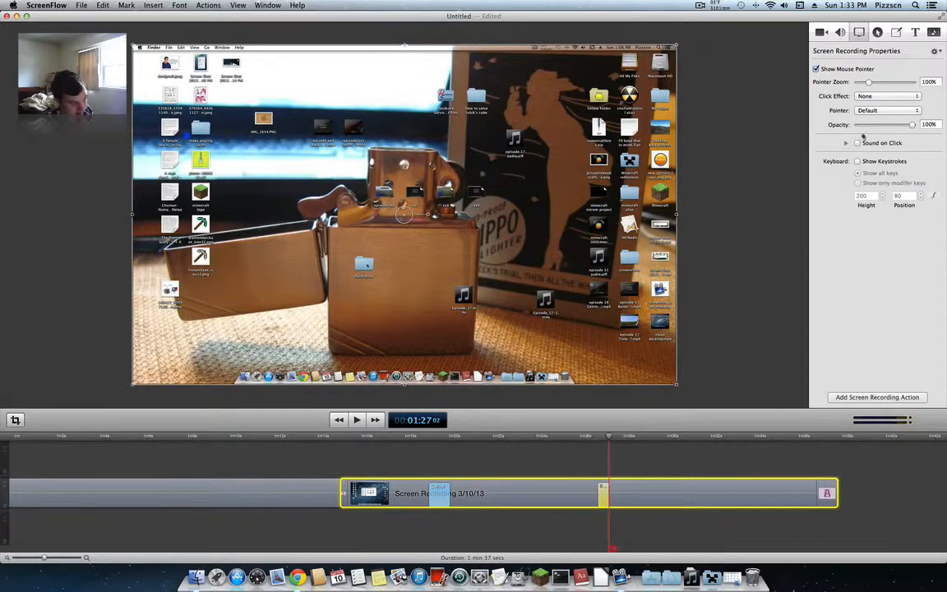
Set the screen recording action's click effect to Radar and play back the section from 1:27:02
{"action": "left_click", "coordinate": [887, 96]}
{"action": "left_click", "coordinate": [887, 106]}
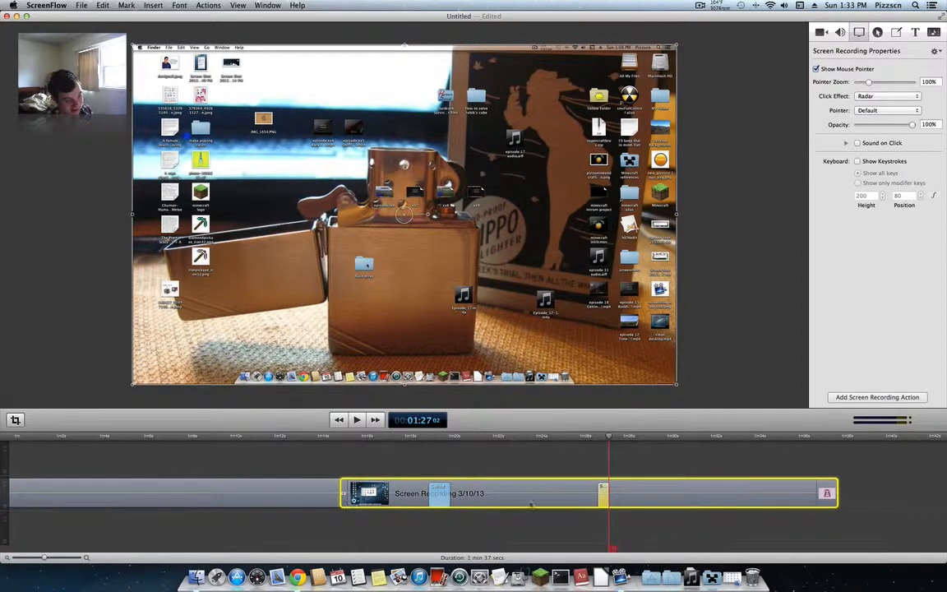
{"action": "key", "text": "space"}
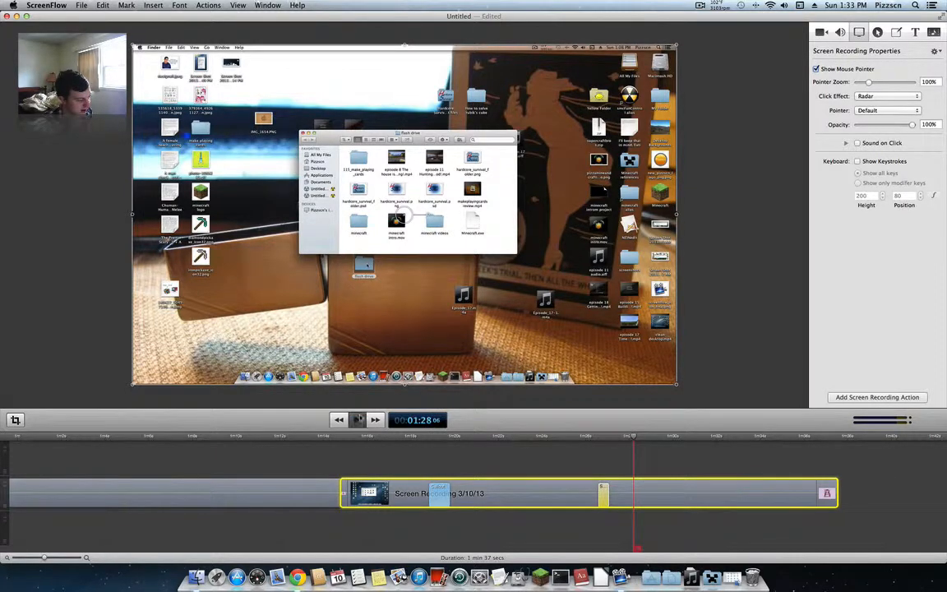
{"action": "left_click", "coordinate": [357, 419]}
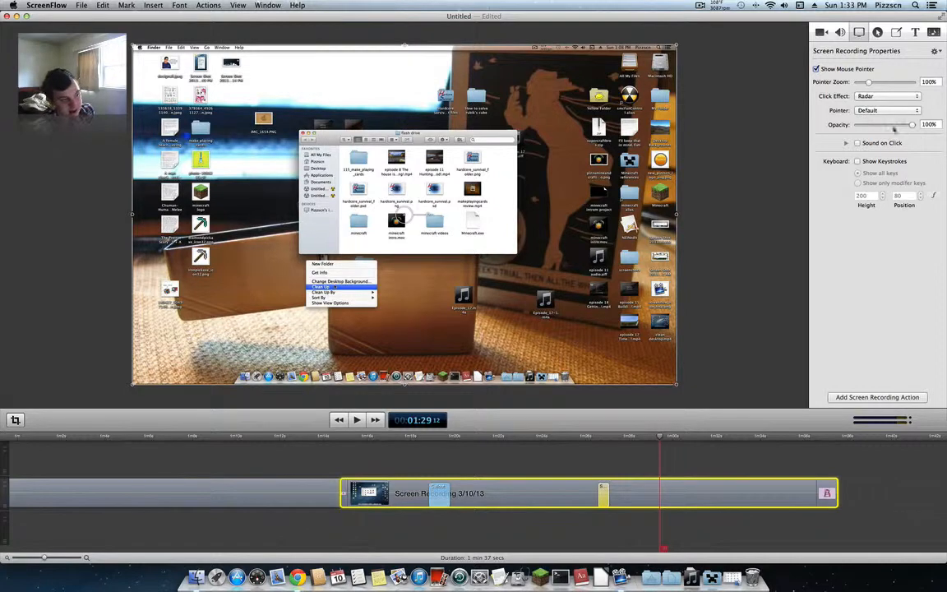
Try the sound on click option, previewing it from 1:27:22, and open the file chooser for a custom click sound without picking a file
{"action": "left_click", "coordinate": [846, 143]}
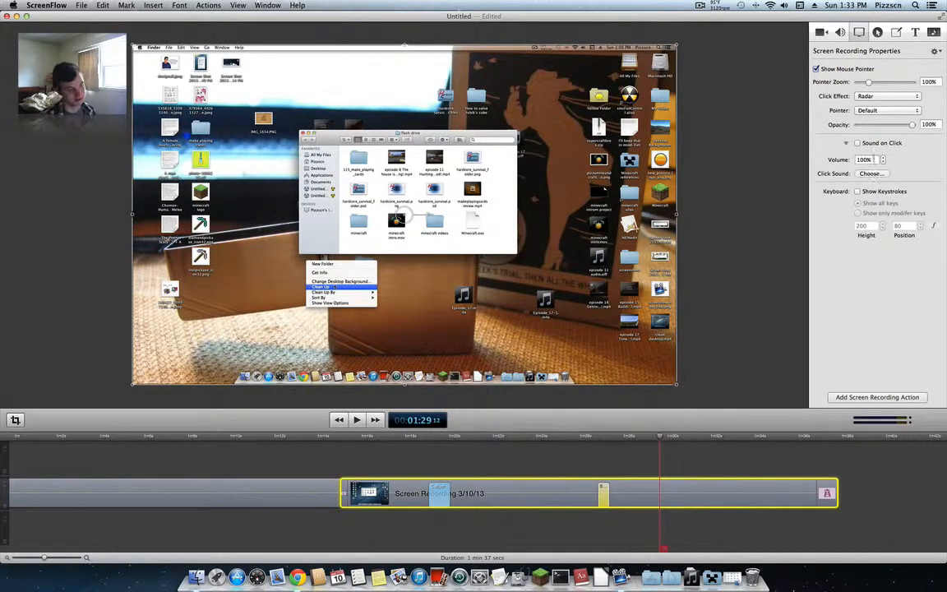
{"action": "left_click", "coordinate": [857, 142]}
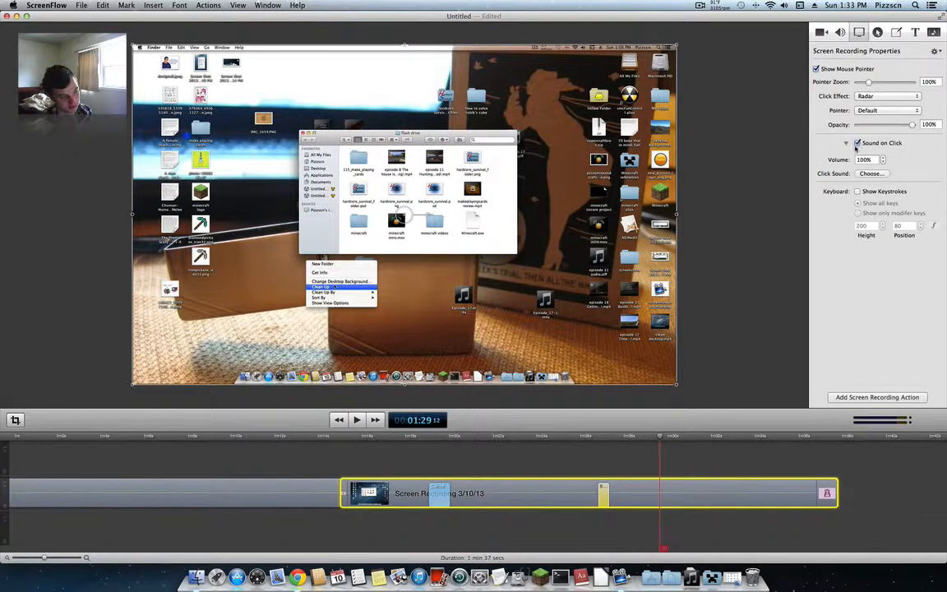
{"action": "left_click", "coordinate": [626, 435]}
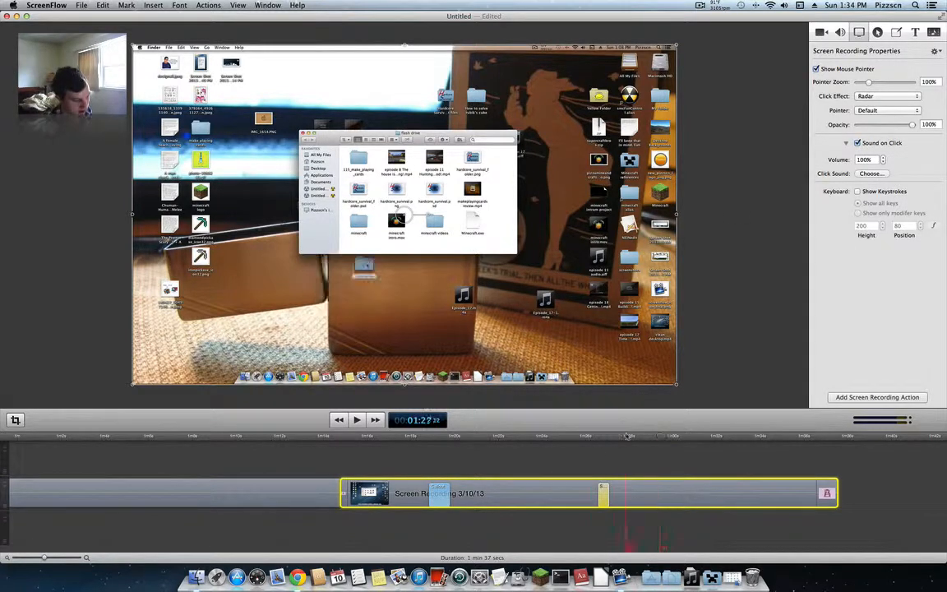
{"action": "left_click", "coordinate": [357, 420]}
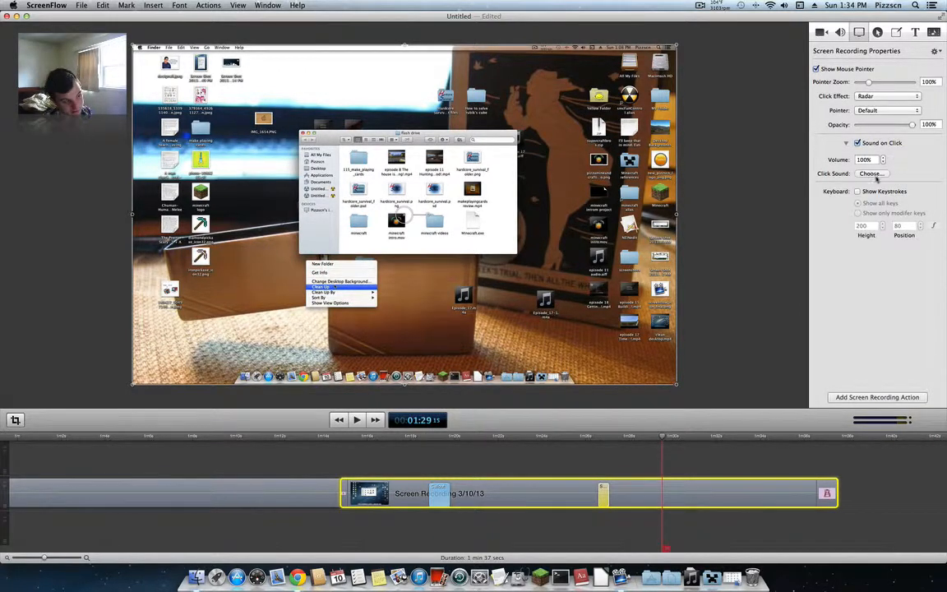
{"action": "left_click", "coordinate": [870, 174]}
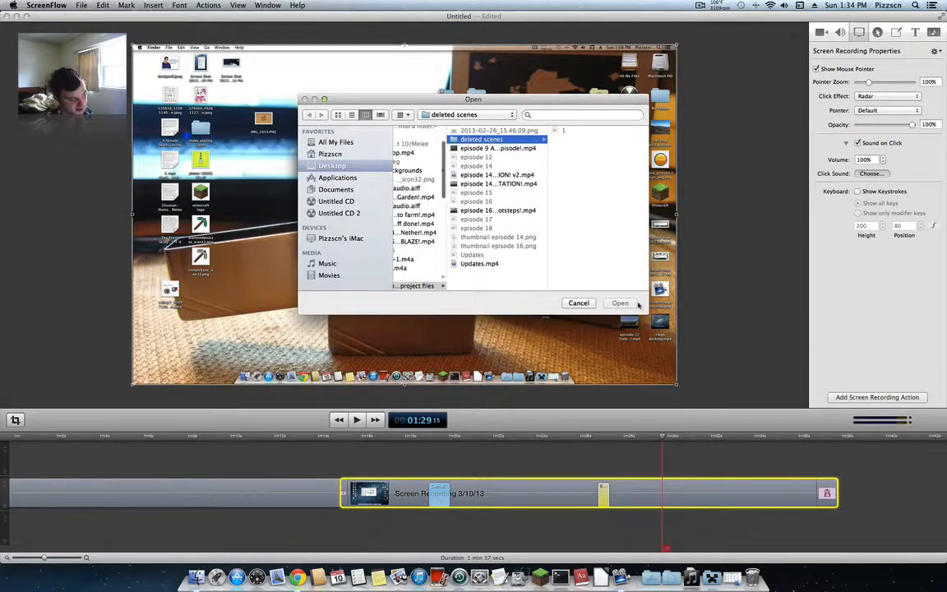
{"action": "left_click", "coordinate": [587, 301]}
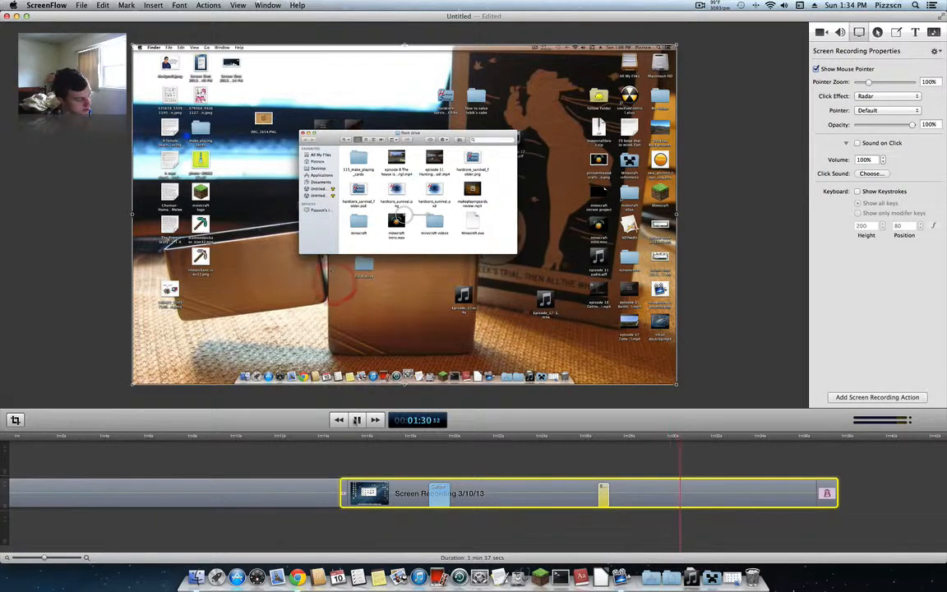
Add a second screen recording action to the last clip at 1:31:14 and set its click effect to None
{"action": "left_click", "coordinate": [356, 419]}
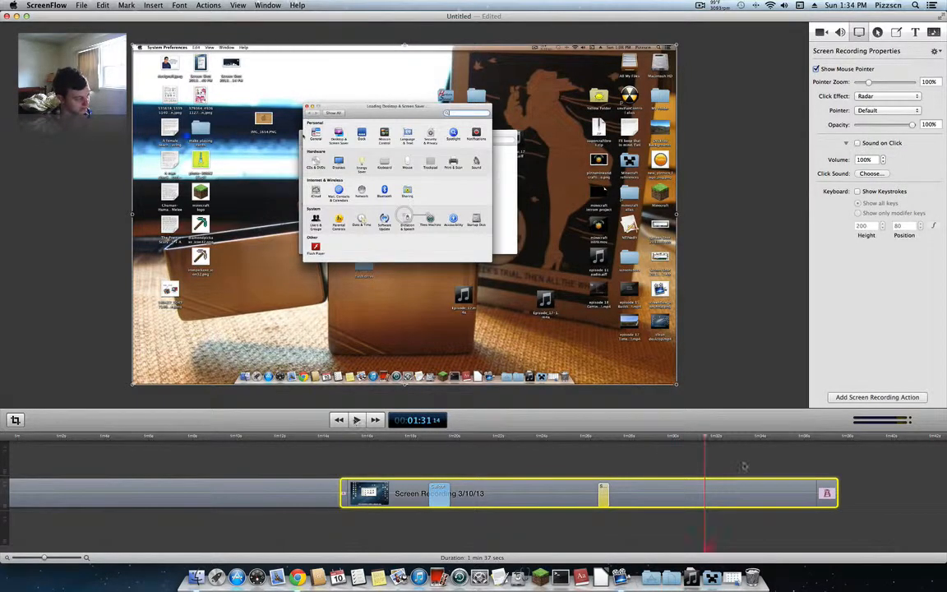
{"action": "left_click", "coordinate": [877, 396]}
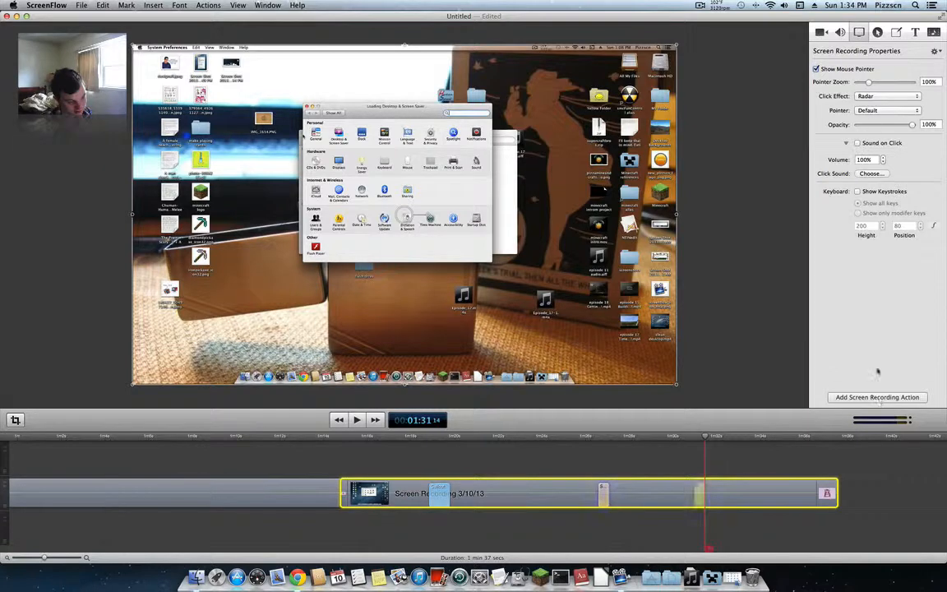
{"action": "left_click", "coordinate": [886, 97]}
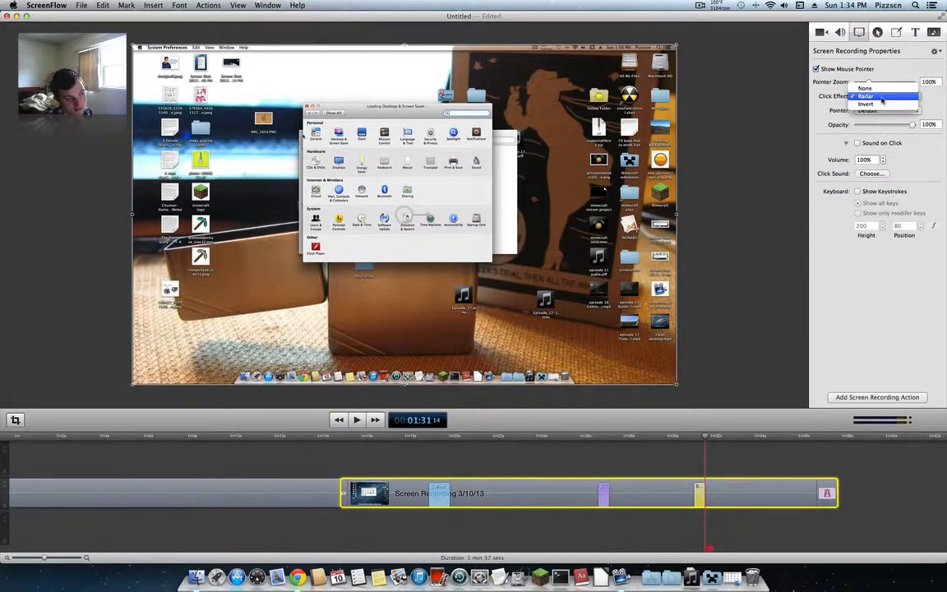
{"action": "left_click", "coordinate": [875, 87]}
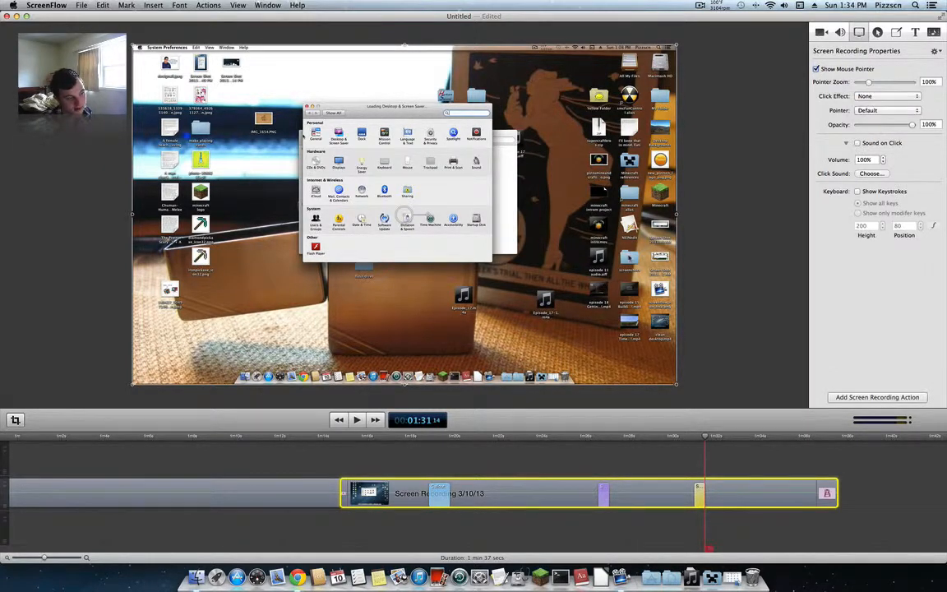
Try the Circle - Light pointer style and preview it from 1:31:14 to 1:33:24
{"action": "left_click", "coordinate": [866, 112]}
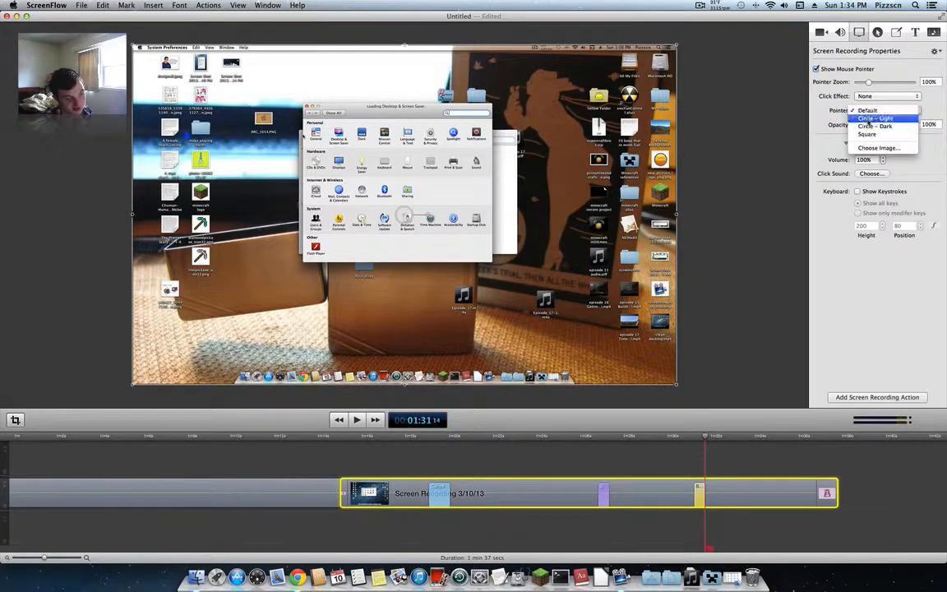
{"action": "left_click", "coordinate": [869, 119]}
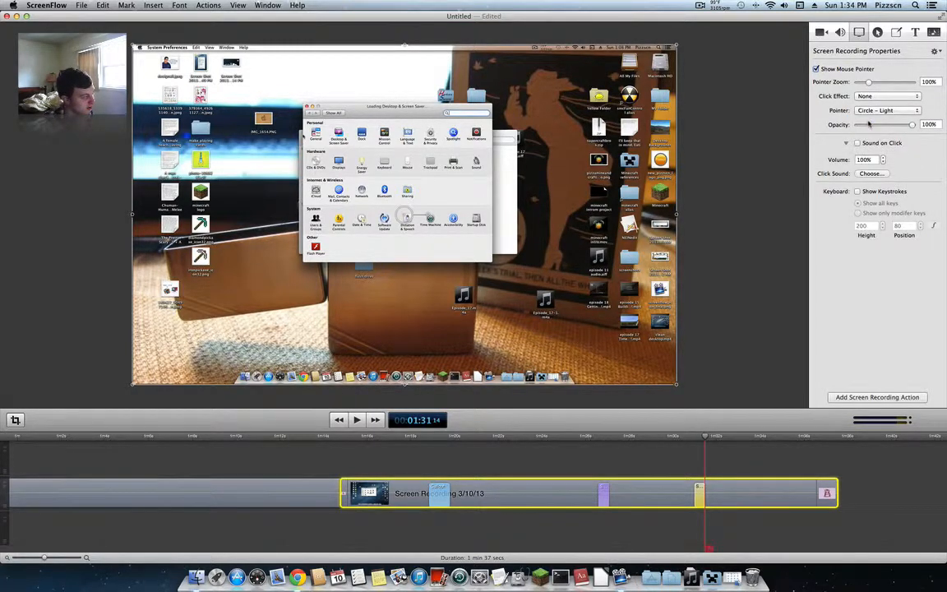
{"action": "left_click", "coordinate": [362, 423]}
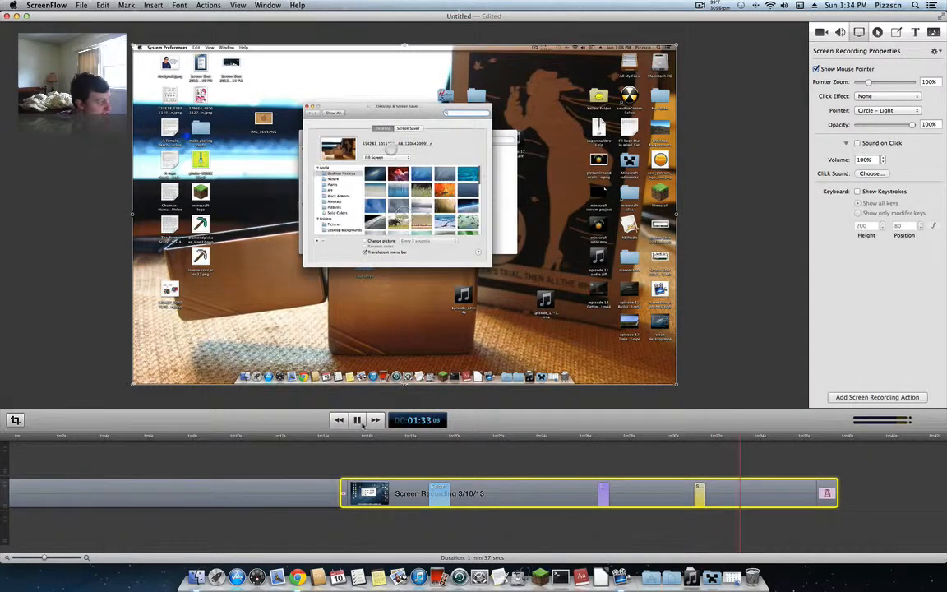
{"action": "left_click", "coordinate": [357, 420]}
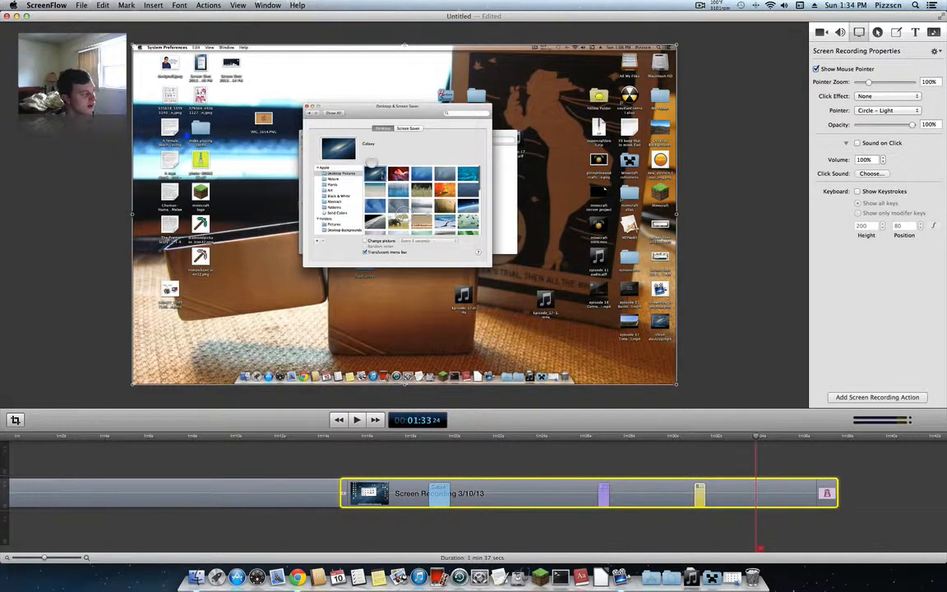
Try the Circle - Dark pointer style and play the clip from 1:33:24 to its end
{"action": "left_click", "coordinate": [904, 110]}
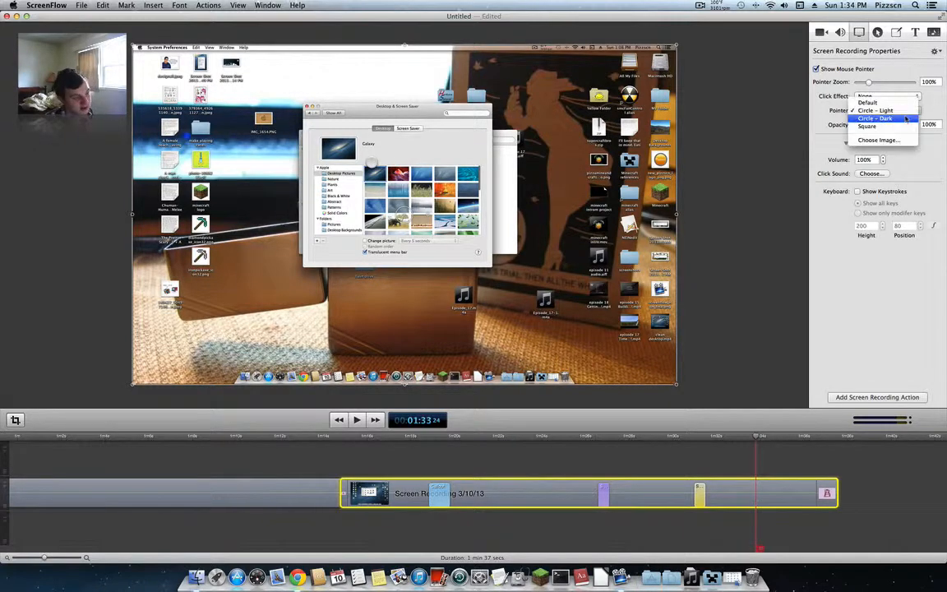
{"action": "left_click", "coordinate": [906, 119]}
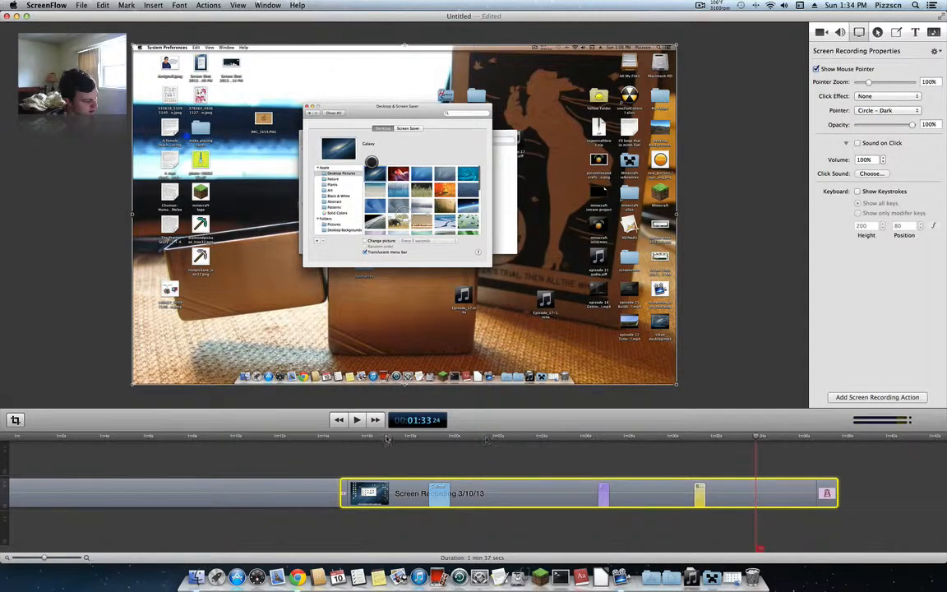
{"action": "left_click", "coordinate": [356, 420]}
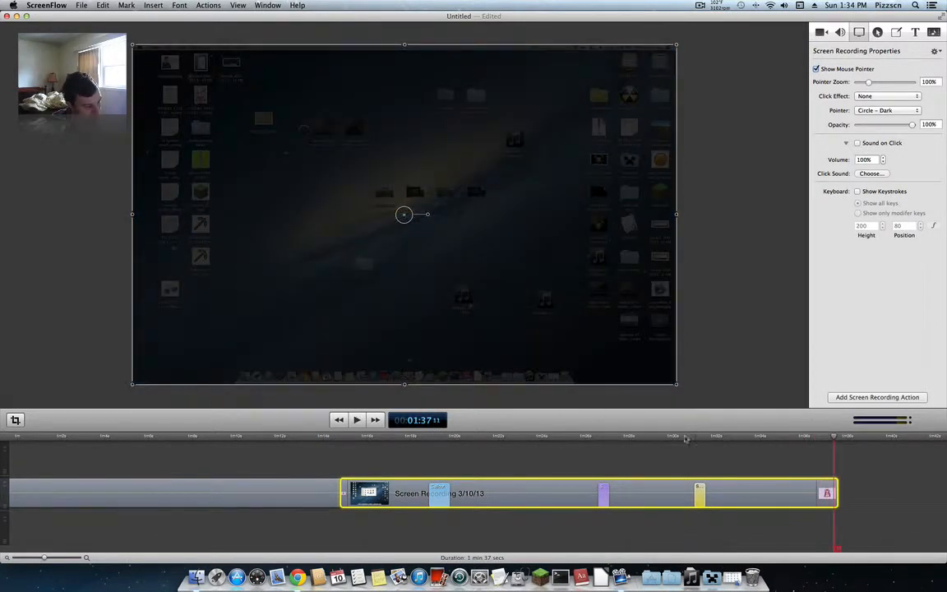
Try the Square pointer style, preview it from 1:33:01, and return the pointer to Default
{"action": "left_click", "coordinate": [878, 110]}
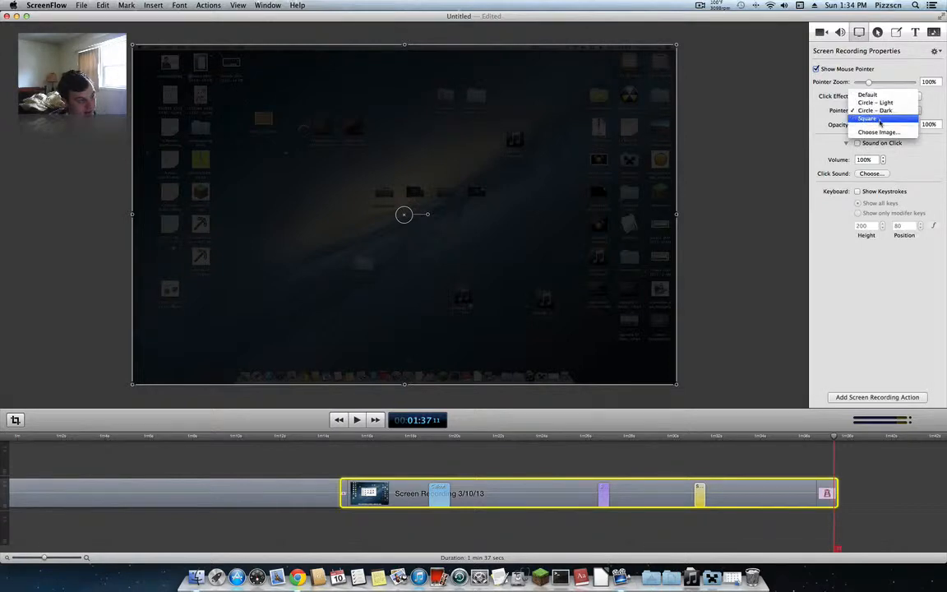
{"action": "left_click", "coordinate": [883, 121]}
{"action": "left_click", "coordinate": [738, 441]}
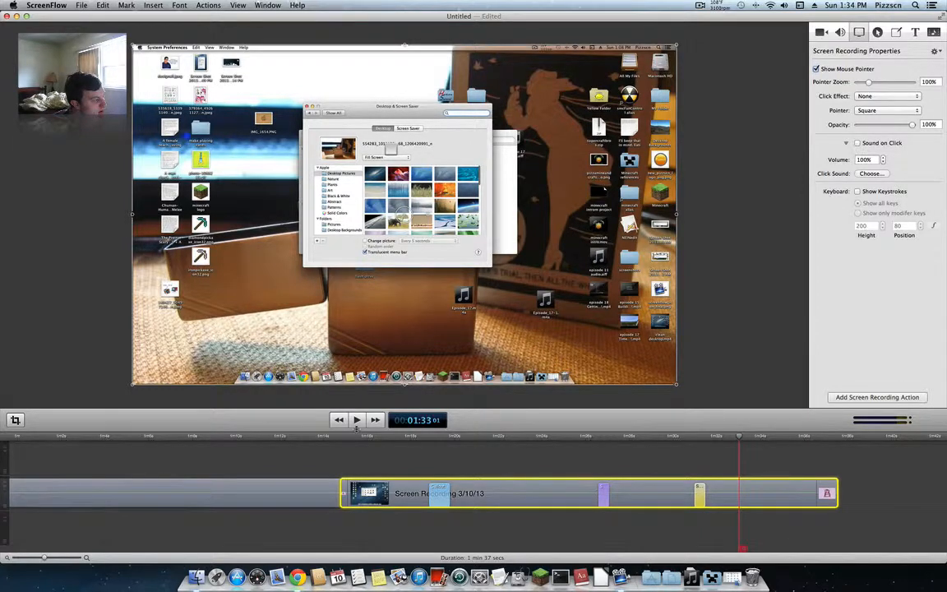
{"action": "left_click", "coordinate": [356, 420]}
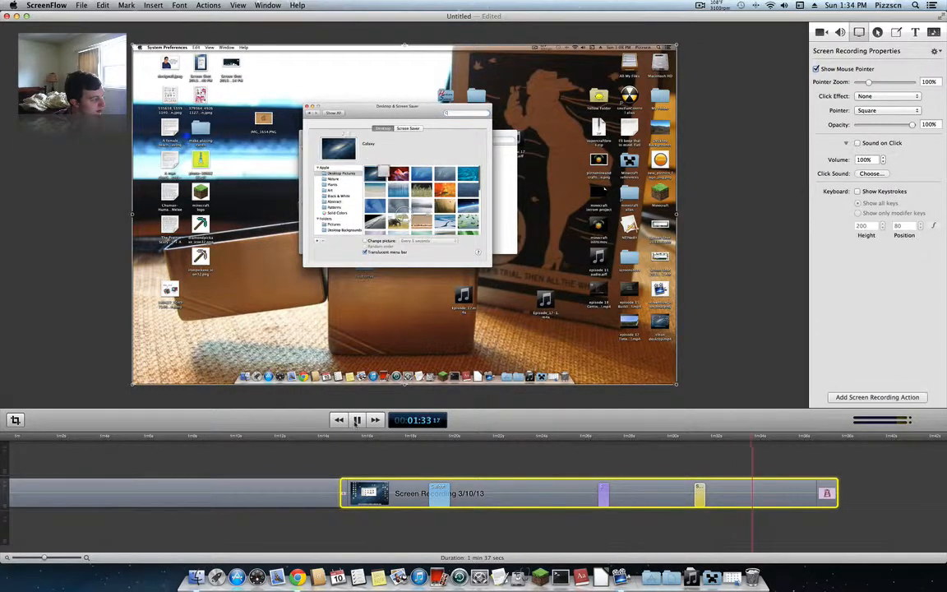
{"action": "left_click", "coordinate": [356, 419]}
{"action": "left_click", "coordinate": [891, 110]}
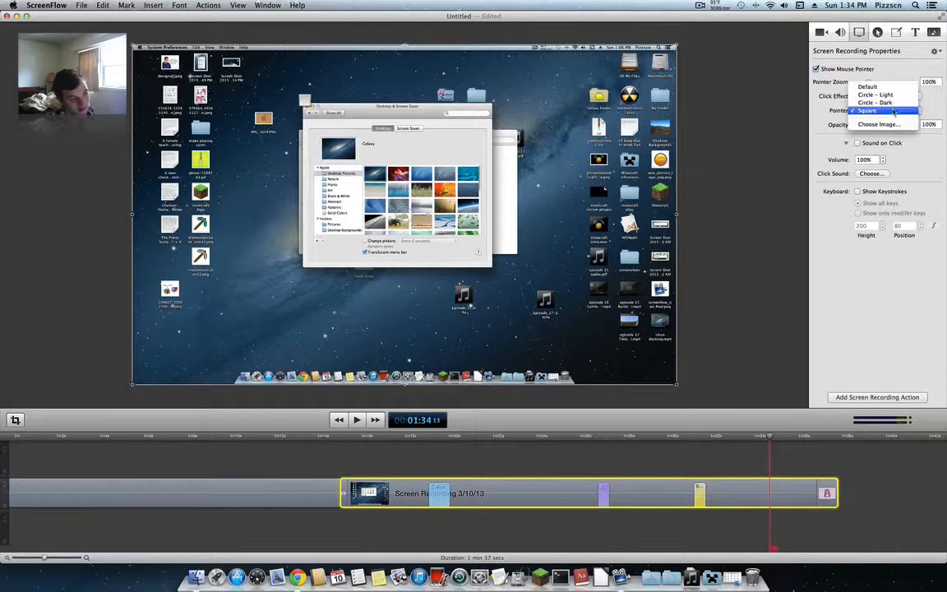
{"action": "left_click", "coordinate": [873, 86]}
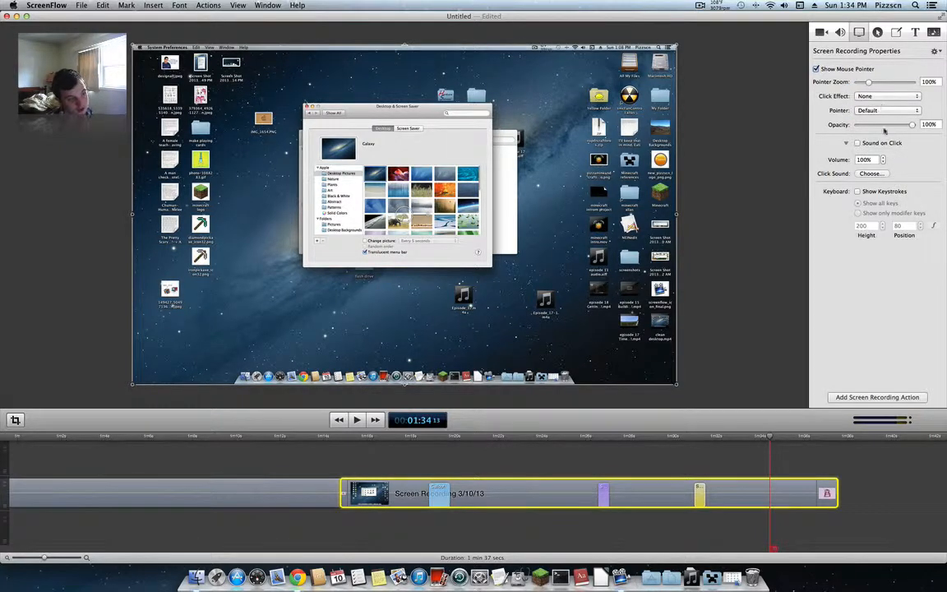
Try enlarging the pointer zoom to 211%, and restore it to 100%
{"action": "mouse_move", "coordinate": [869, 83]}
{"action": "left_mouse_down"}
{"action": "mouse_move", "coordinate": [914, 83]}
{"action": "mouse_move", "coordinate": [880, 83]}
{"action": "left_mouse_up"}
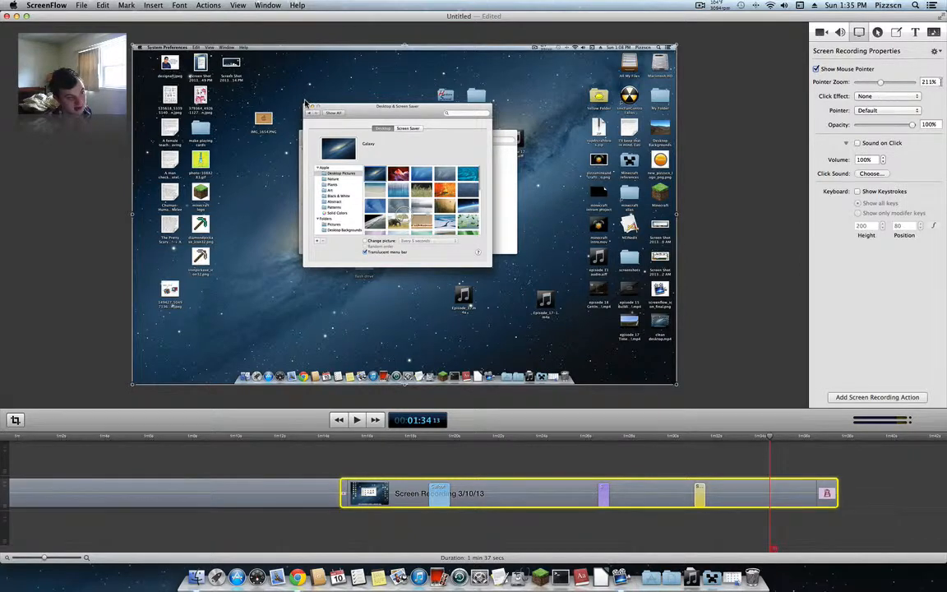
{"action": "double_click", "coordinate": [923, 81]}
{"action": "type", "text": "100"}
{"action": "key", "text": "Return"}
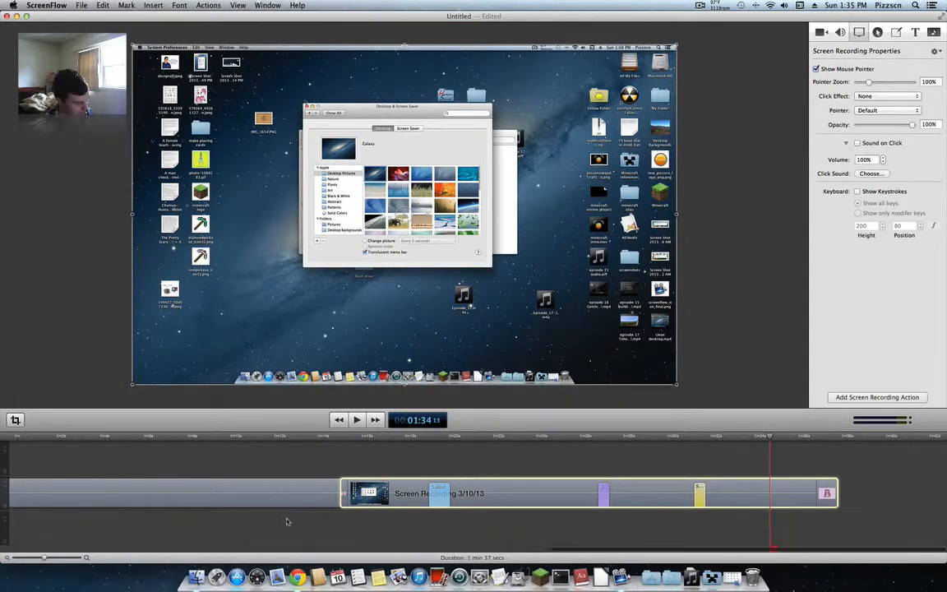
Go to 0:19:05 in the first clip, where the YouTube address is being entered in the browser
{"action": "scroll", "coordinate": [275, 507], "scroll_direction": "right", "scroll_amount": 15}
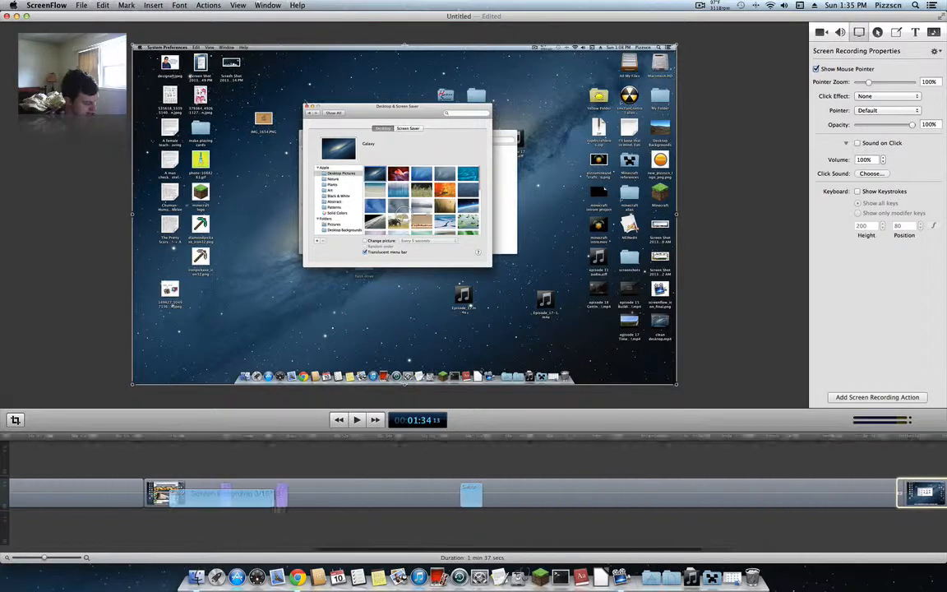
{"action": "left_click", "coordinate": [362, 438]}
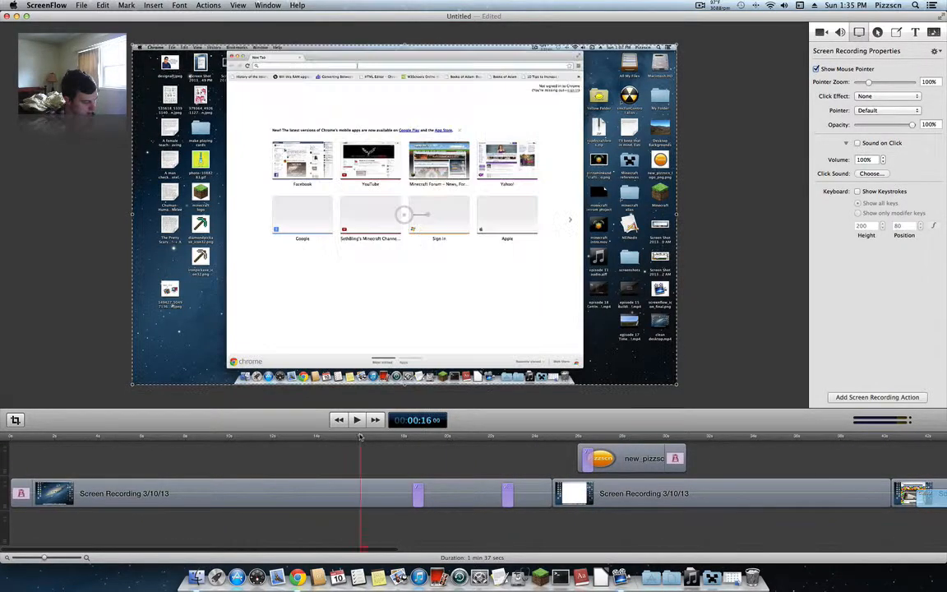
{"action": "left_click_drag", "start_coordinate": [365, 440], "coordinate": [429, 441]}
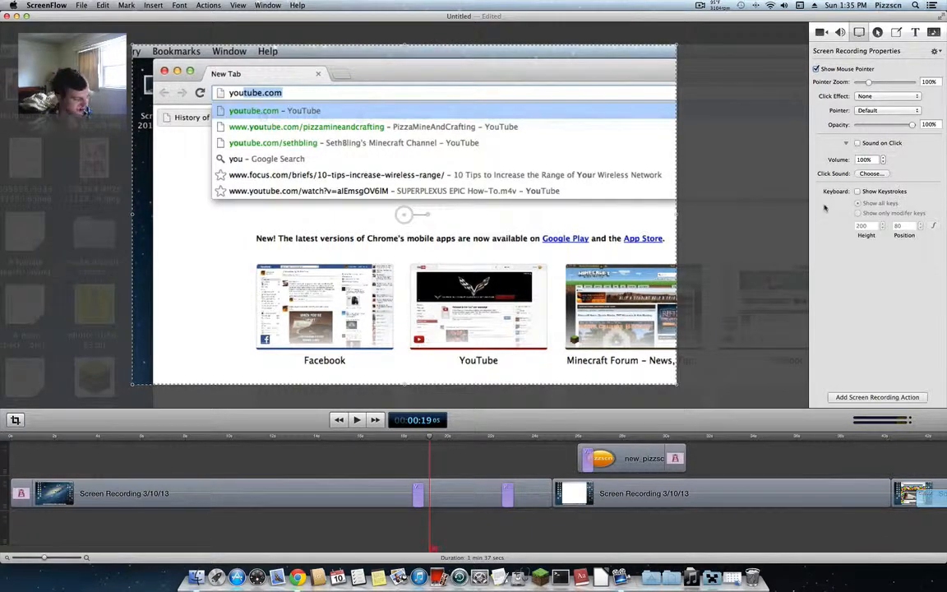
Switch to the Notes app and create a new note
{"action": "left_click", "coordinate": [369, 569]}
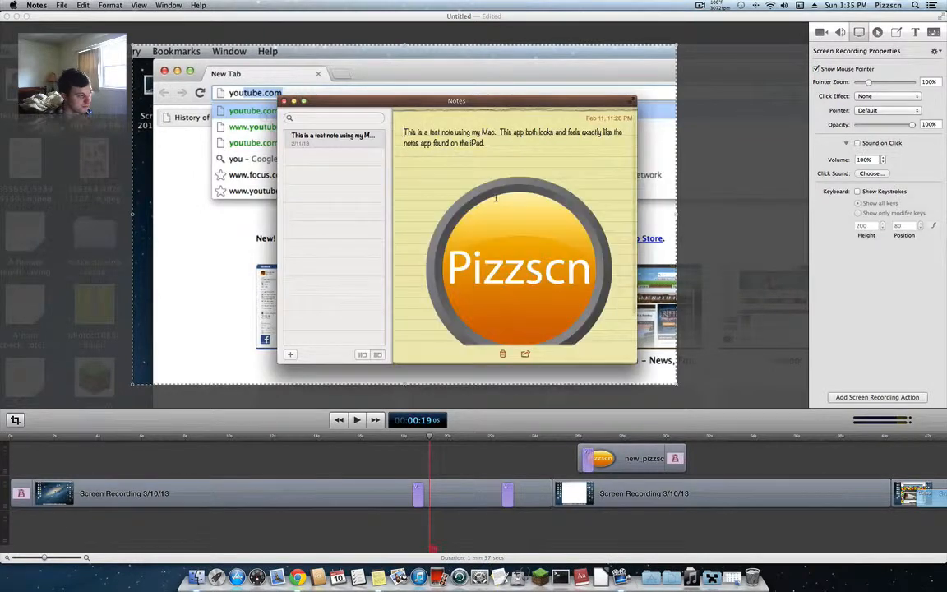
{"action": "right_click", "coordinate": [371, 179]}
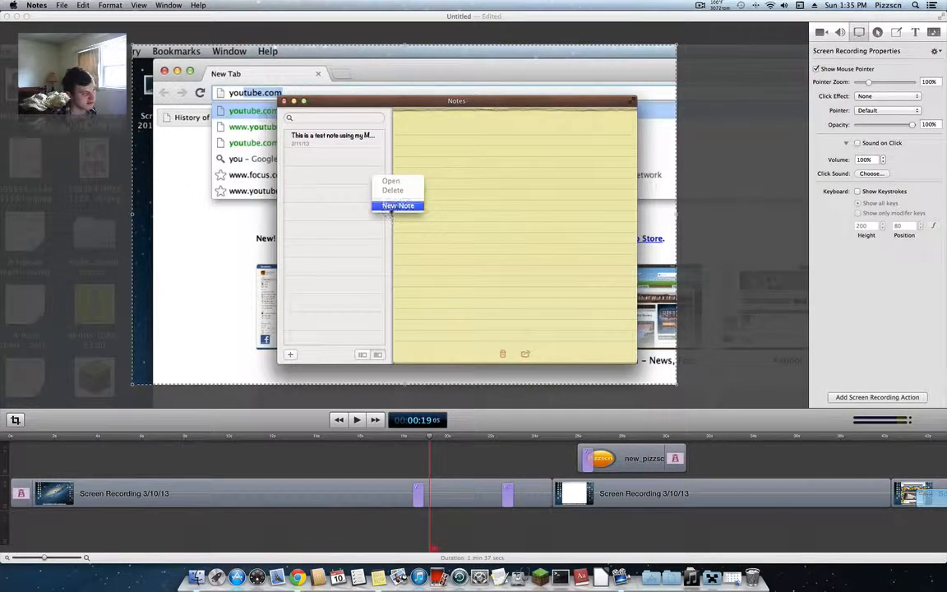
{"action": "left_click", "coordinate": [395, 204]}
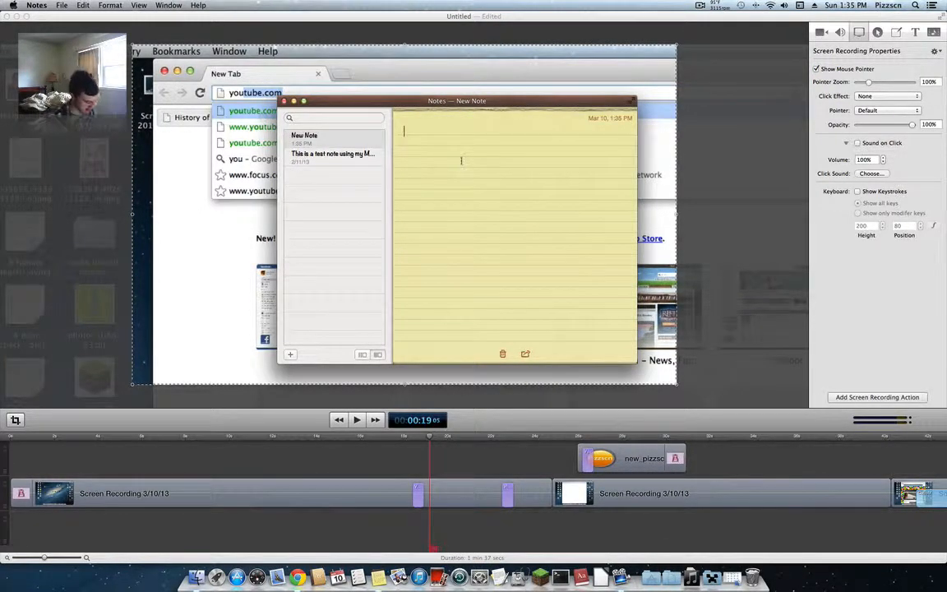
Write "This is what the show keystrokes option looks like." in the new note
{"action": "type", "text": "This is wh"}
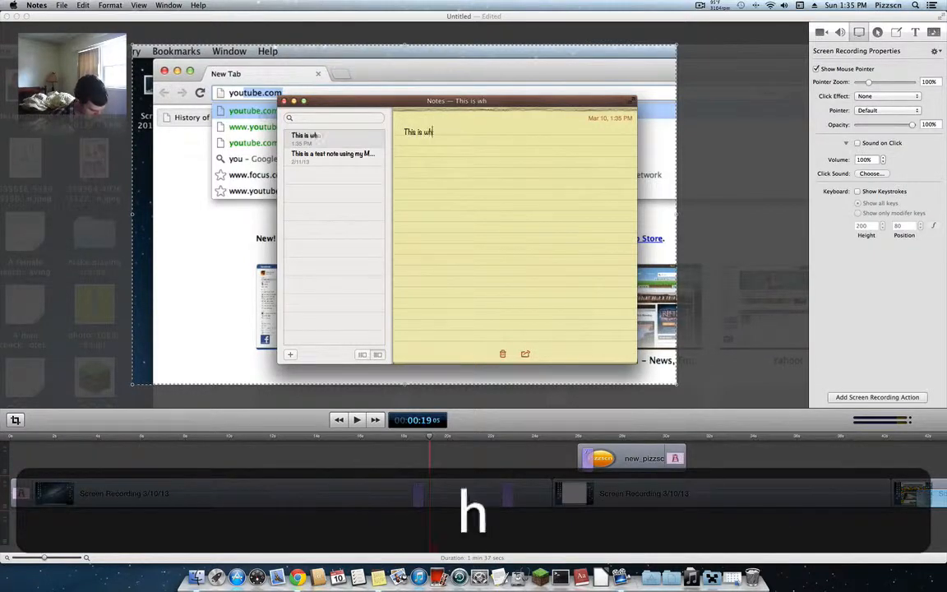
{"action": "type", "text": "at the show "}
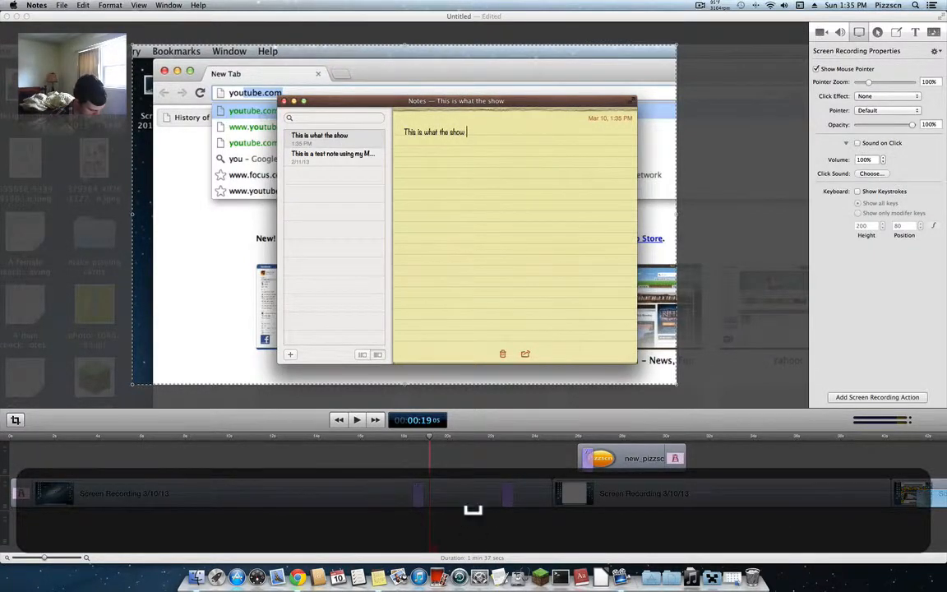
{"action": "type", "text": "keystrokes "}
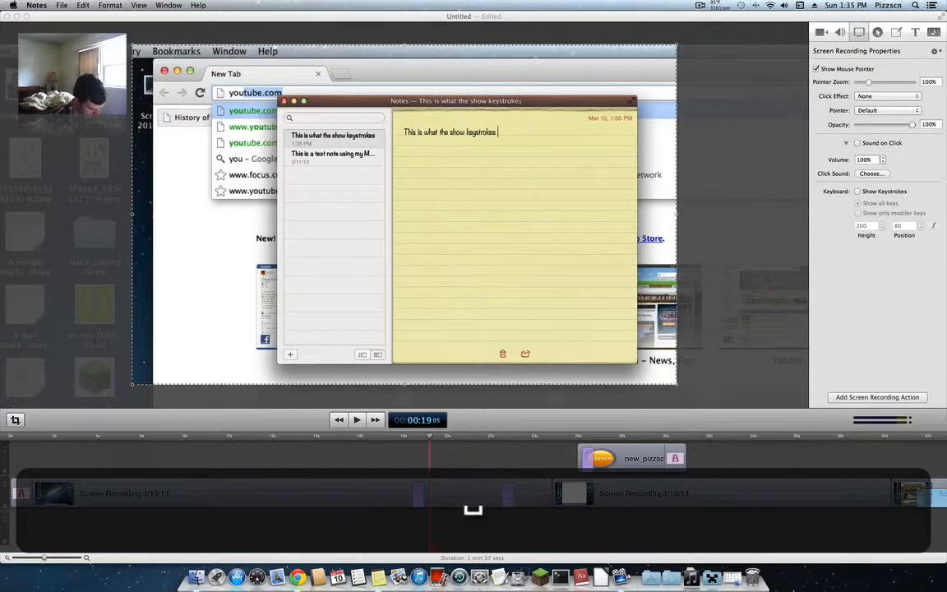
{"action": "type", "text": "option "}
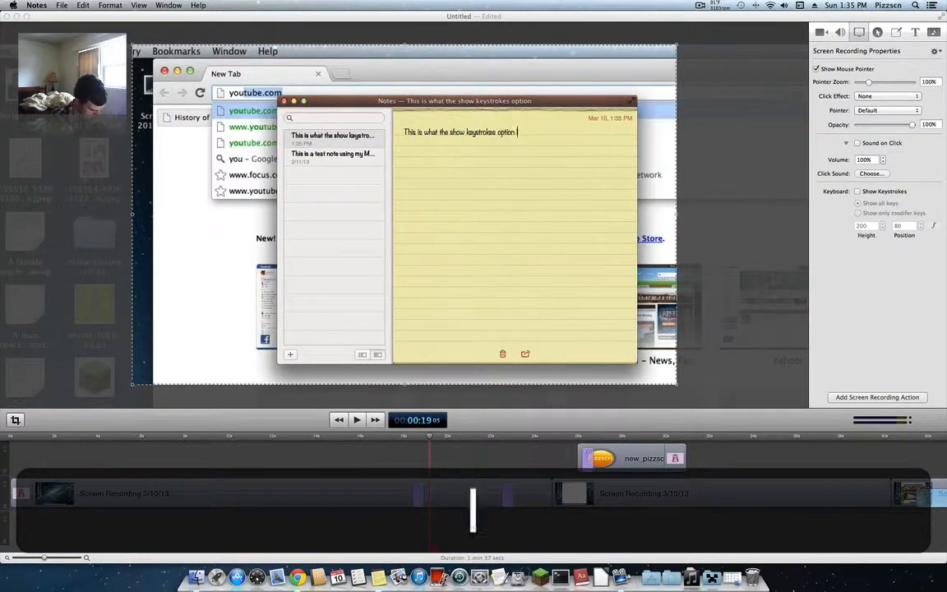
{"action": "type", "text": "looks like."}
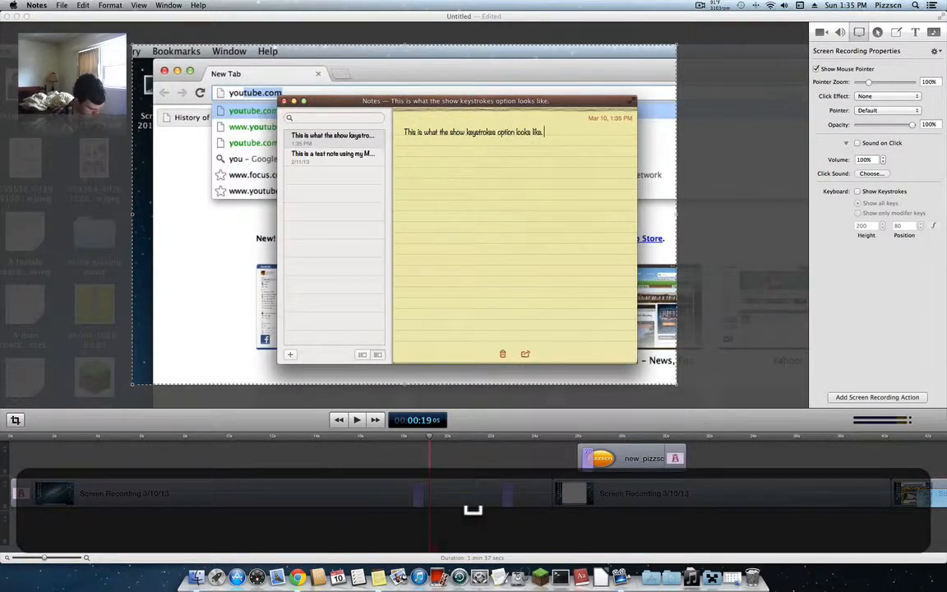
Undo the last typing in the note and redo it so the sentence is complete again
{"action": "key", "text": "BackSpace"}
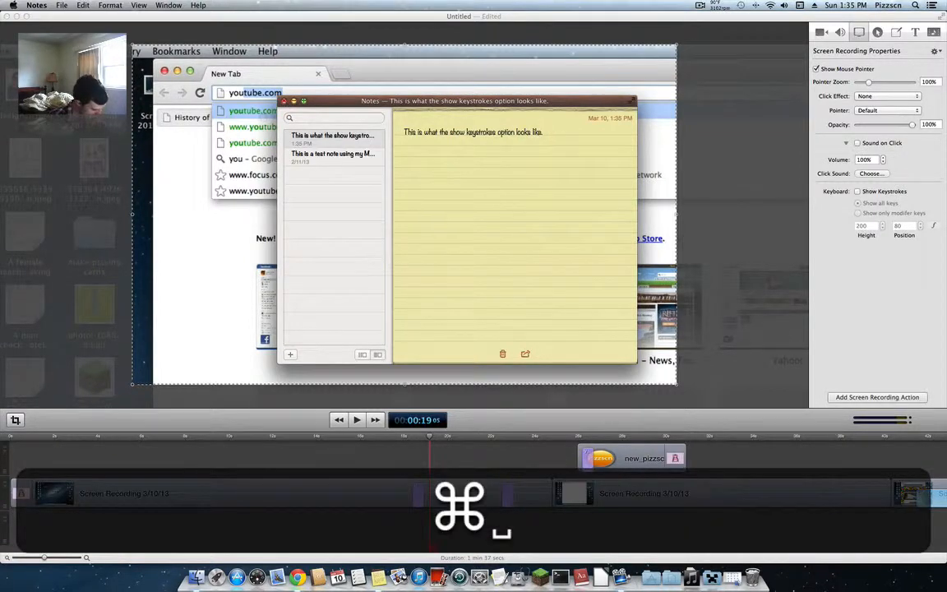
{"action": "key", "text": "super+z"}
{"action": "key", "text": "super+z"}
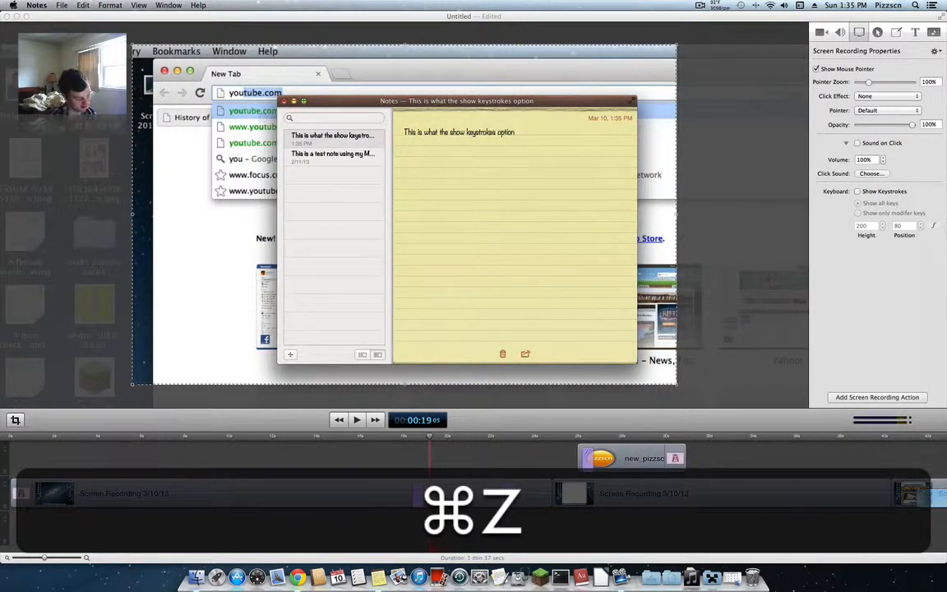
{"action": "key", "text": "super+y"}
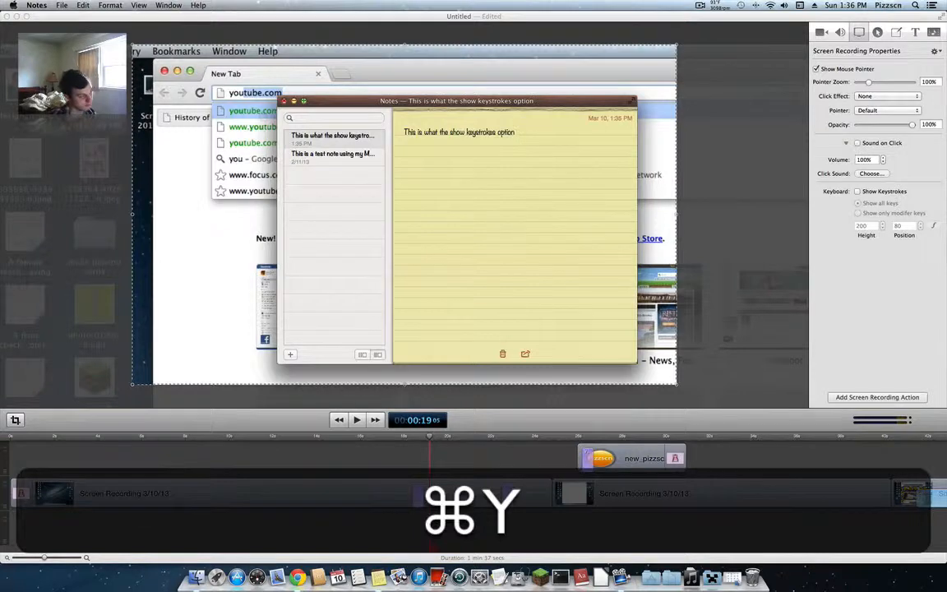
{"action": "left_click", "coordinate": [83, 5]}
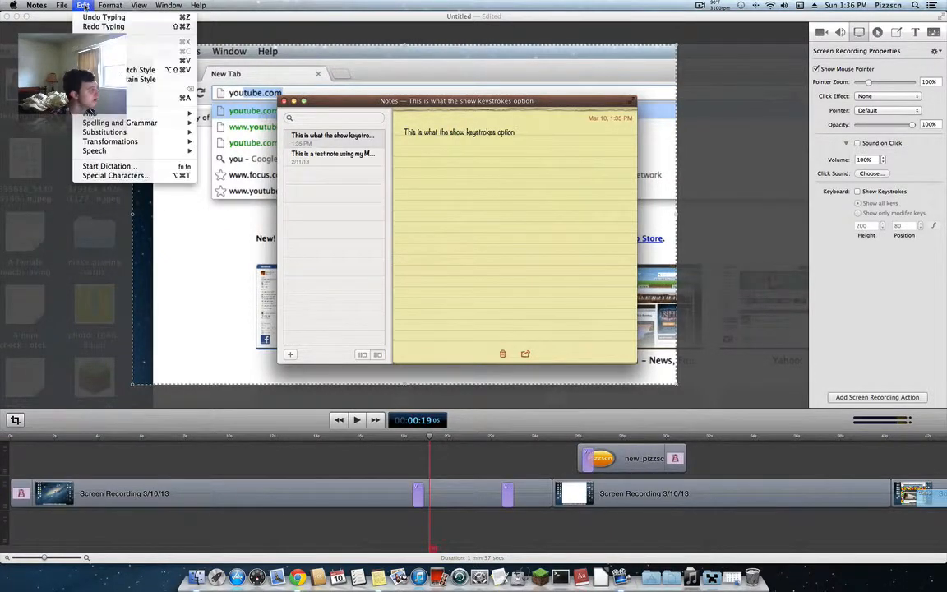
{"action": "left_click", "coordinate": [578, 215]}
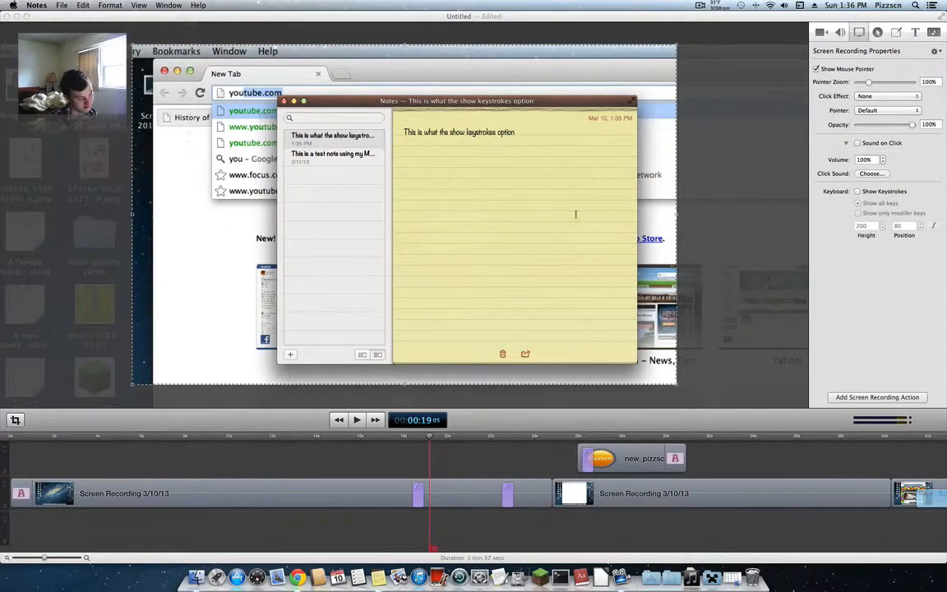
{"action": "key", "text": "super"}
{"action": "key", "text": "shift+super+z"}
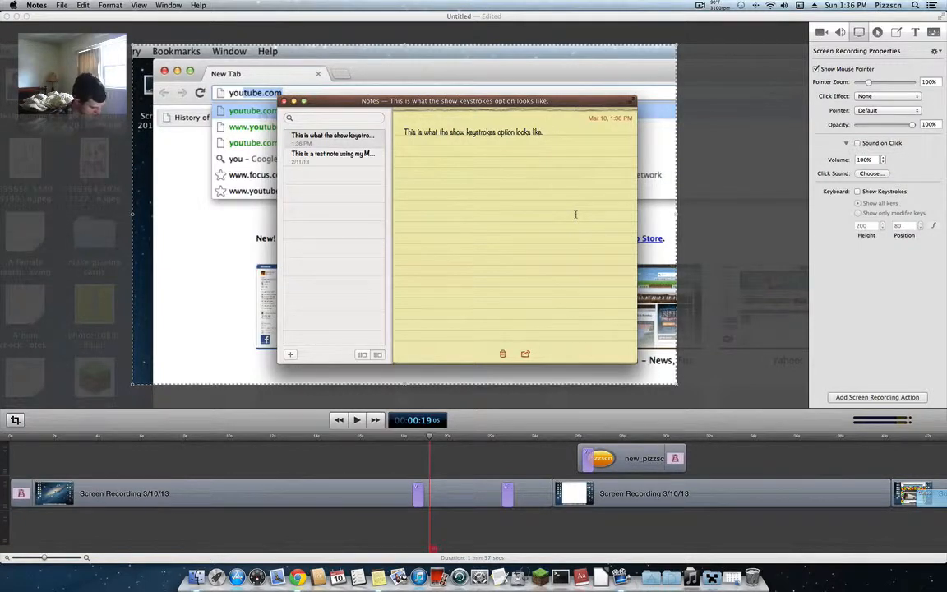
Add an Apple logo character and the text "fbsdjuv" to the end of the note, and close the Notes window
{"action": "key", "text": "alt"}
{"action": "key", "text": "ctrl"}
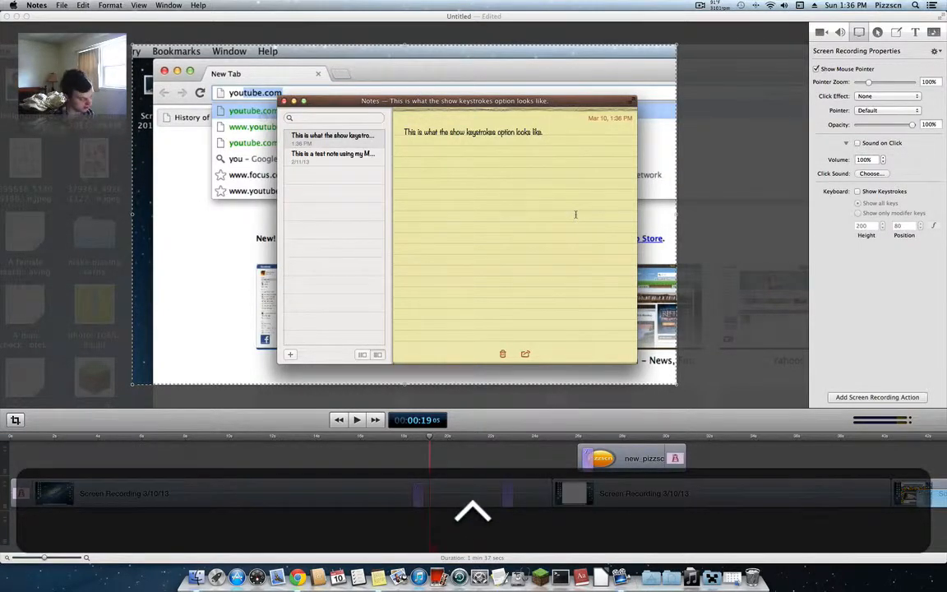
{"action": "key", "text": "shift"}
{"action": "key", "text": "alt+shift+k"}
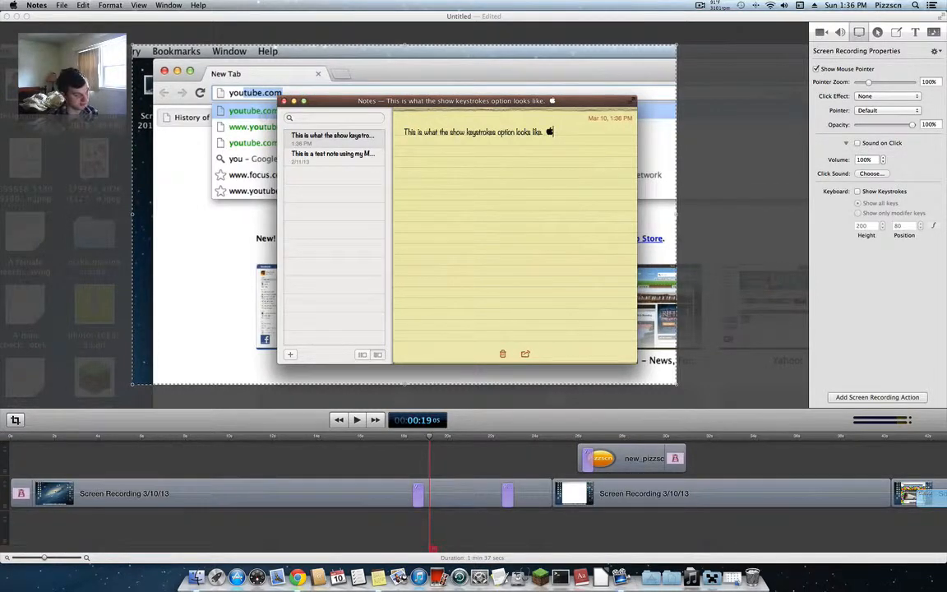
{"action": "type", "text": "fbsdjuv"}
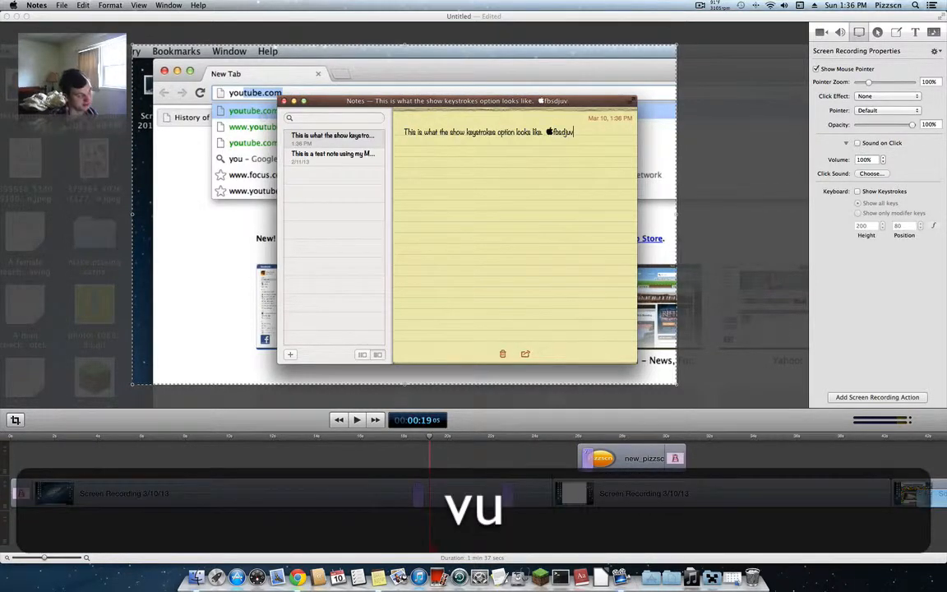
{"action": "left_click", "coordinate": [285, 101]}
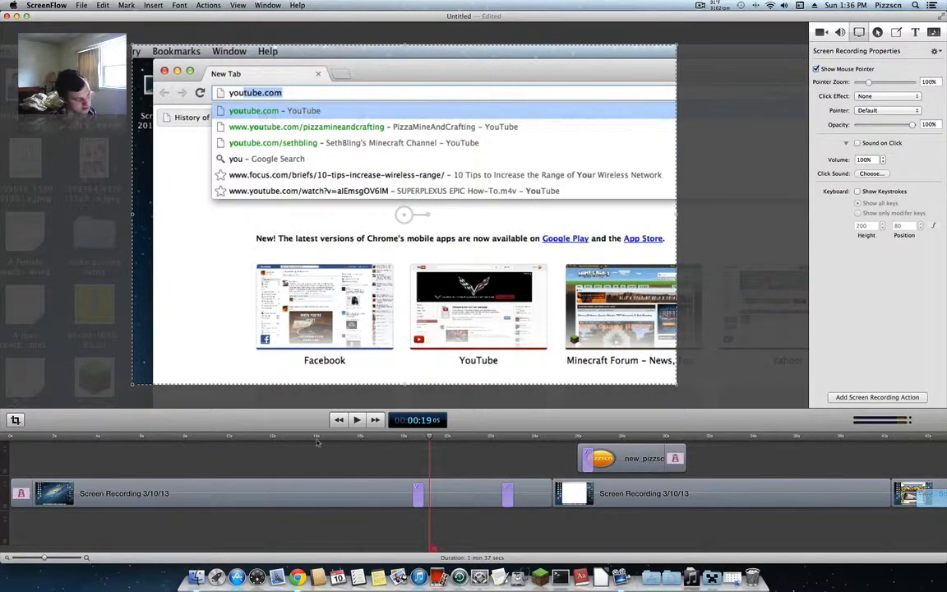
Play the project briefly from 0:19:05 and look over the timeline through to its last clip
{"action": "left_click", "coordinate": [356, 420]}
{"action": "left_click", "coordinate": [357, 419]}
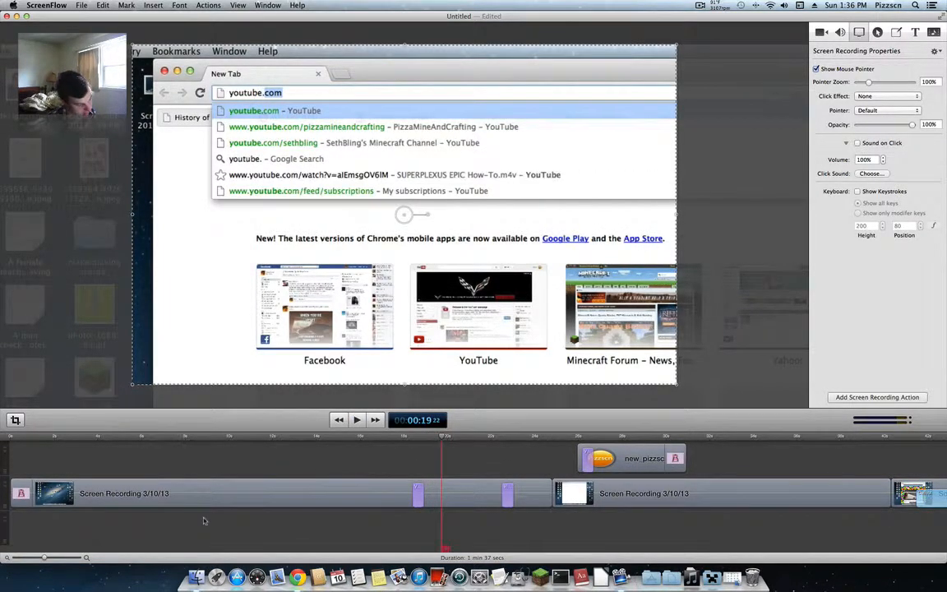
{"action": "scroll", "coordinate": [282, 514], "scroll_direction": "left", "scroll_amount": 2}
{"action": "scroll", "coordinate": [283, 515], "scroll_direction": "right", "scroll_amount": 15}
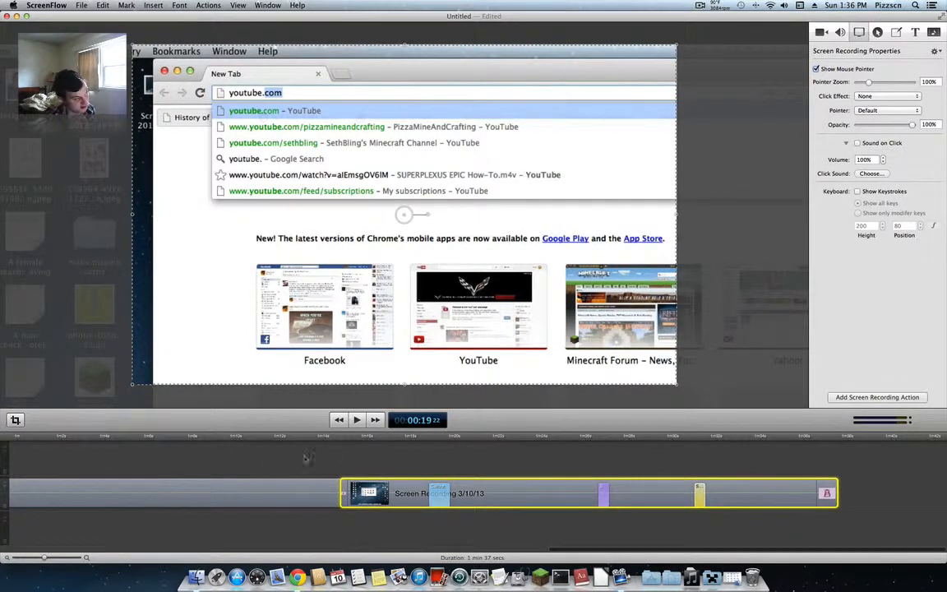
{"action": "scroll", "coordinate": [254, 466], "scroll_direction": "left", "scroll_amount": 15}
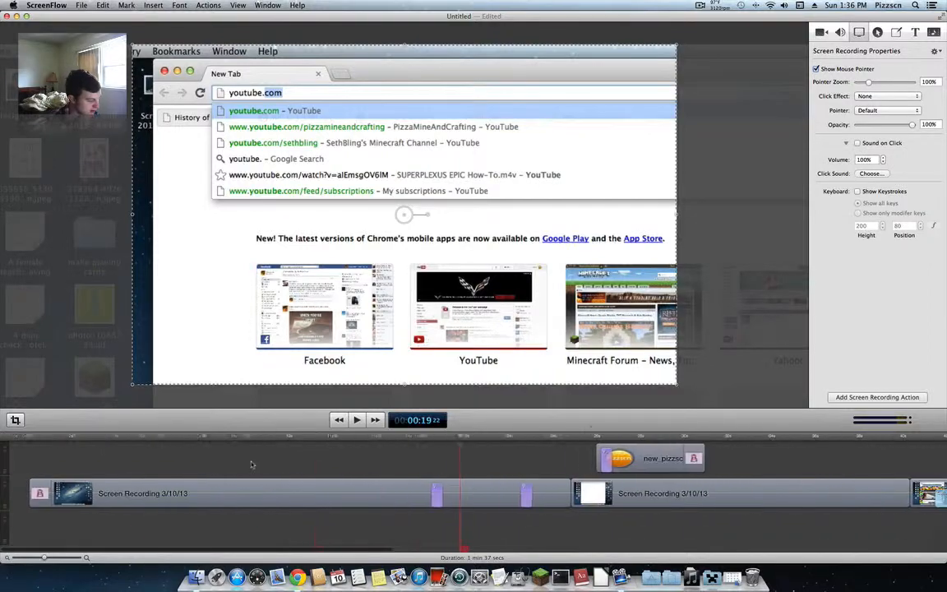
Open the project's export settings and set the output scale to 60%
{"action": "left_click", "coordinate": [82, 6]}
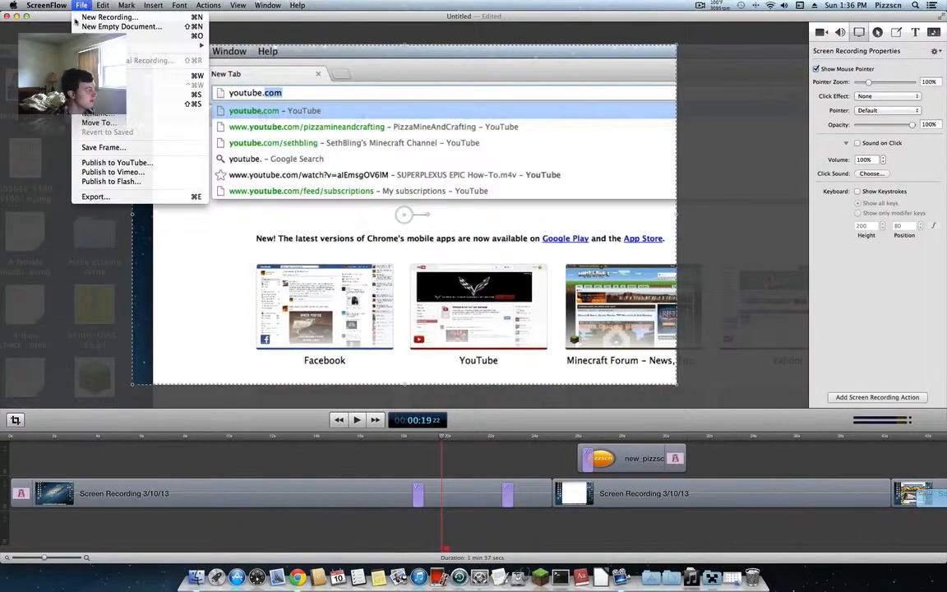
{"action": "left_click", "coordinate": [131, 196]}
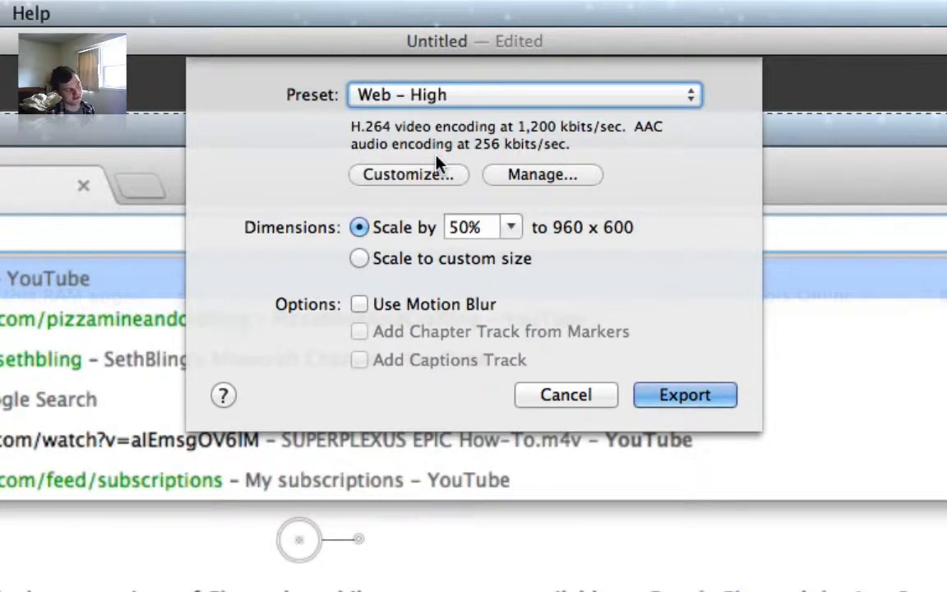
{"action": "left_click", "coordinate": [457, 227]}
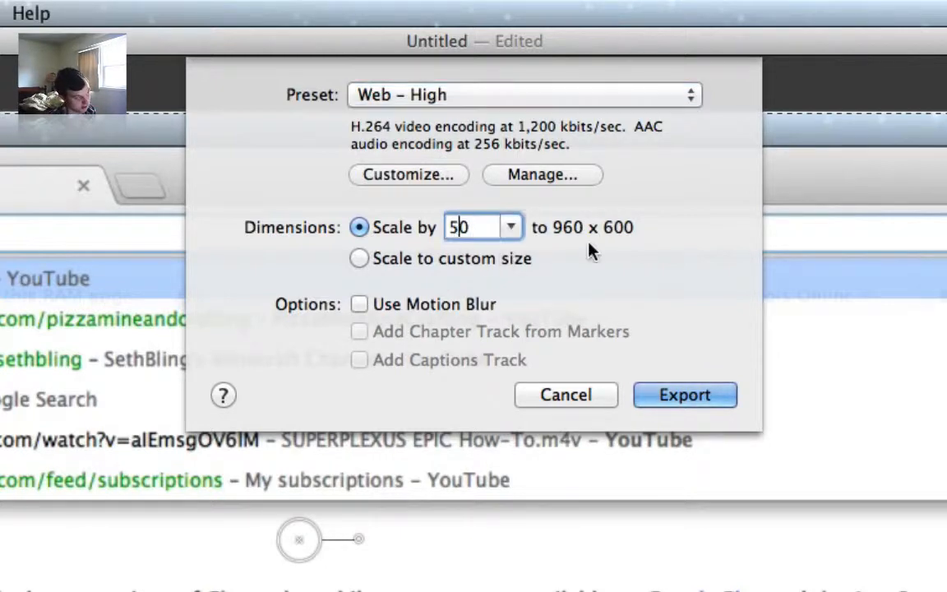
{"action": "key", "text": "BackSpace"}
{"action": "type", "text": "6"}
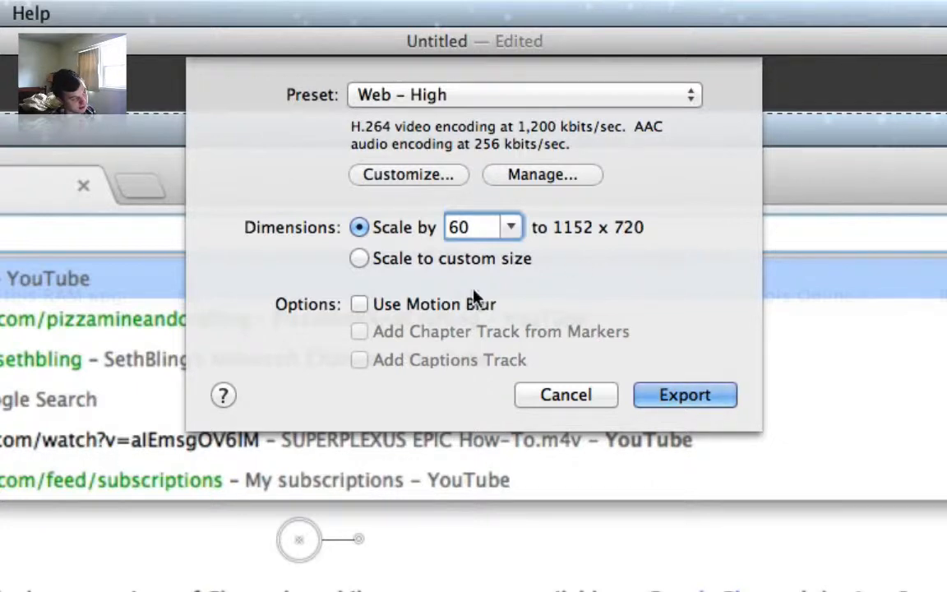
Try video data rates of 1800 and 2400 kbits/sec in the Web - High preset's custom settings, and cancel them
{"action": "left_click", "coordinate": [410, 178]}
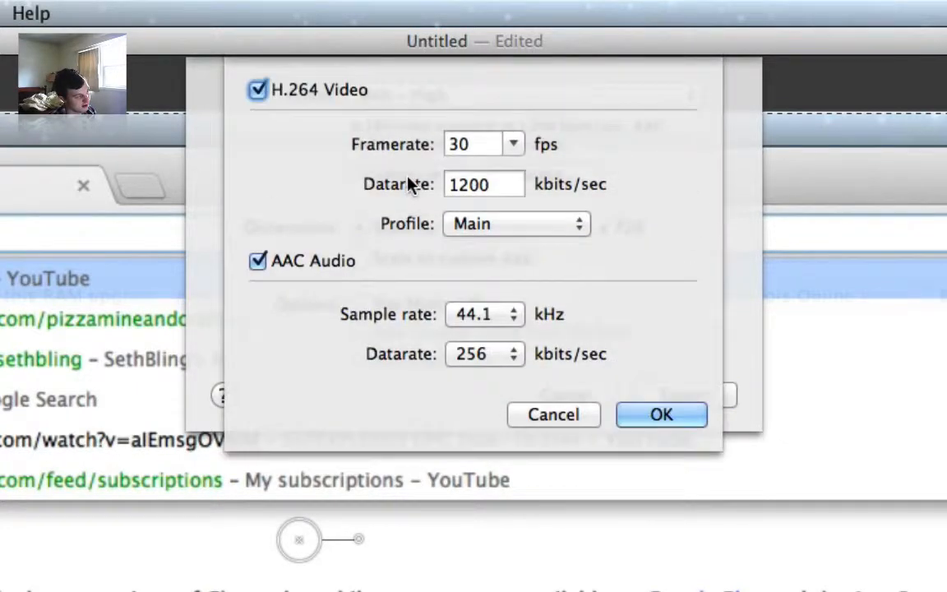
{"action": "left_click", "coordinate": [463, 184]}
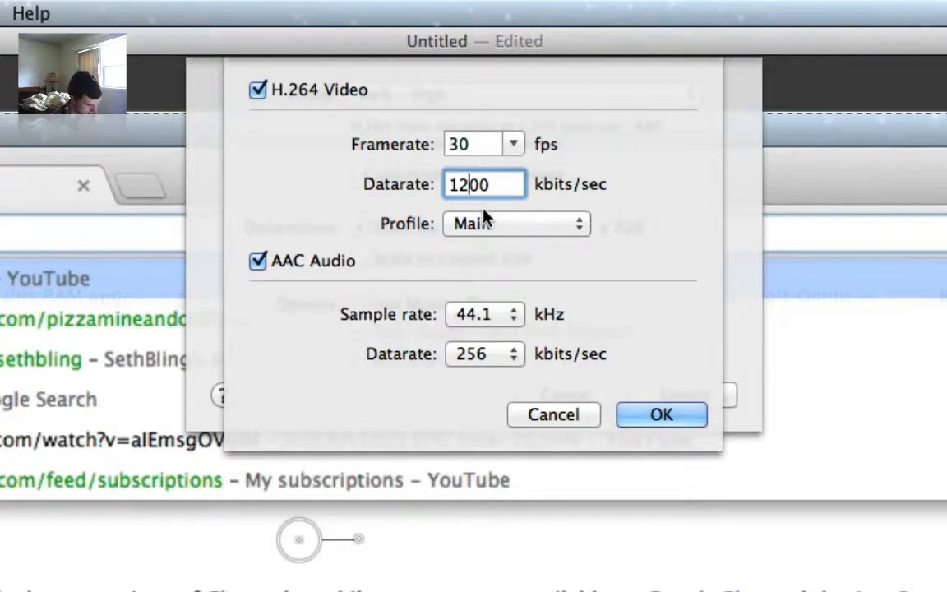
{"action": "key", "text": "BackSpace"}
{"action": "type", "text": "89"}
{"action": "key", "text": "BackSpace"}
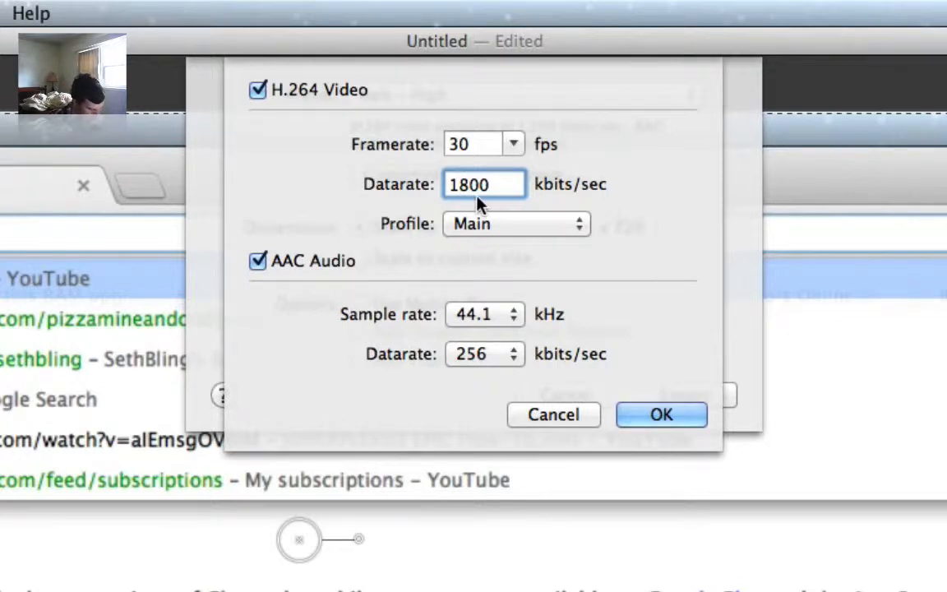
{"action": "key", "text": "BackSpace"}
{"action": "key", "text": "BackSpace"}
{"action": "type", "text": "24"}
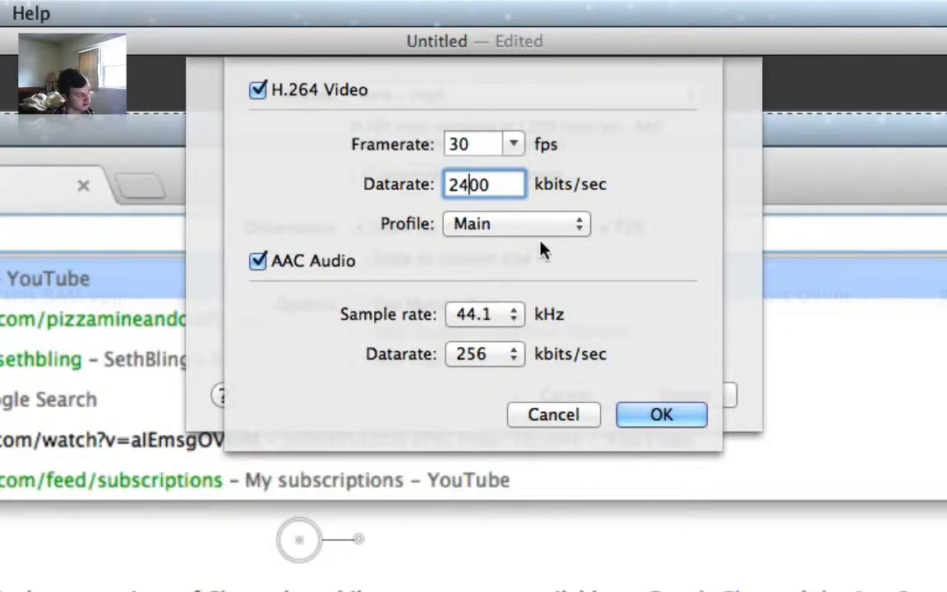
{"action": "left_click", "coordinate": [592, 410]}
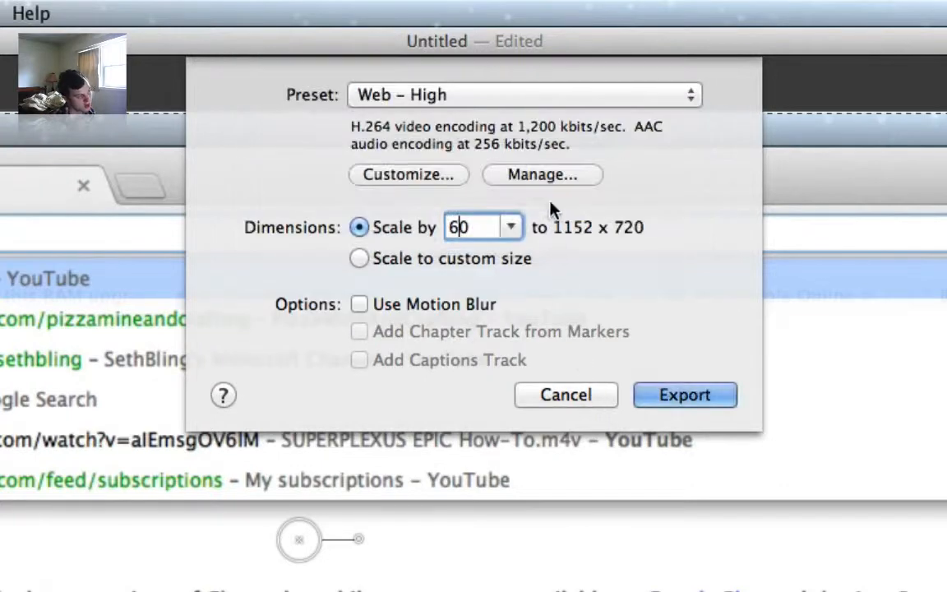
Choose the Lossless export preset and accept its movie settings for video and sound
{"action": "left_click", "coordinate": [530, 97]}
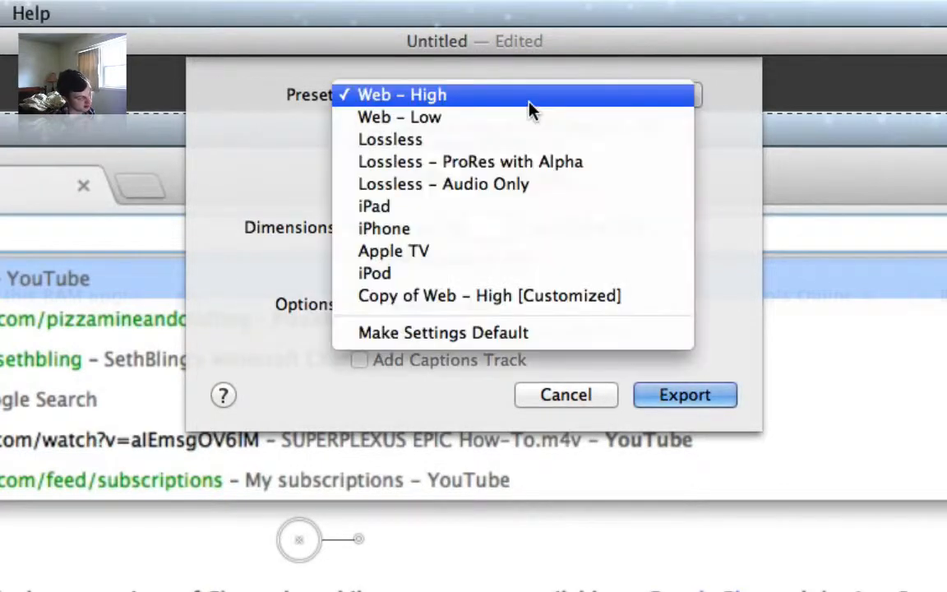
{"action": "left_click", "coordinate": [543, 142]}
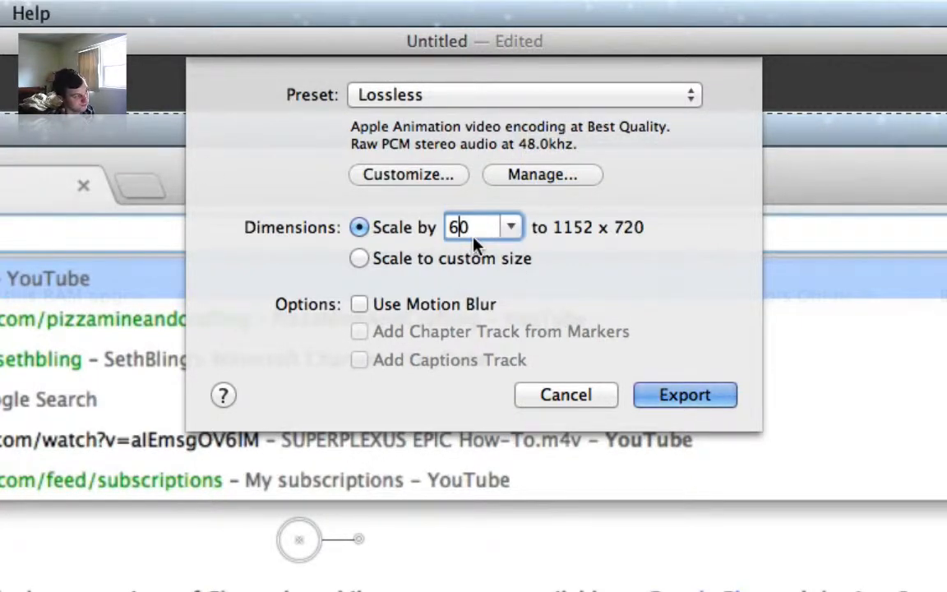
{"action": "left_click", "coordinate": [456, 94]}
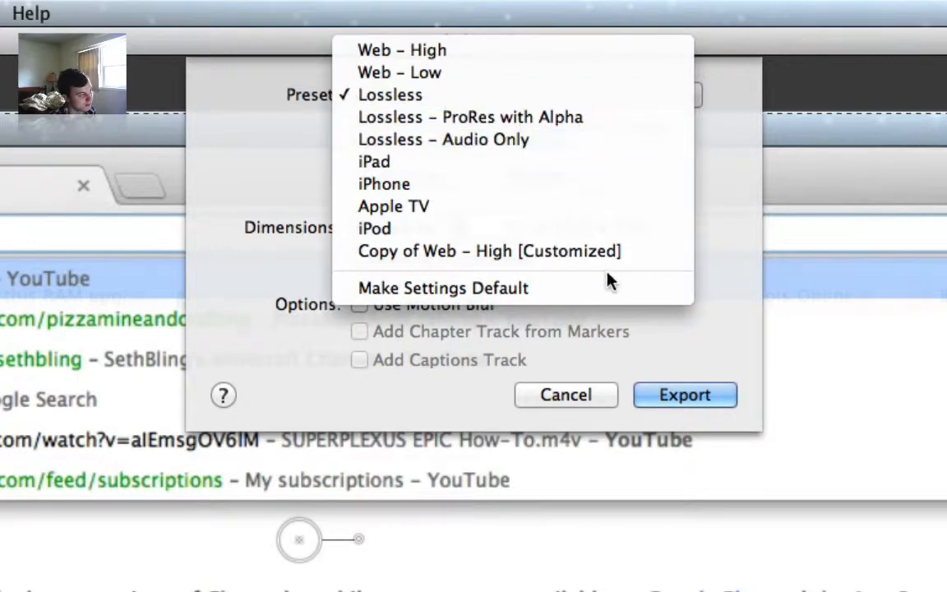
{"action": "left_click", "coordinate": [717, 245]}
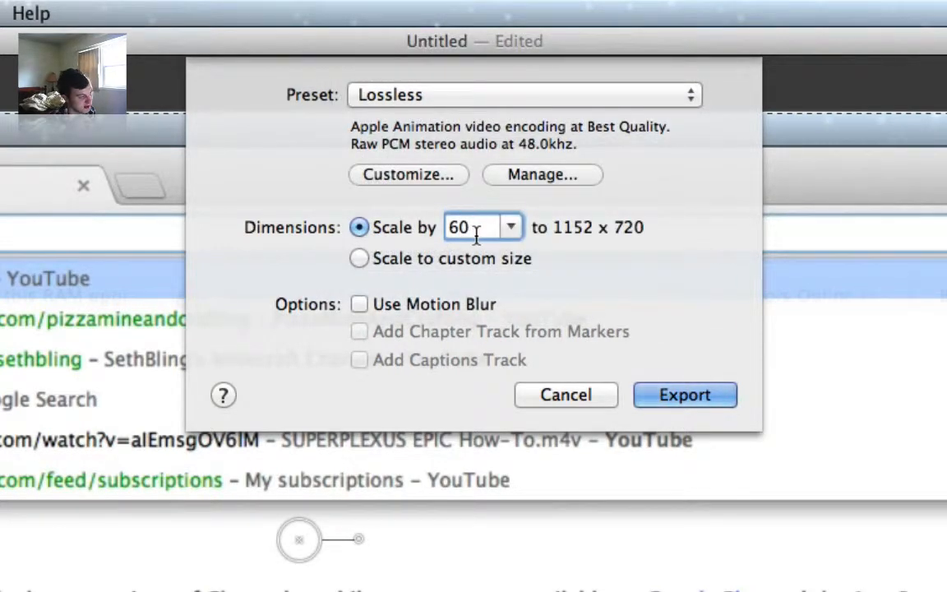
{"action": "left_click", "coordinate": [426, 174]}
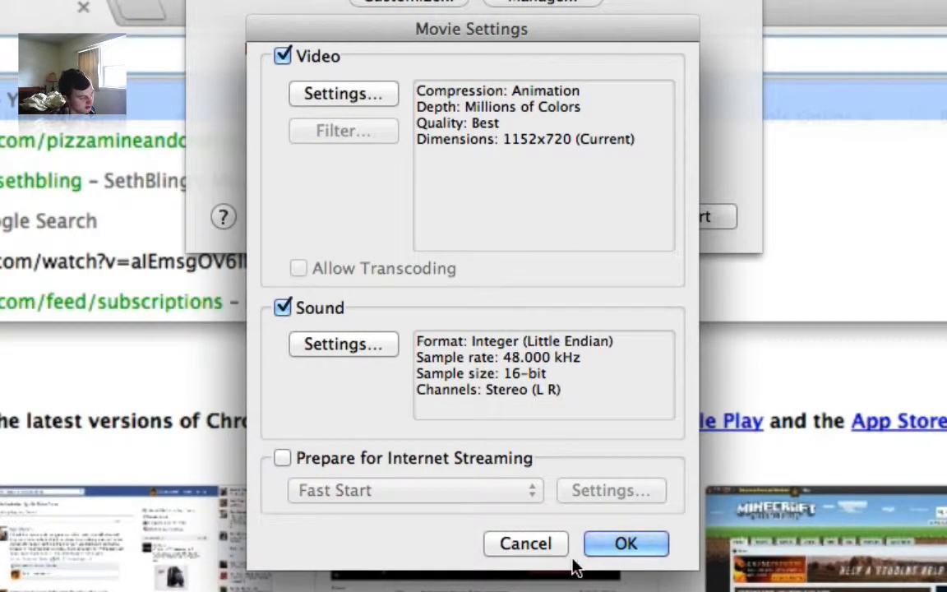
{"action": "left_click", "coordinate": [621, 552]}
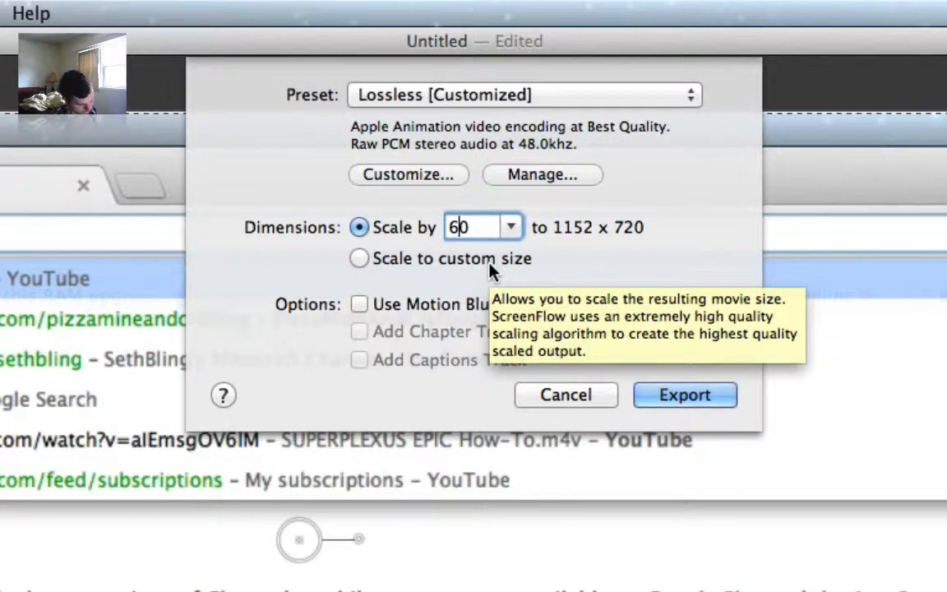
Set the export scale to 100%, look at the custom size option, and return to scaling by percentage
{"action": "key", "text": "BackSpace"}
{"action": "type", "text": "120"}
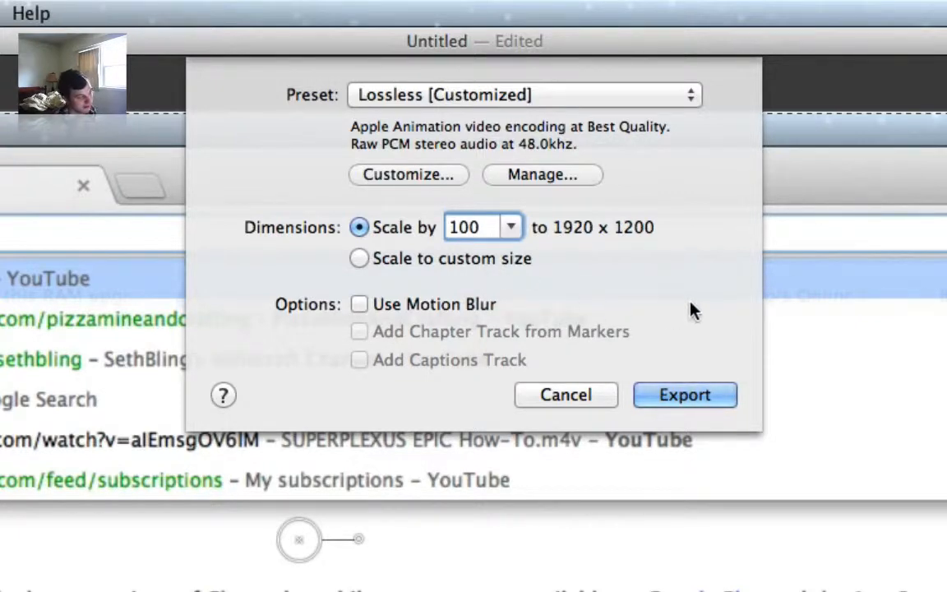
{"action": "type", "text": "0"}
{"action": "left_click", "coordinate": [511, 260]}
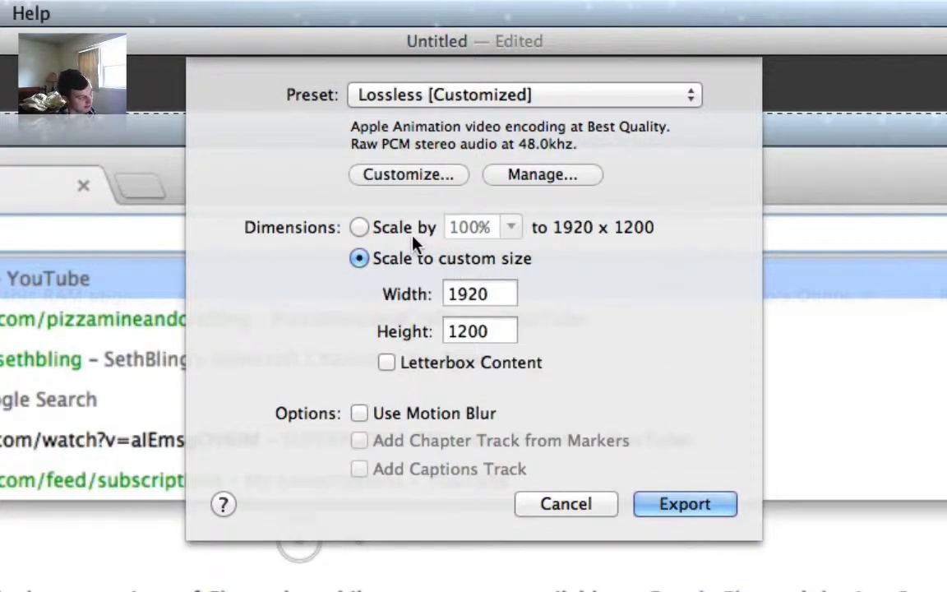
{"action": "left_click", "coordinate": [406, 230]}
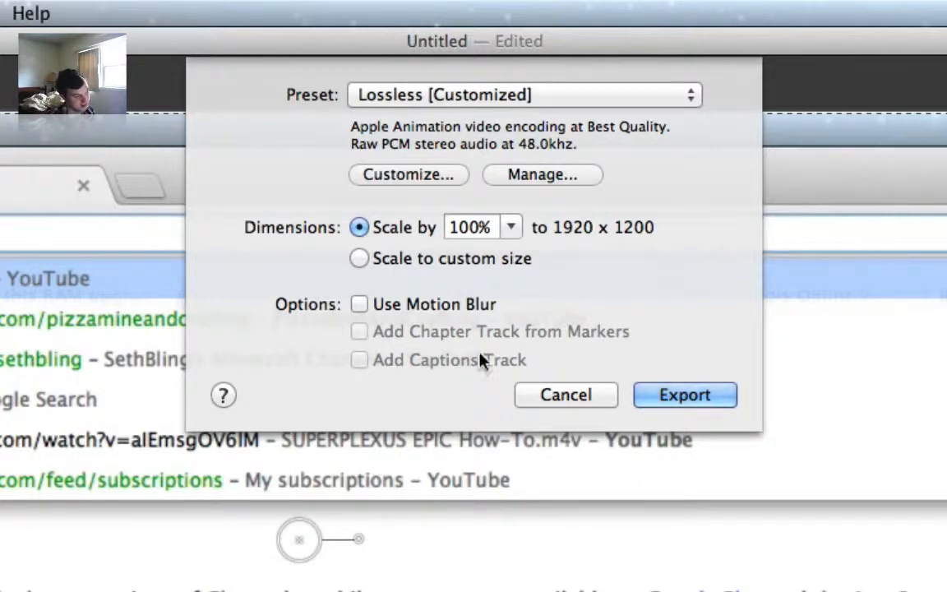
Export the project to the Desktop as "ScreenFlow demo" with the current lossless settings
{"action": "left_click", "coordinate": [666, 396]}
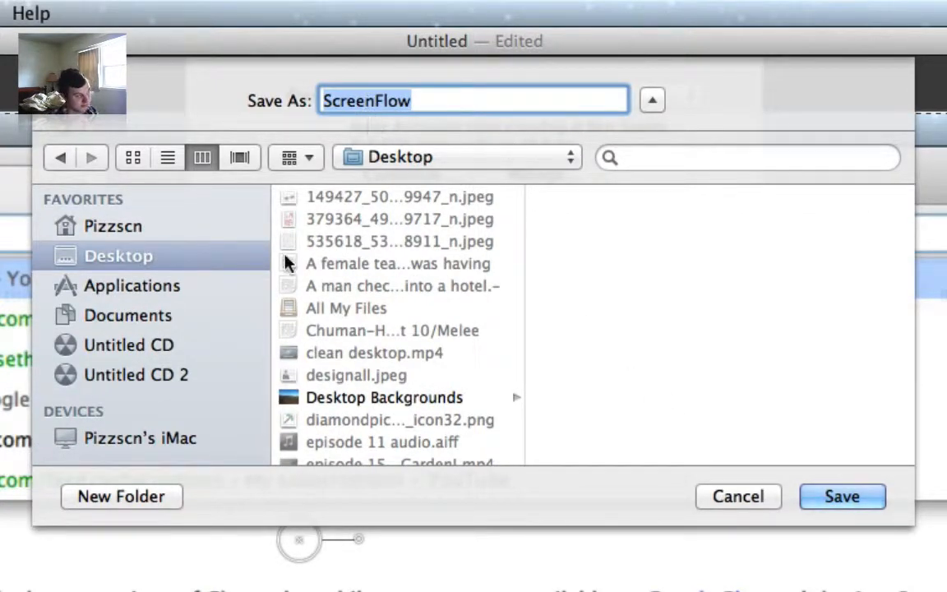
{"action": "scroll", "coordinate": [469, 401], "scroll_direction": "down", "scroll_amount": 5}
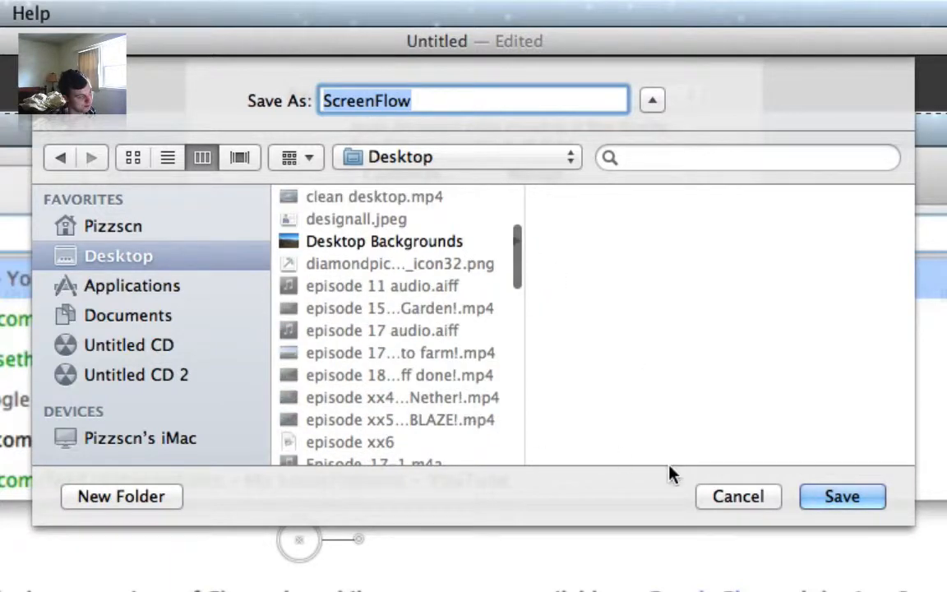
{"action": "left_click", "coordinate": [458, 92]}
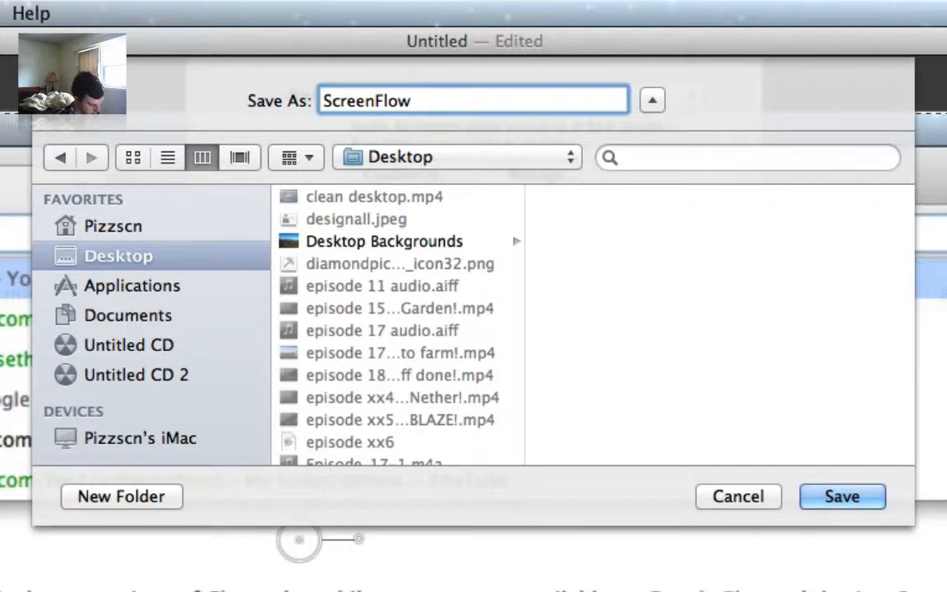
{"action": "type", "text": "deno"}
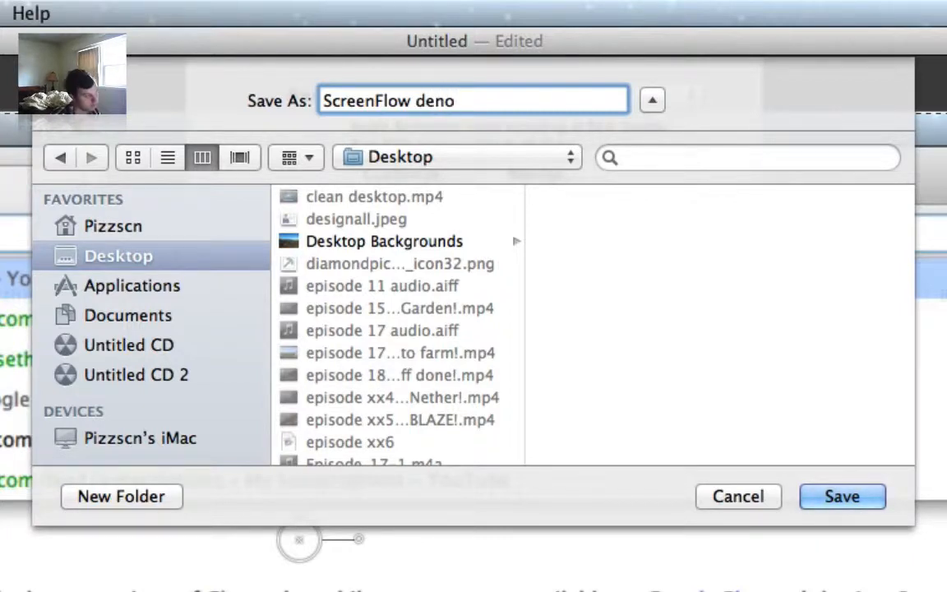
{"action": "key", "text": "BackSpace"}
{"action": "key", "text": "BackSpace"}
{"action": "type", "text": "mo"}
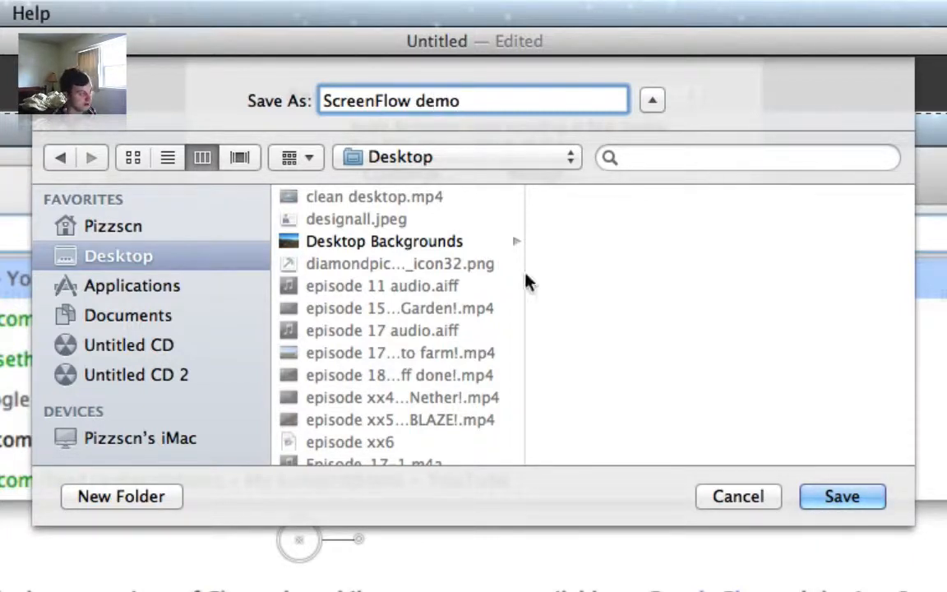
{"action": "left_click", "coordinate": [816, 498]}
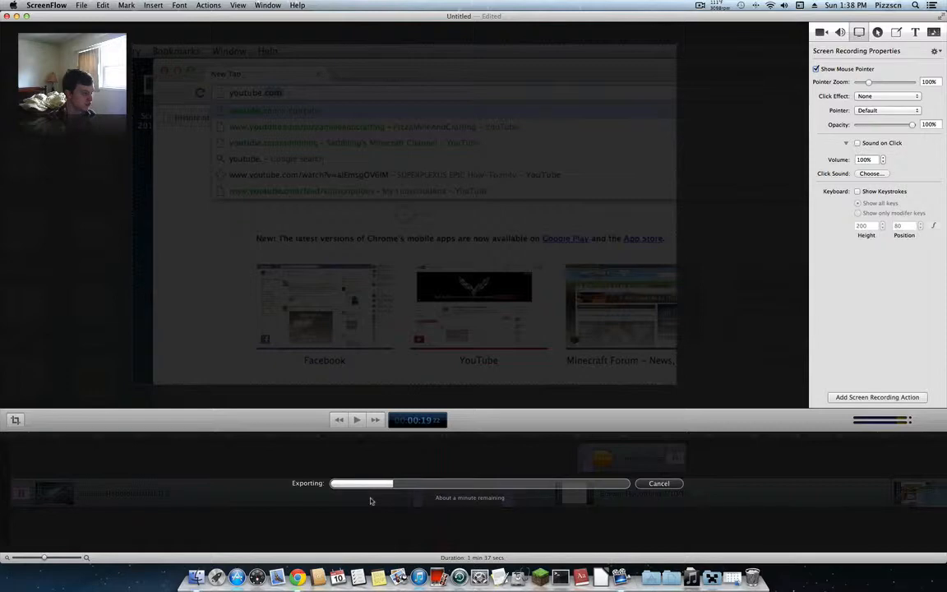
{"action": "left_click", "coordinate": [699, 6]}
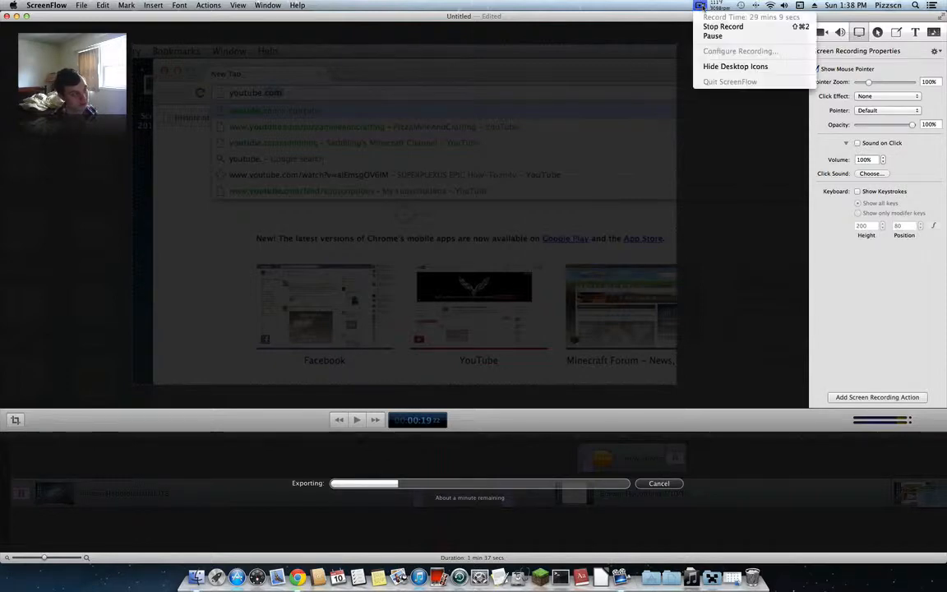
{"action": "left_click", "coordinate": [650, 16]}
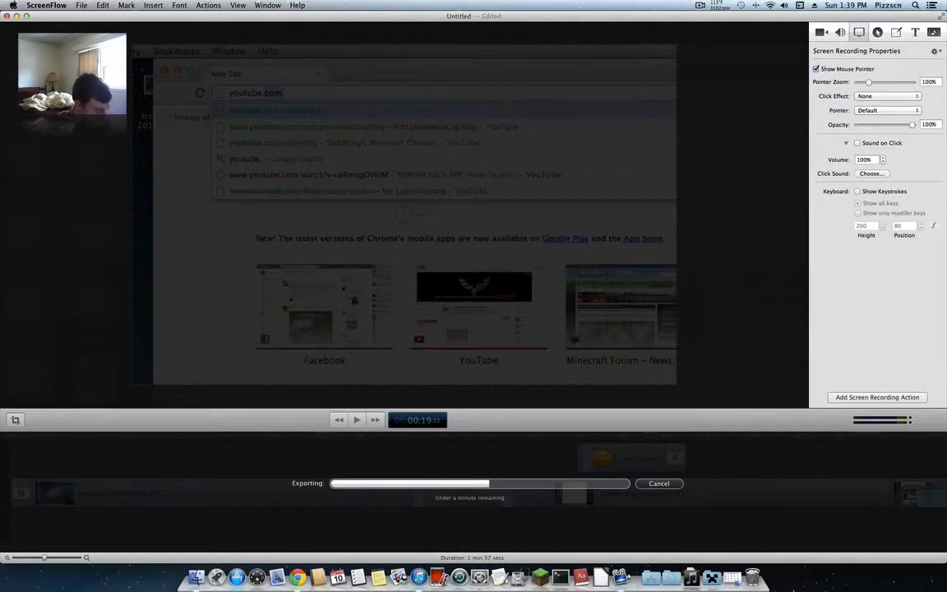
{"action": "right_click", "coordinate": [408, 567]}
{"action": "left_click", "coordinate": [415, 516]}
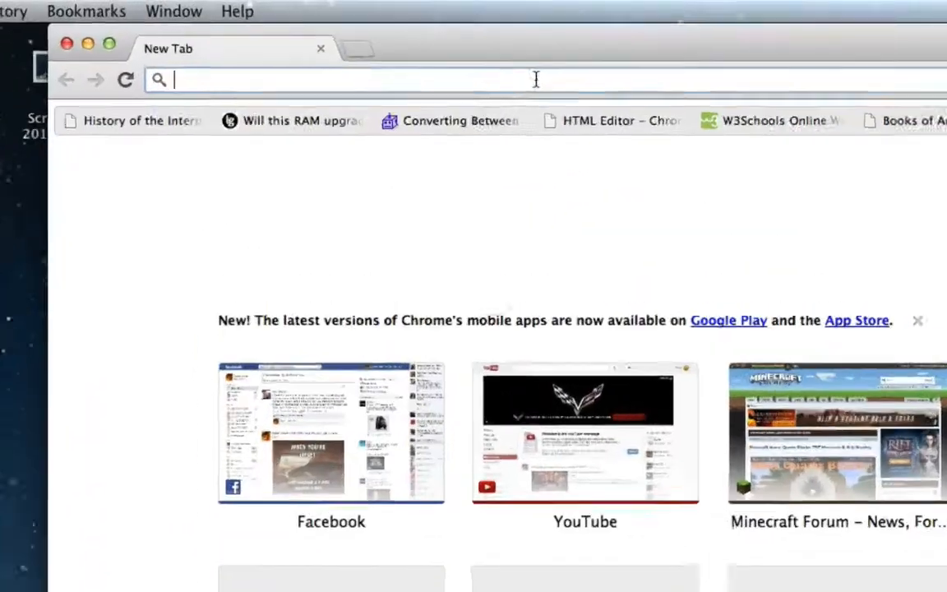
In Chrome, open youtube.com/pizzscn and look through the channel page's playlists and featured channels
{"action": "type", "text": "youtube.com"}
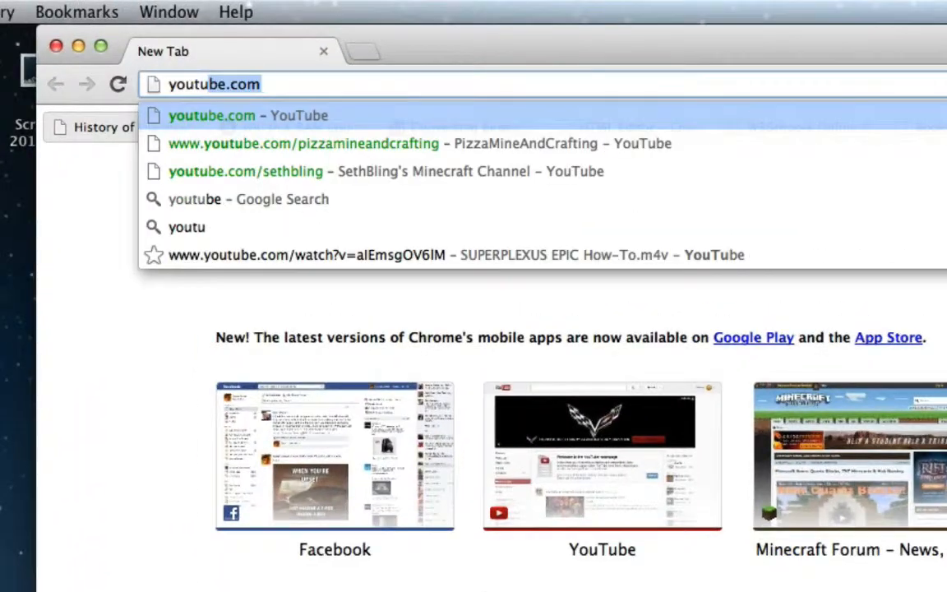
{"action": "type", "text": "izzscn"}
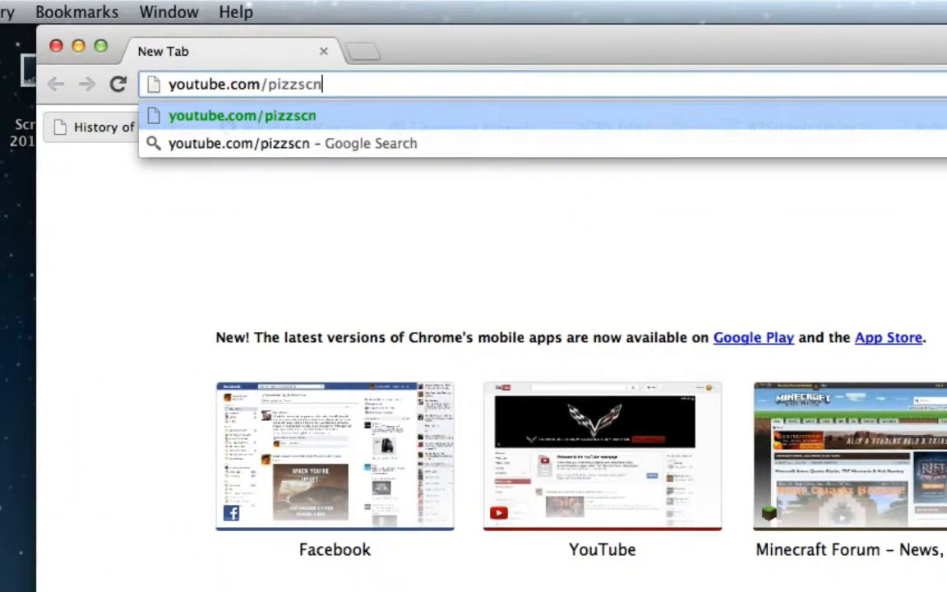
{"action": "key", "text": "Return"}
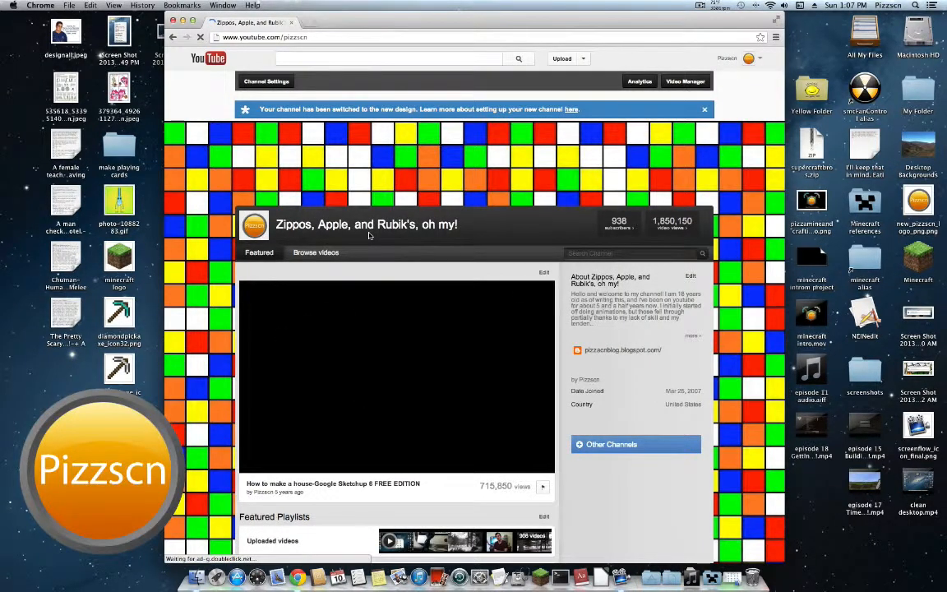
{"action": "scroll", "coordinate": [369, 236], "scroll_direction": "down", "scroll_amount": 1}
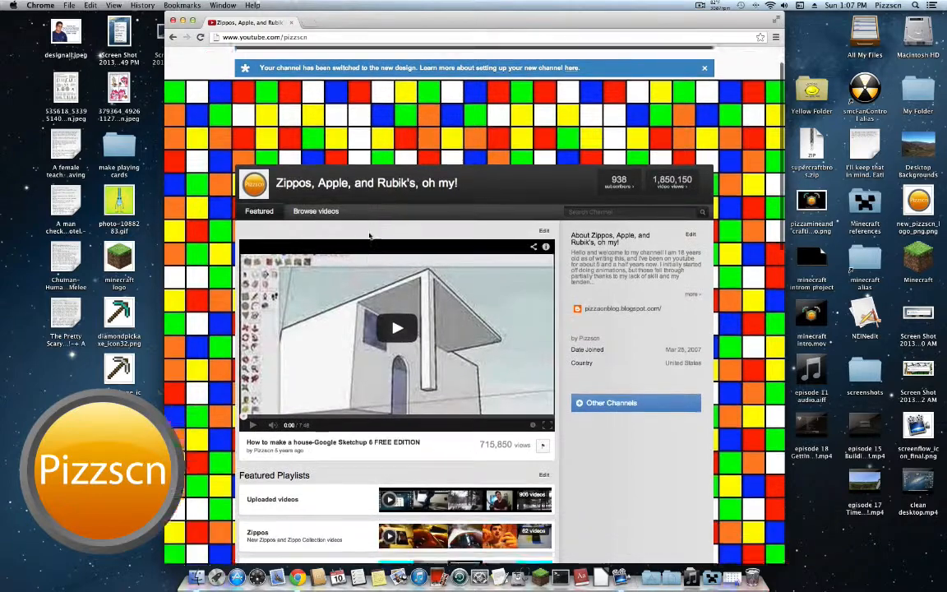
{"action": "scroll", "coordinate": [369, 236], "scroll_direction": "down", "scroll_amount": 5}
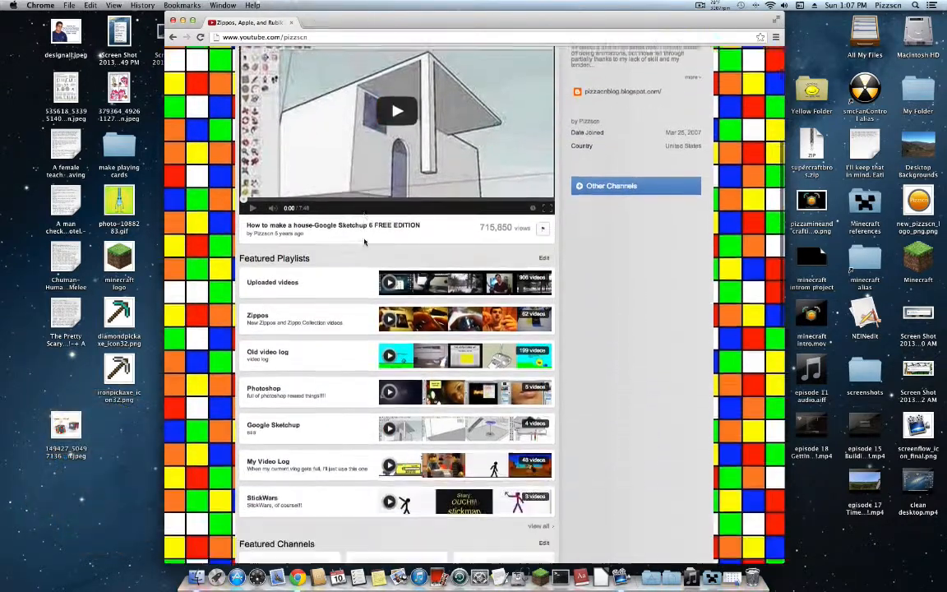
{"action": "scroll", "coordinate": [364, 240], "scroll_direction": "down", "scroll_amount": 10}
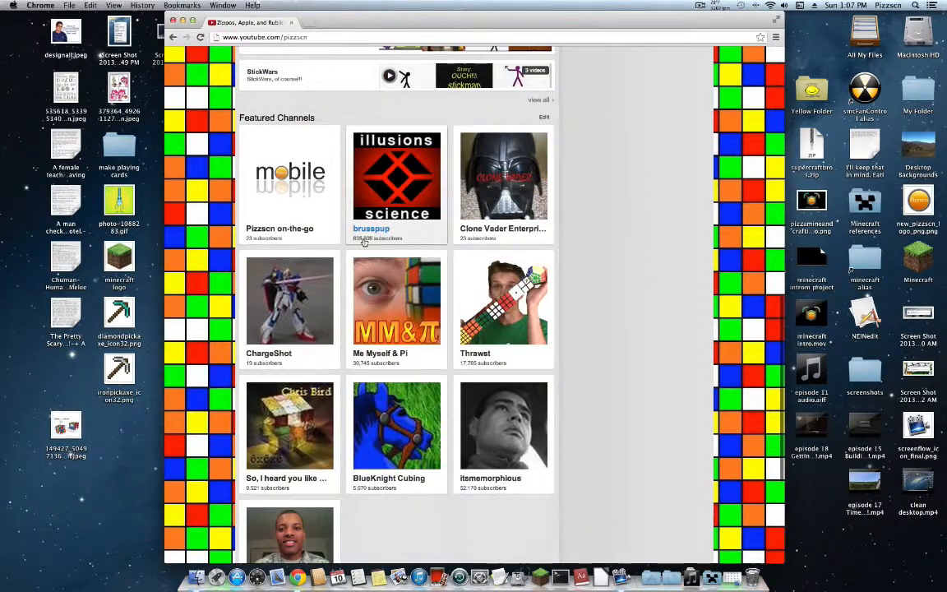
{"action": "scroll", "coordinate": [364, 241], "scroll_direction": "down", "scroll_amount": 7}
{"action": "scroll", "coordinate": [364, 241], "scroll_direction": "up", "scroll_amount": 20}
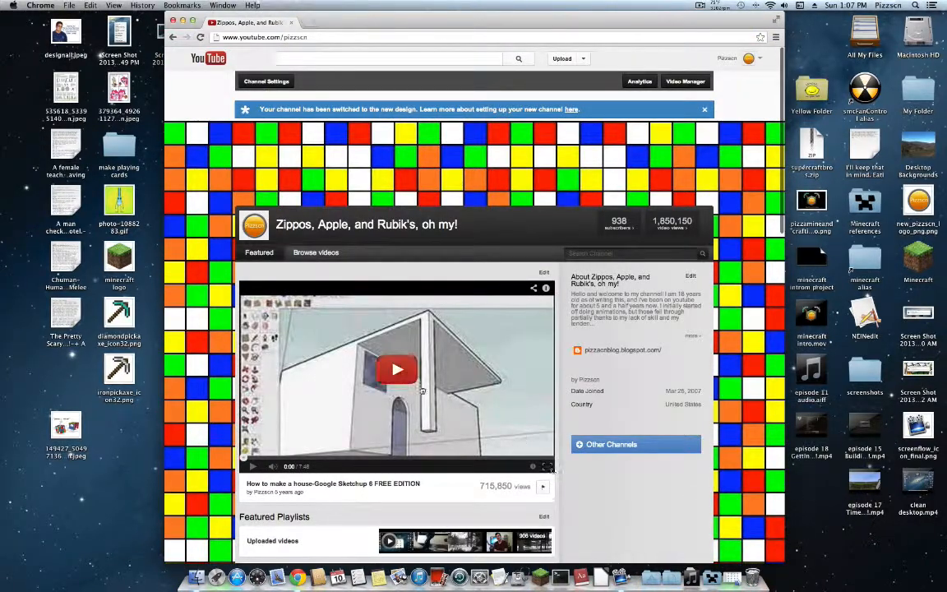
Play the channel's featured video "How to make a house-Google Sketchup 6 FREE EDITION"
{"action": "left_click", "coordinate": [376, 347]}
{"action": "scroll", "coordinate": [376, 347], "scroll_direction": "down", "scroll_amount": 1}
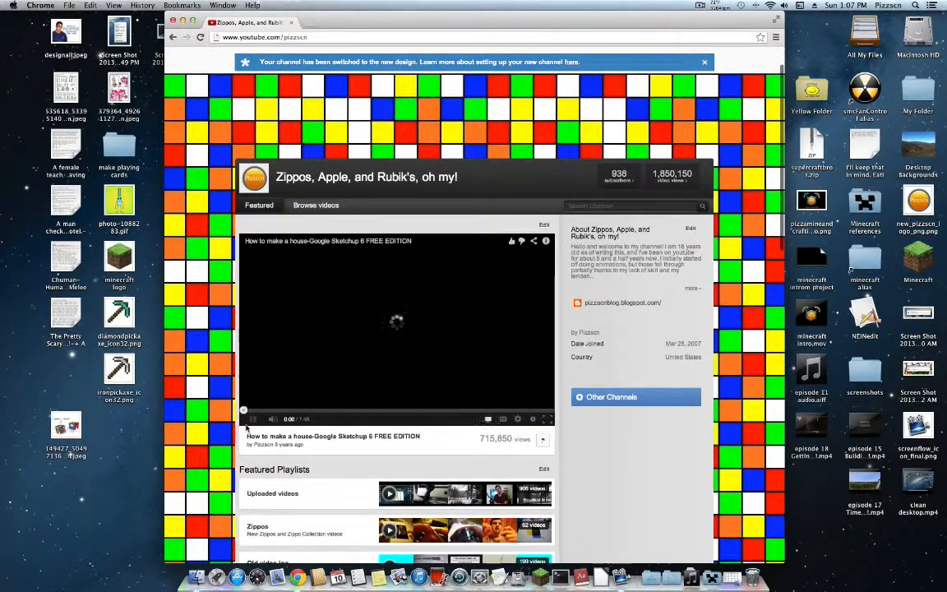
{"action": "scroll", "coordinate": [252, 419], "scroll_direction": "up", "scroll_amount": 1}
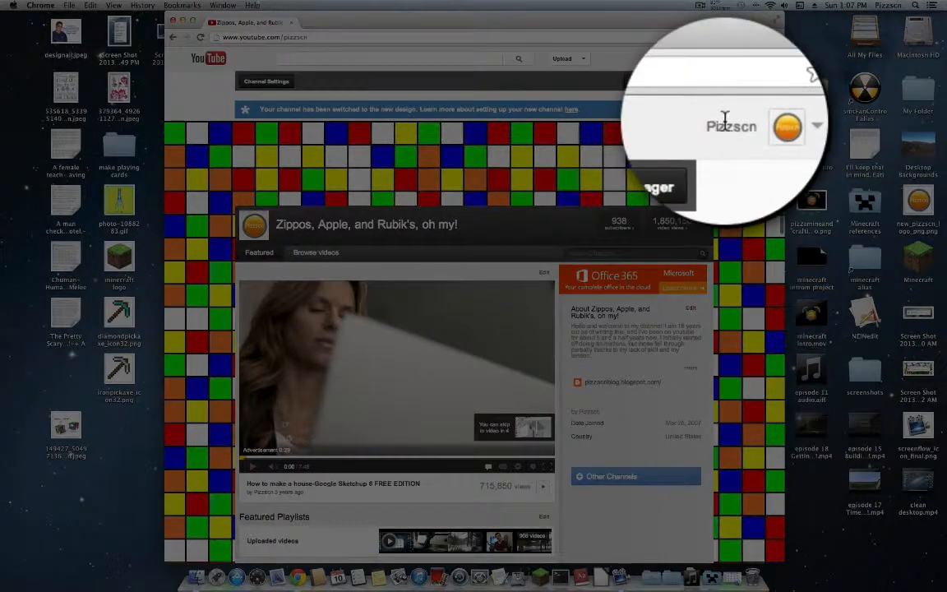
Open Video Manager from the account's options and look through the list of uploaded videos
{"action": "left_click", "coordinate": [727, 58]}
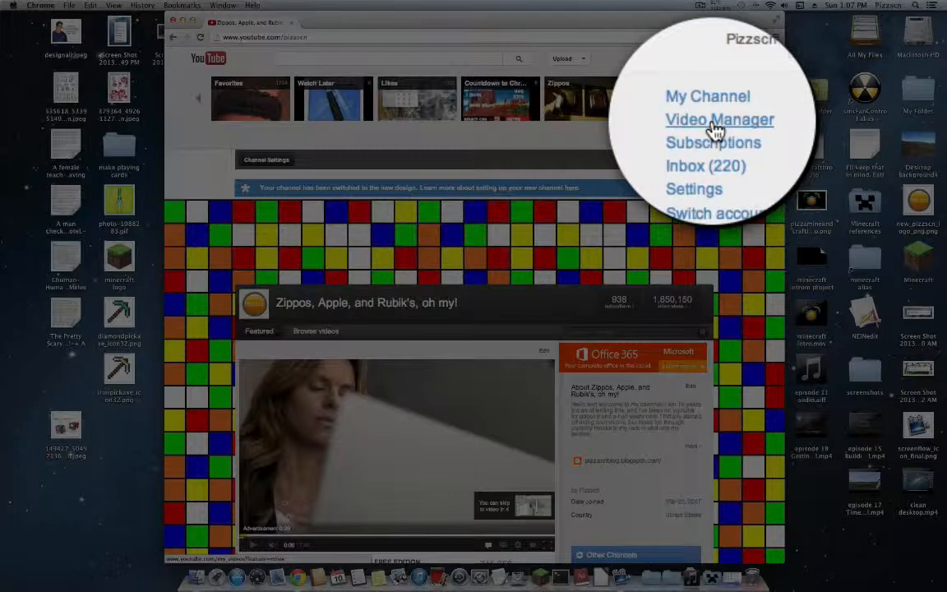
{"action": "left_click", "coordinate": [715, 90]}
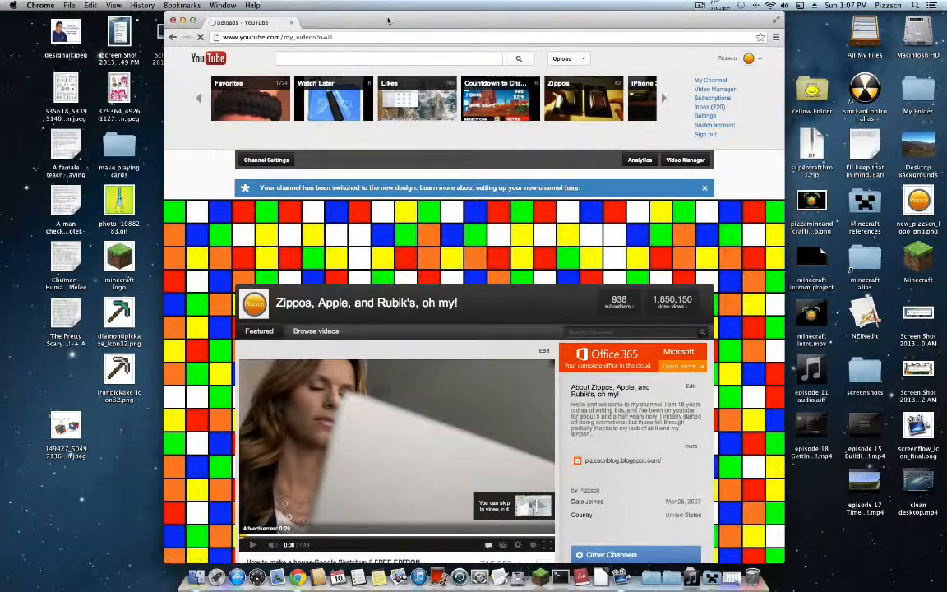
{"action": "scroll", "coordinate": [510, 188], "scroll_direction": "down", "scroll_amount": 3}
{"action": "scroll", "coordinate": [510, 188], "scroll_direction": "down", "scroll_amount": 10}
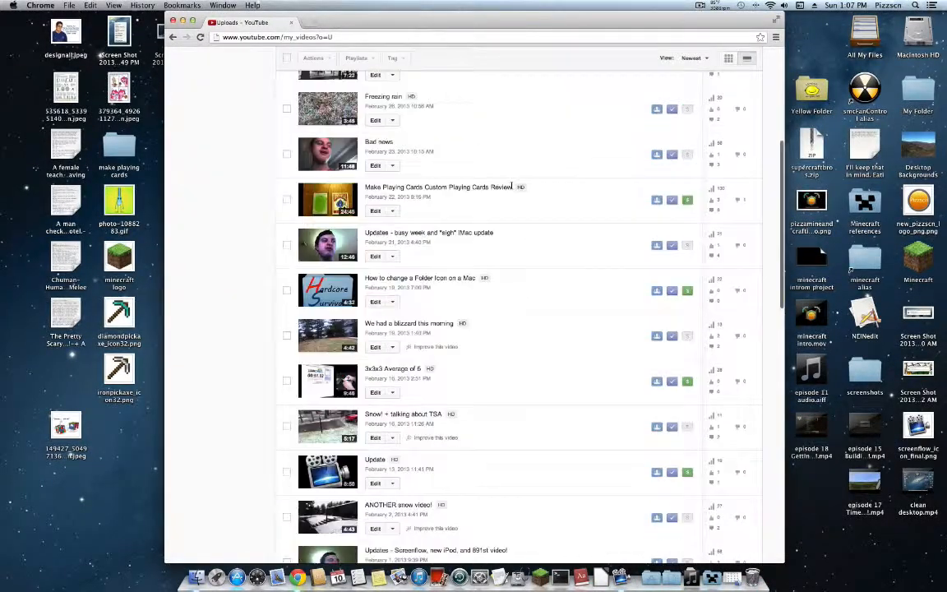
{"action": "scroll", "coordinate": [507, 191], "scroll_direction": "up", "scroll_amount": 13}
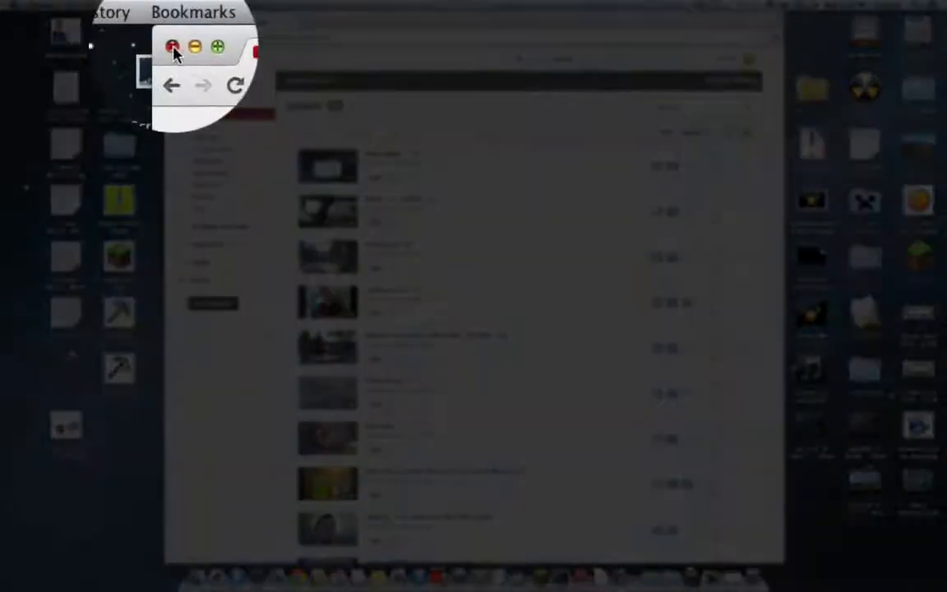
Close the browser window, and briefly open the minecraft alias folder on the desktop and close it again
{"action": "left_click", "coordinate": [173, 20]}
{"action": "left_click", "coordinate": [345, 522]}
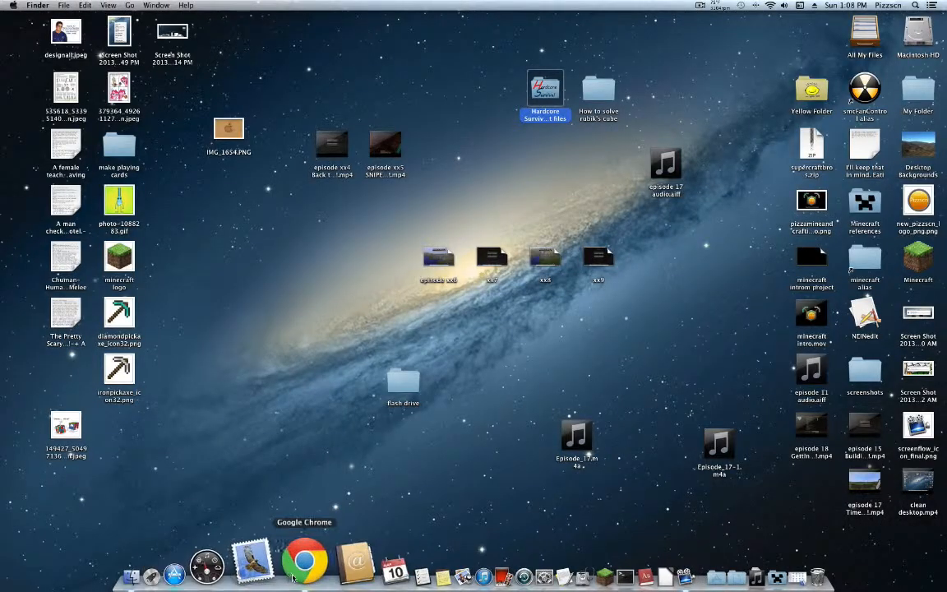
{"action": "double_click", "coordinate": [865, 261]}
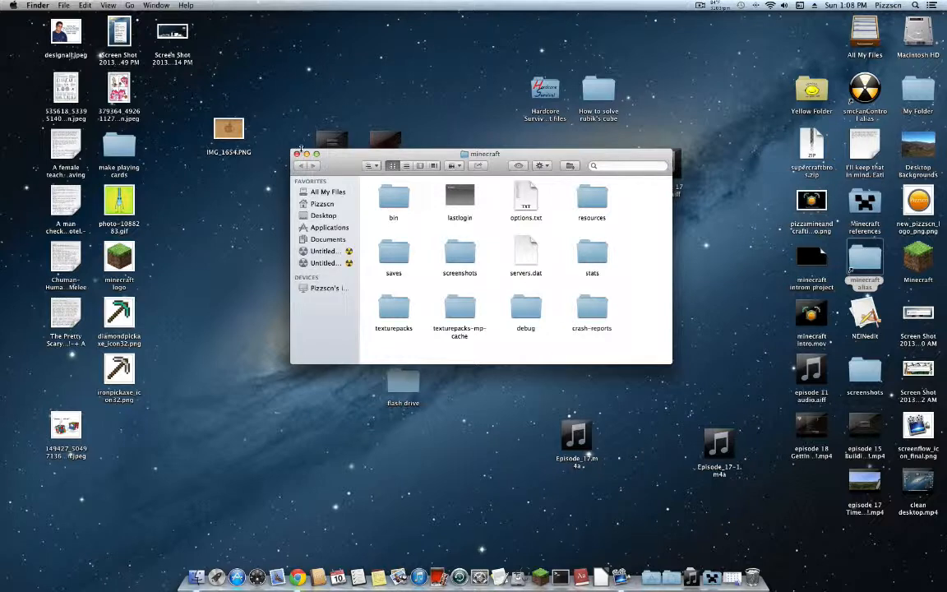
{"action": "left_click", "coordinate": [297, 155]}
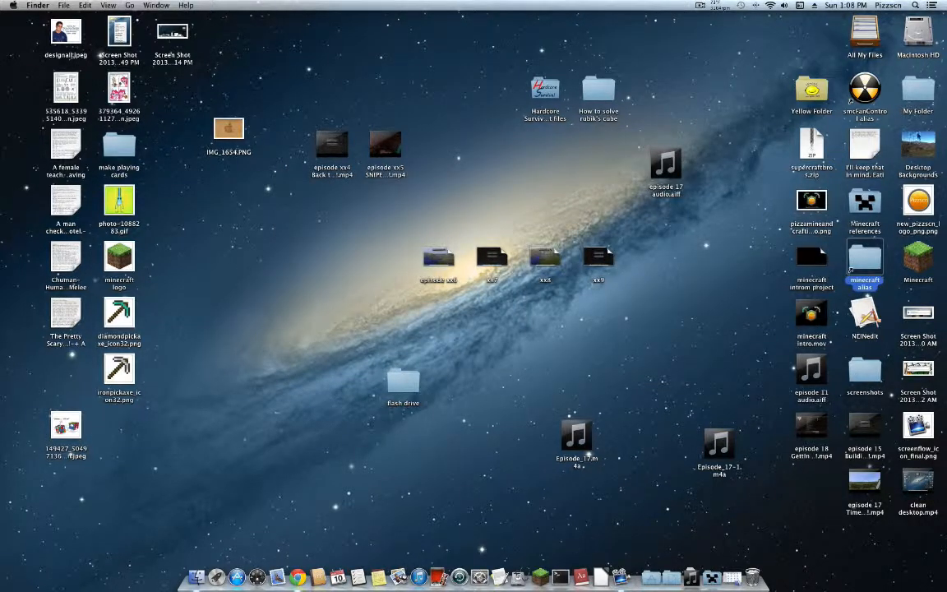
Set the Zippo lighter photo from the Desktop Backgrounds folder as the desktop picture and close the folder
{"action": "double_click", "coordinate": [918, 146]}
{"action": "scroll", "coordinate": [411, 261], "scroll_direction": "down", "scroll_amount": 3}
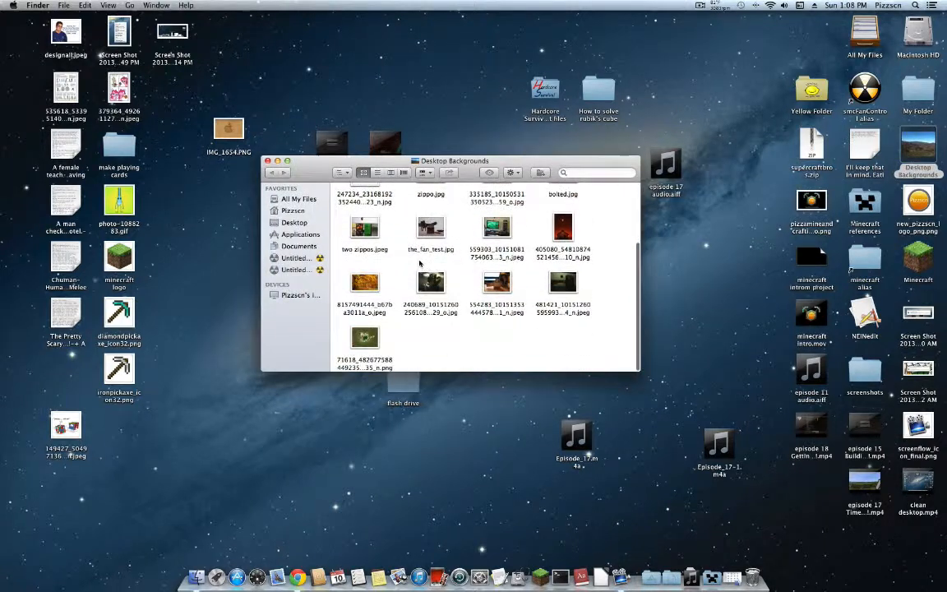
{"action": "scroll", "coordinate": [369, 287], "scroll_direction": "up", "scroll_amount": 3}
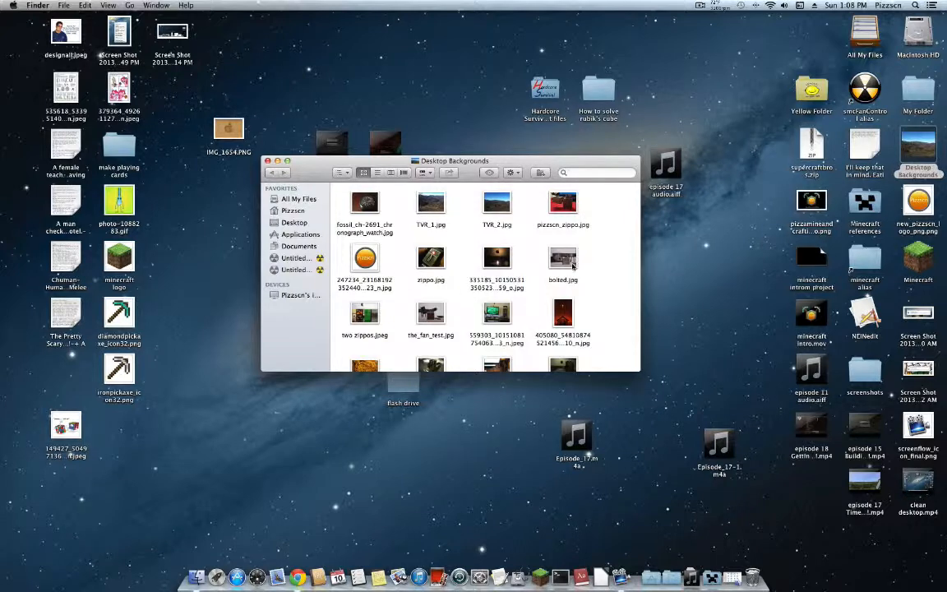
{"action": "scroll", "coordinate": [573, 265], "scroll_direction": "down", "scroll_amount": 3}
{"action": "left_click", "coordinate": [498, 284]}
{"action": "right_click", "coordinate": [506, 285]}
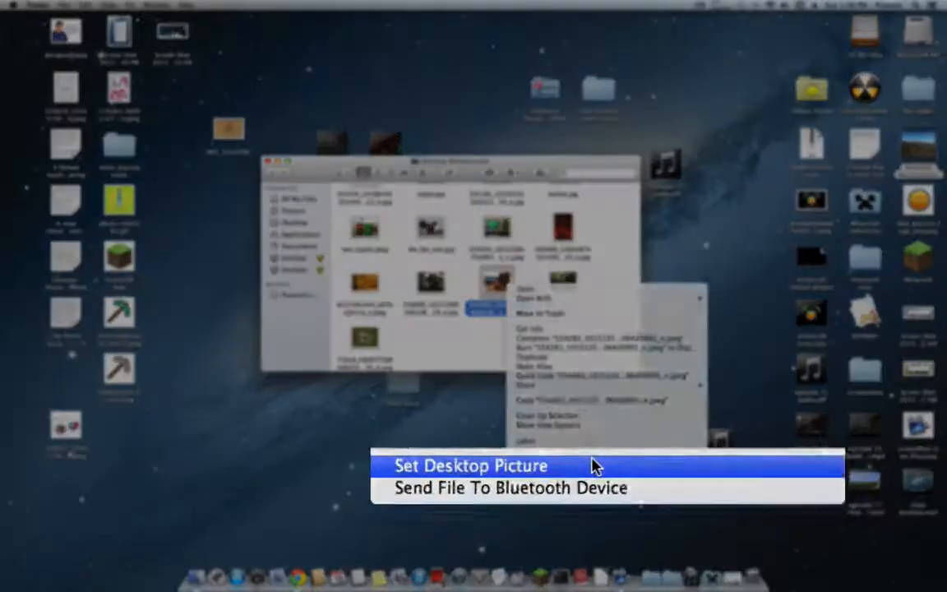
{"action": "left_click", "coordinate": [593, 466]}
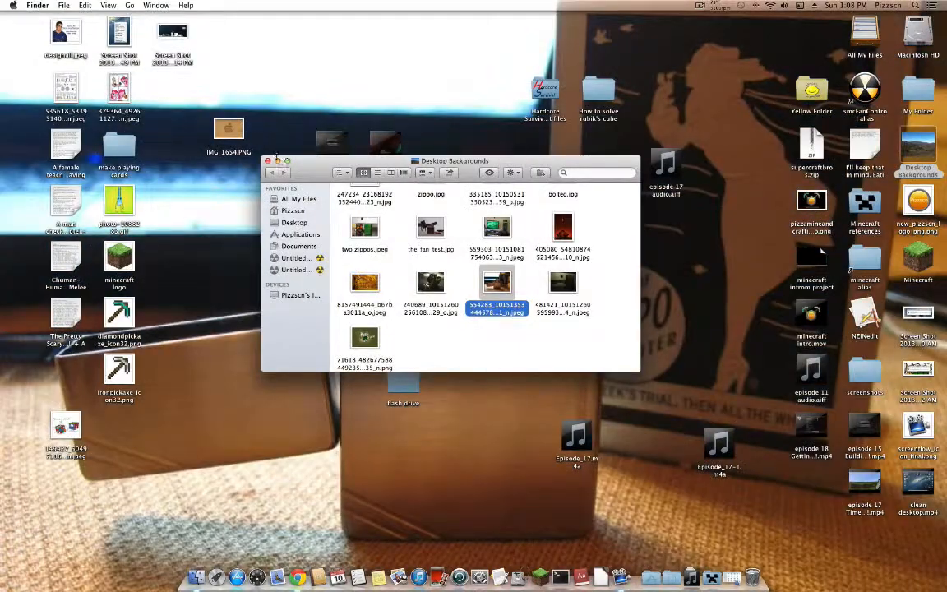
{"action": "left_click", "coordinate": [268, 161]}
{"action": "left_click_drag", "start_coordinate": [625, 331], "coordinate": [85, 16]}
{"action": "left_click", "coordinate": [303, 209]}
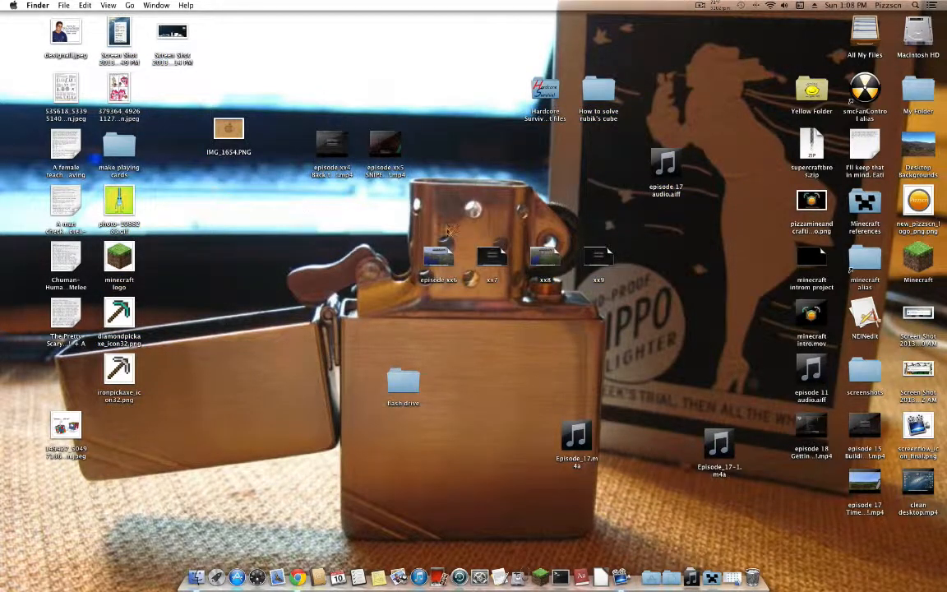
{"action": "double_click", "coordinate": [403, 382]}
{"action": "right_click", "coordinate": [302, 378]}
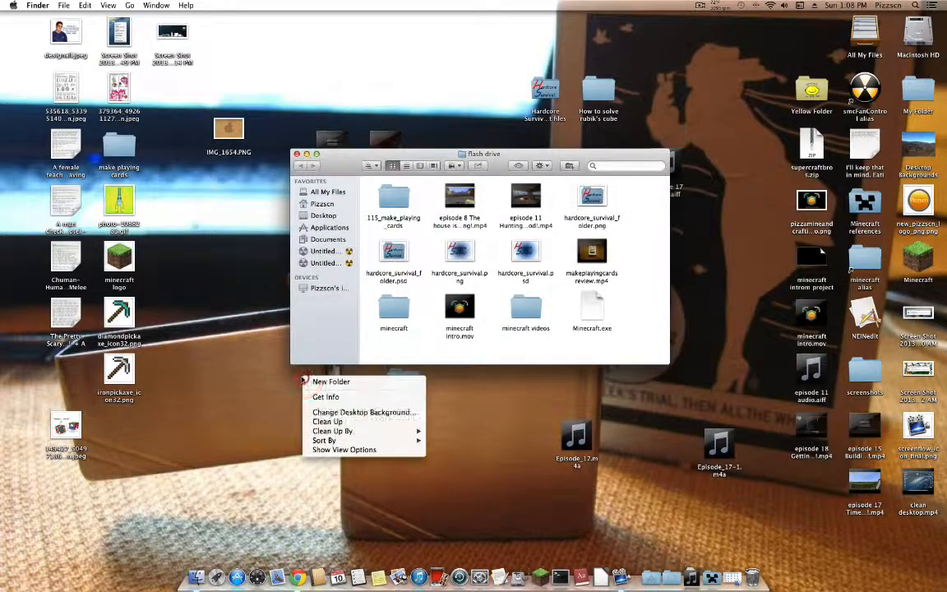
{"action": "left_click", "coordinate": [354, 411]}
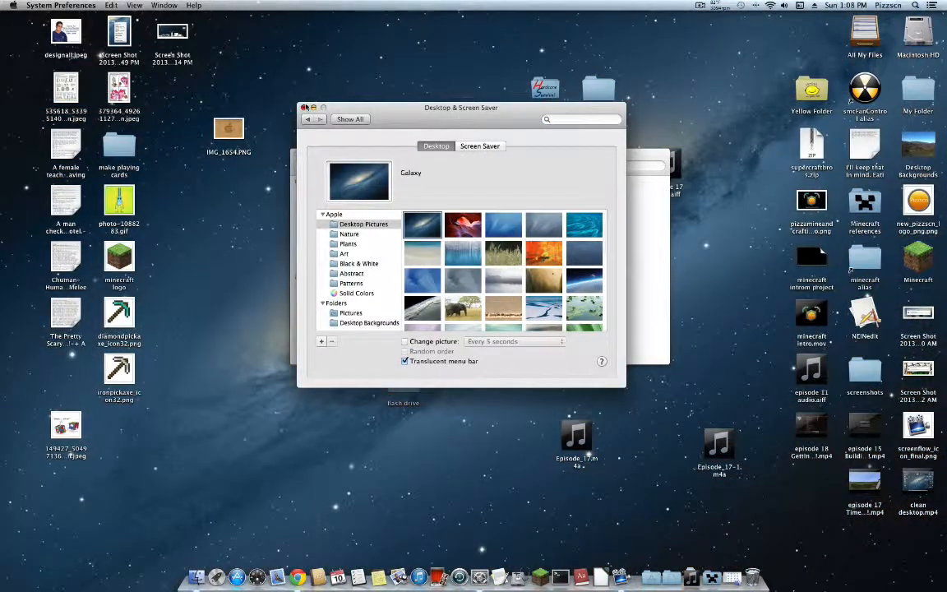
{"action": "left_click", "coordinate": [304, 107]}
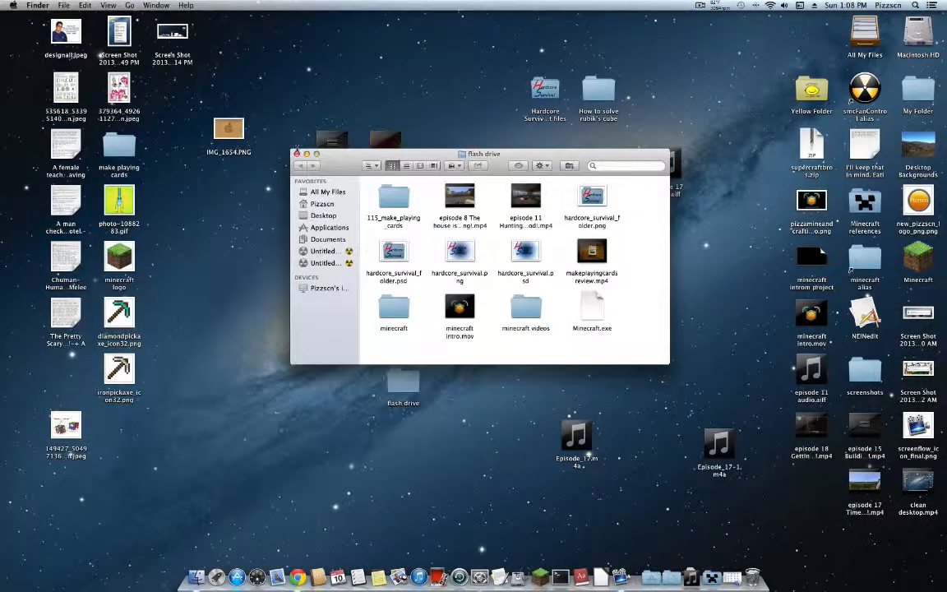